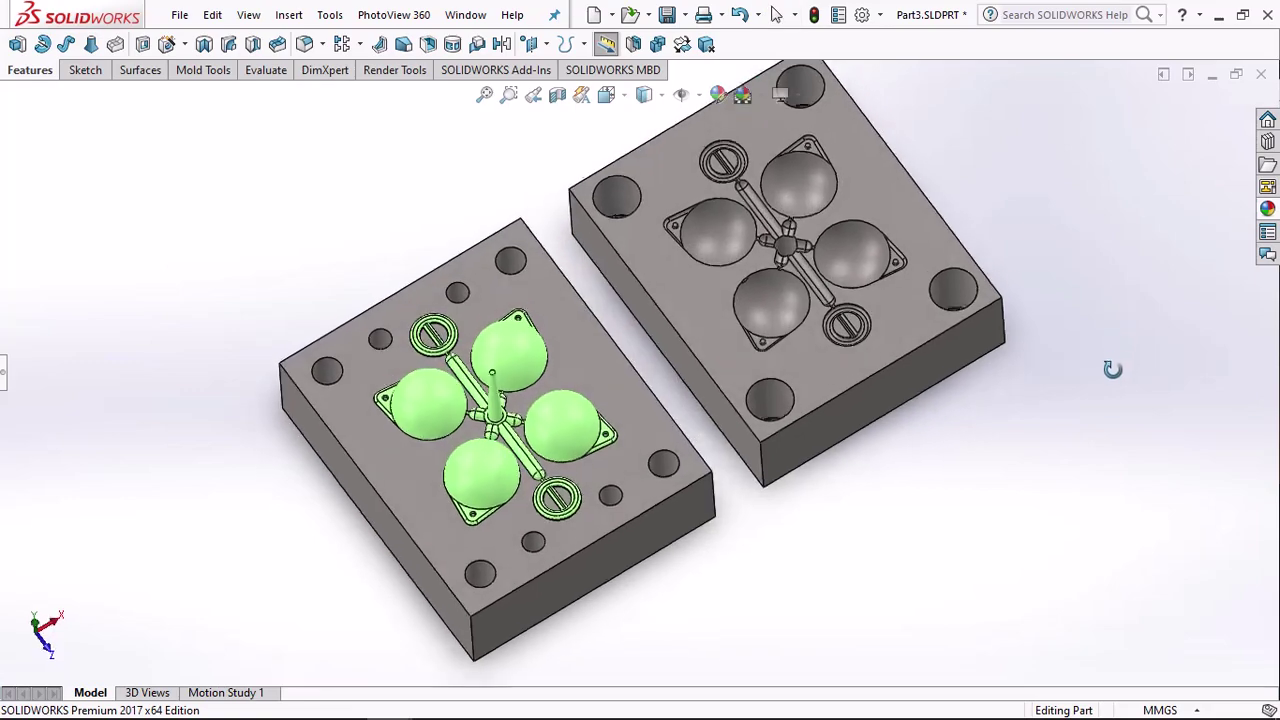
- Inspect the mold halves' cavities by temporarily hiding the green molded part
mouse_move(675, 643)
shift+middle_down()
mouse_move(843, 603)
mouse_move(1090, 580)
shift+middle_up()
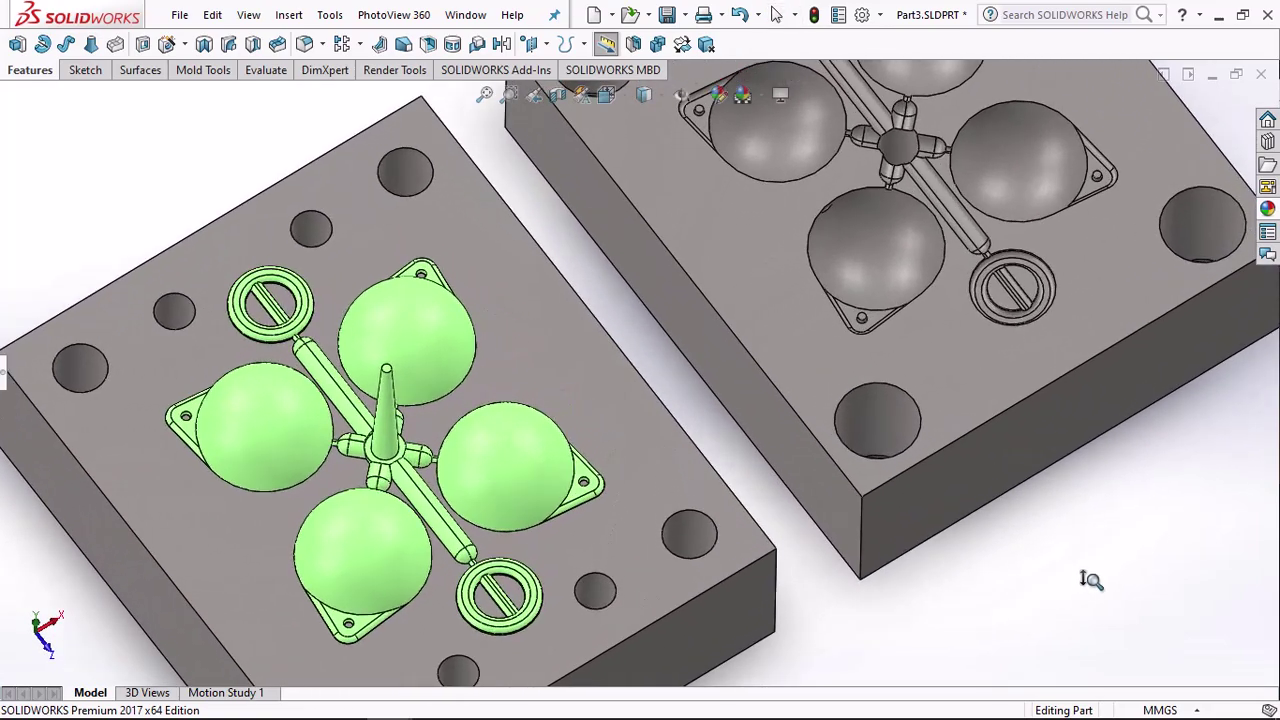
click(523, 466)
click(598, 404)
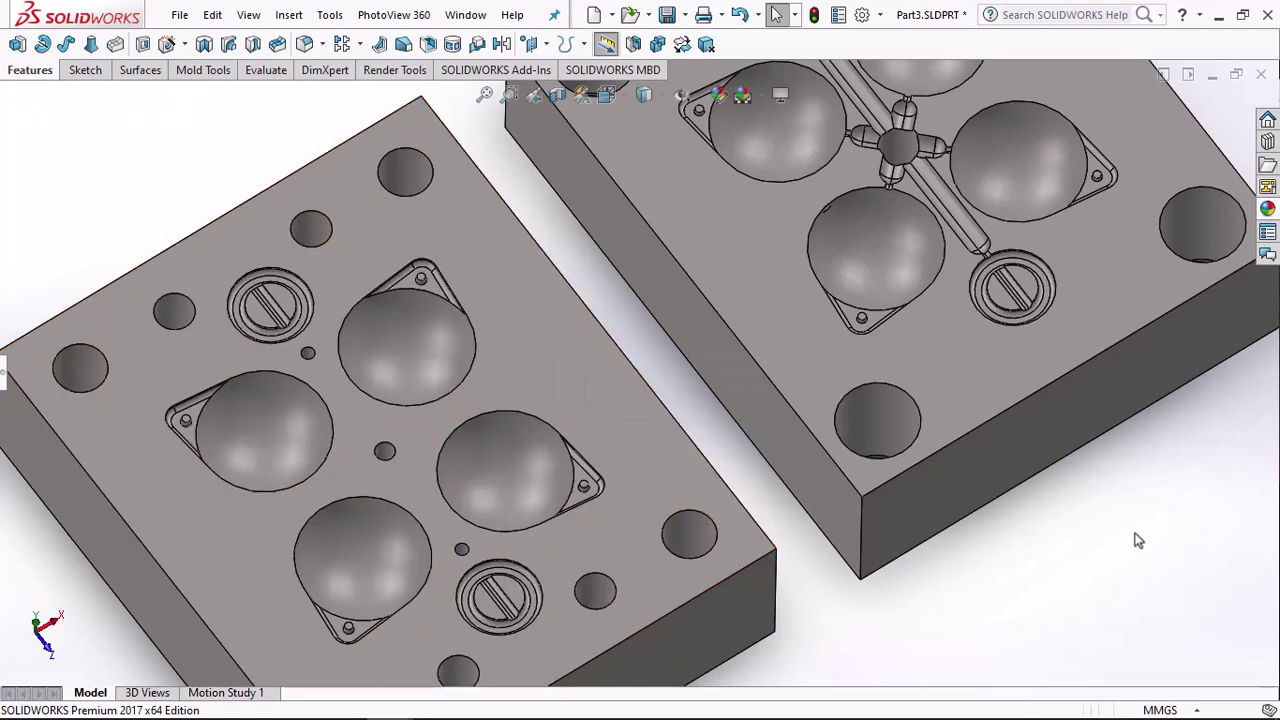
scroll(1130, 548, up, 4)
middle_drag(1067, 557, 1071, 533)
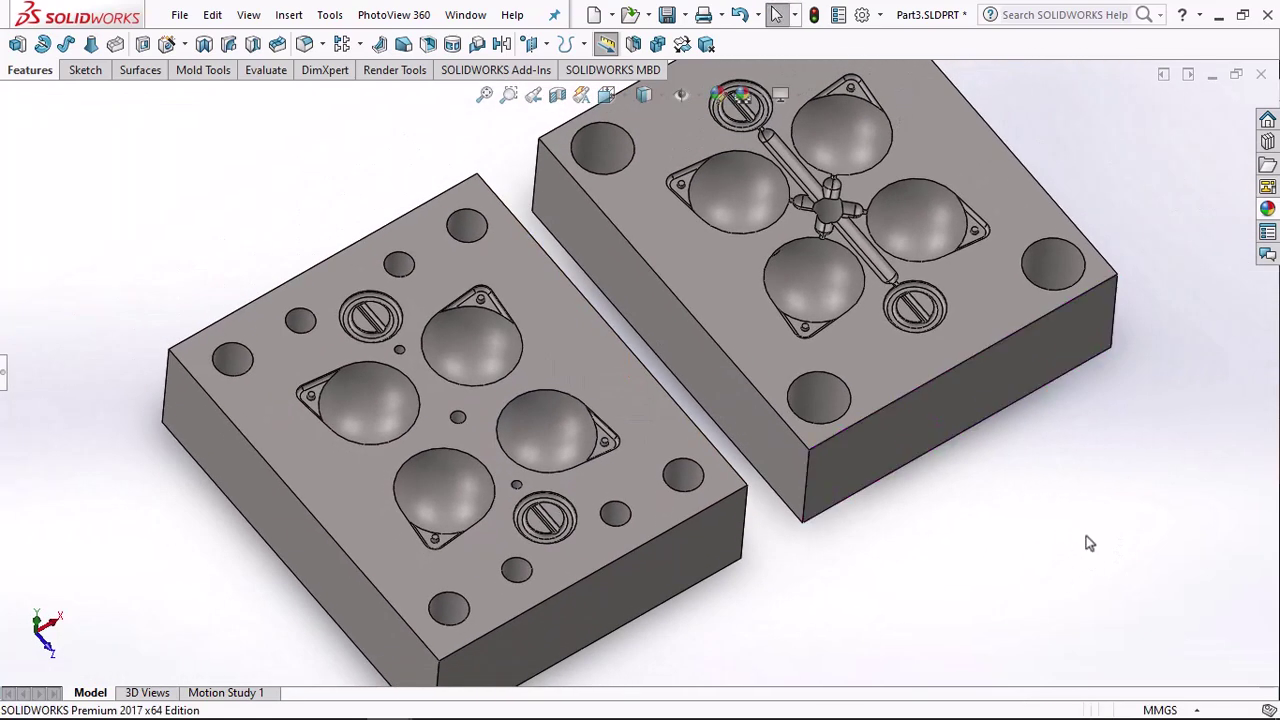
click(741, 17)
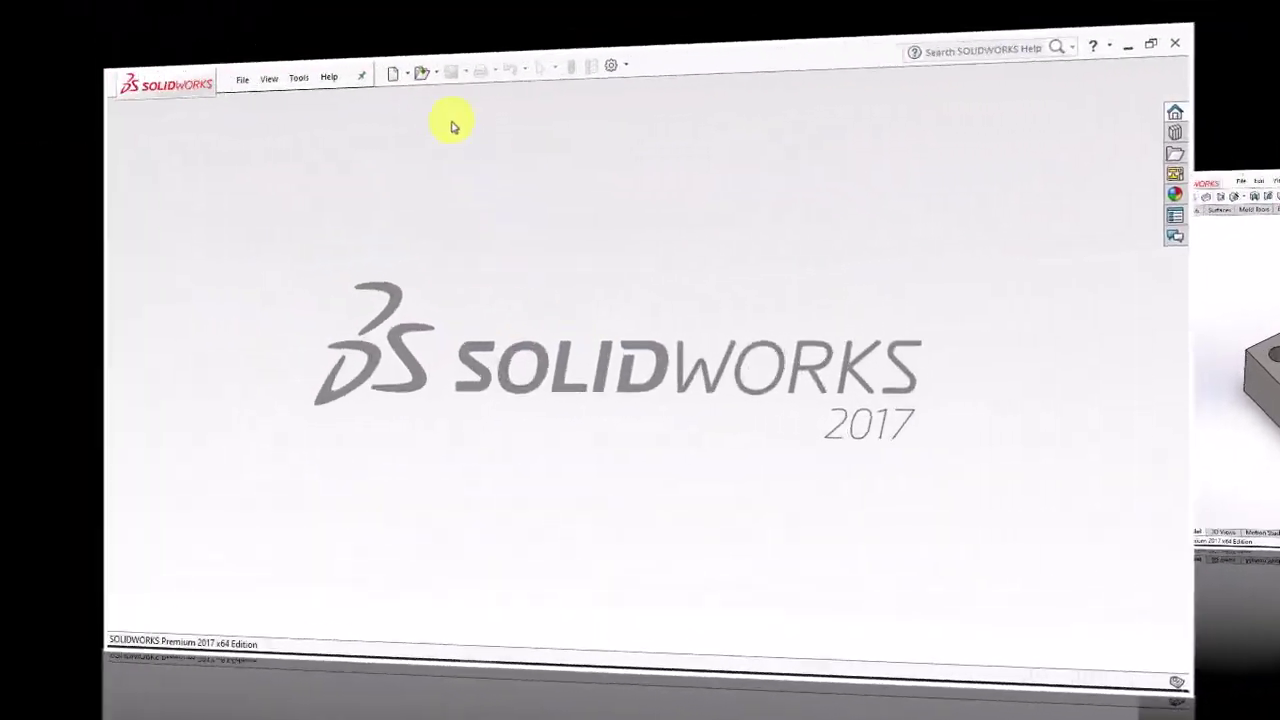
- Open Part1.SLDPRT and view the R19.50 sphere profile in Revolve1's sketch
click(414, 24)
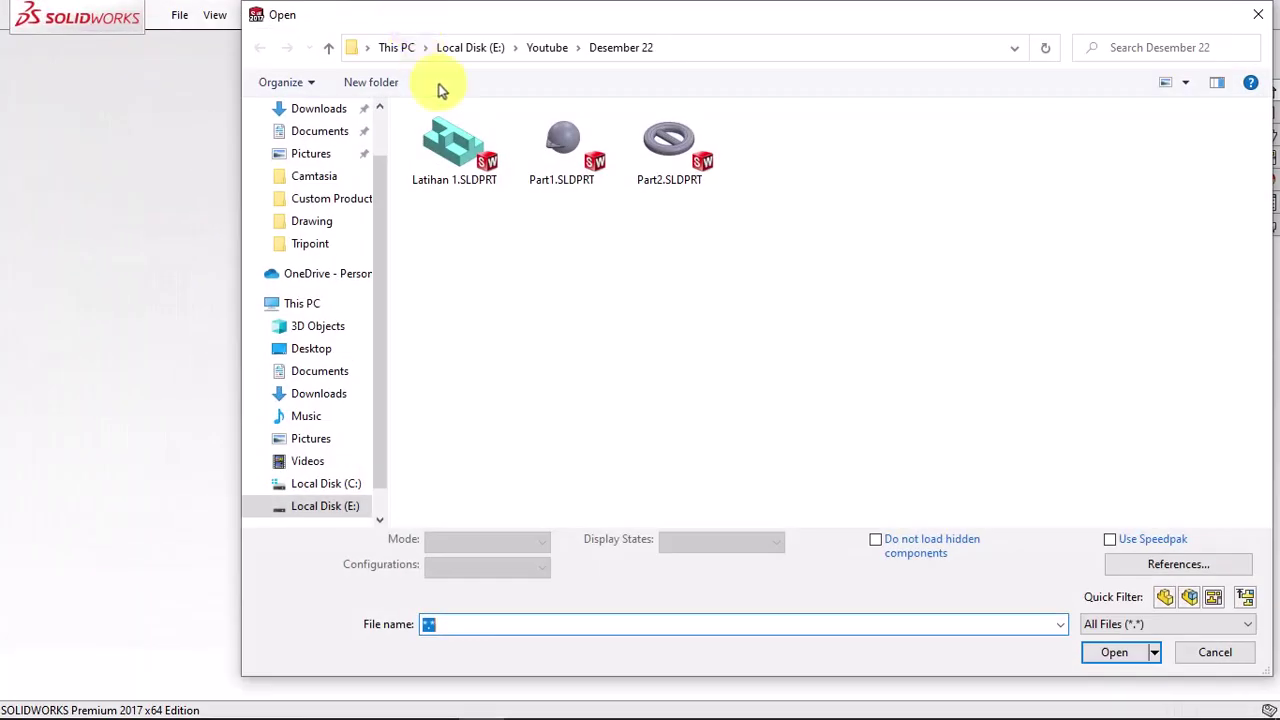
click(558, 155)
click(1096, 634)
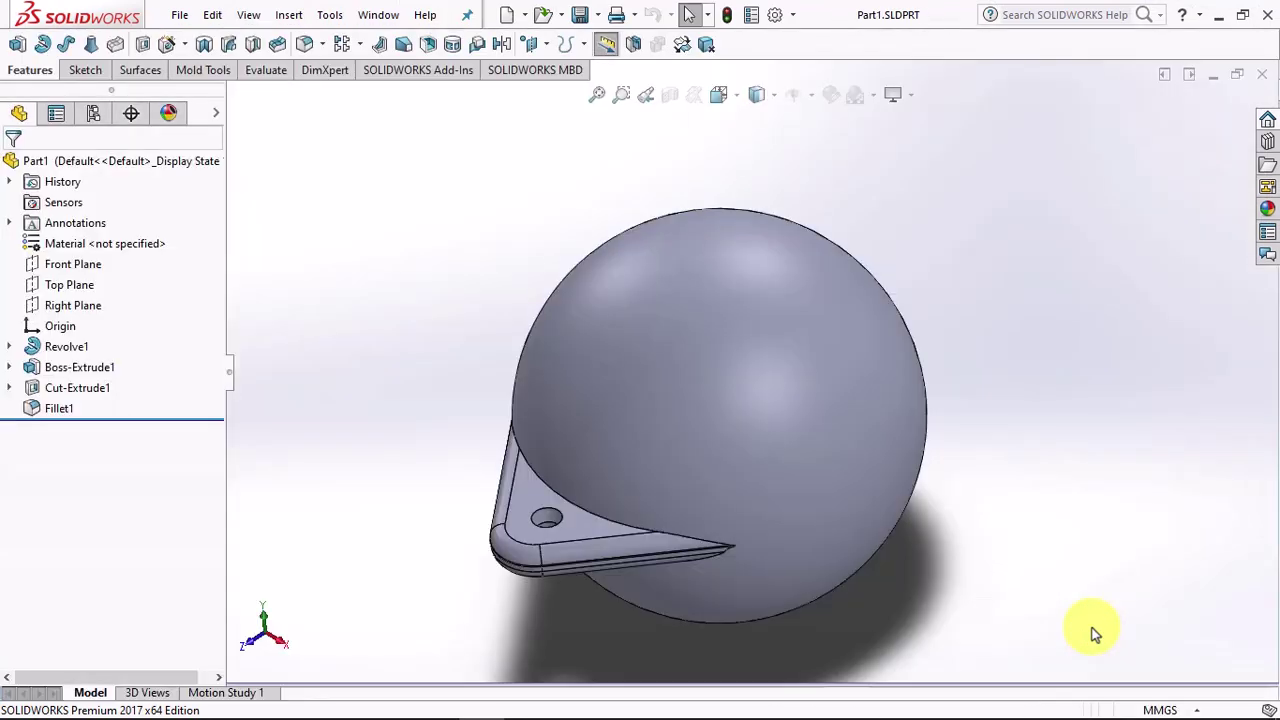
click(9, 346)
click(85, 367)
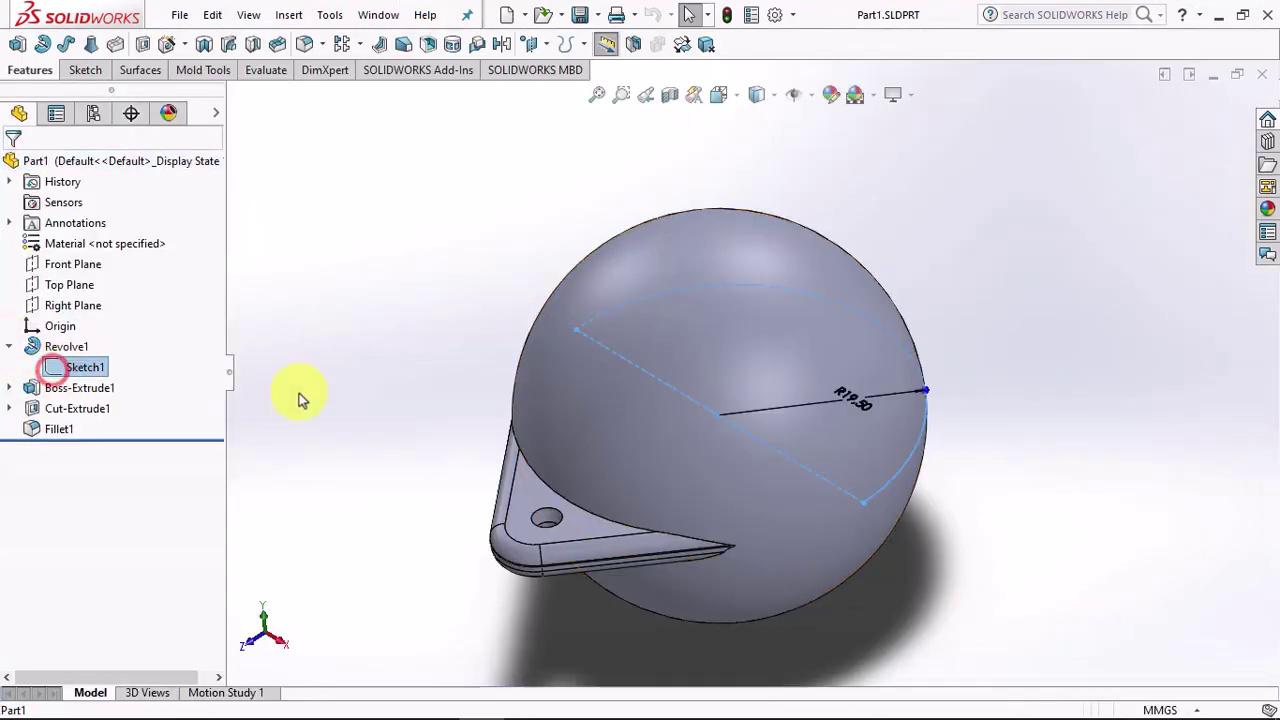
middle_drag(299, 393, 470, 460)
click(472, 188)
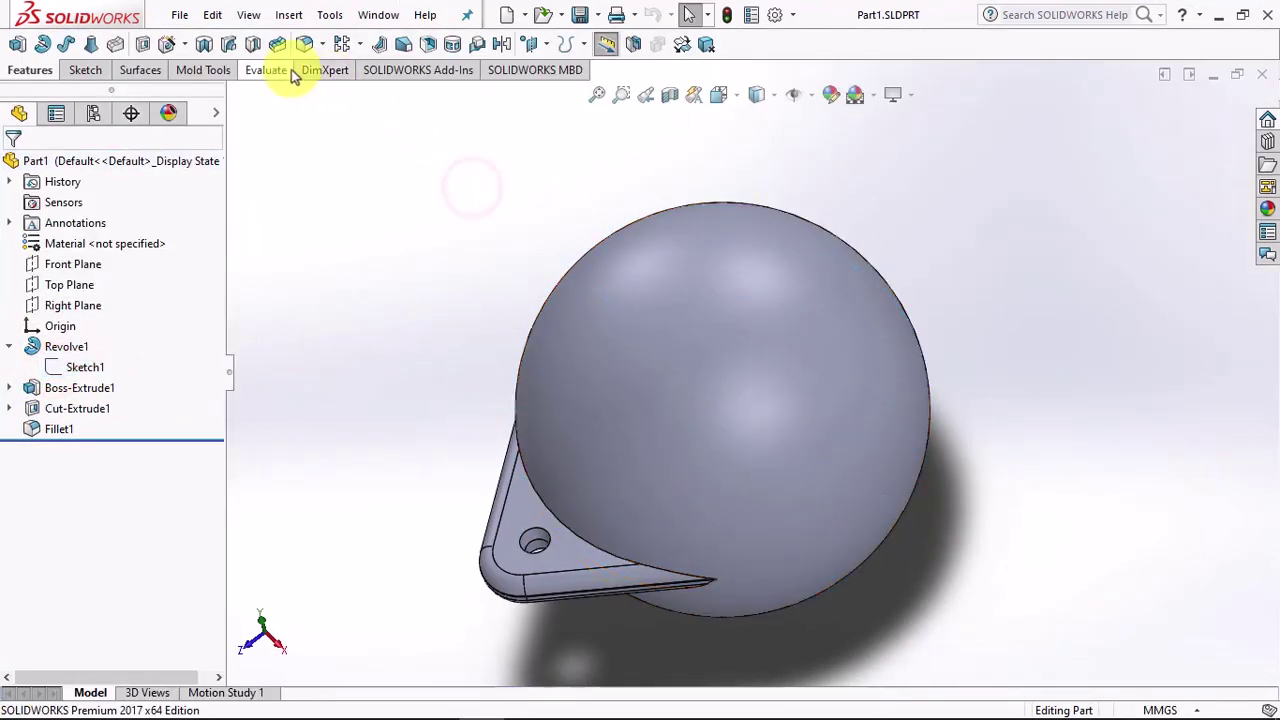
- Open Part2.SLDPRT, view Extrude-Thin1's ring sketch, and start a new document
click(543, 16)
click(670, 145)
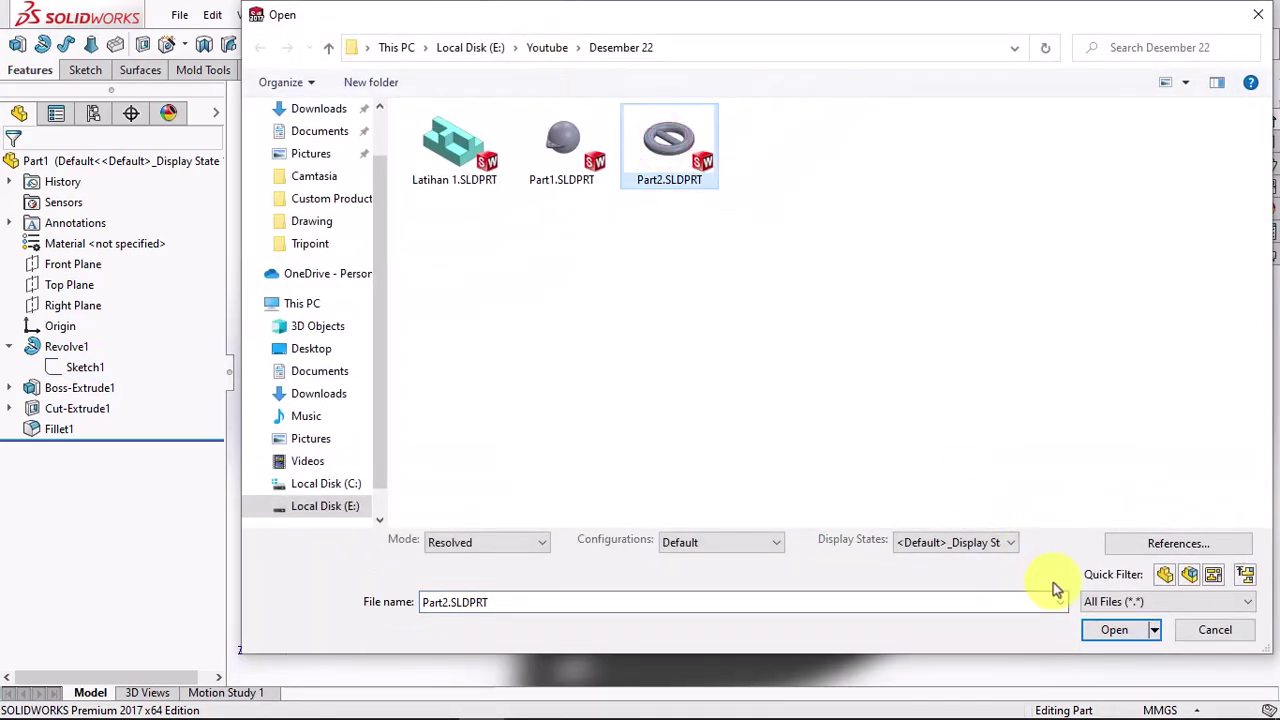
click(1110, 634)
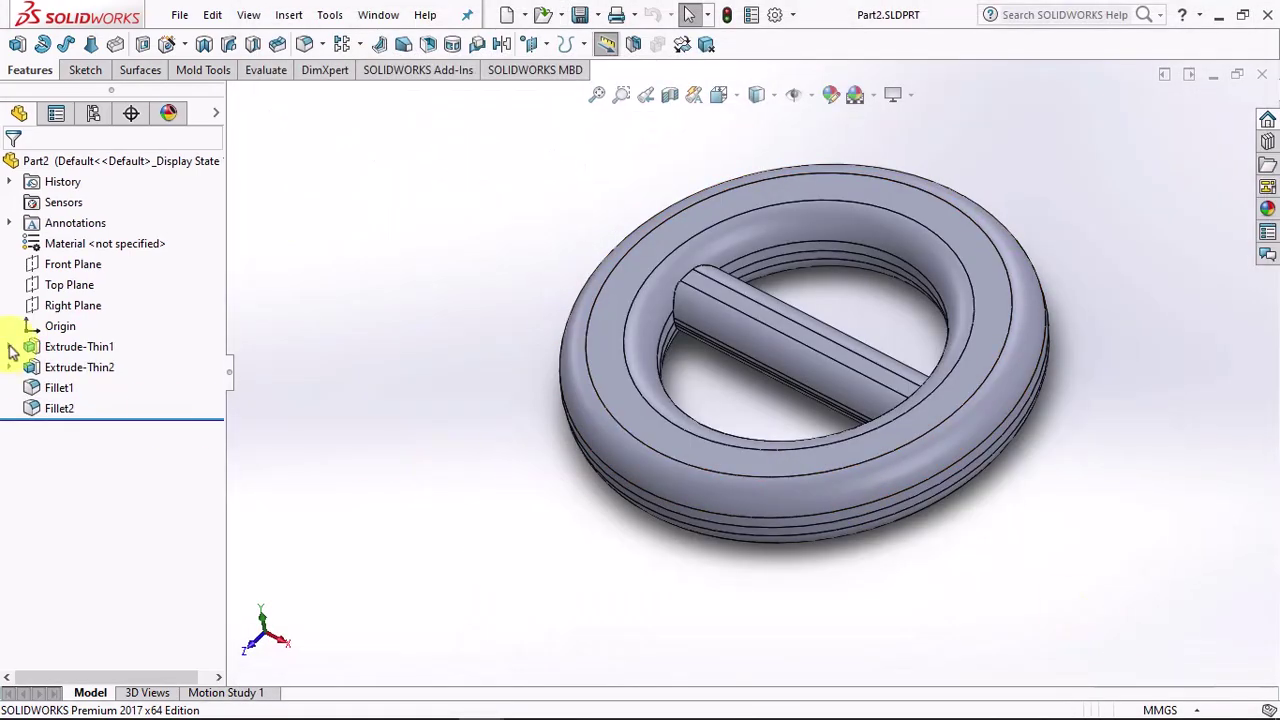
click(9, 346)
click(60, 367)
mouse_move(594, 323)
middle_down()
mouse_move(593, 243)
mouse_move(457, 214)
middle_up()
click(455, 210)
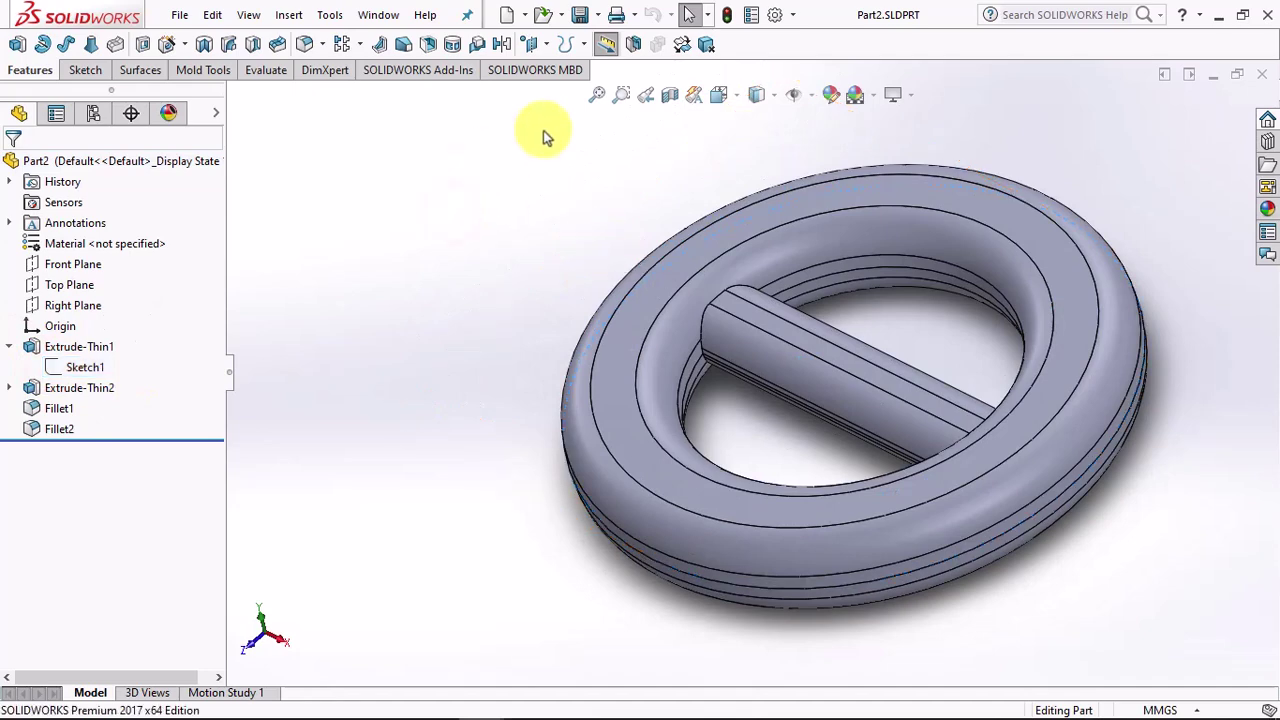
click(506, 15)
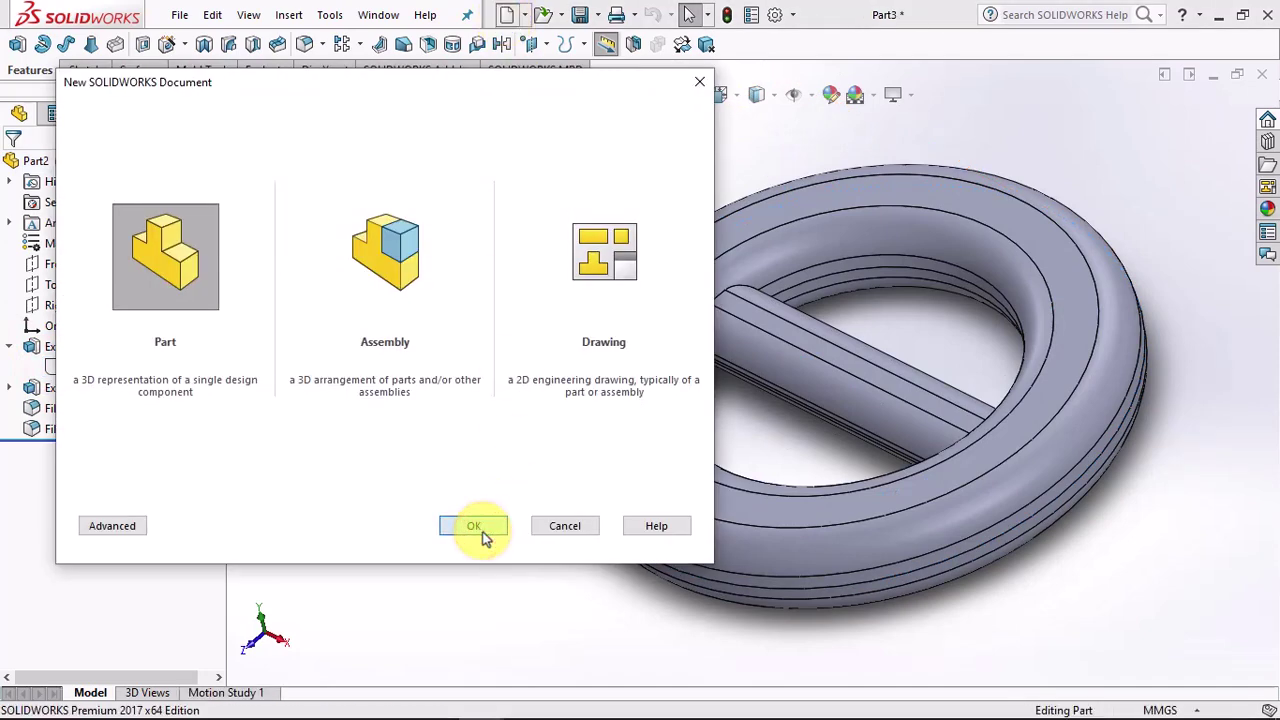
- In a new part, sketch a construction centre rectangle at the origin on Top Plane
click(474, 527)
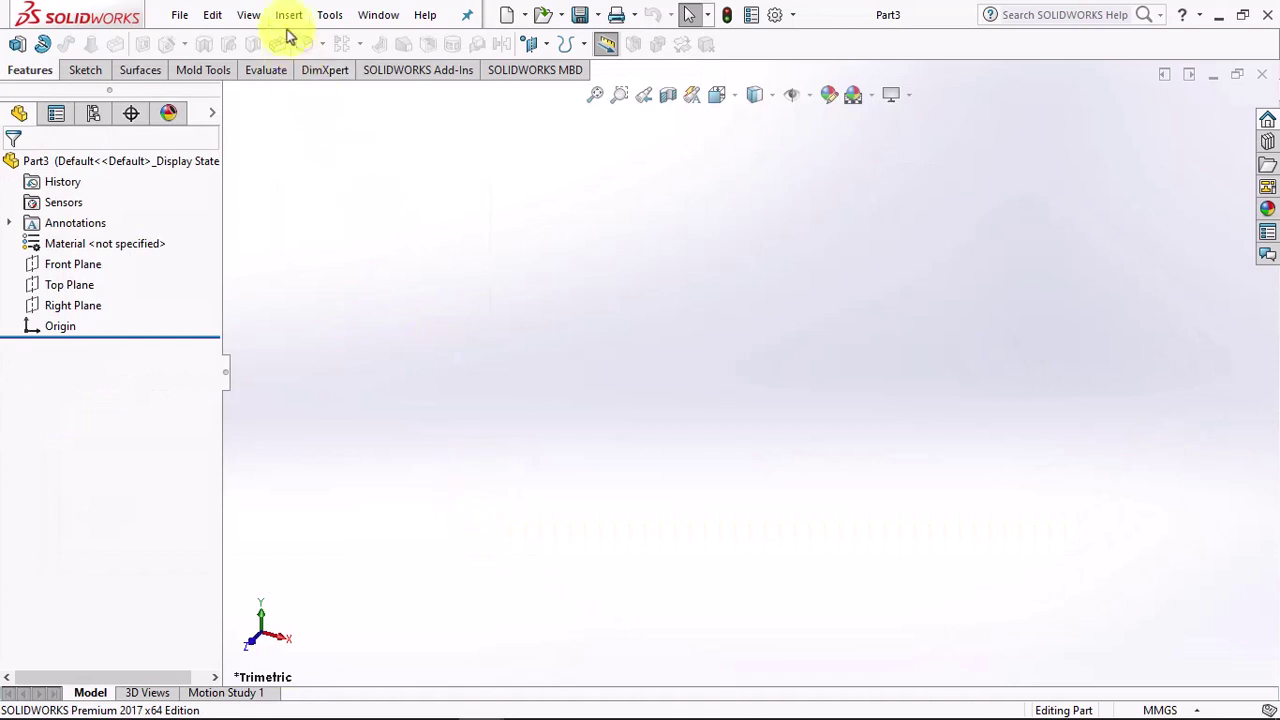
click(65, 285)
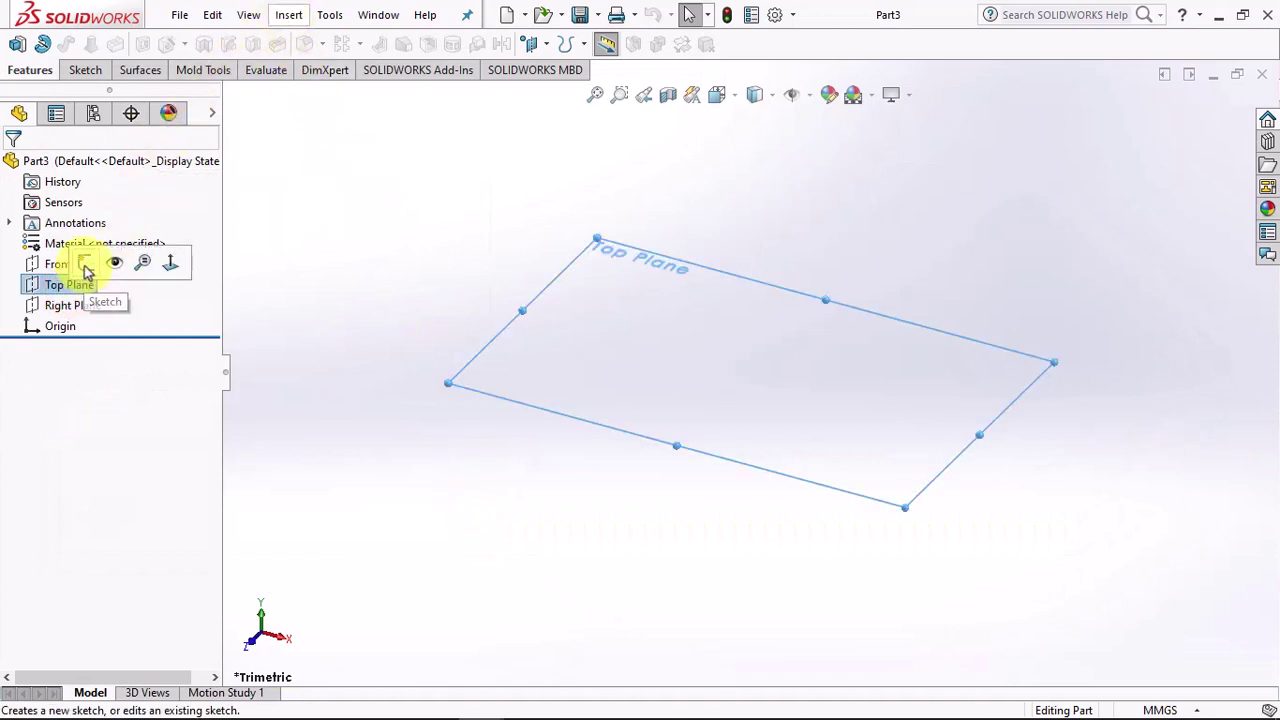
click(43, 268)
click(133, 43)
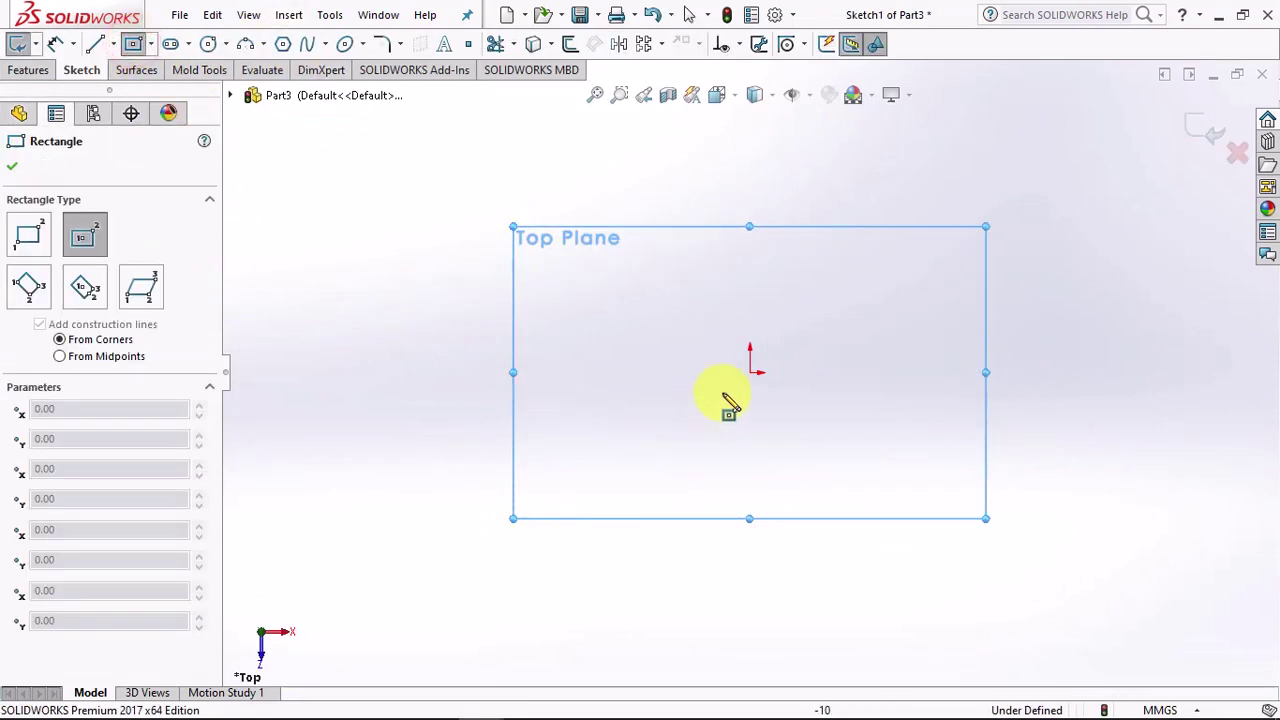
click(750, 370)
click(898, 221)
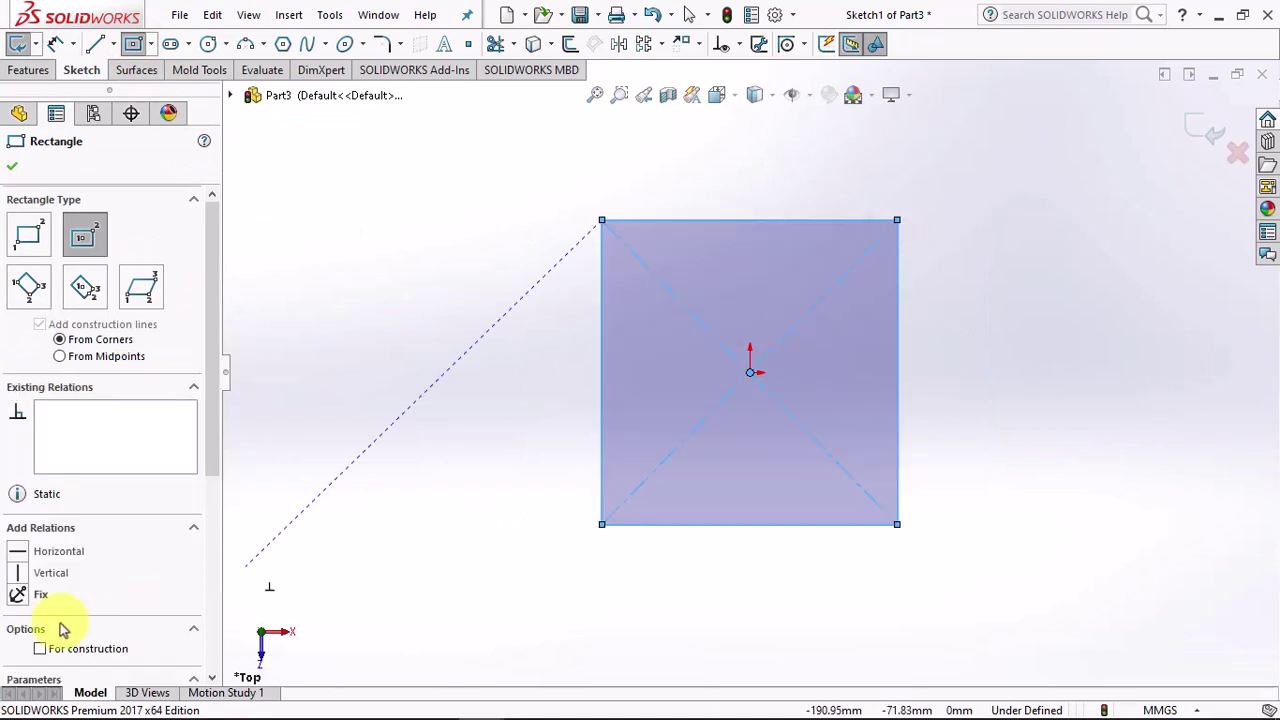
click(39, 649)
click(13, 167)
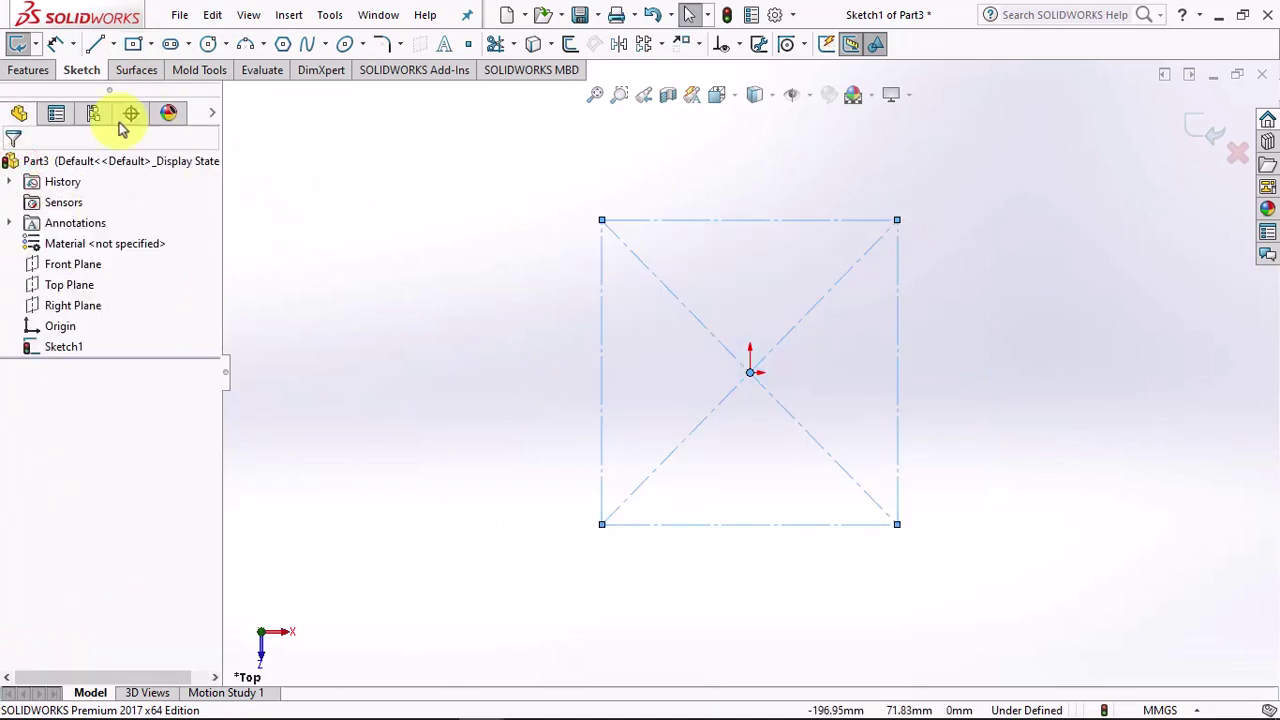
- Dimension the construction square to 50 wide by 50 tall
click(55, 43)
click(700, 218)
click(729, 166)
text(50)
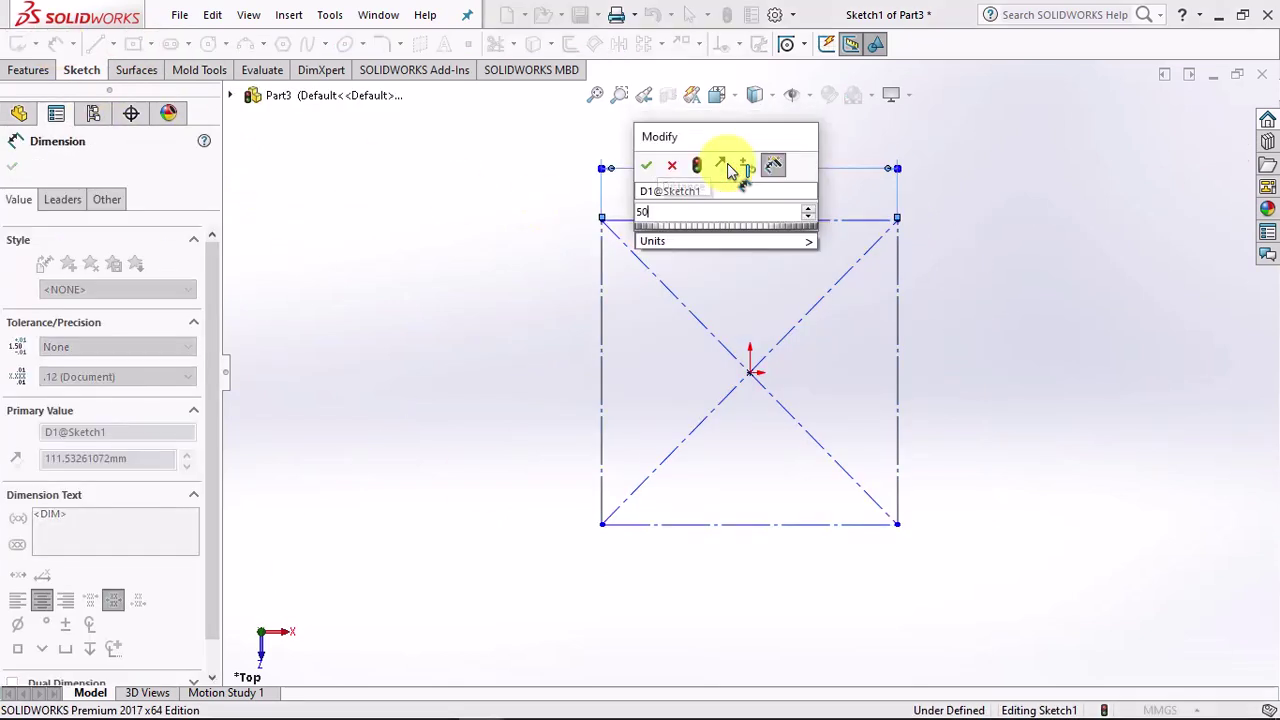
click(646, 166)
click(602, 310)
click(537, 355)
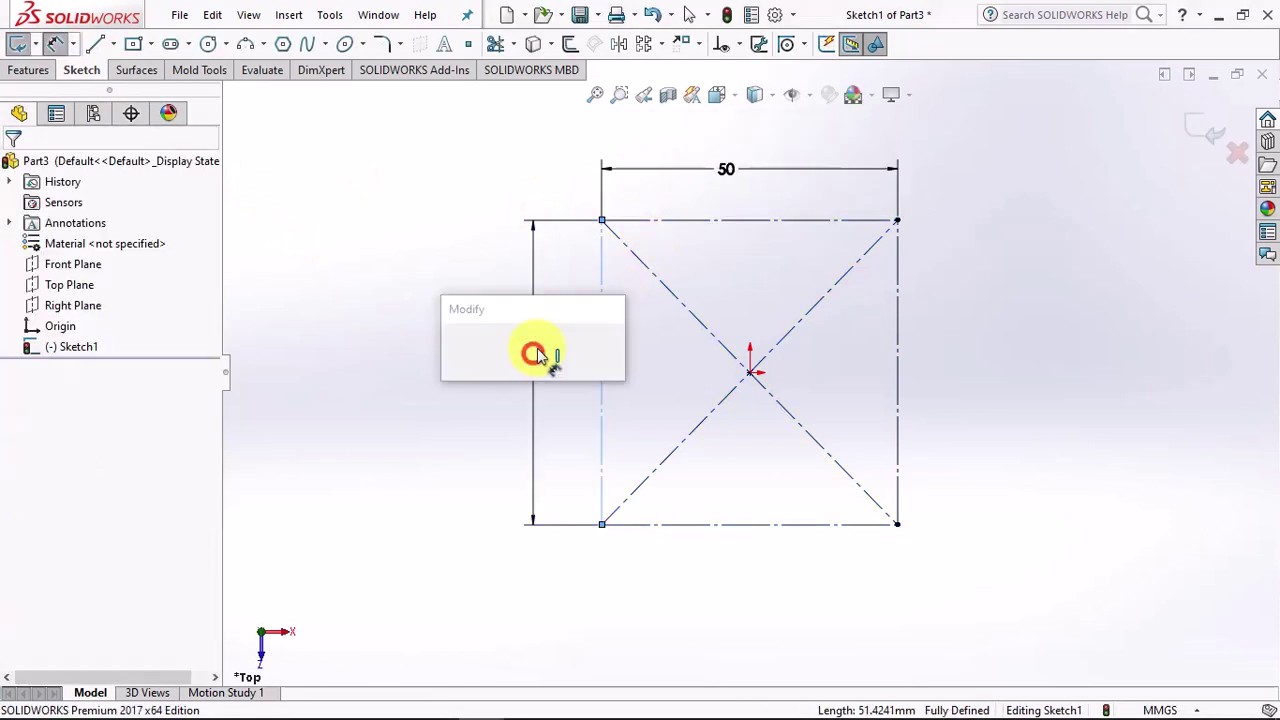
text(50)
click(451, 346)
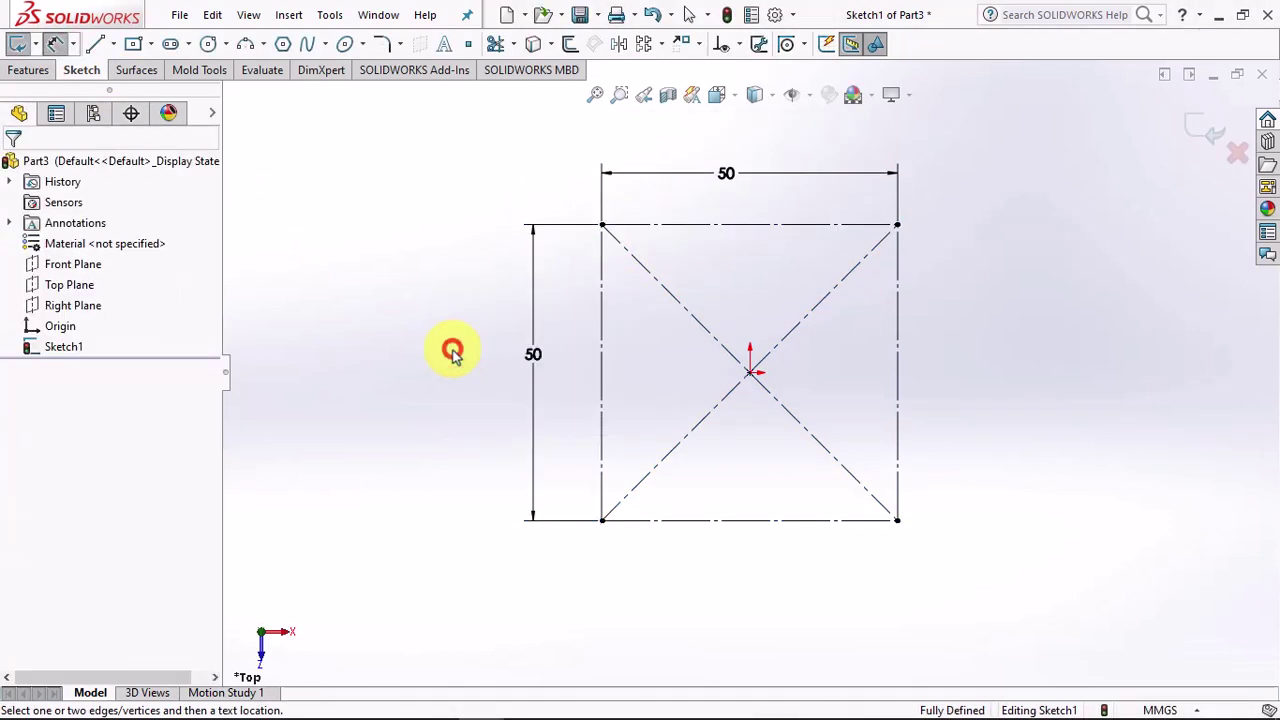
click(208, 43)
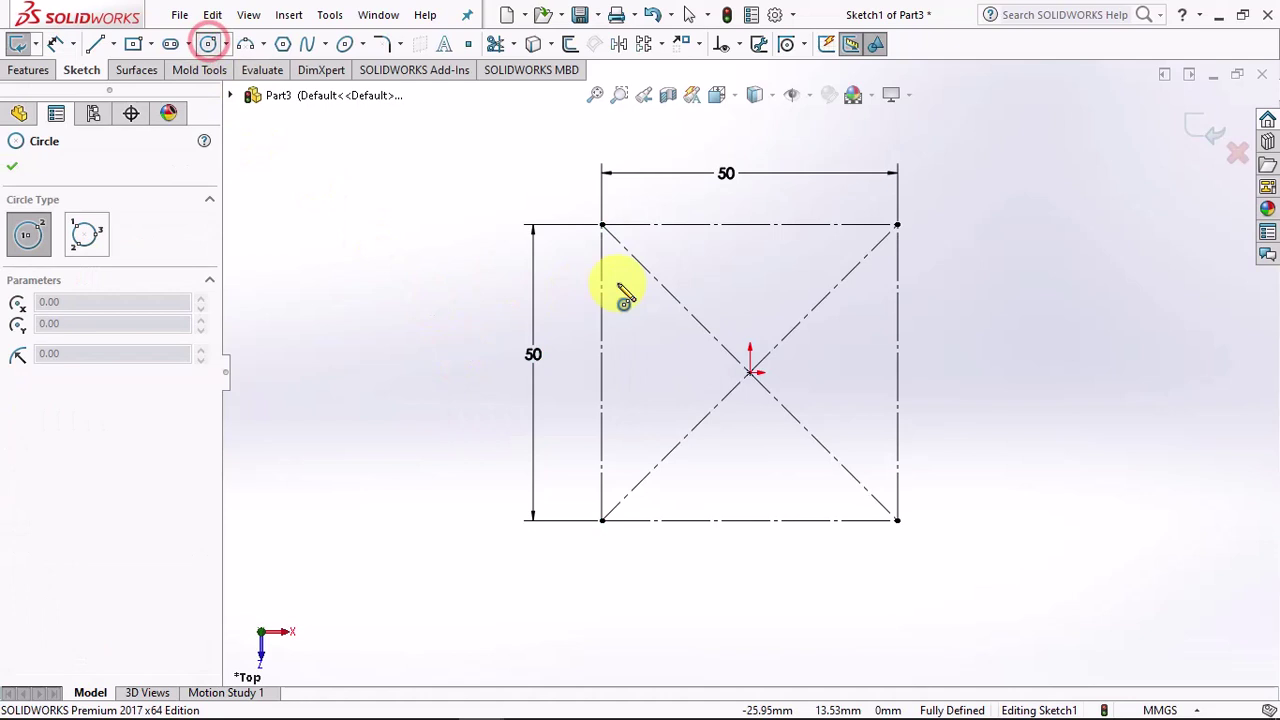
- Draw a circle centred on each of the square's four corners
click(602, 224)
click(566, 300)
click(602, 520)
click(591, 597)
click(897, 520)
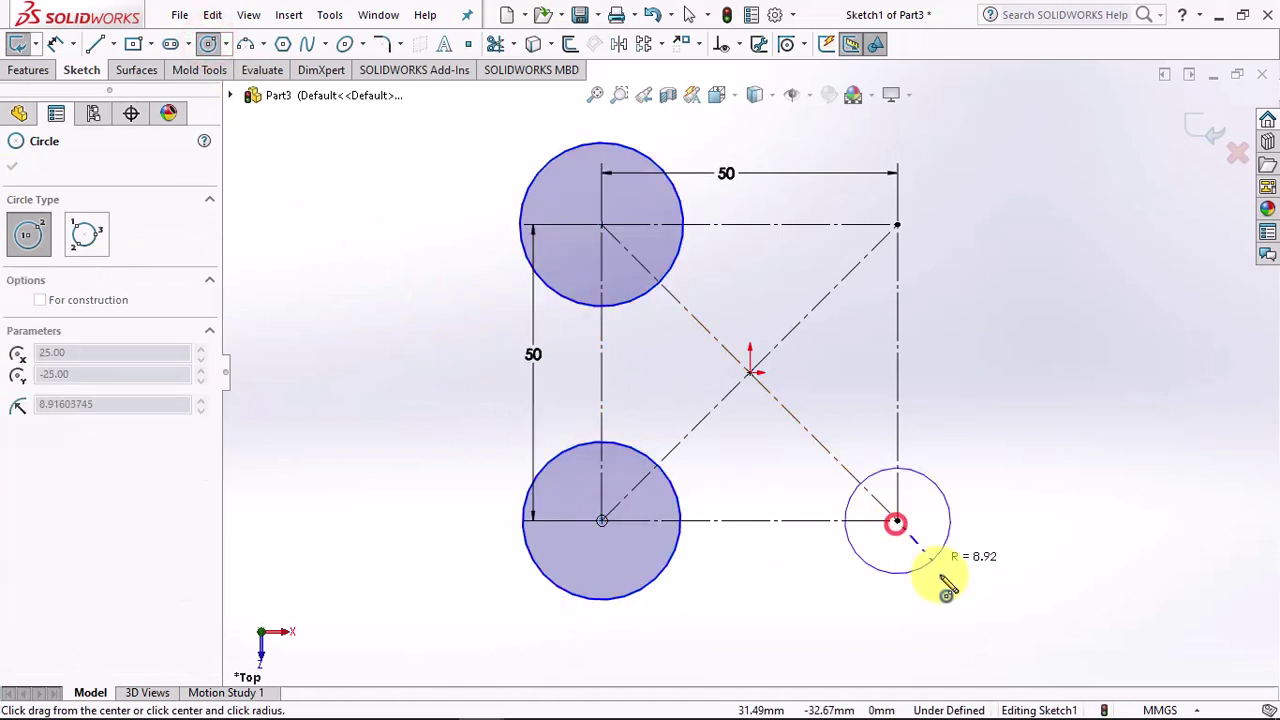
click(943, 588)
click(897, 224)
click(968, 183)
click(12, 165)
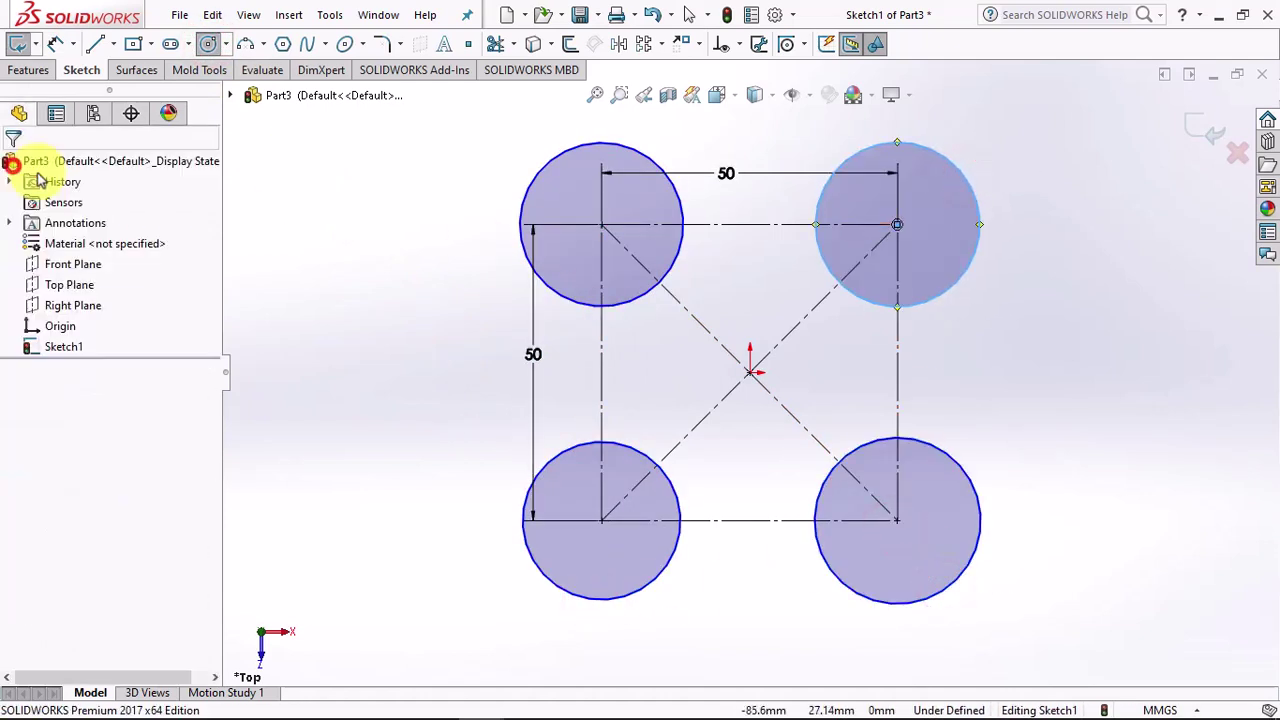
click(326, 177)
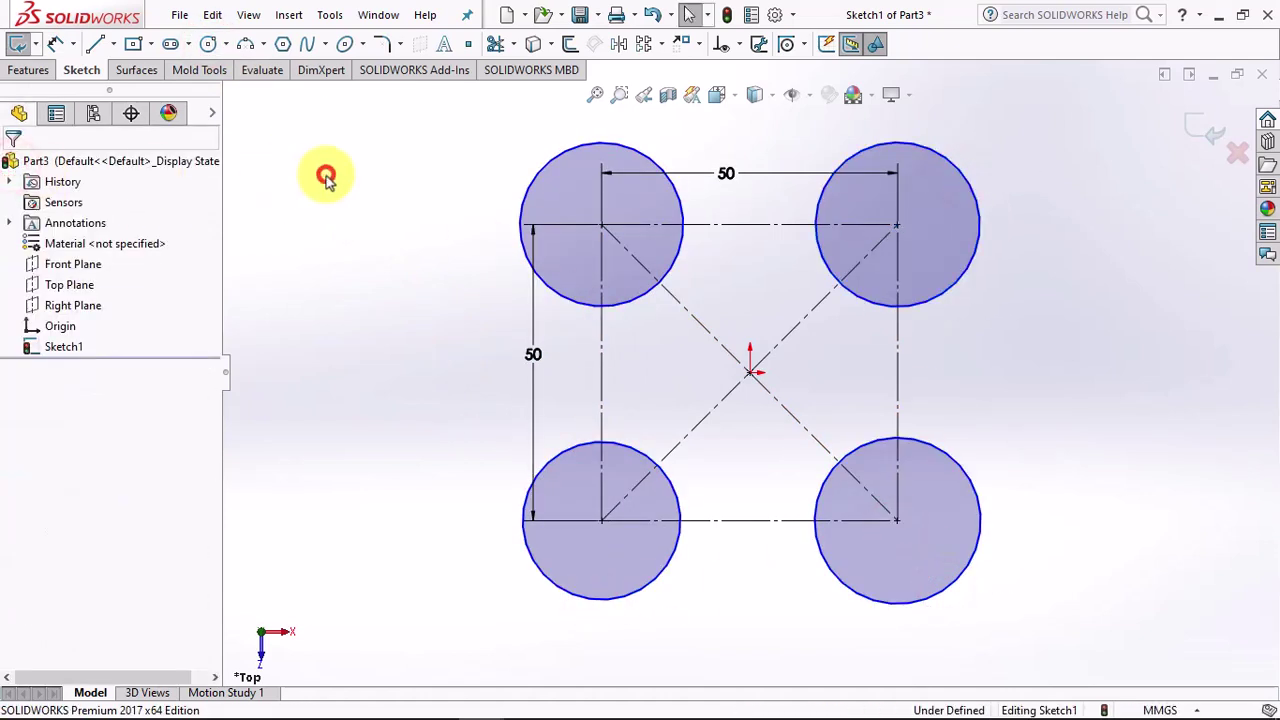
- Dimension the top-left corner circle to Ø40
click(520, 214)
click(449, 234)
text(40)
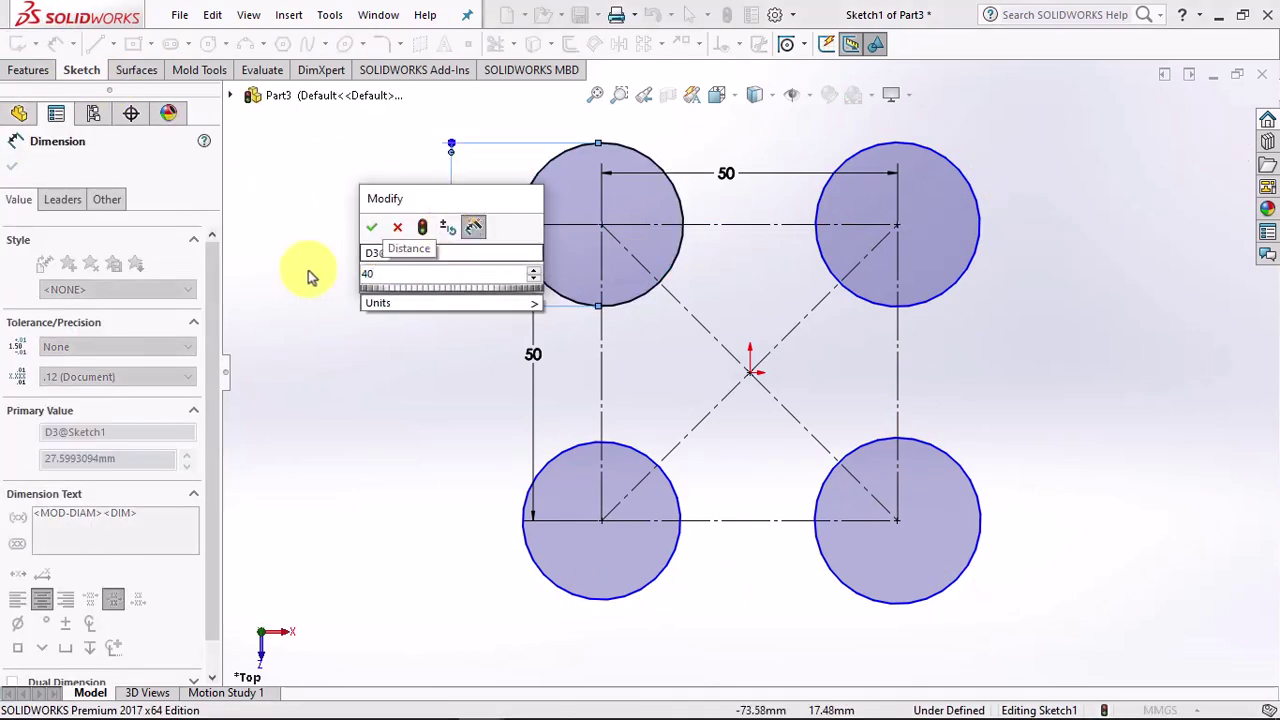
click(371, 227)
right_click(372, 233)
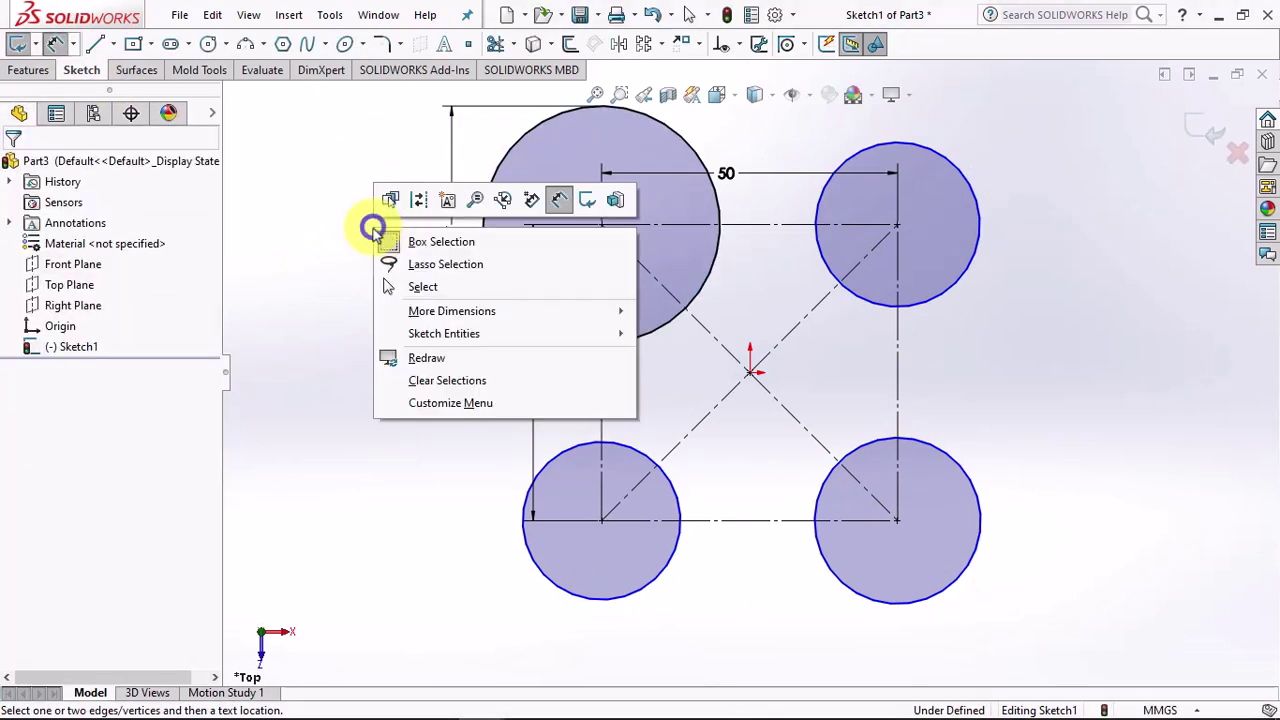
click(402, 287)
- Apply Make Equal to all four corner circles
click(948, 294)
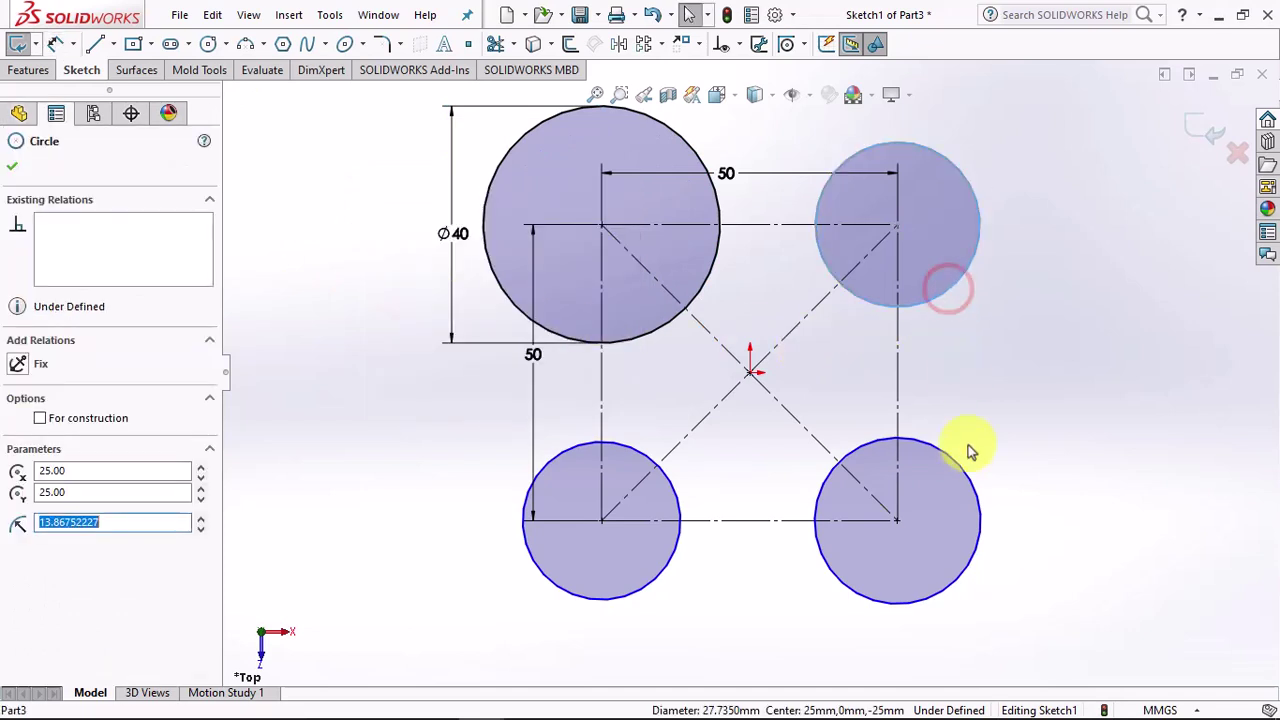
ctrl+click(818, 497)
ctrl+click(663, 491)
ctrl+click(649, 334)
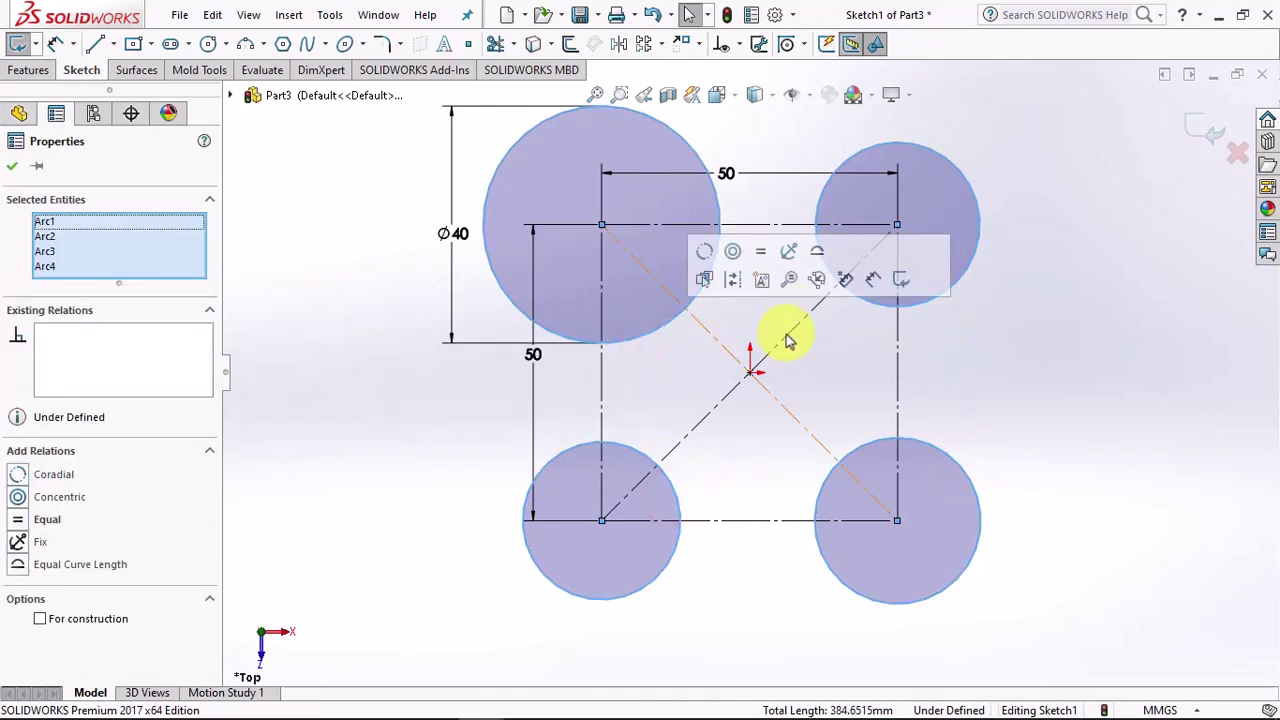
click(766, 252)
click(734, 277)
scroll(740, 316, up, 3)
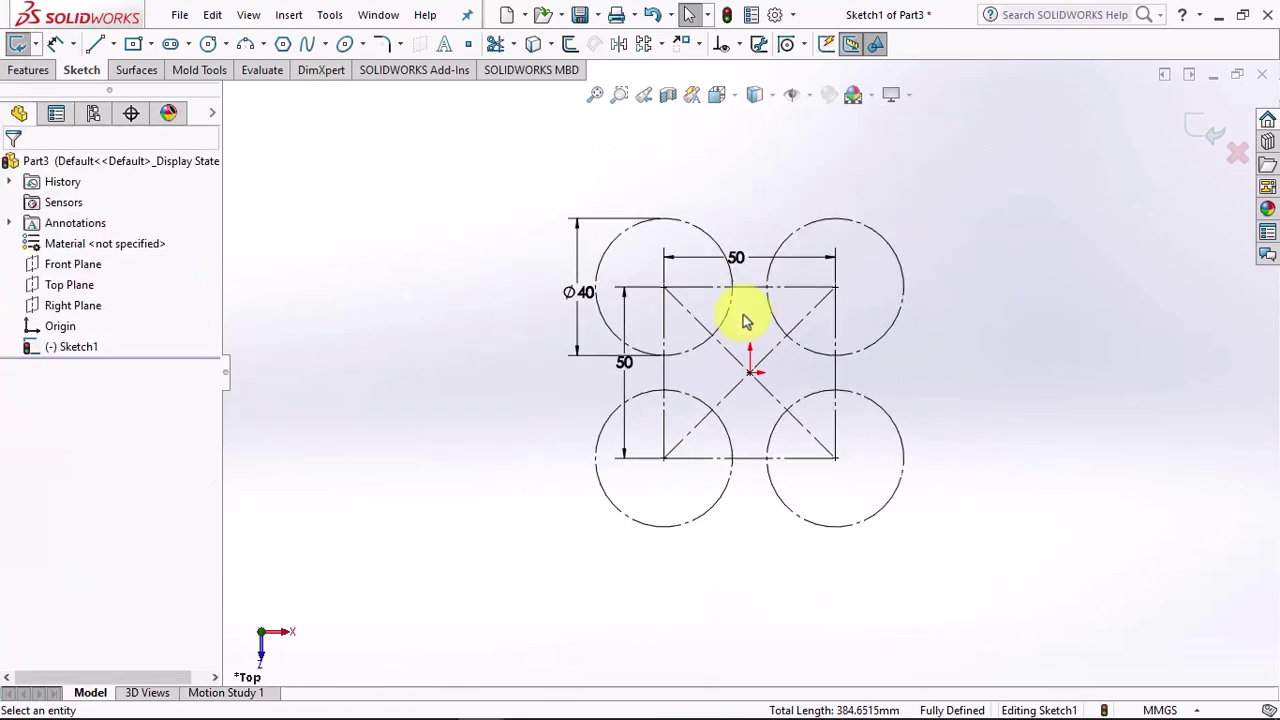
click(113, 44)
- Draw a vertical midpoint centerline through the origin
click(115, 108)
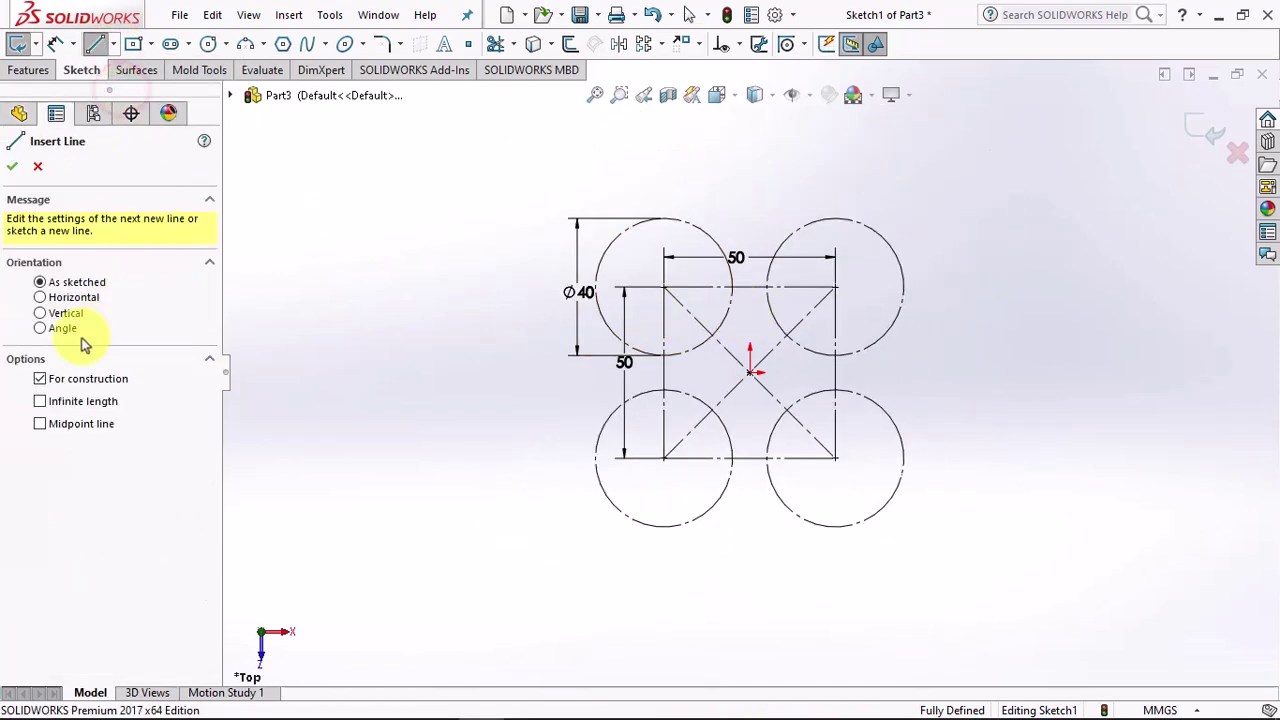
click(750, 372)
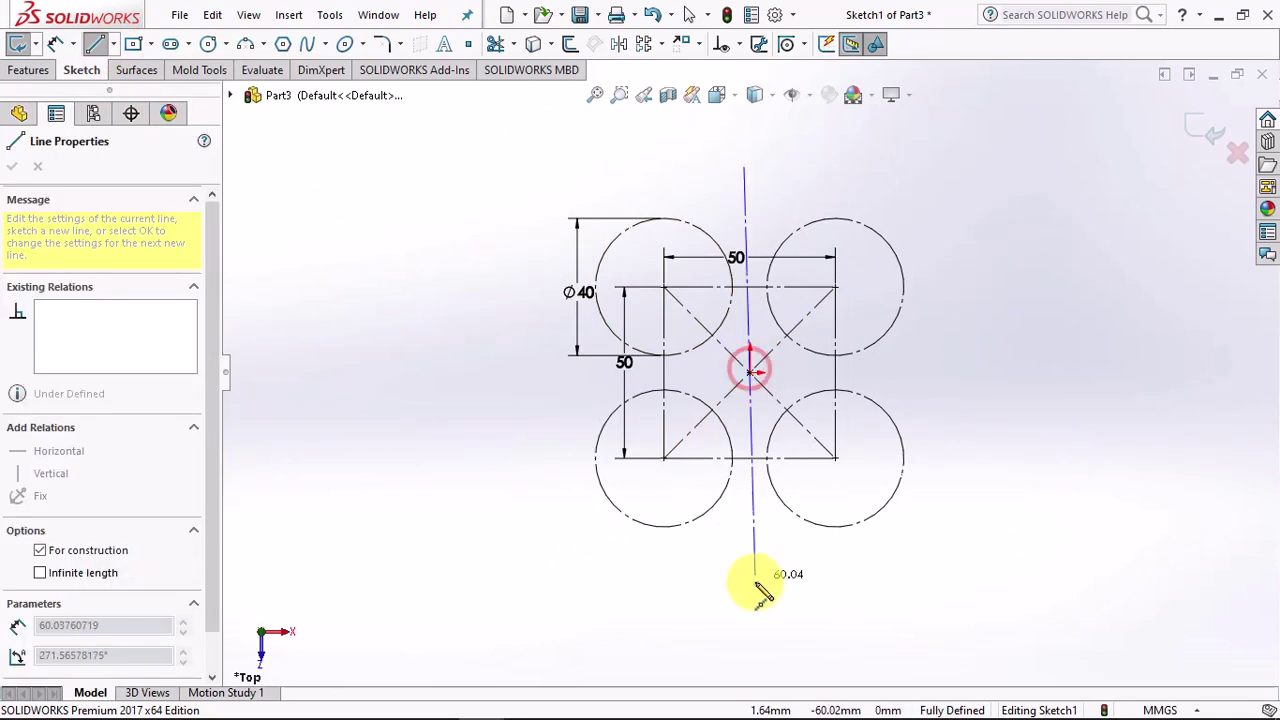
click(750, 583)
right_click(750, 583)
click(803, 477)
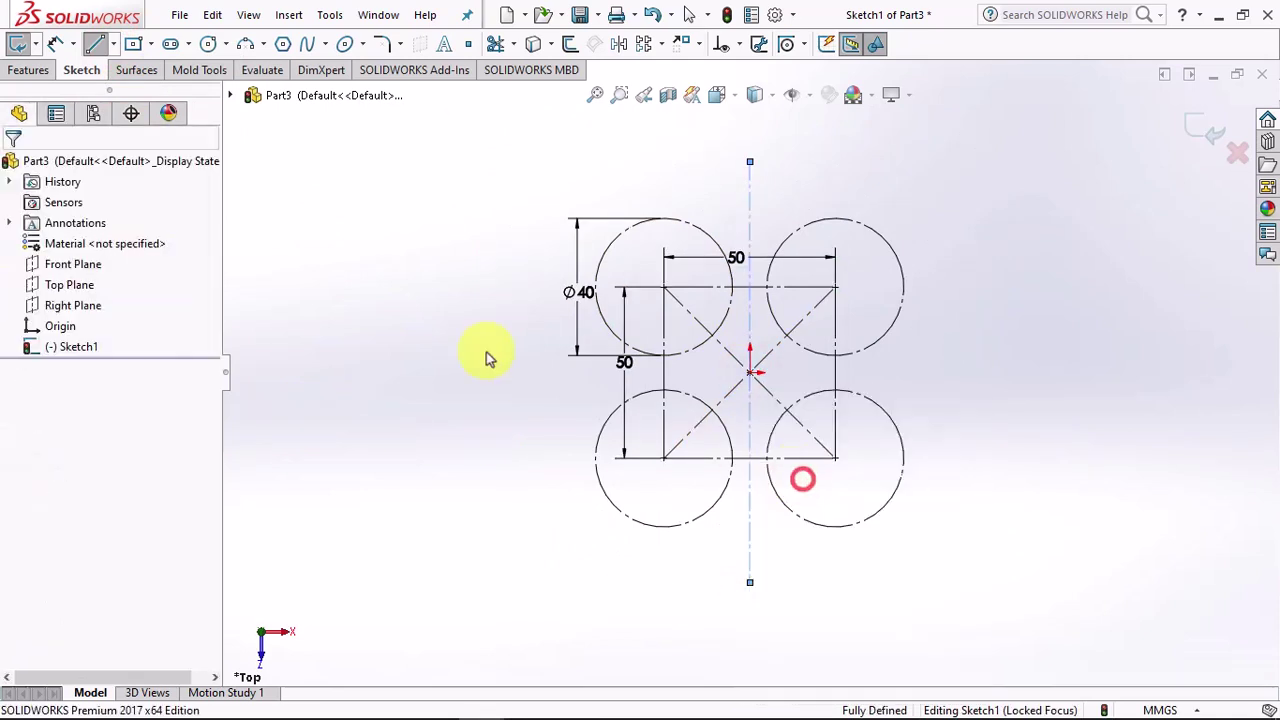
- Add construction circles at both ends of the centerline
click(208, 44)
click(750, 162)
click(780, 178)
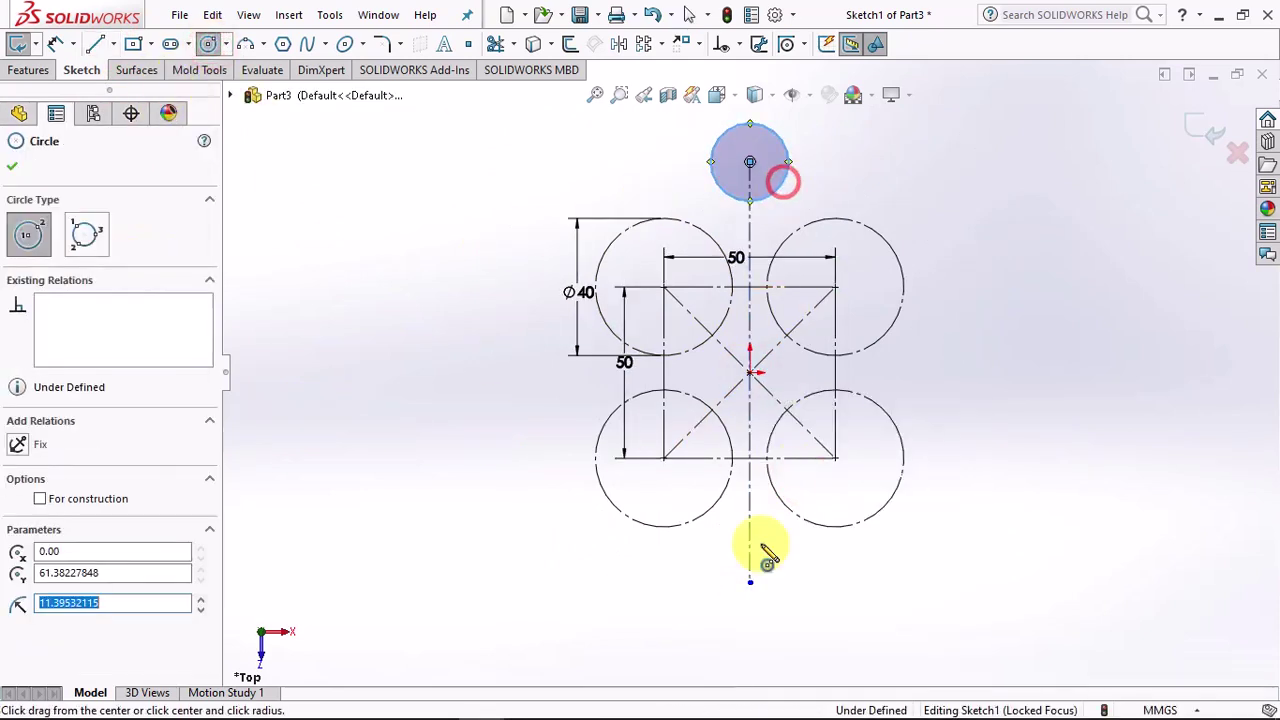
click(750, 582)
click(787, 570)
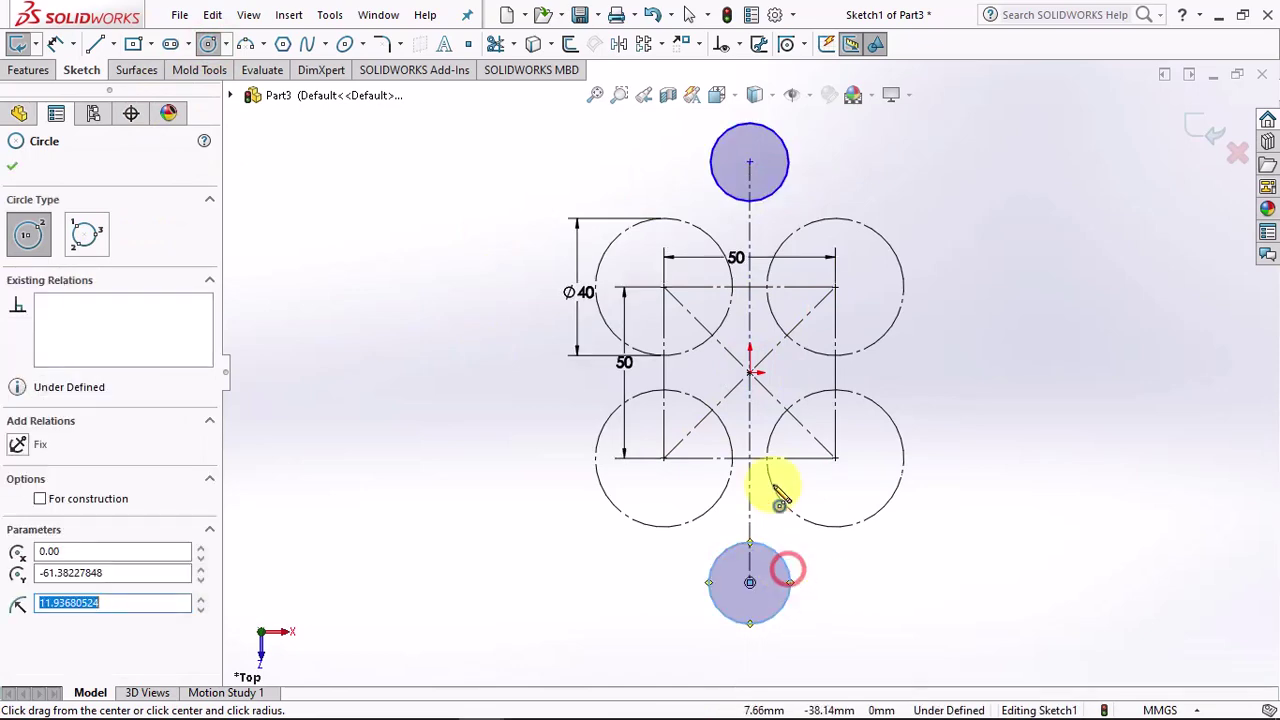
right_click(921, 197)
click(945, 207)
click(790, 578)
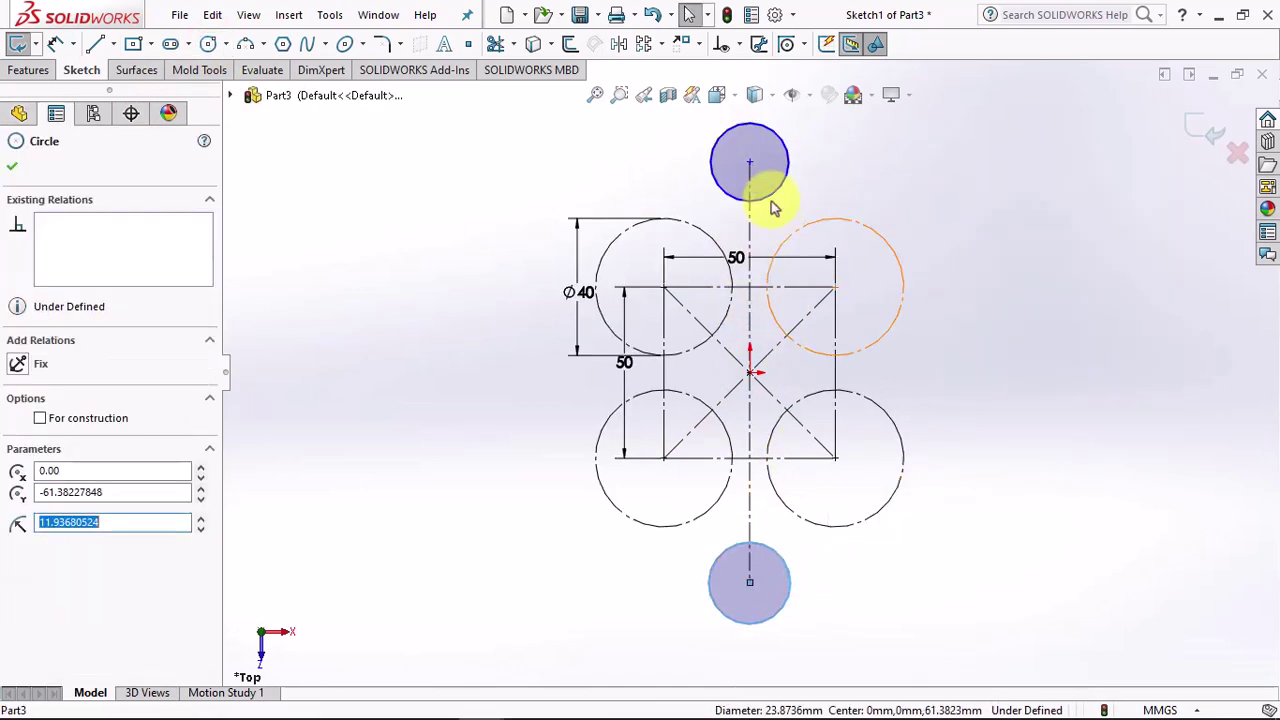
ctrl+click(771, 197)
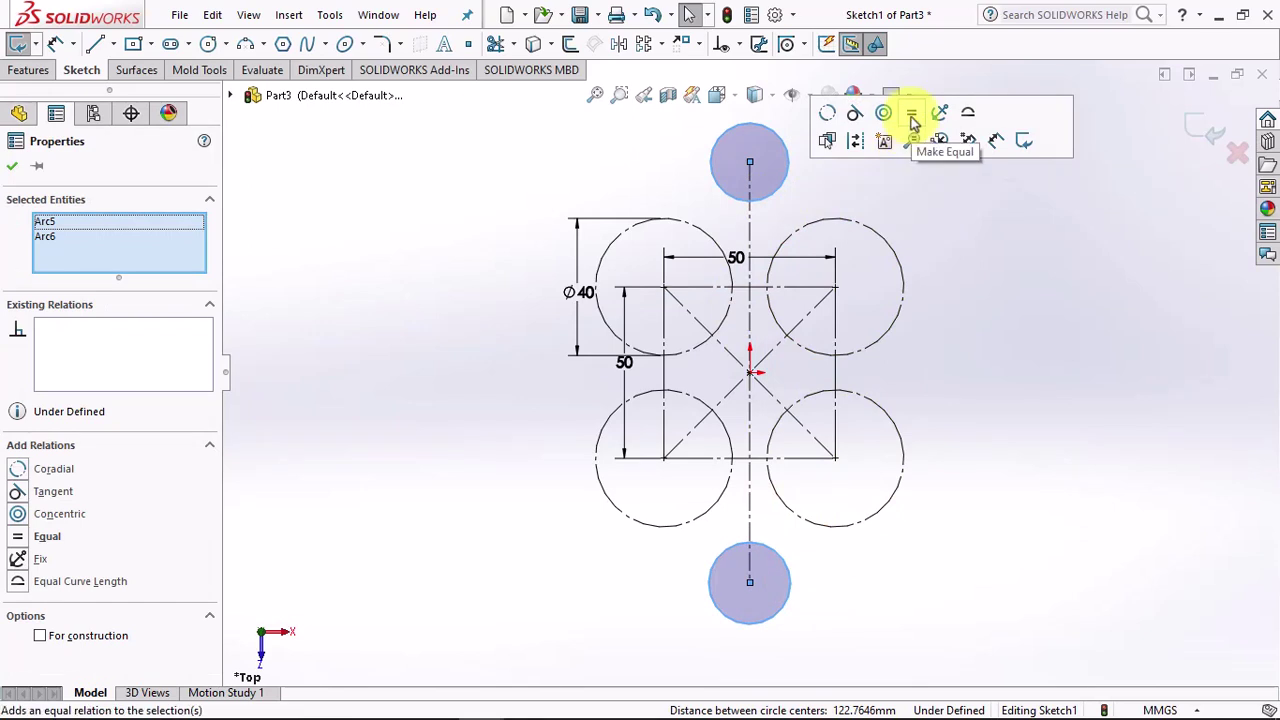
click(856, 142)
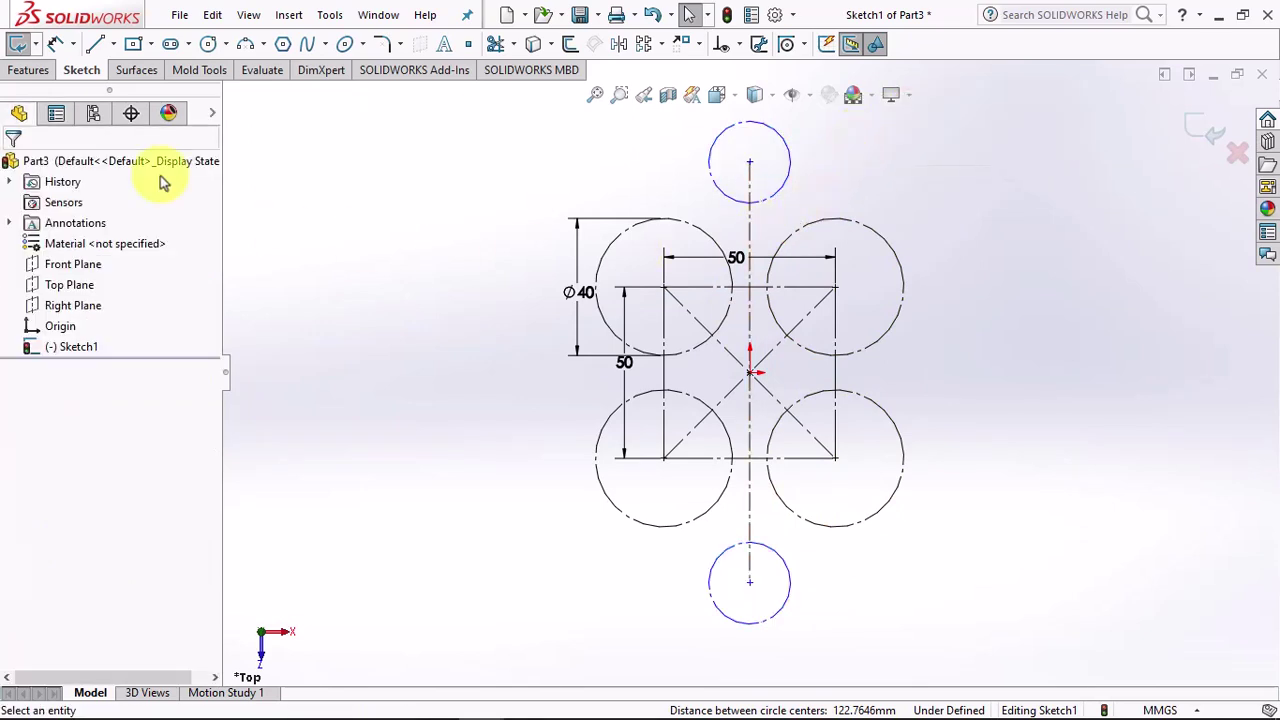
- Dimension the top end circle to Ø25
click(785, 190)
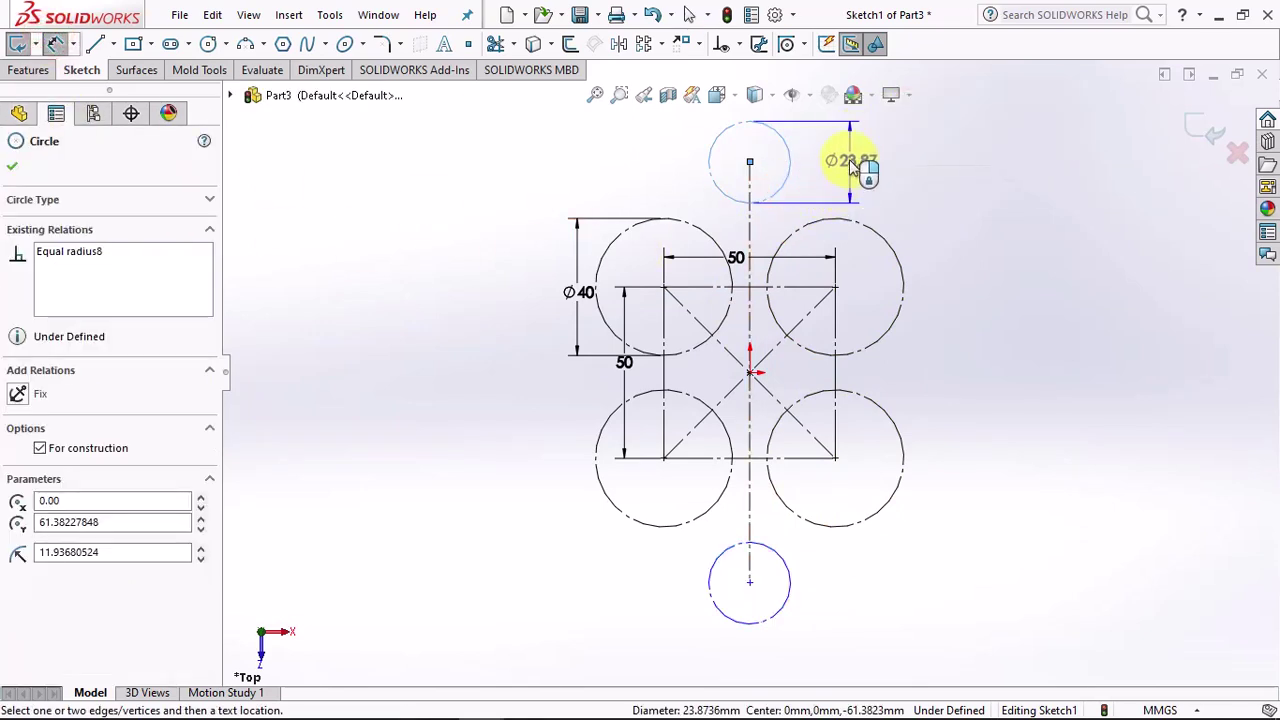
click(848, 165)
text(25)
click(768, 156)
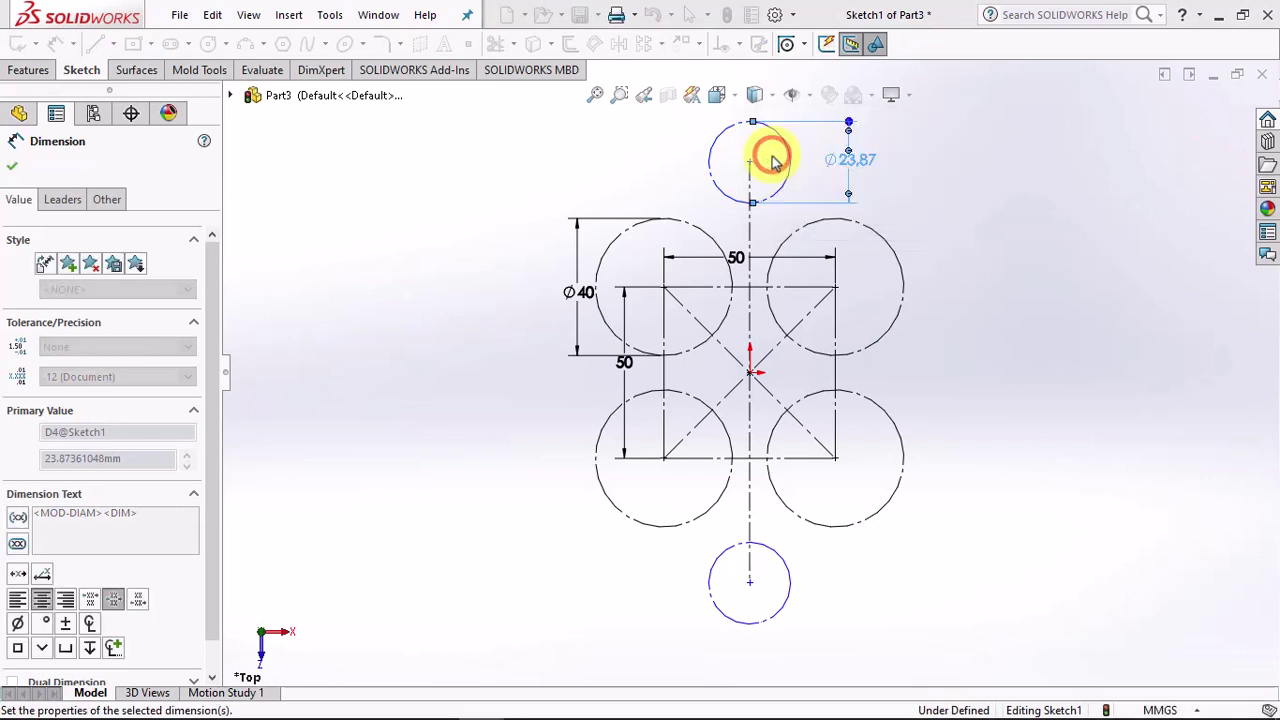
- Dimension the top circle's centre 58 from the origin
click(750, 162)
click(750, 372)
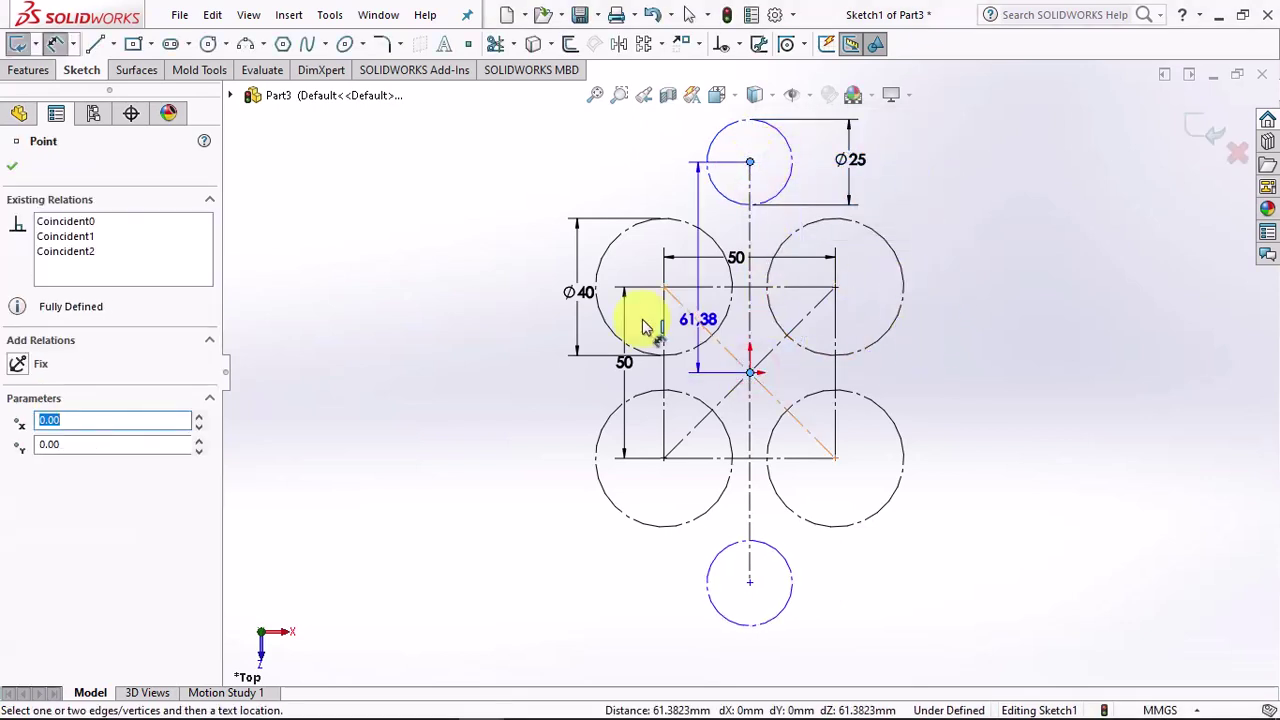
click(535, 268)
text(58)
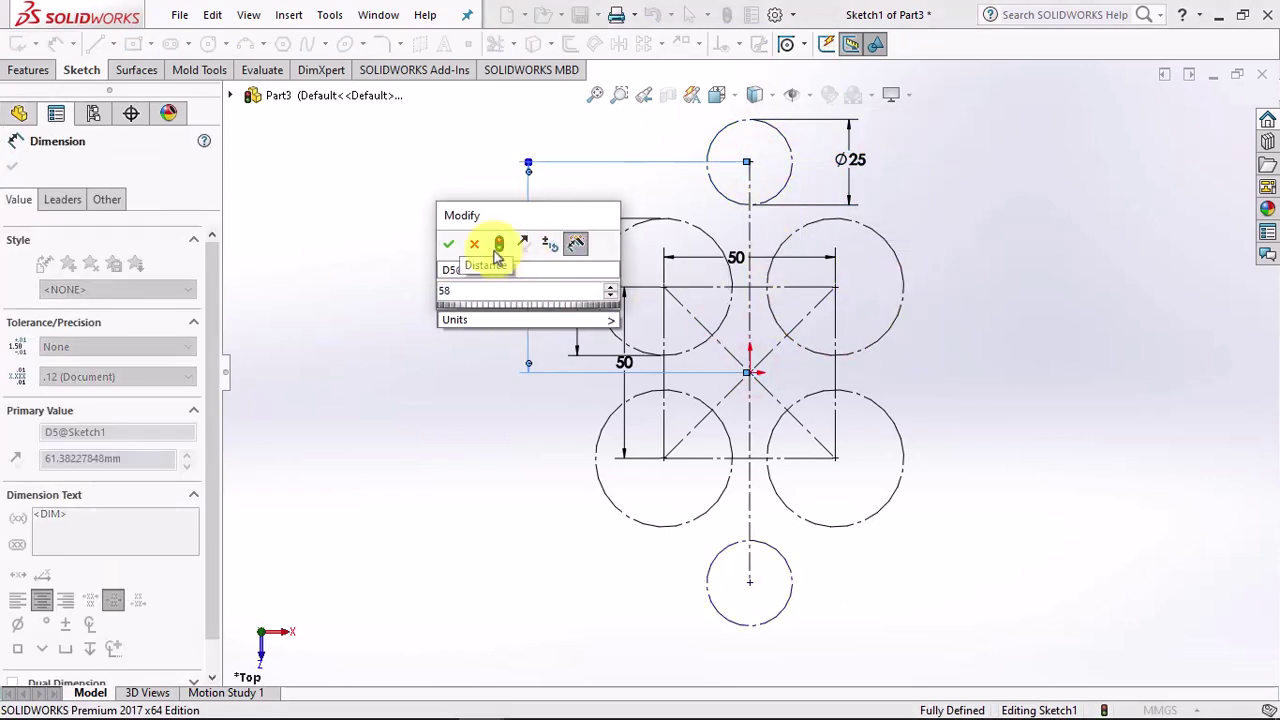
click(449, 242)
click(435, 272)
key(z)
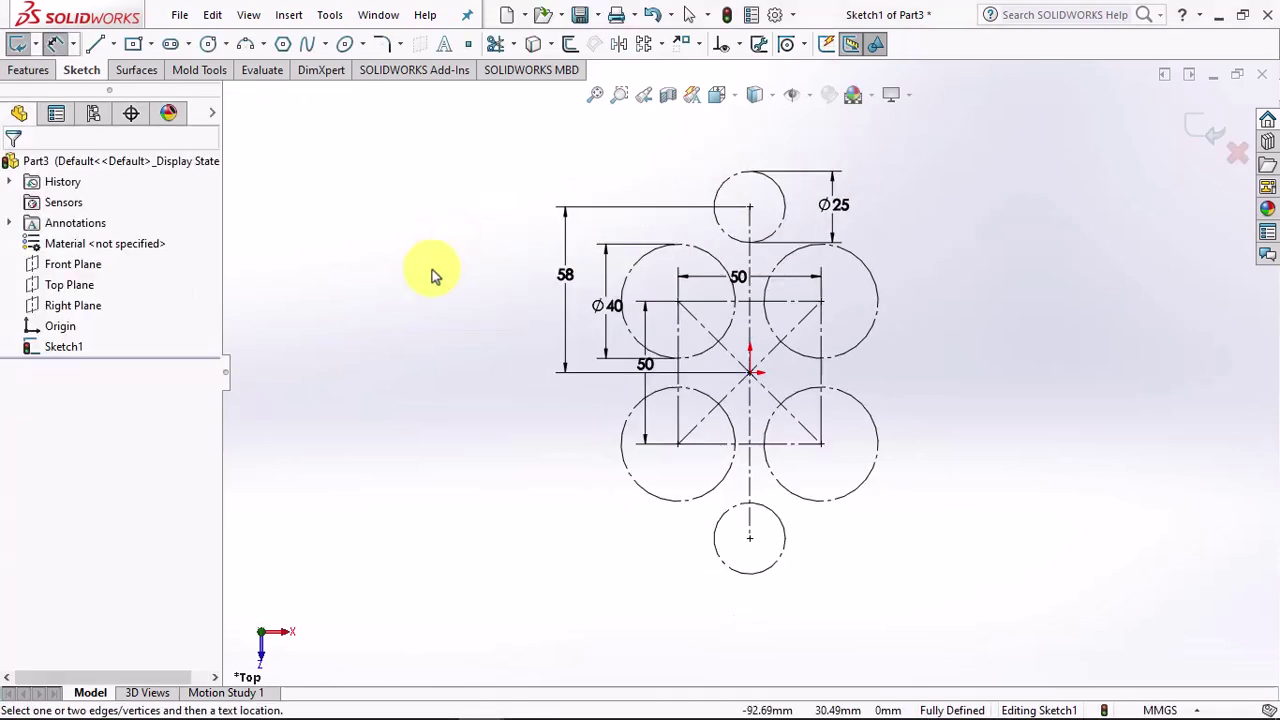
click(135, 45)
click(750, 372)
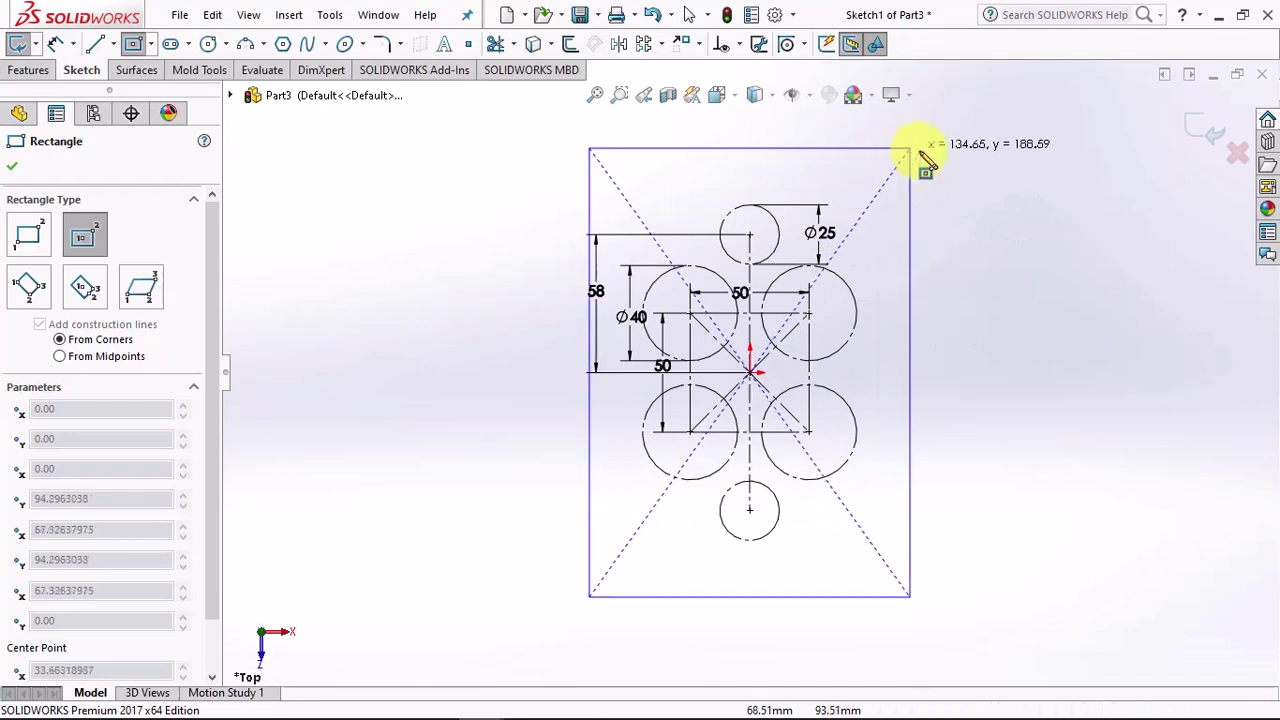
- Complete the centred outer rectangle and dimension it 150 wide by 180 tall
click(926, 150)
click(55, 43)
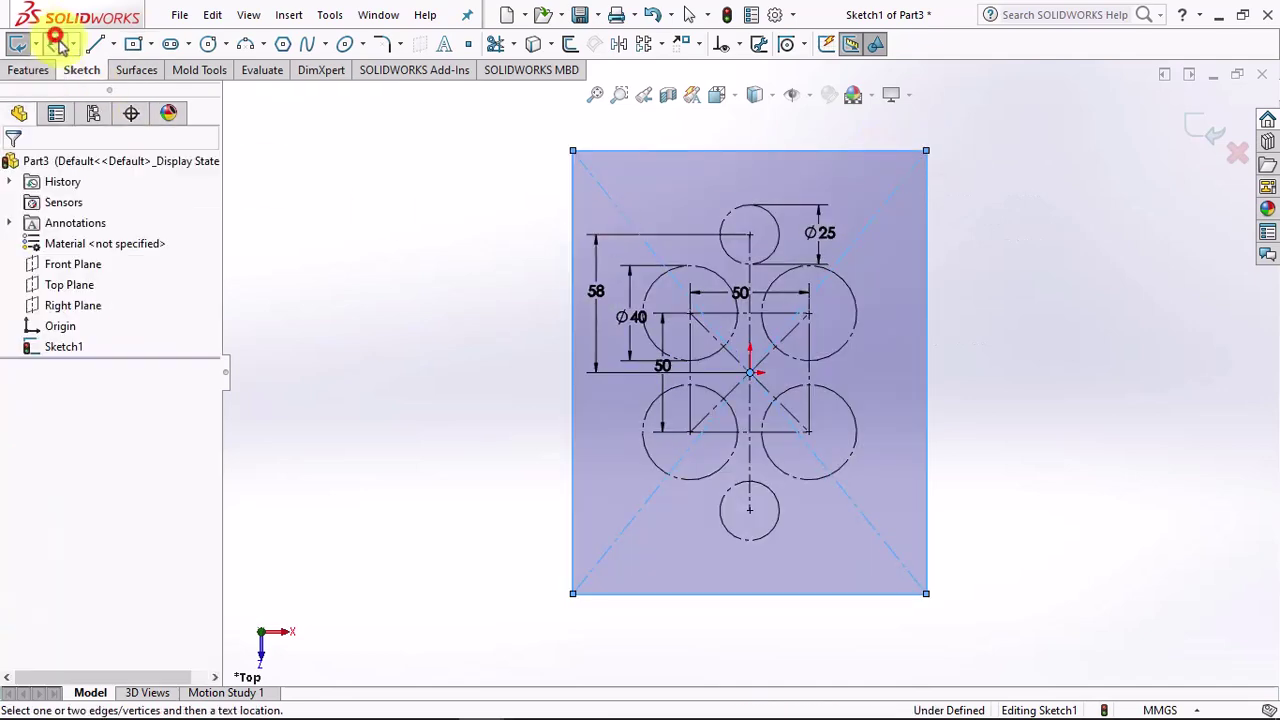
click(694, 150)
click(757, 125)
text(150)
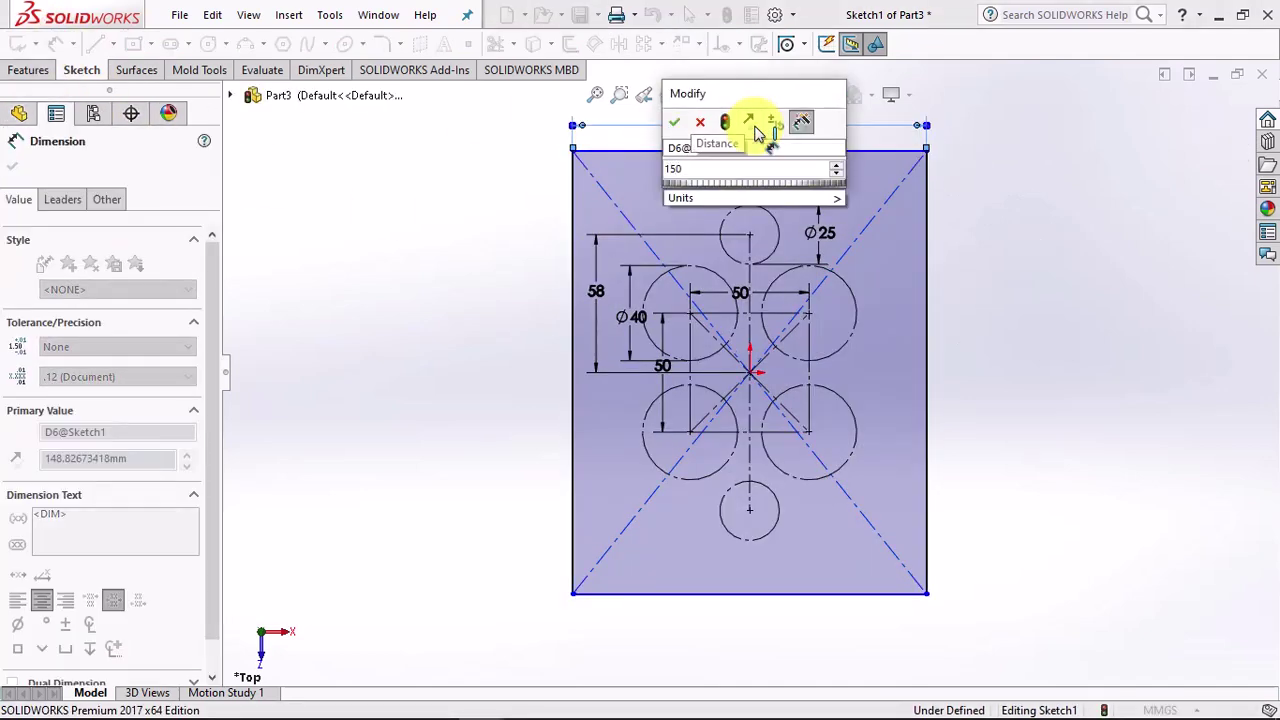
click(675, 121)
click(571, 251)
click(528, 366)
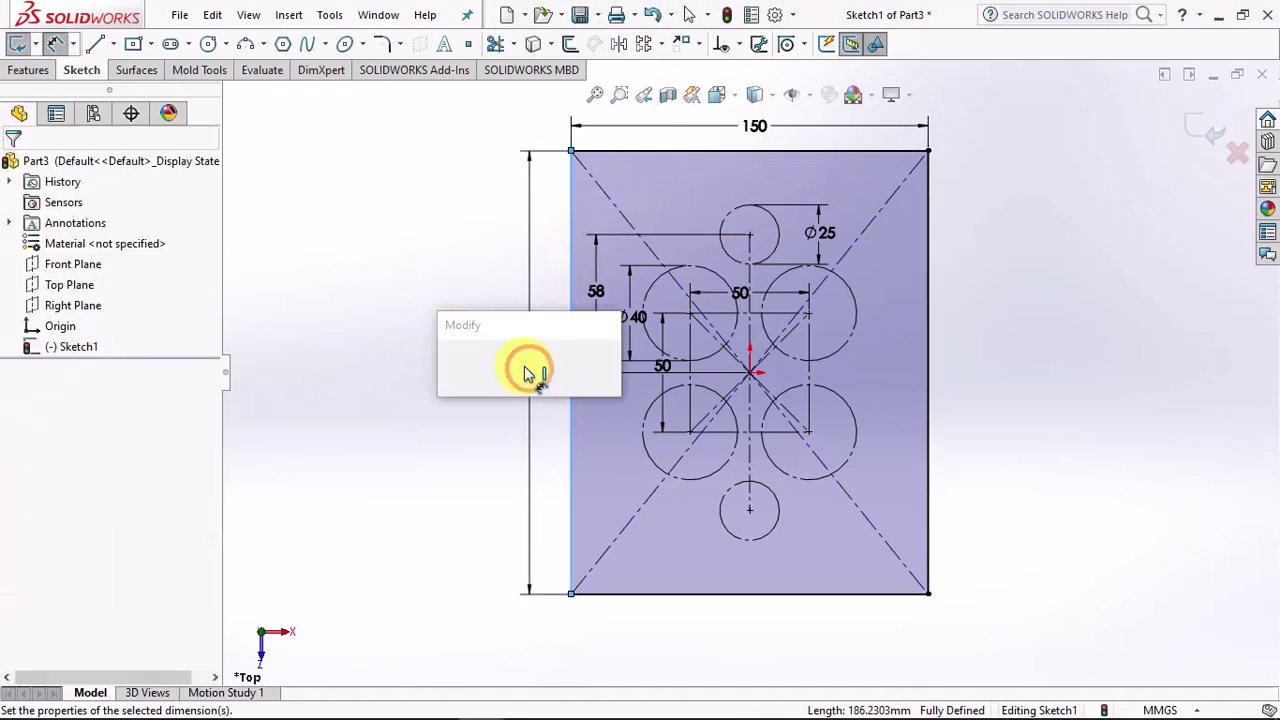
text(180)
click(447, 365)
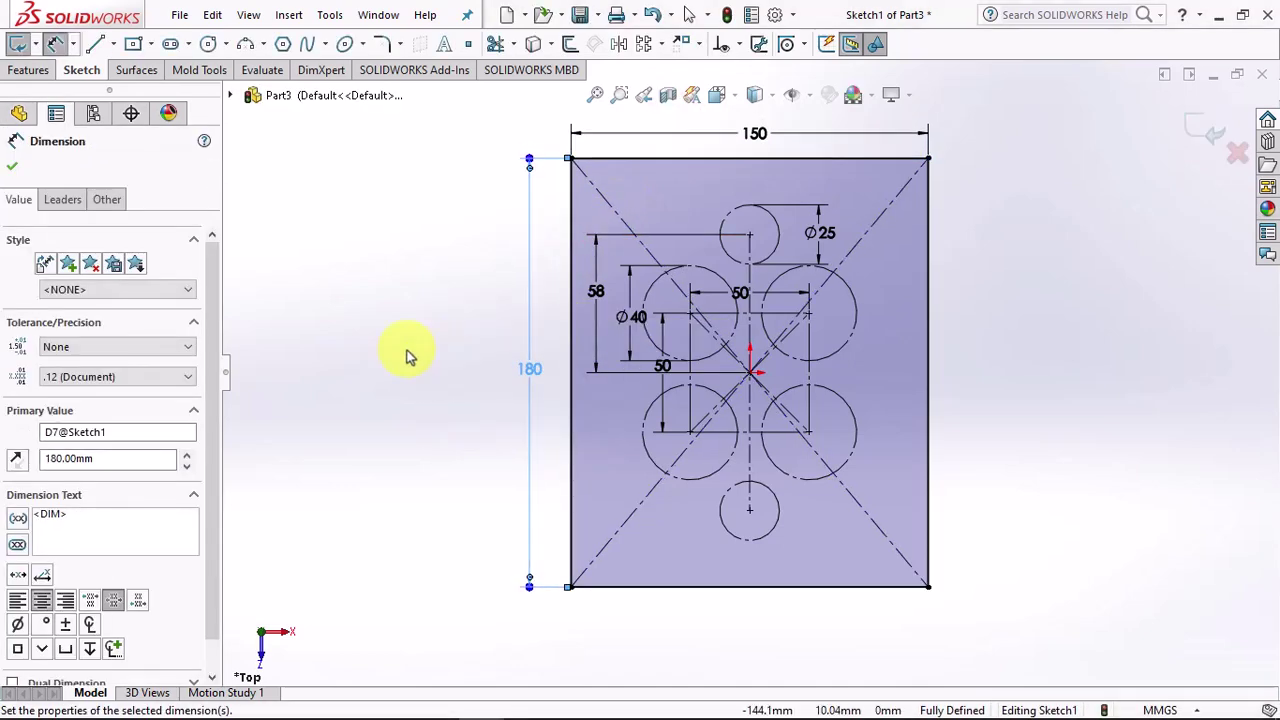
click(407, 355)
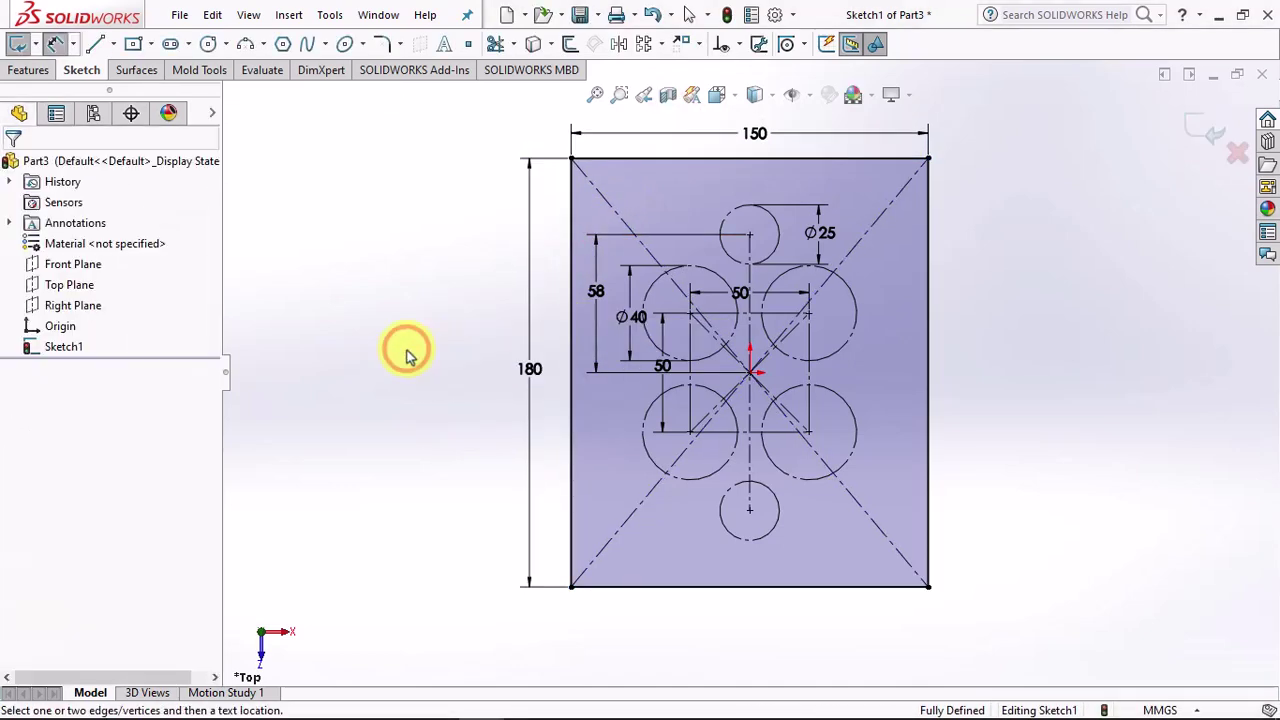
- Draw an inner construction centre rectangle from the origin
click(133, 44)
click(750, 371)
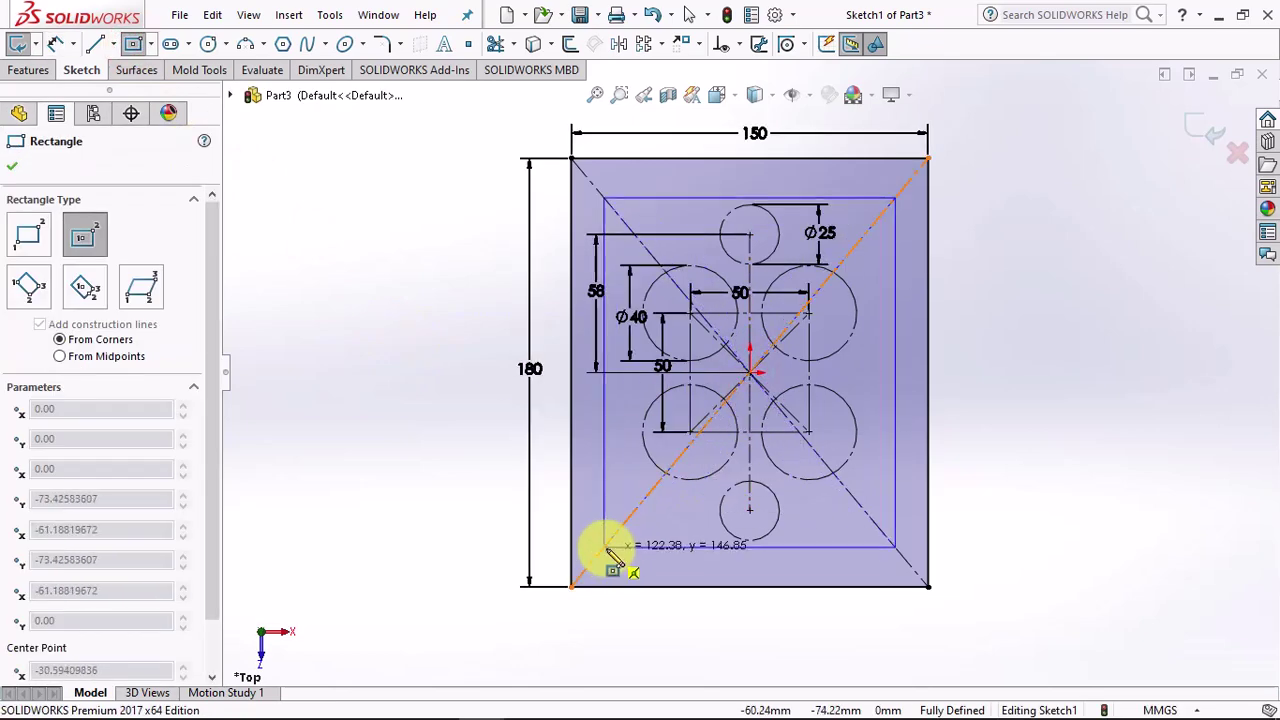
click(606, 531)
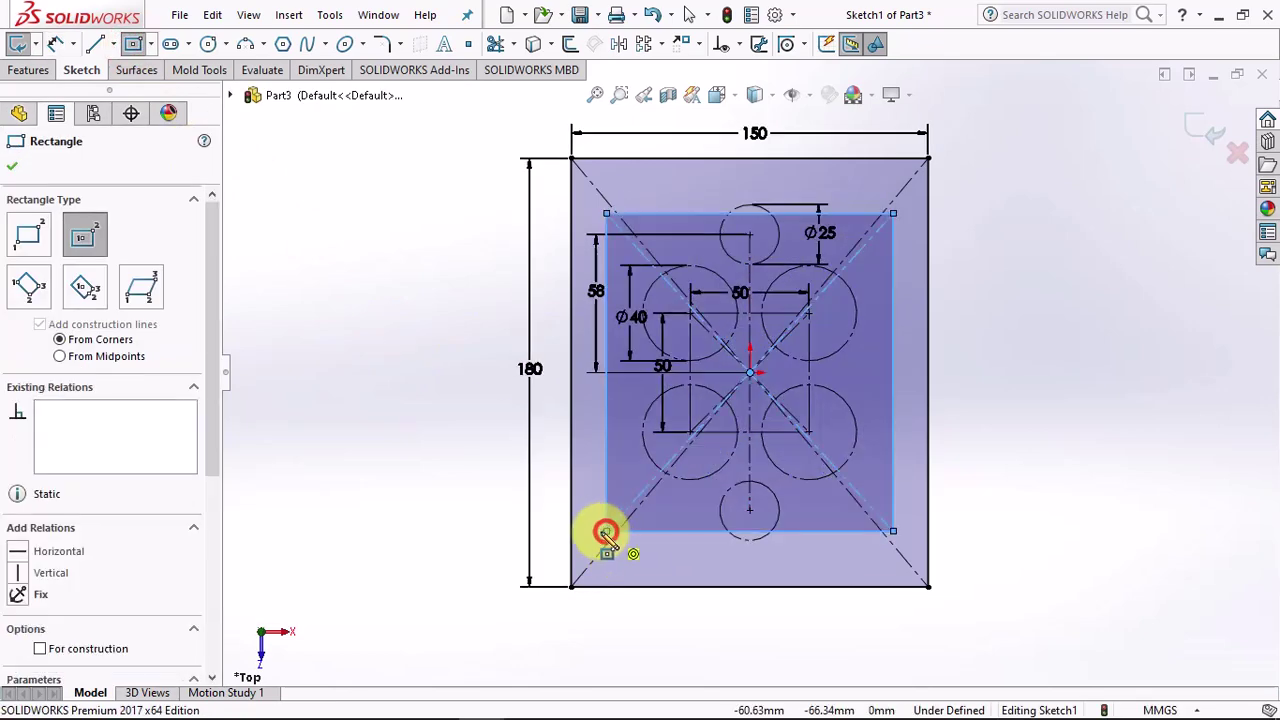
click(40, 649)
key(Escape)
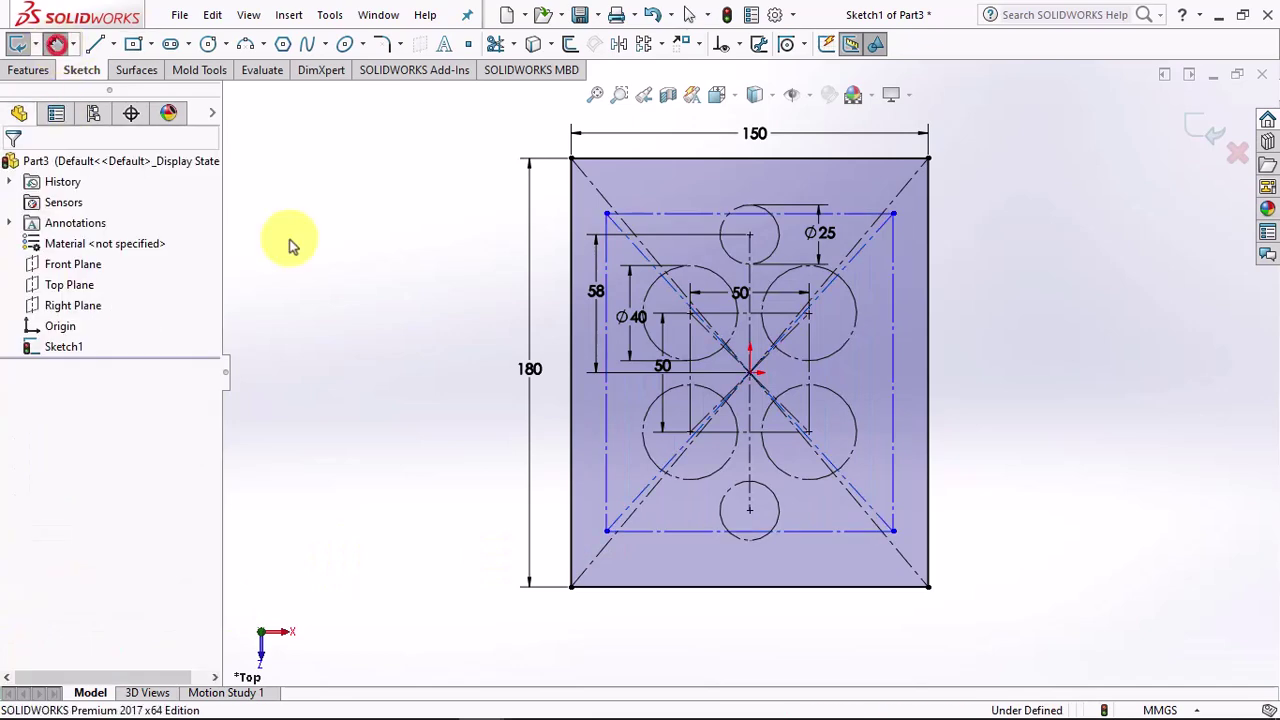
- Dimension the inner rectangle to 144 tall and 114 wide
click(892, 352)
click(990, 375)
text(144)
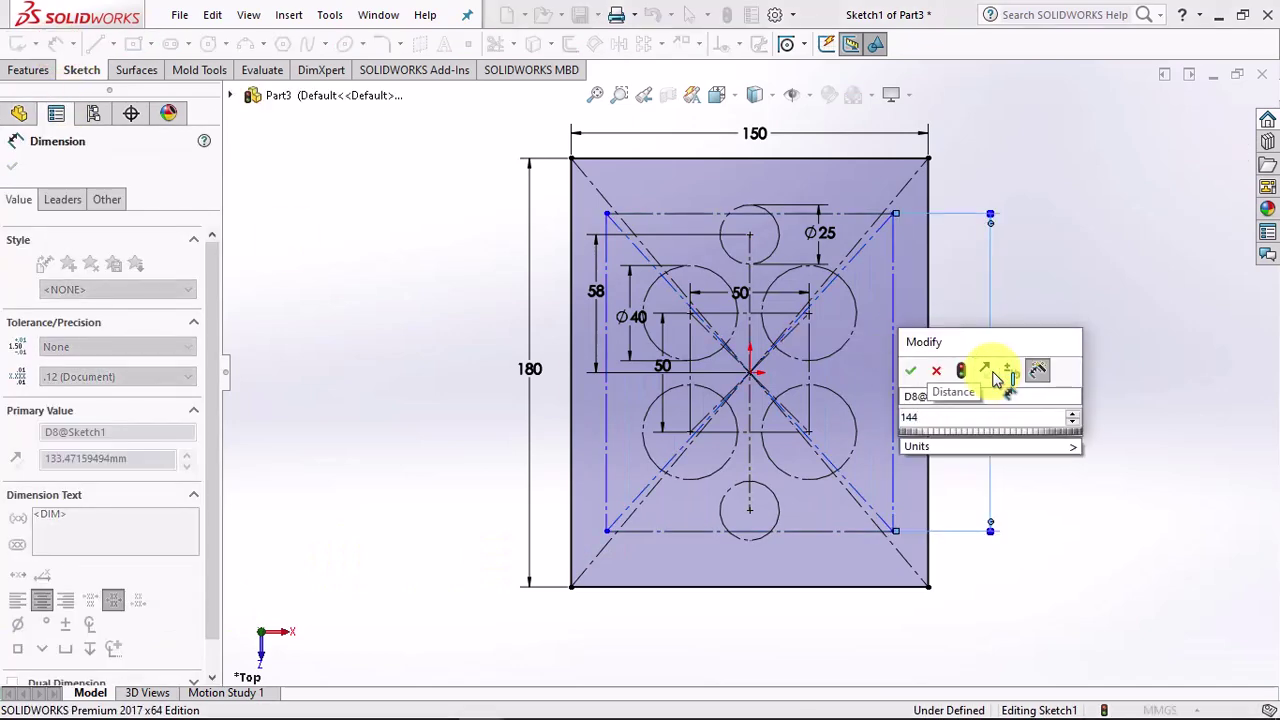
click(910, 370)
click(829, 544)
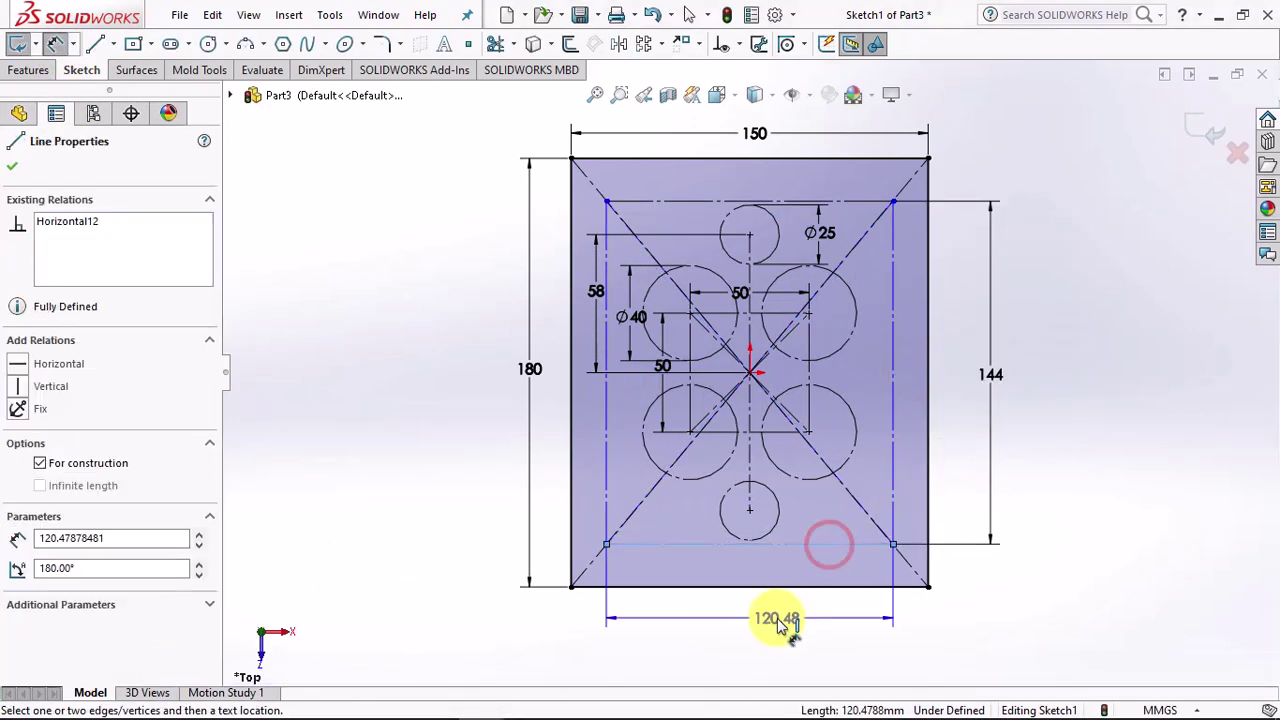
click(778, 612)
text(114)
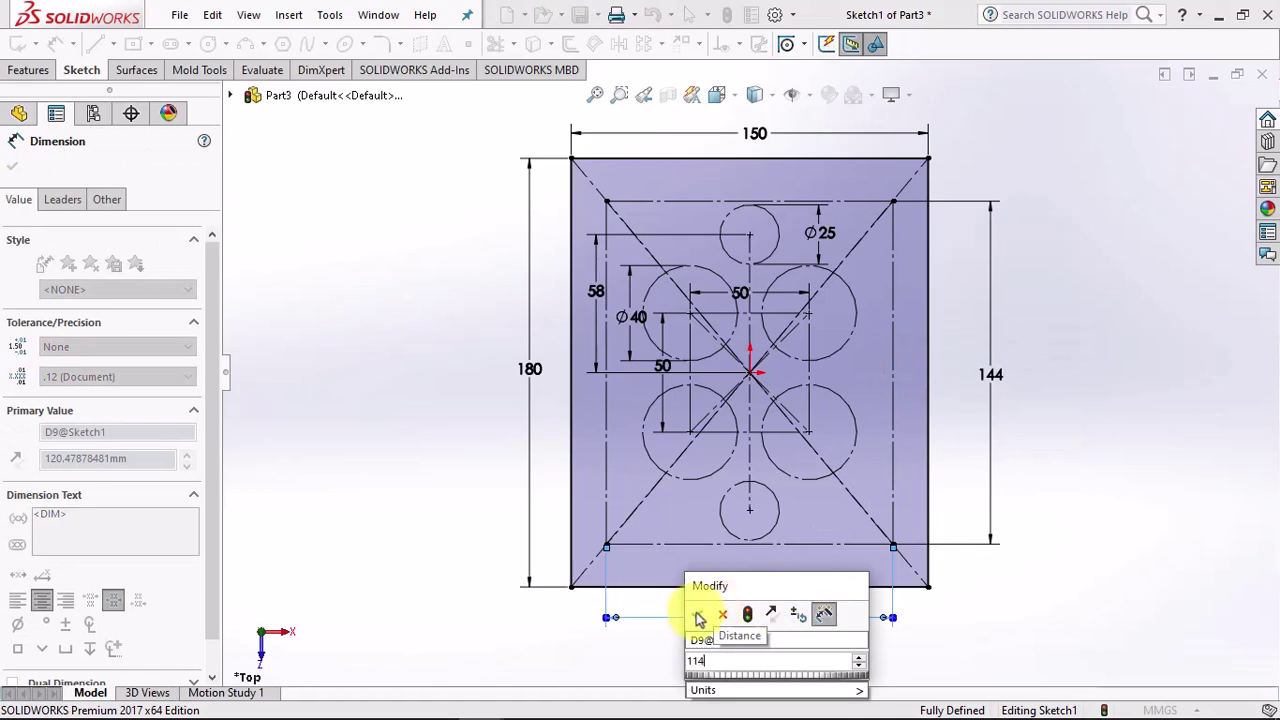
click(698, 614)
key(Escape)
- Draw circles centred on the four corners of the 114 × 144 rectangle
click(208, 43)
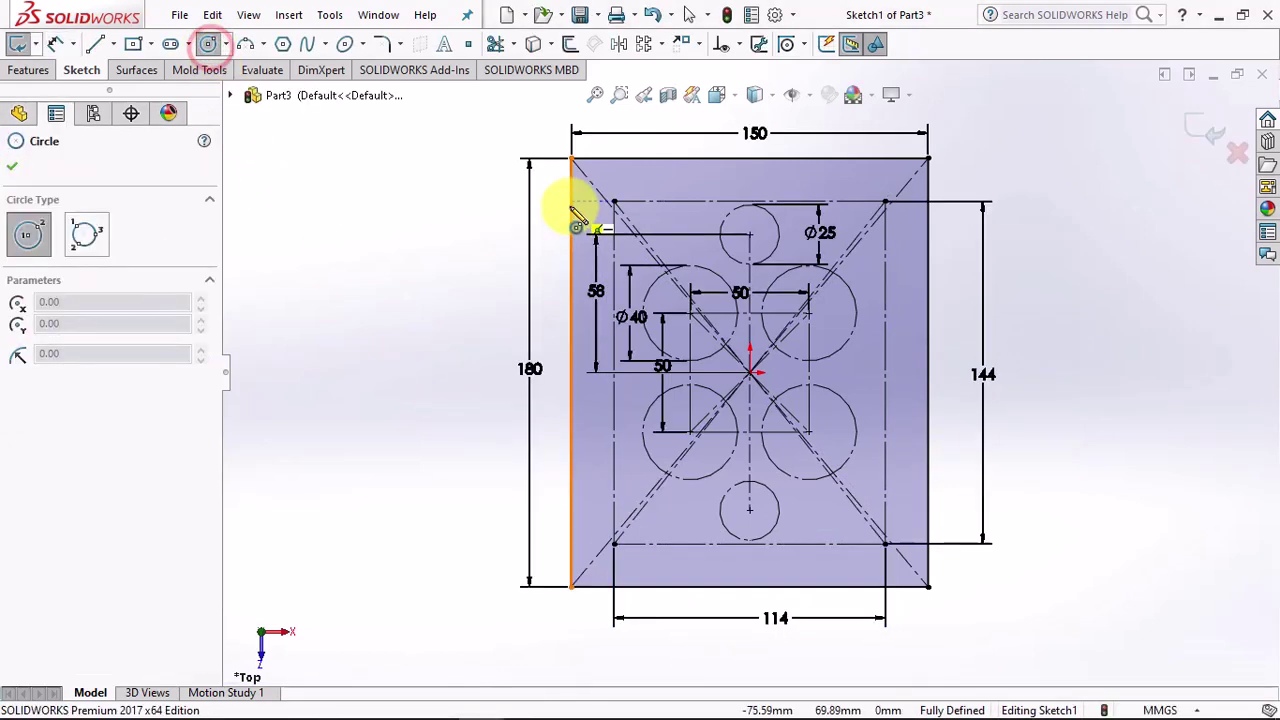
click(614, 201)
click(642, 201)
click(885, 201)
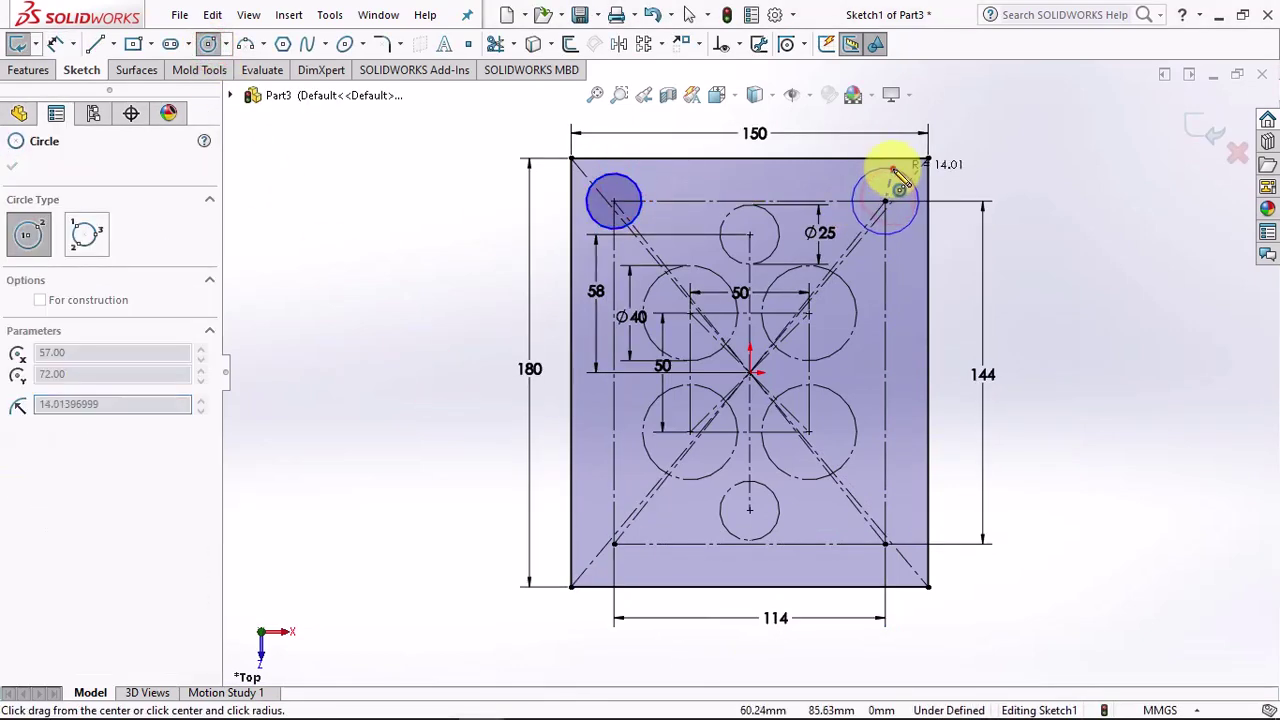
click(900, 178)
click(885, 544)
click(912, 530)
click(614, 544)
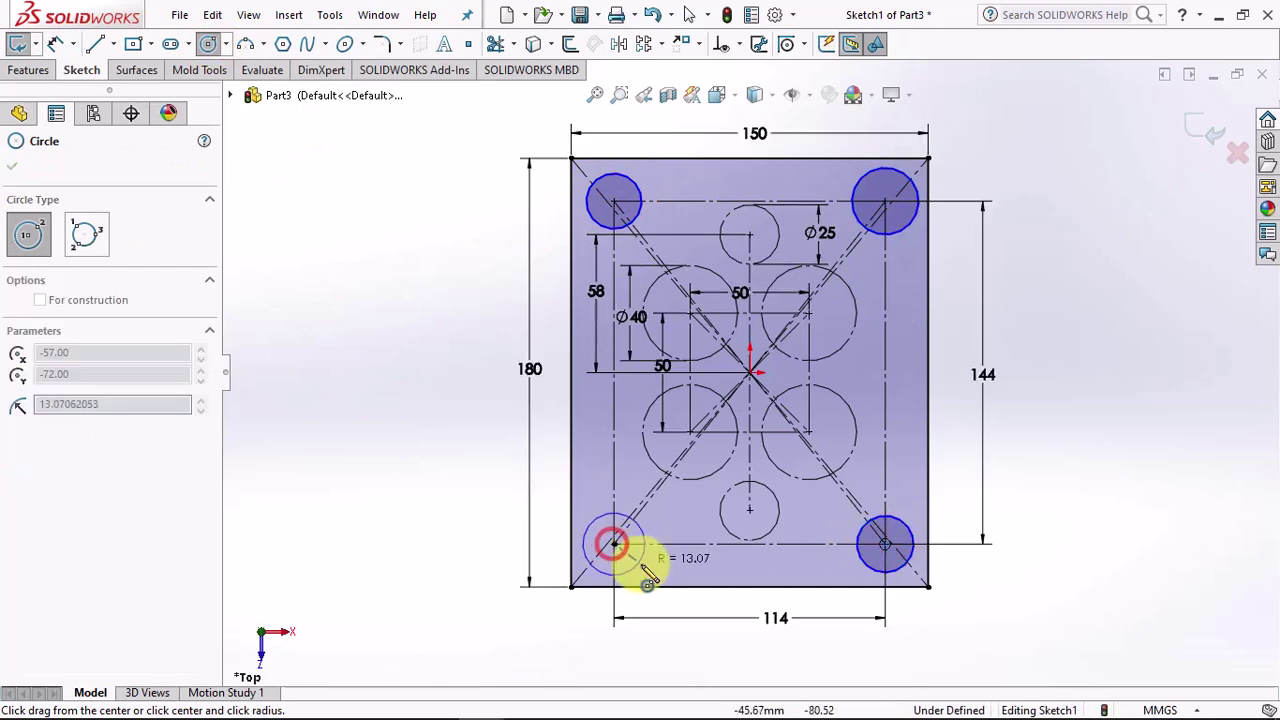
click(640, 565)
key(Escape)
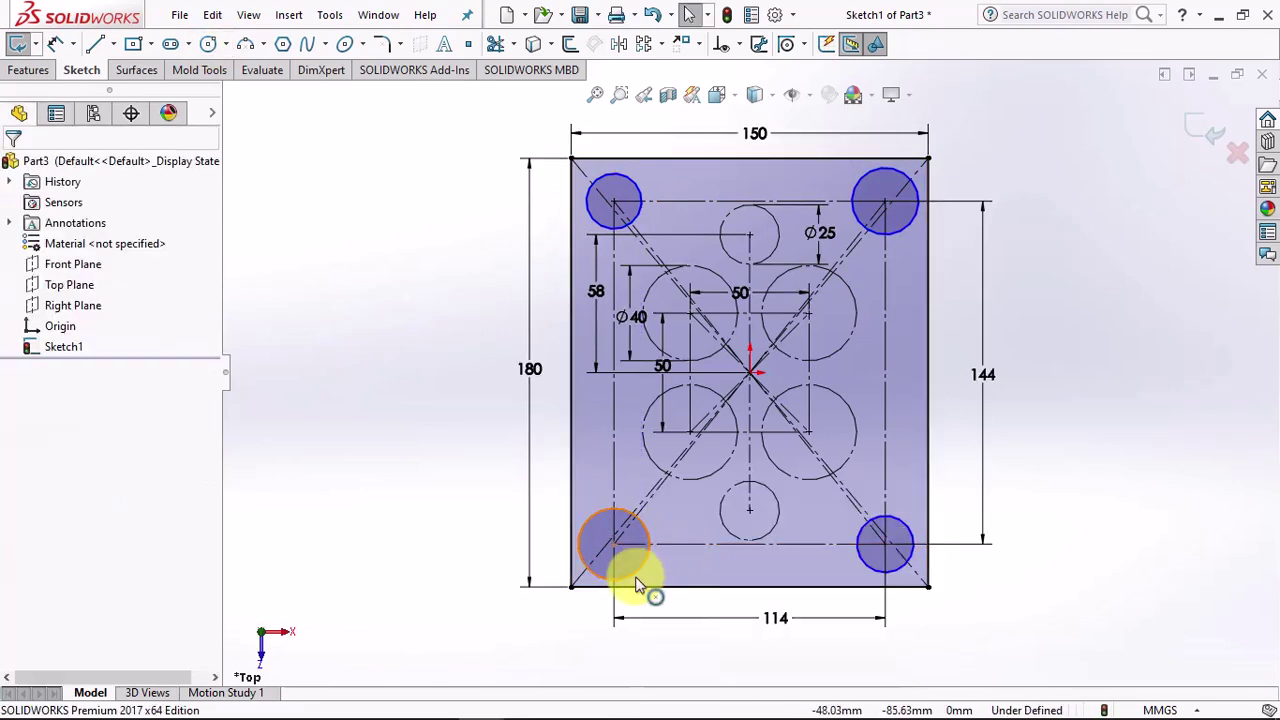
- Convert the four inner-corner circles to construction geometry
click(638, 583)
ctrl+click(868, 572)
ctrl+click(900, 226)
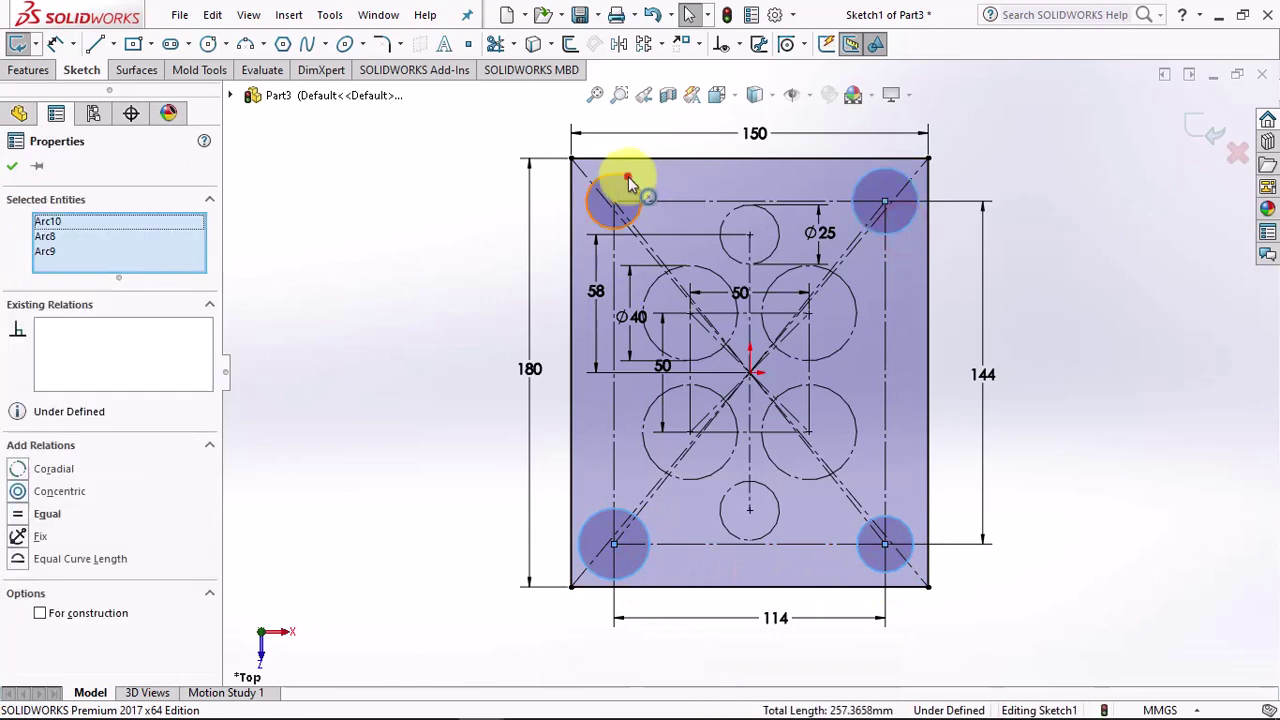
ctrl+click(628, 182)
click(708, 120)
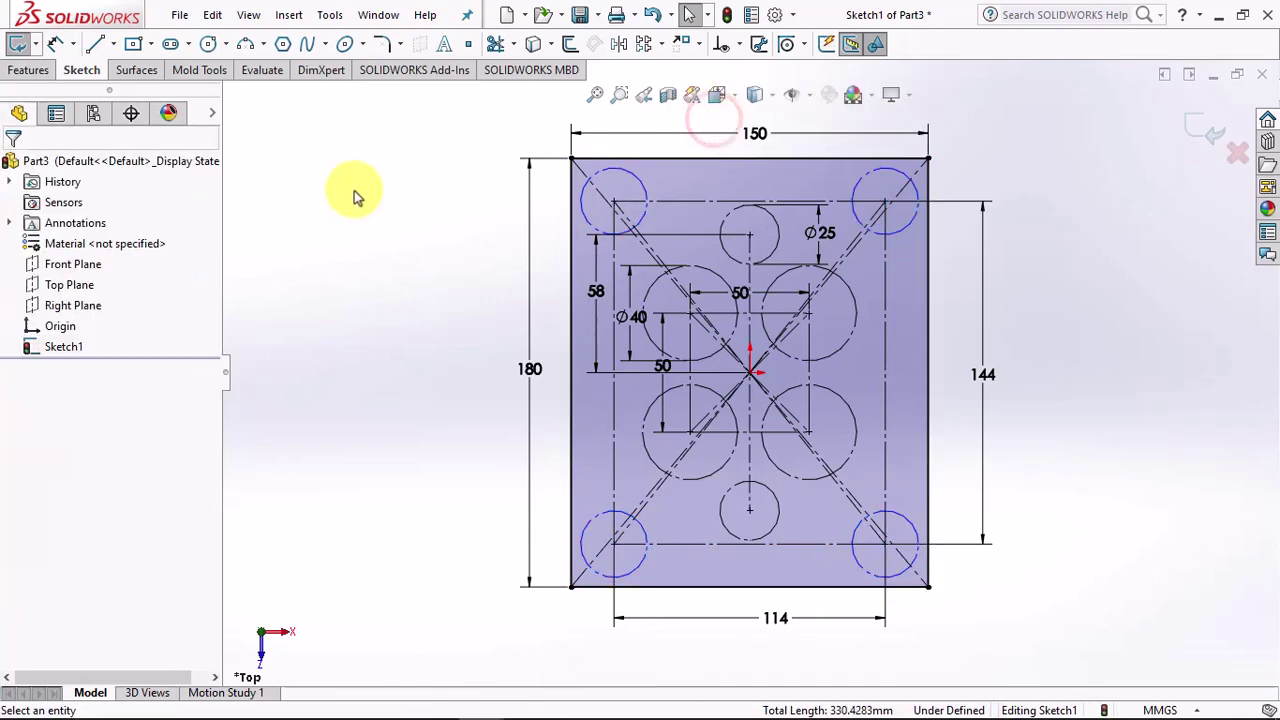
- Dimension the top-right corner circle to Ø16
click(55, 44)
click(910, 187)
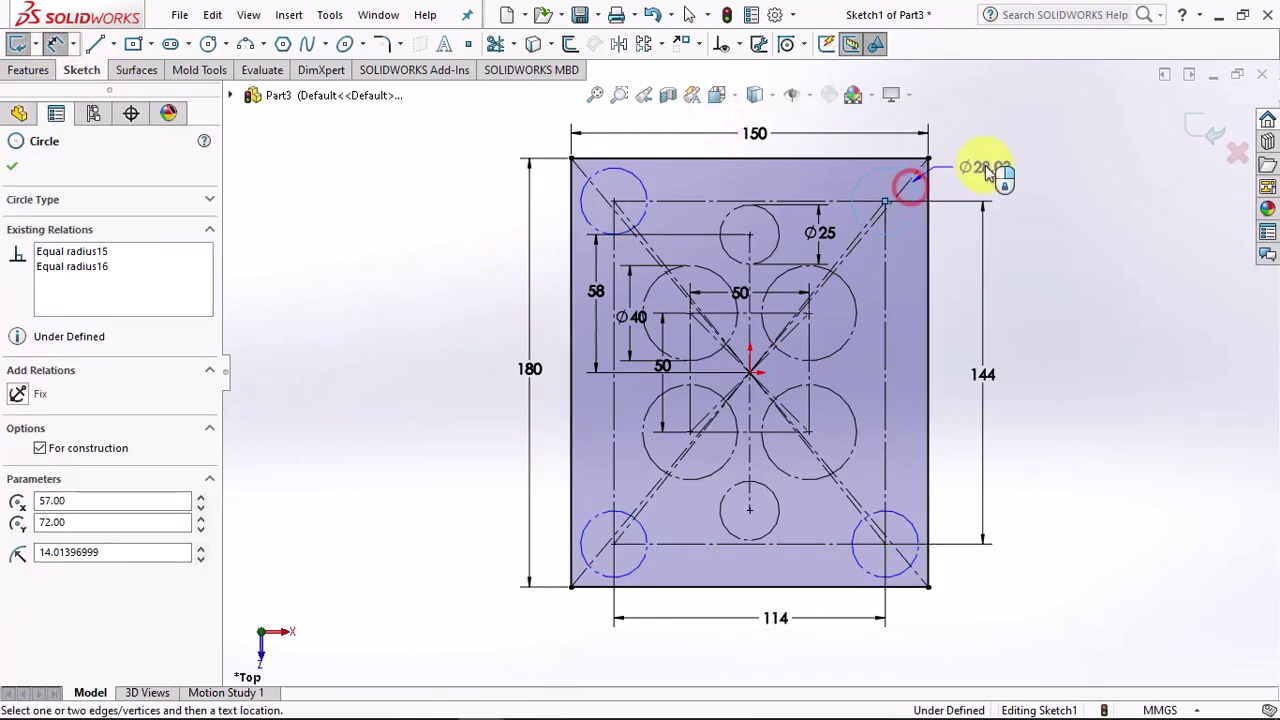
click(1013, 197)
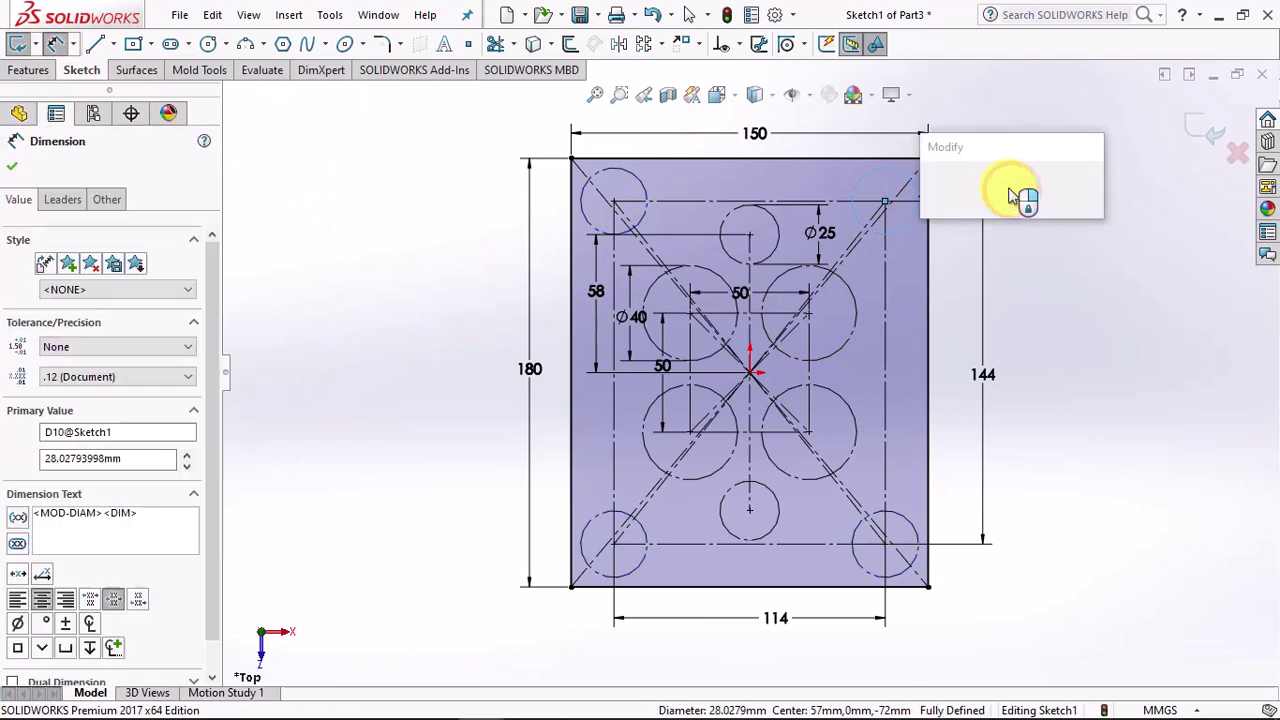
text(16)
click(931, 187)
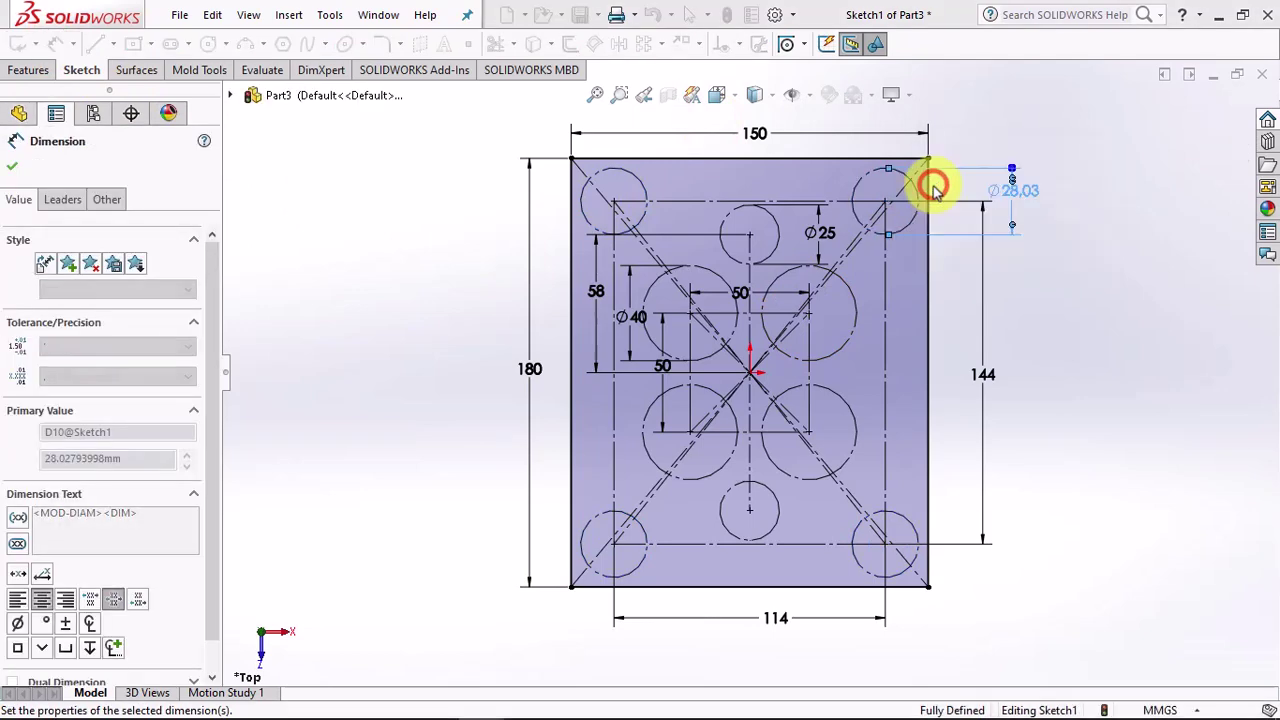
click(1085, 304)
- Draw a construction centre rectangle from the origin to the bottom line
click(134, 44)
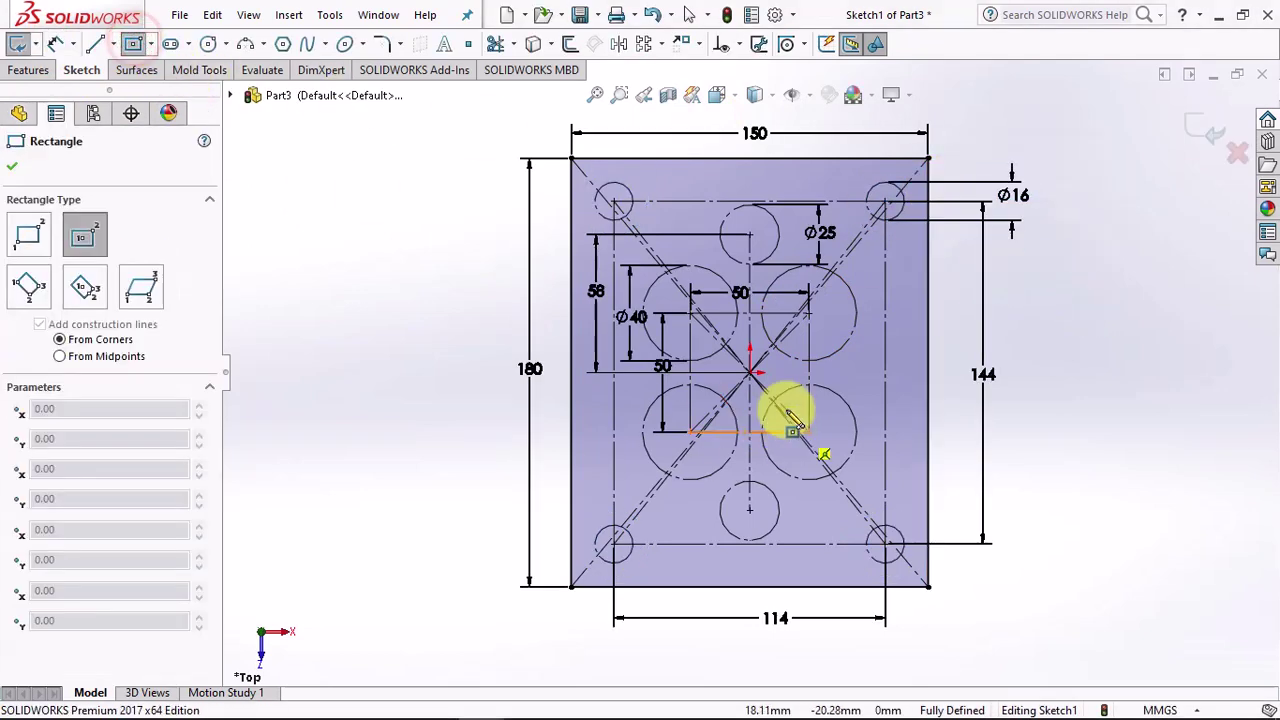
click(750, 372)
click(680, 545)
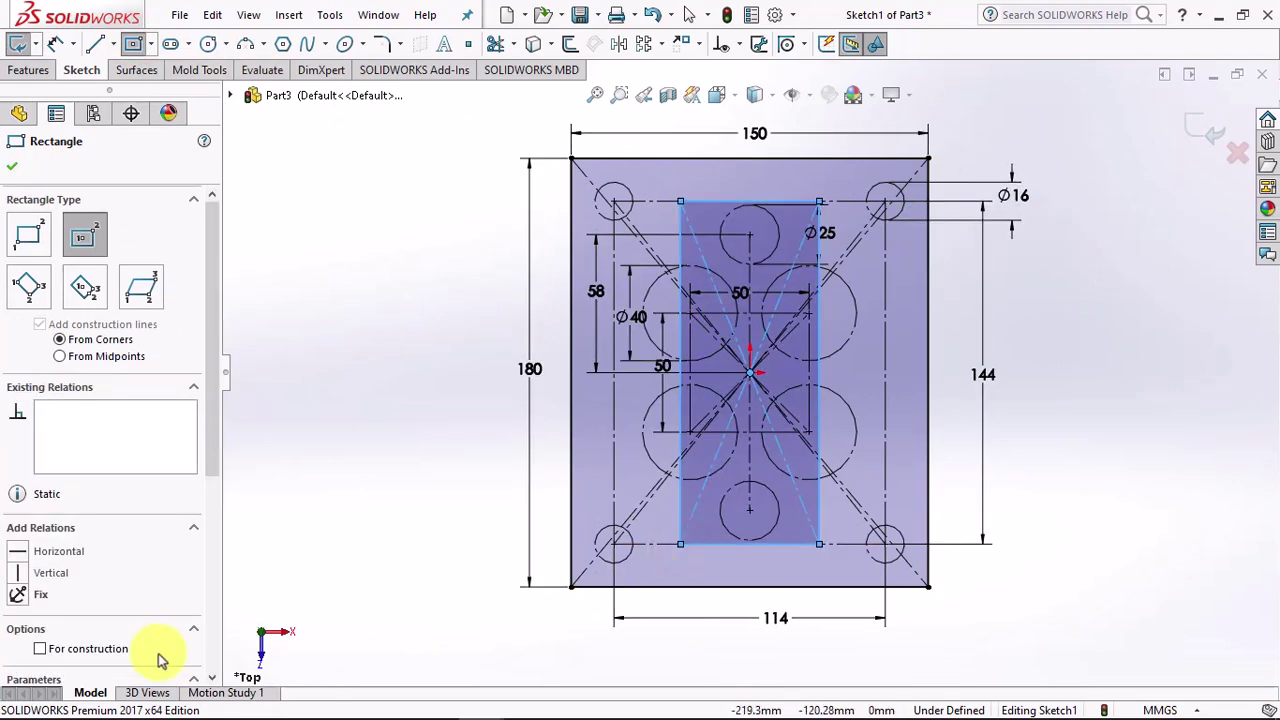
click(40, 649)
- Dimension the centre rectangle's width to 48 mm
click(55, 43)
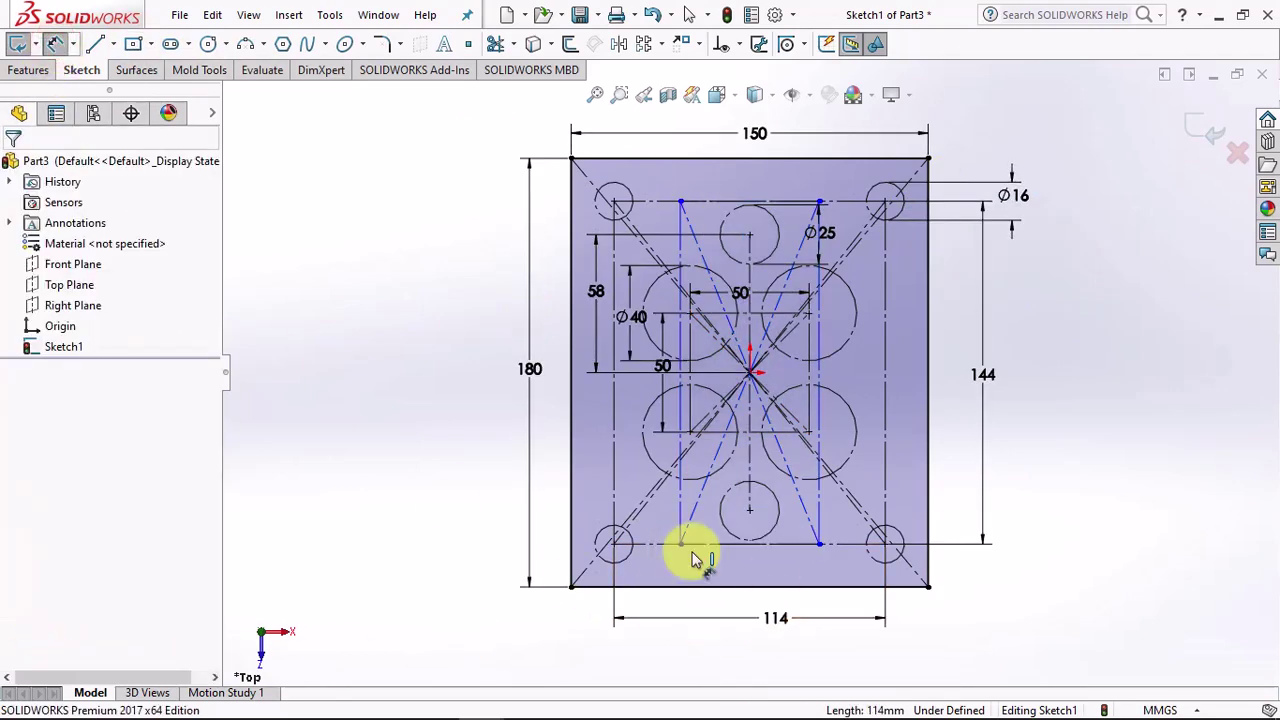
click(680, 523)
click(819, 530)
click(752, 608)
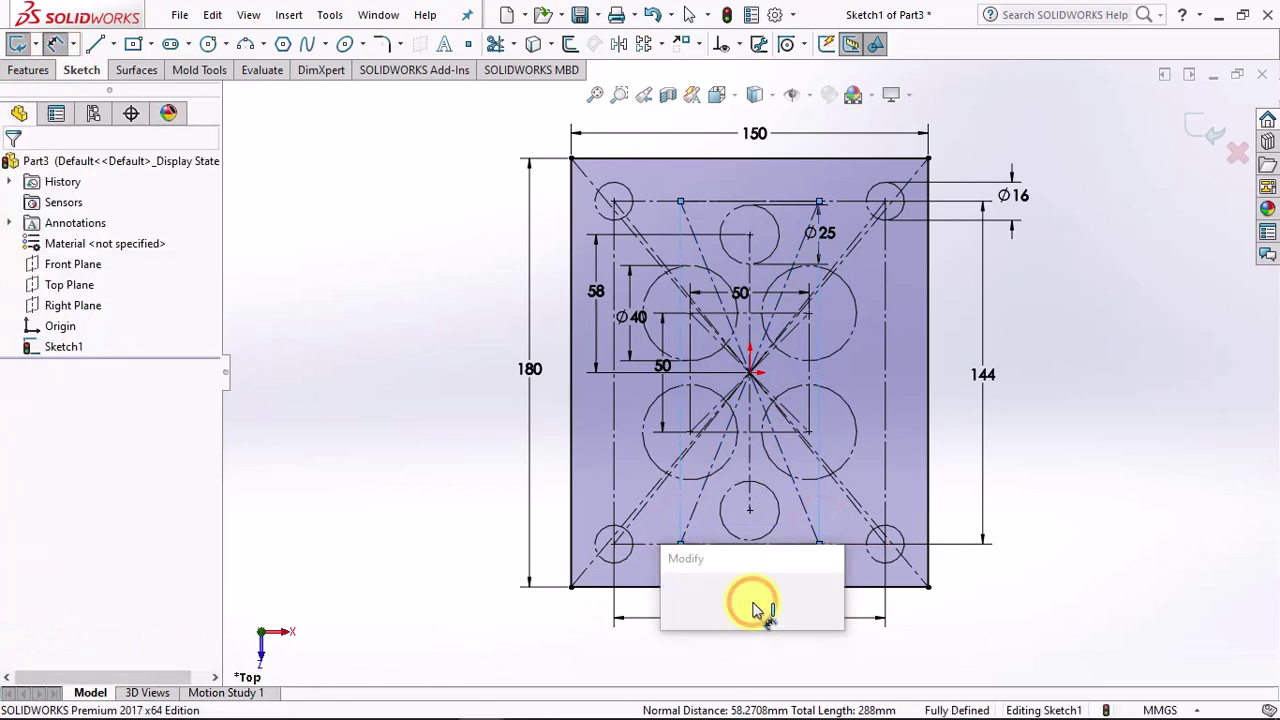
text(48)
click(673, 598)
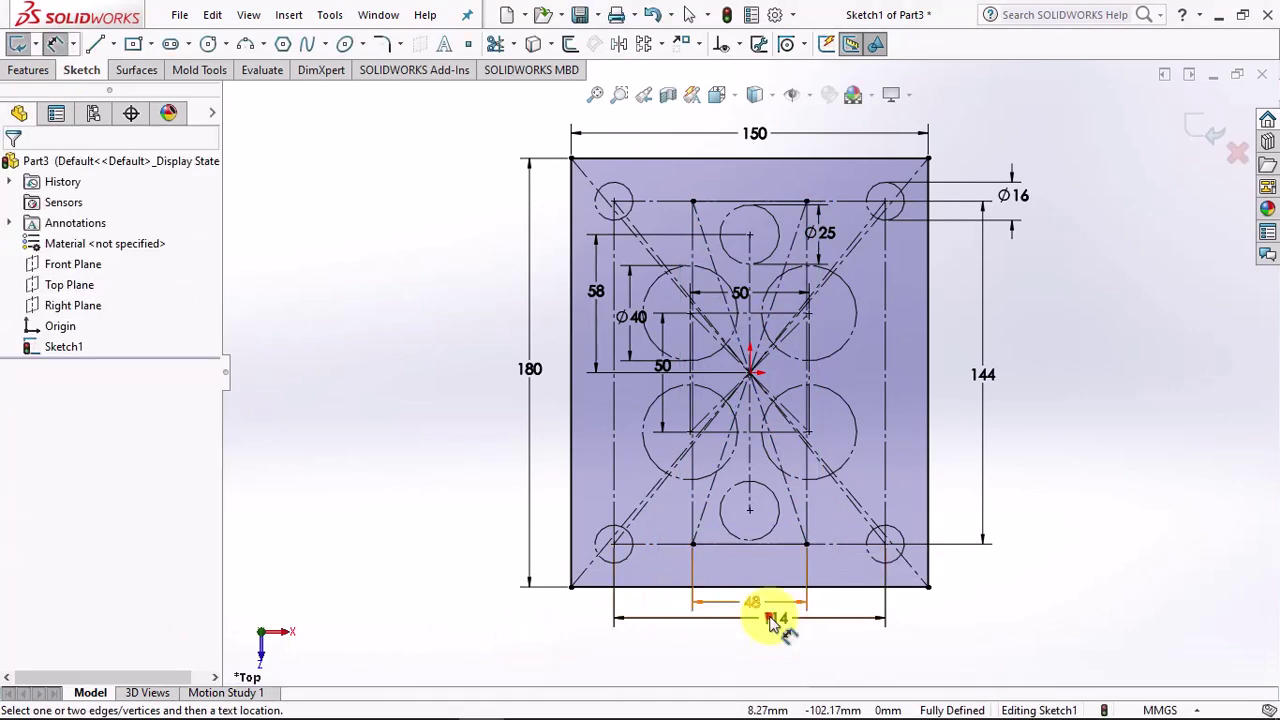
- Move the 114 dimension down below the 48 dimension
click(812, 650)
click(780, 628)
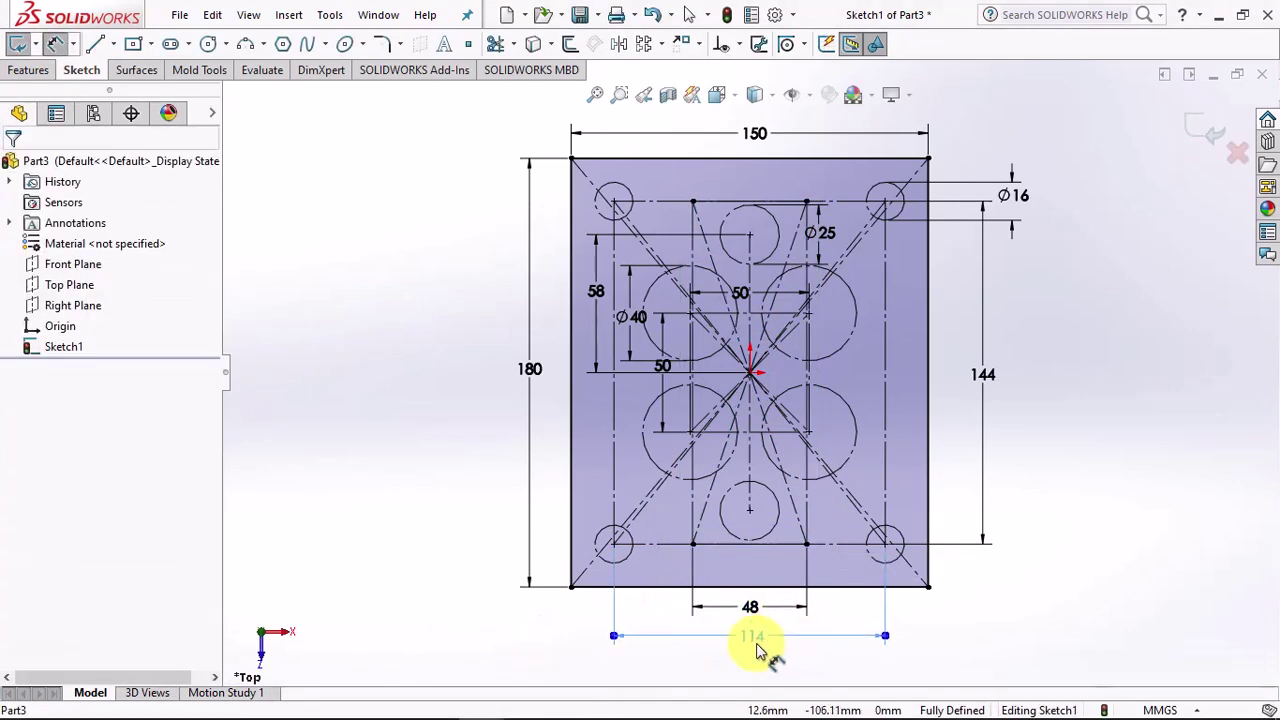
click(757, 650)
click(672, 660)
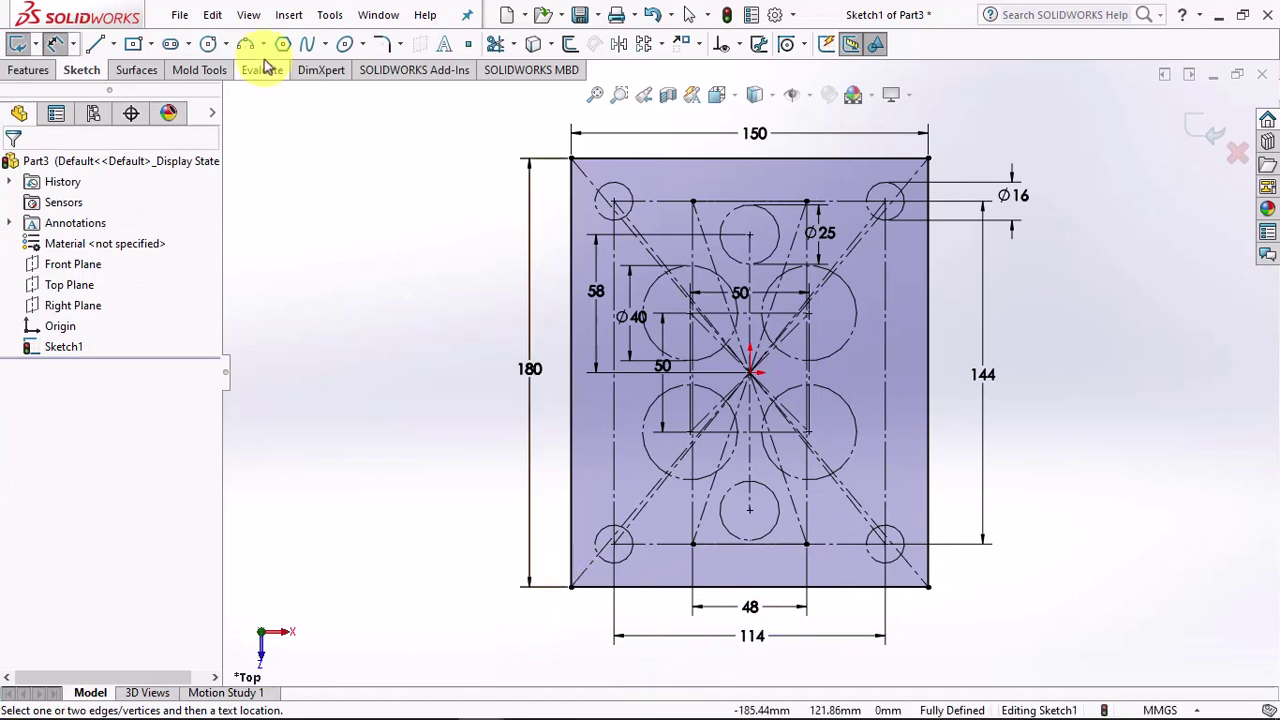
- Draw four circles centred on the 48 mm rectangle's corners
click(208, 43)
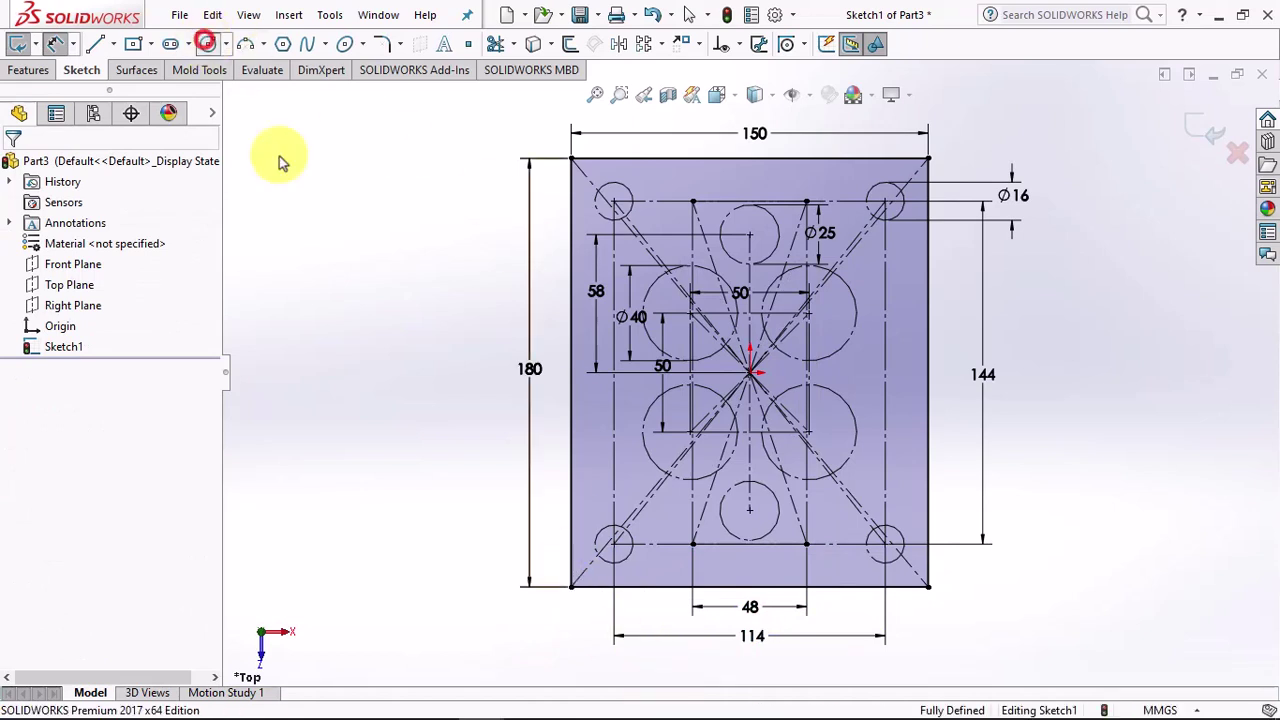
click(692, 201)
click(820, 201)
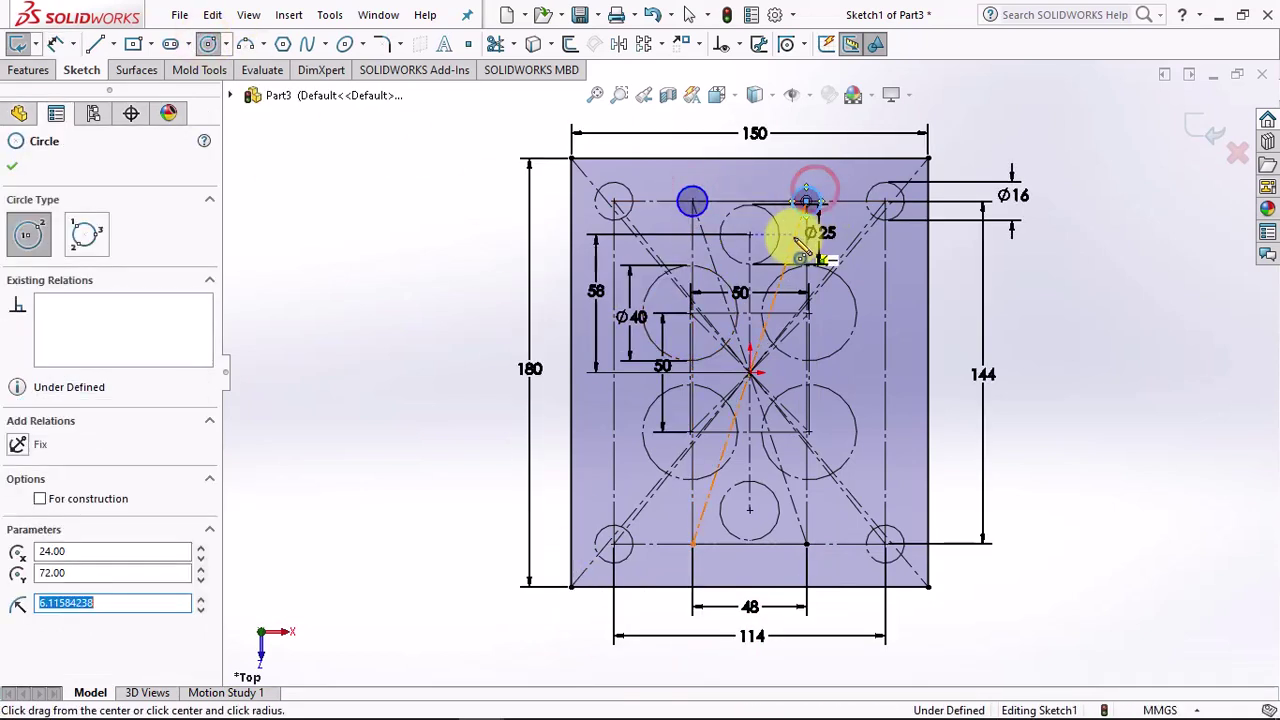
click(692, 545)
click(703, 555)
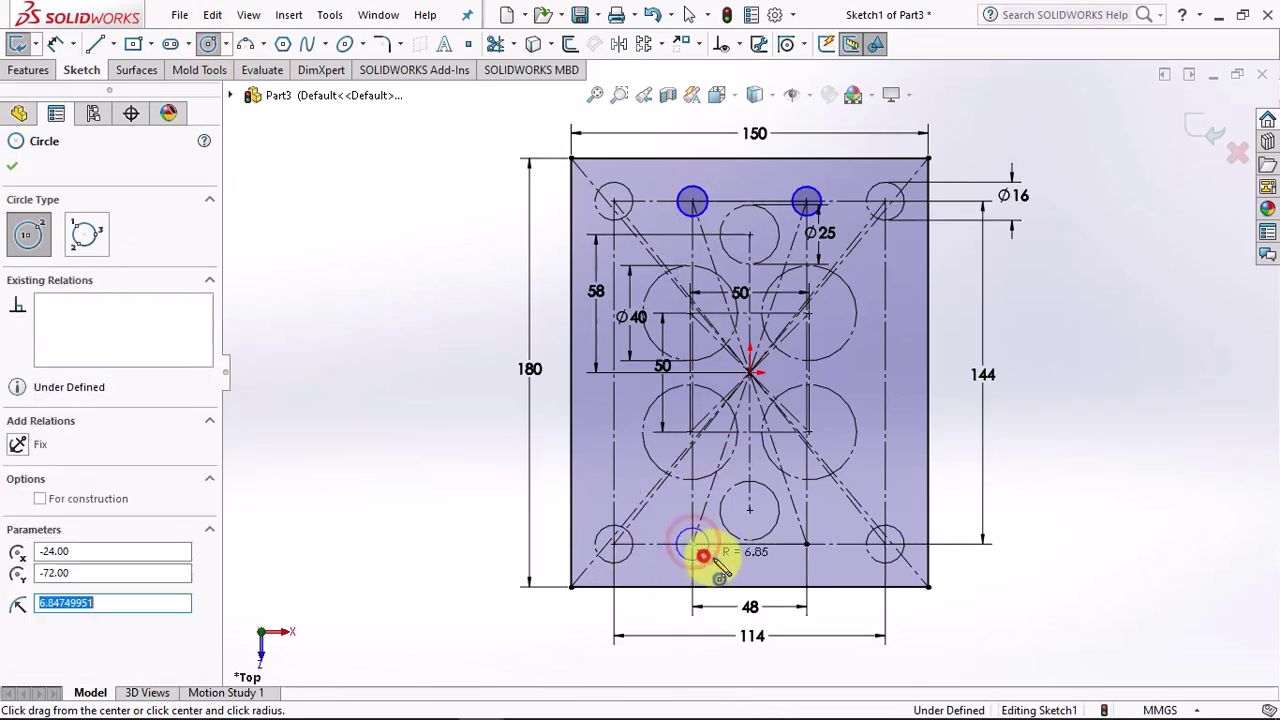
click(806, 545)
click(818, 560)
right_click(833, 537)
click(865, 542)
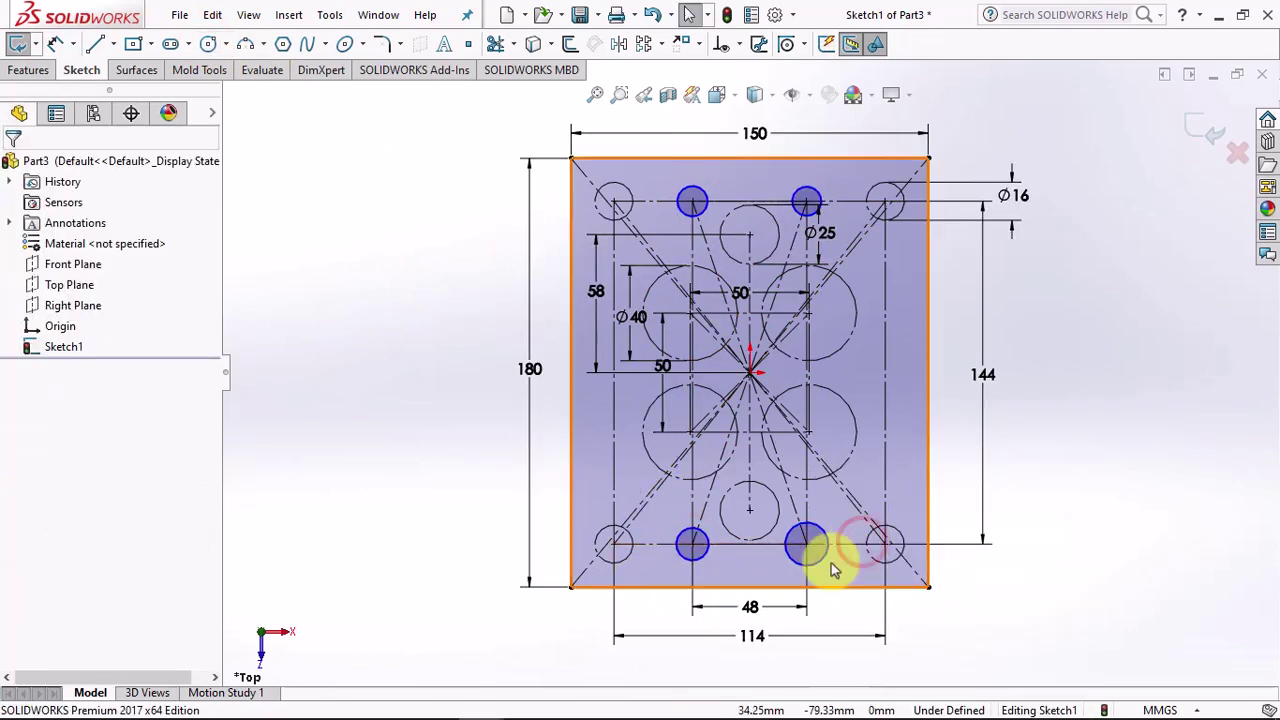
- Make the four circles equal and dimension their diameter to 12 mm
click(802, 547)
ctrl+click(698, 546)
ctrl+click(818, 202)
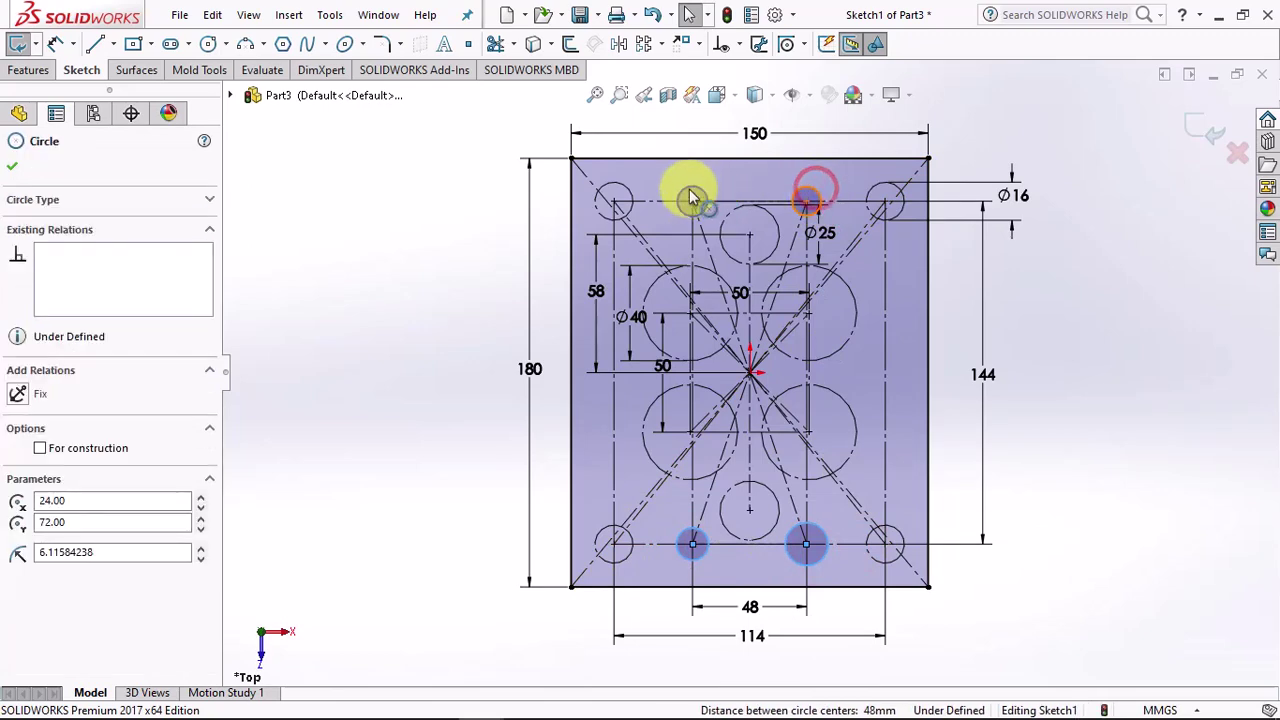
ctrl+click(692, 193)
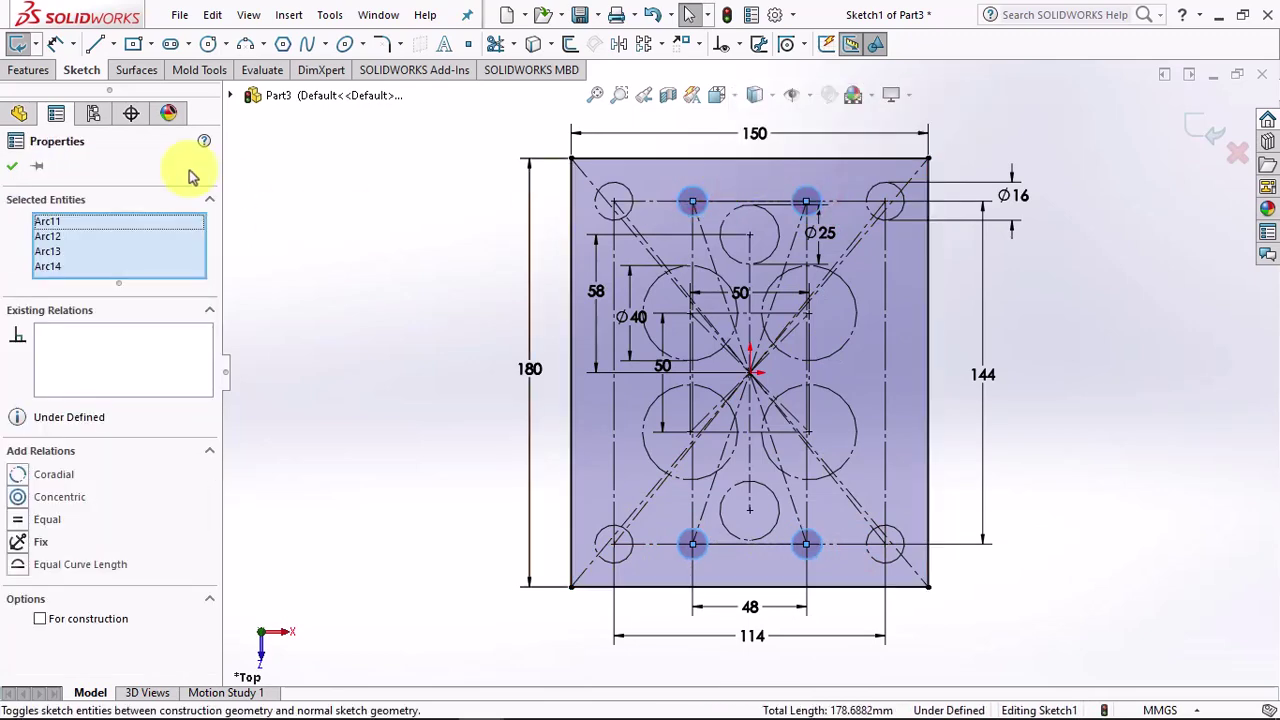
click(54, 44)
click(690, 192)
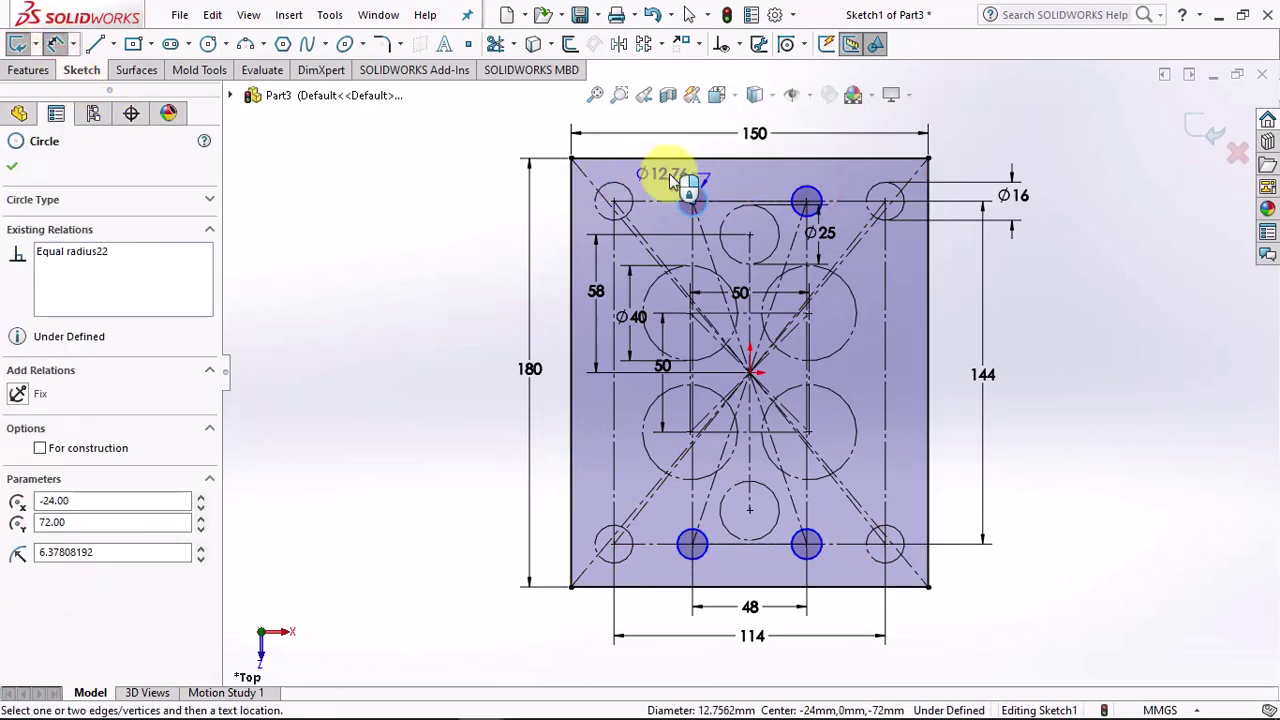
click(697, 178)
text(12)
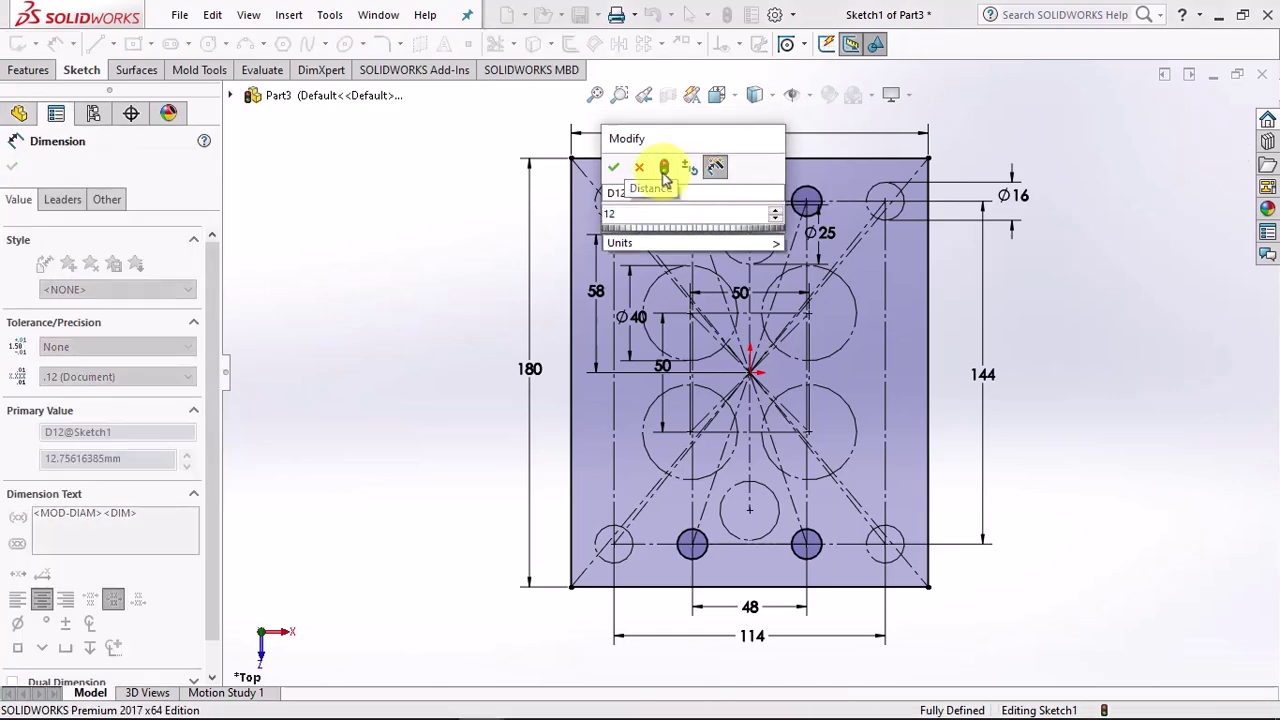
click(613, 166)
click(430, 278)
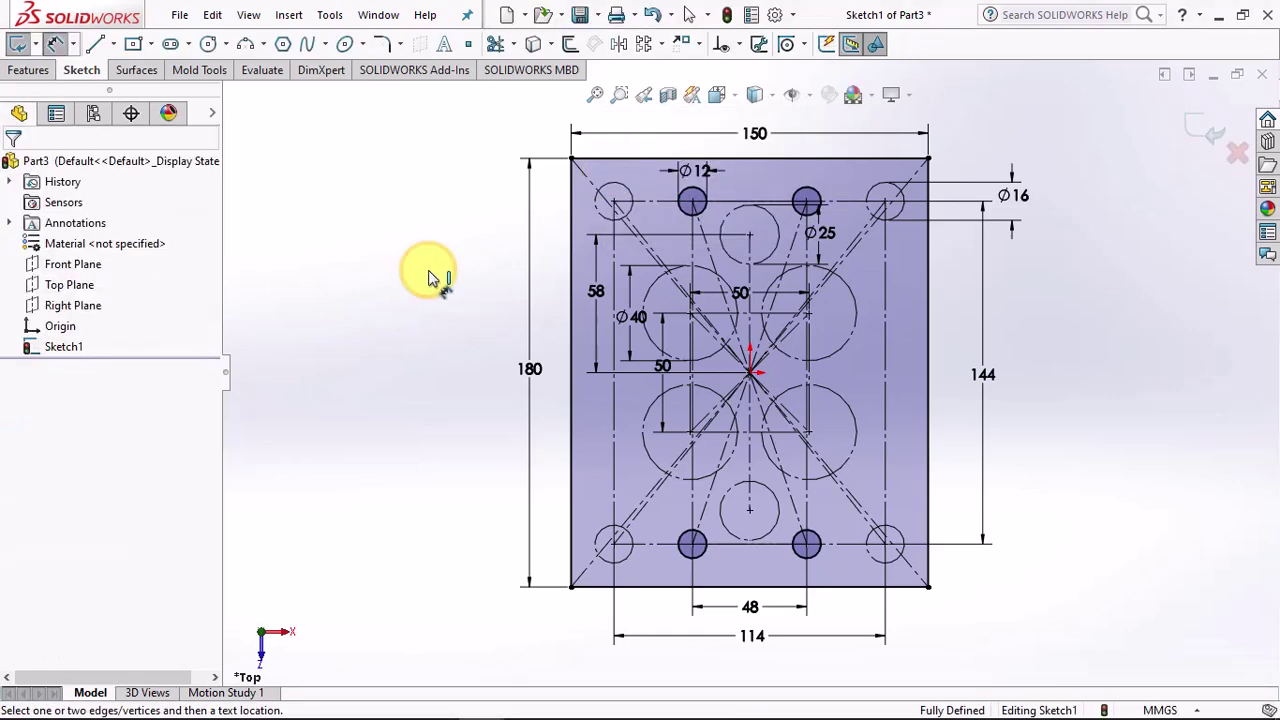
- Exit the sketch and insert the sphere part Part1.SLDPRT
click(1205, 140)
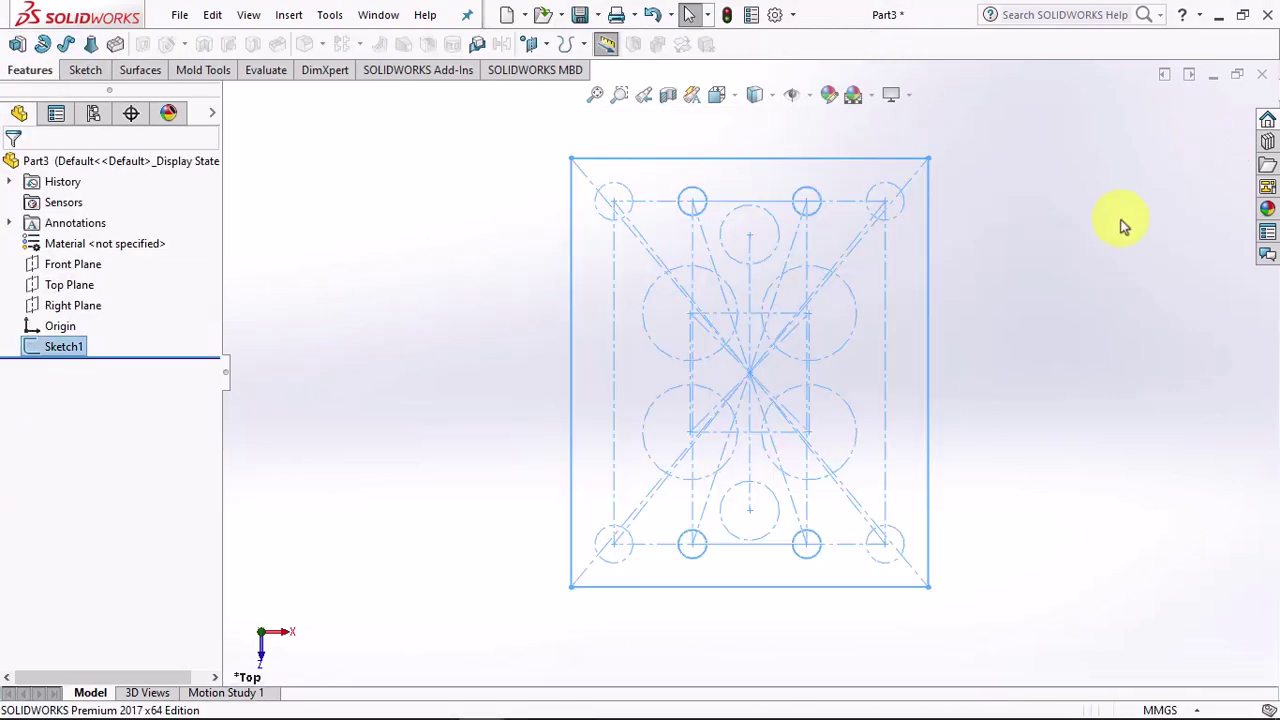
middle_drag(1120, 229, 1031, 301)
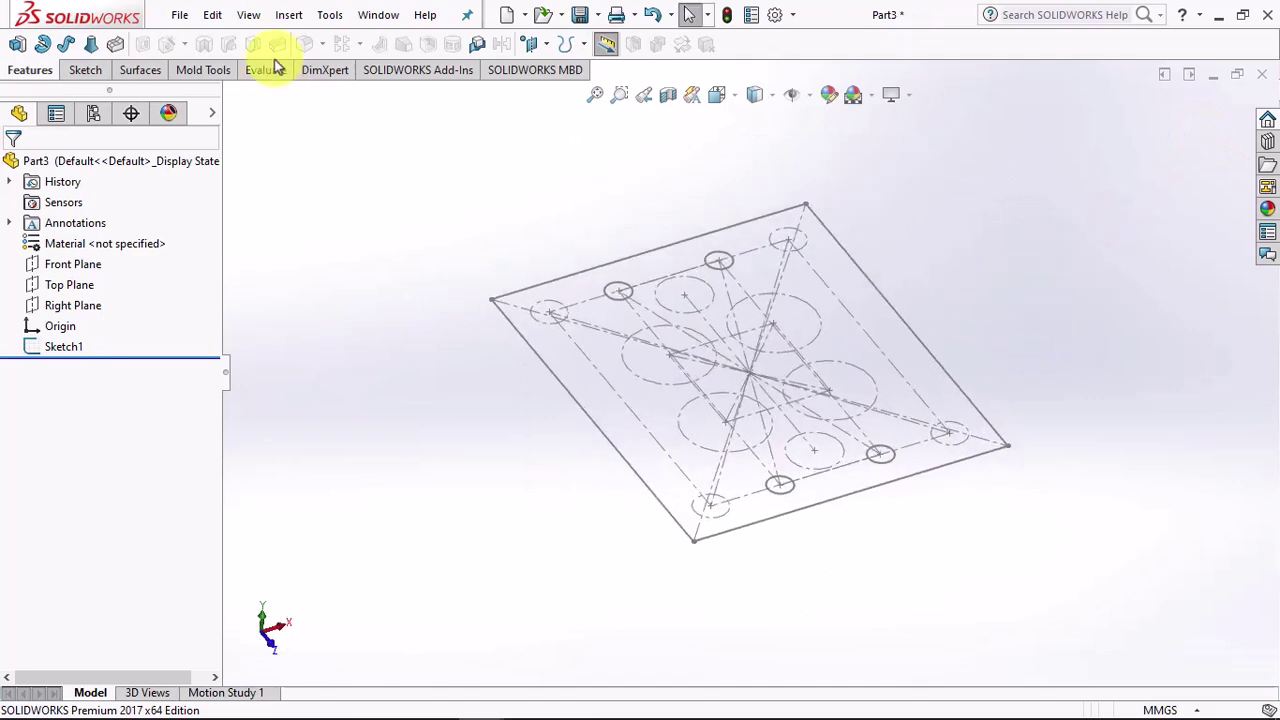
click(287, 16)
click(312, 448)
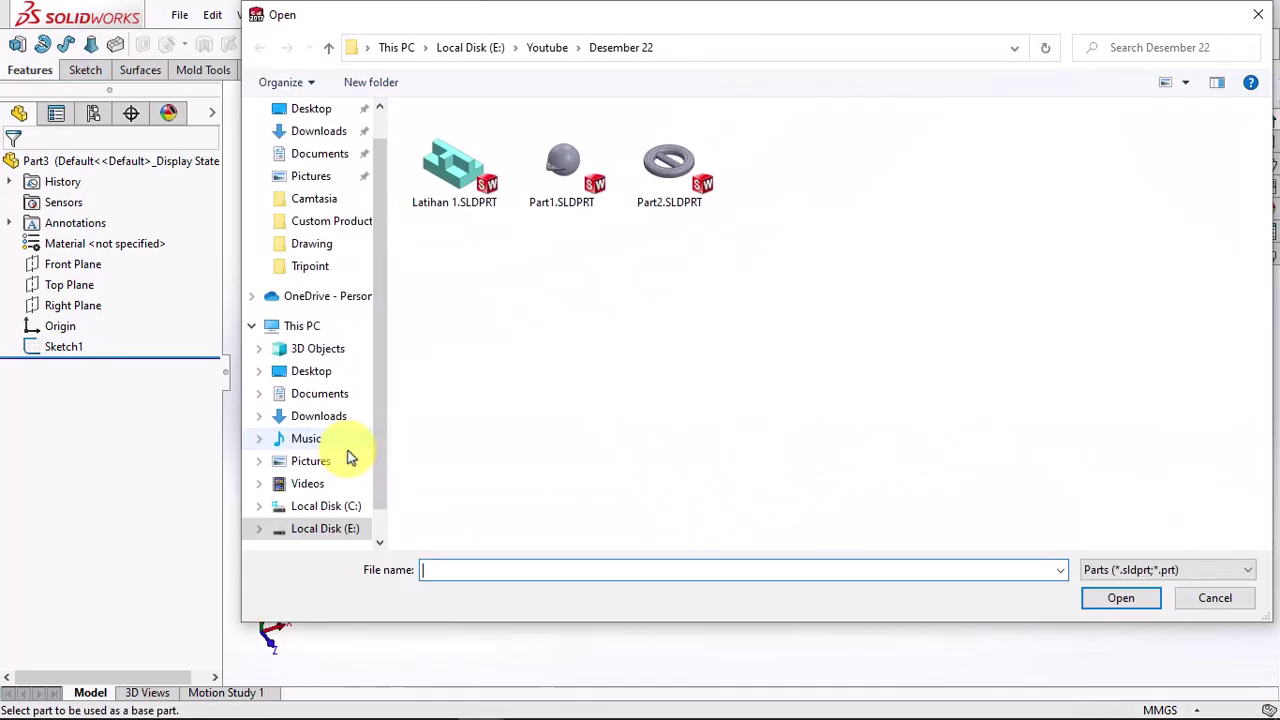
click(561, 185)
click(1121, 598)
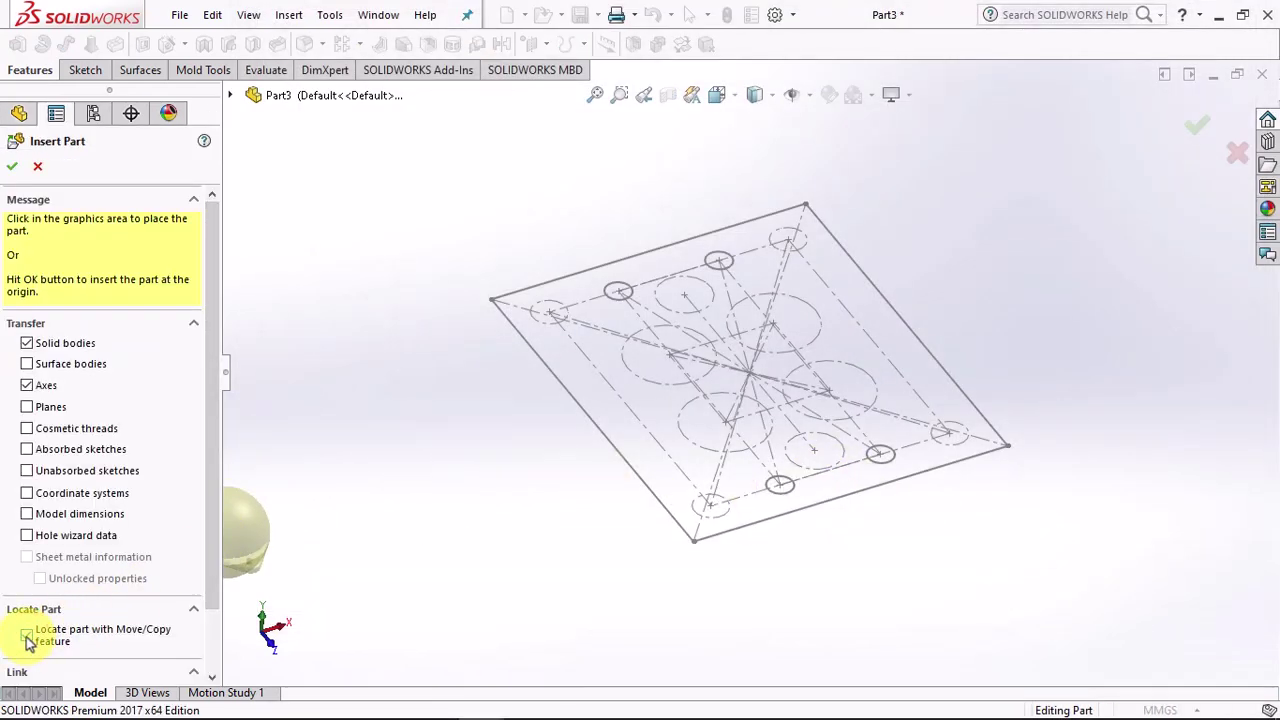
- Place Part1 at the origin using Locate part with Move/Copy and confirm its rotation
click(12, 168)
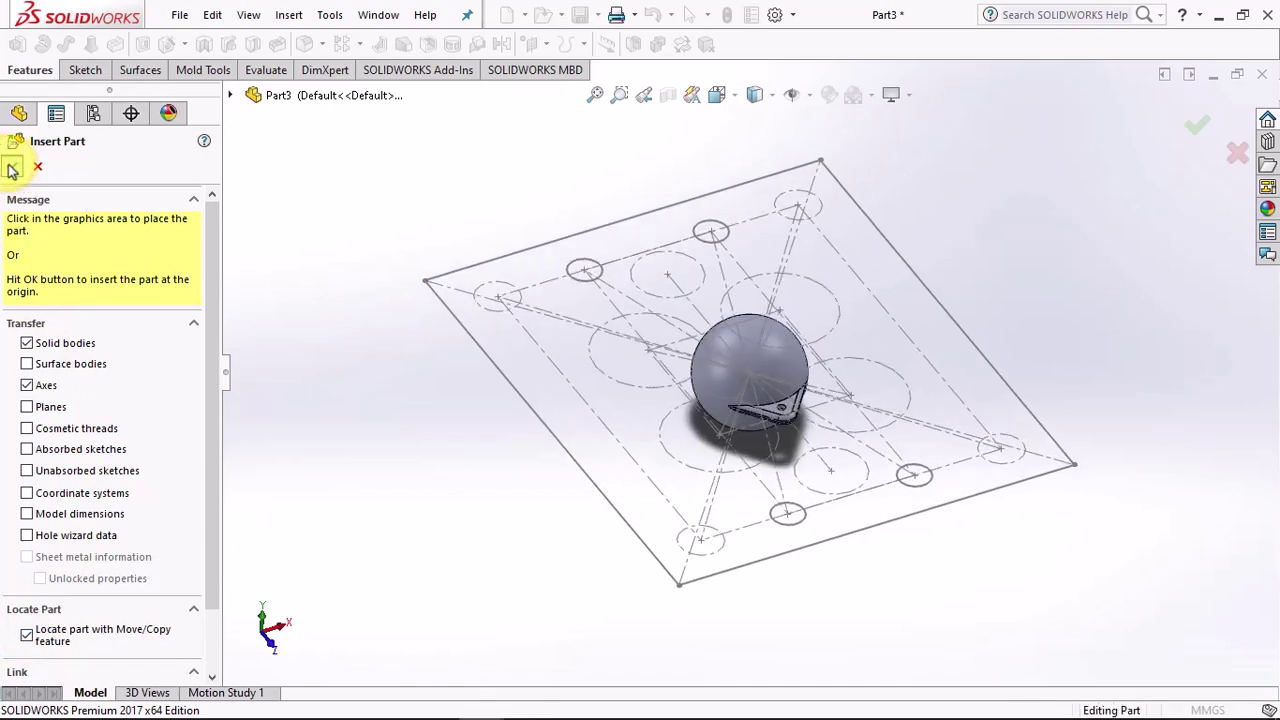
click(210, 333)
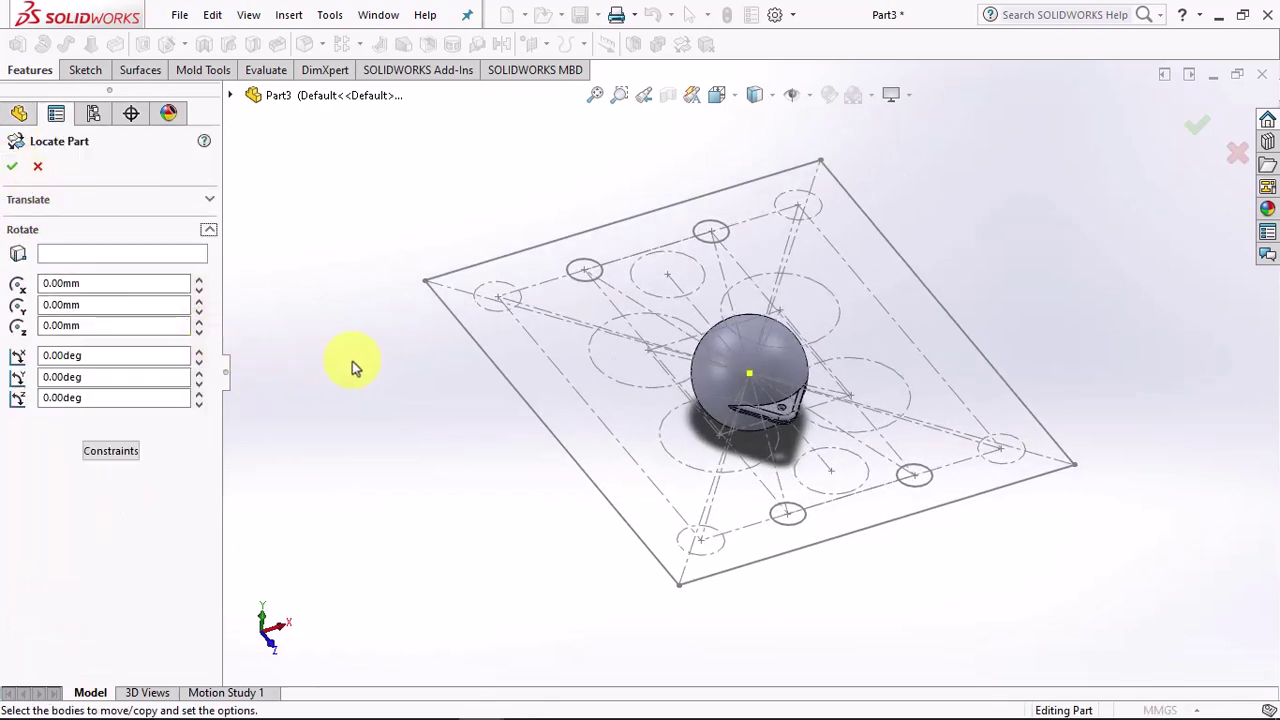
middle_drag(352, 361, 391, 539)
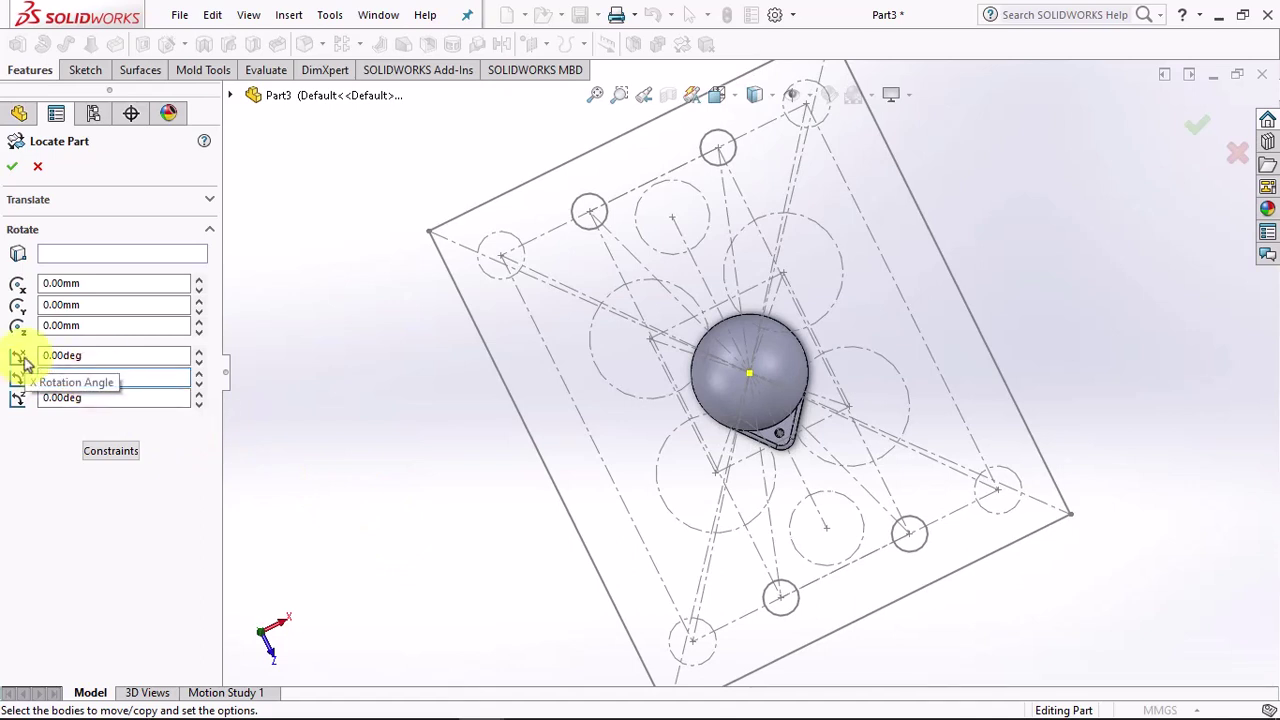
key(Tab)
click(8, 168)
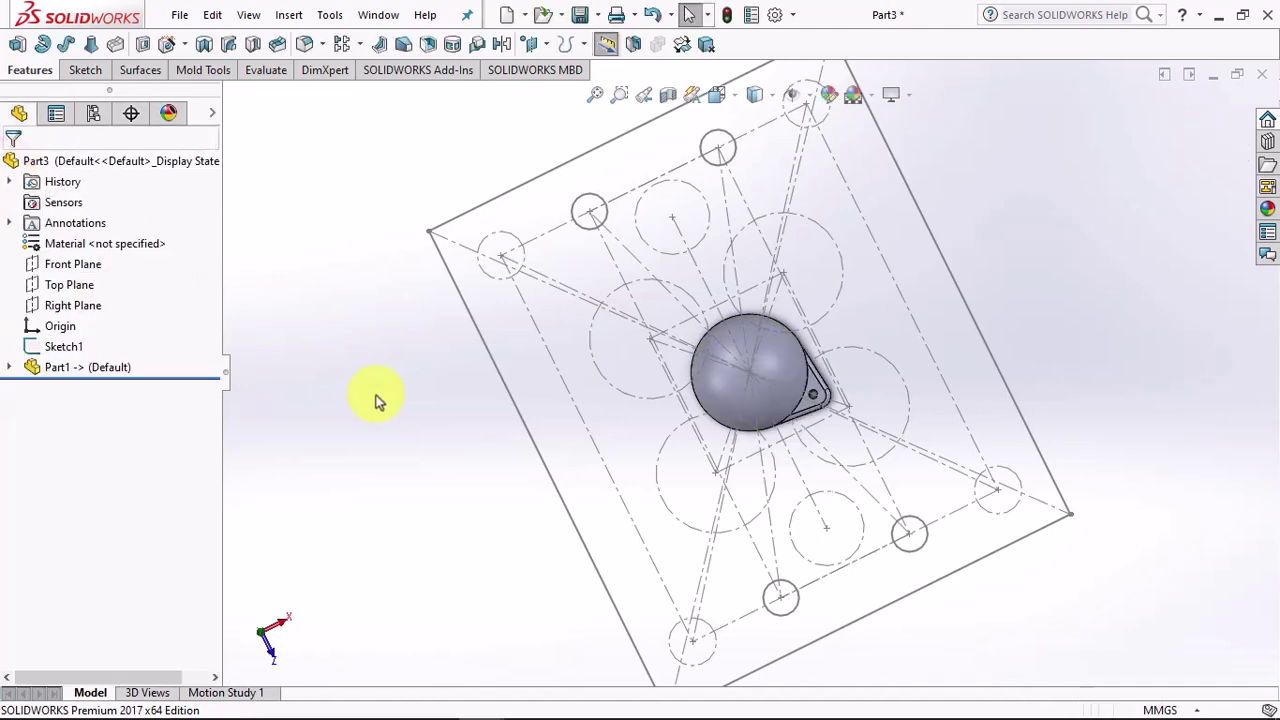
middle_drag(405, 437, 417, 265)
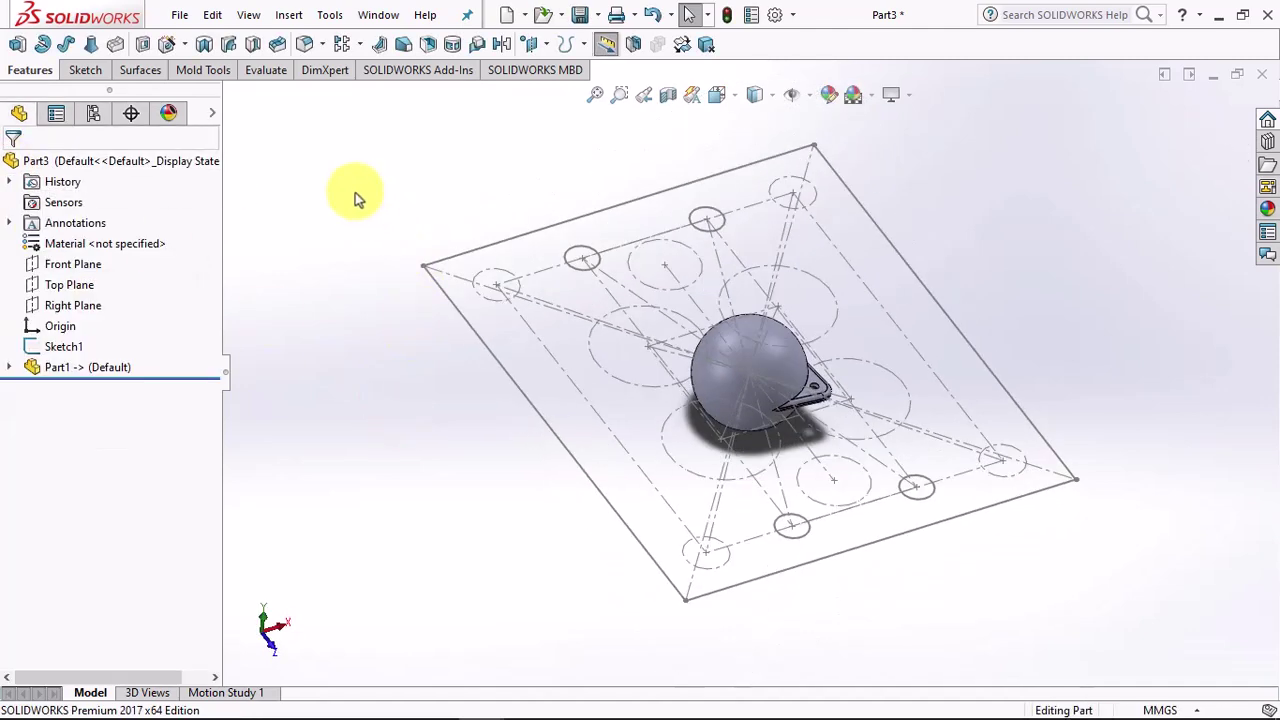
- Scale the inserted sphere uniformly by 1.02 about the origin
click(202, 80)
click(318, 46)
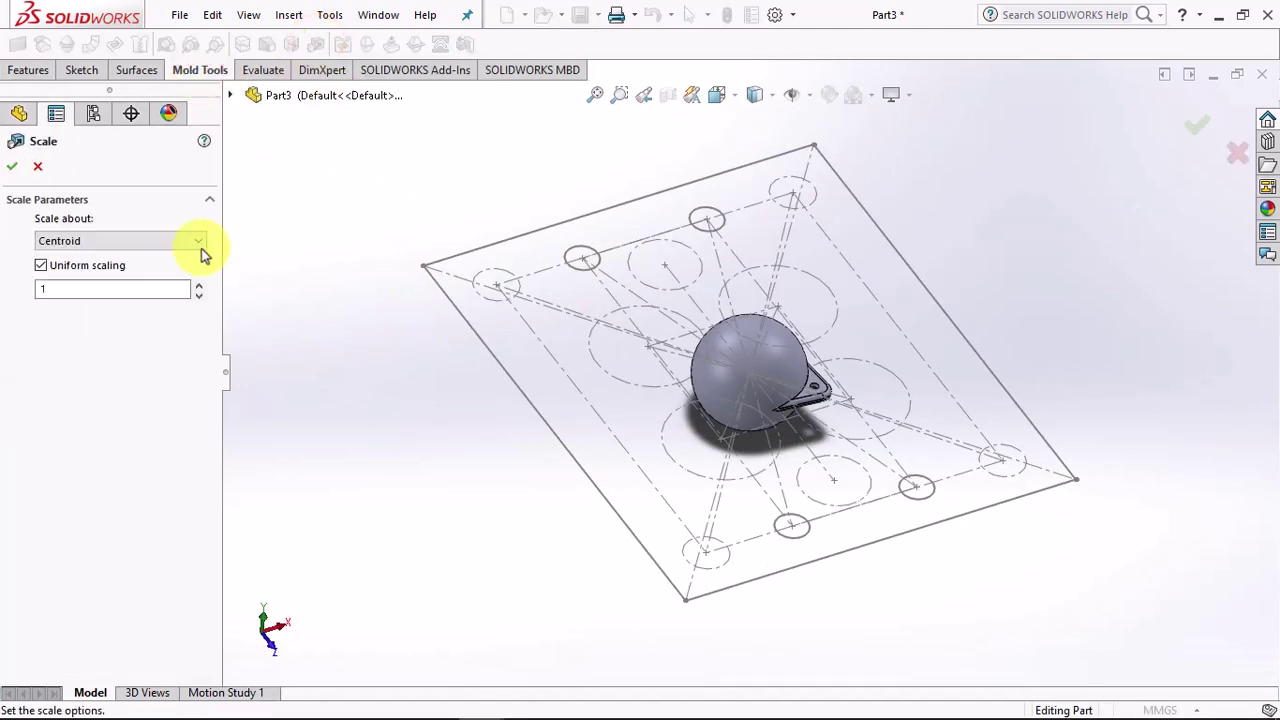
click(123, 241)
click(118, 269)
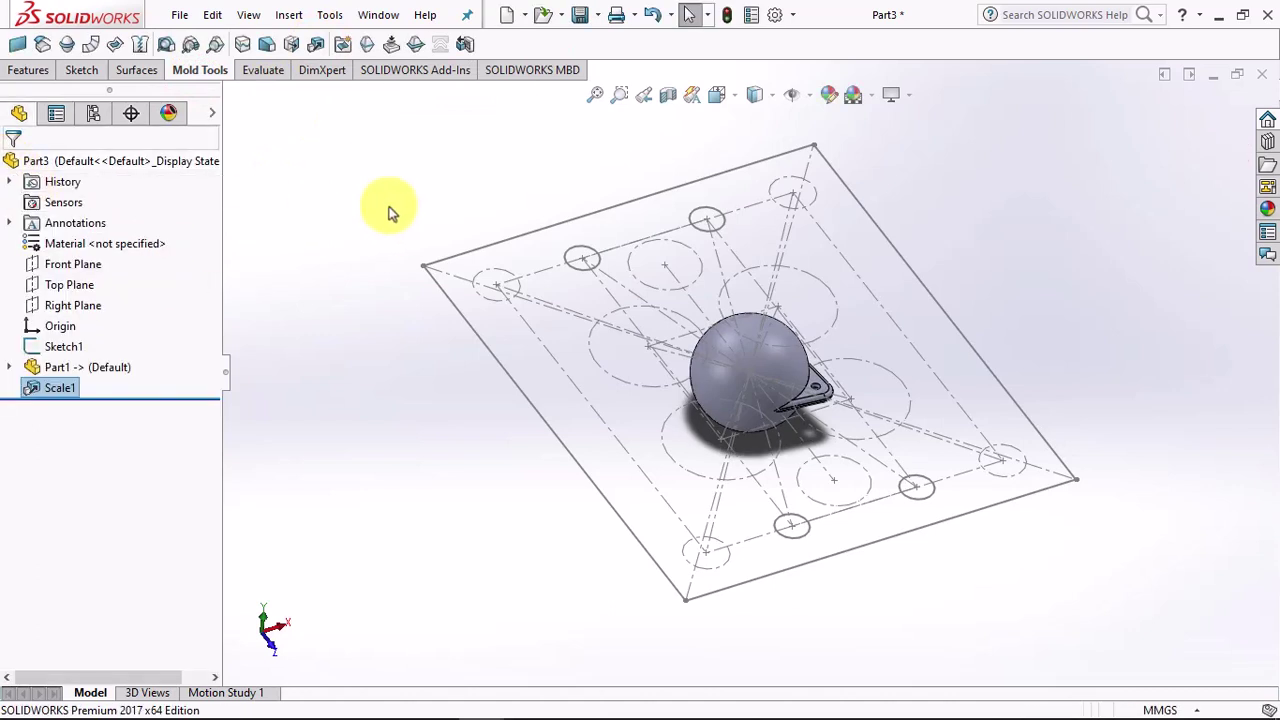
click(17, 78)
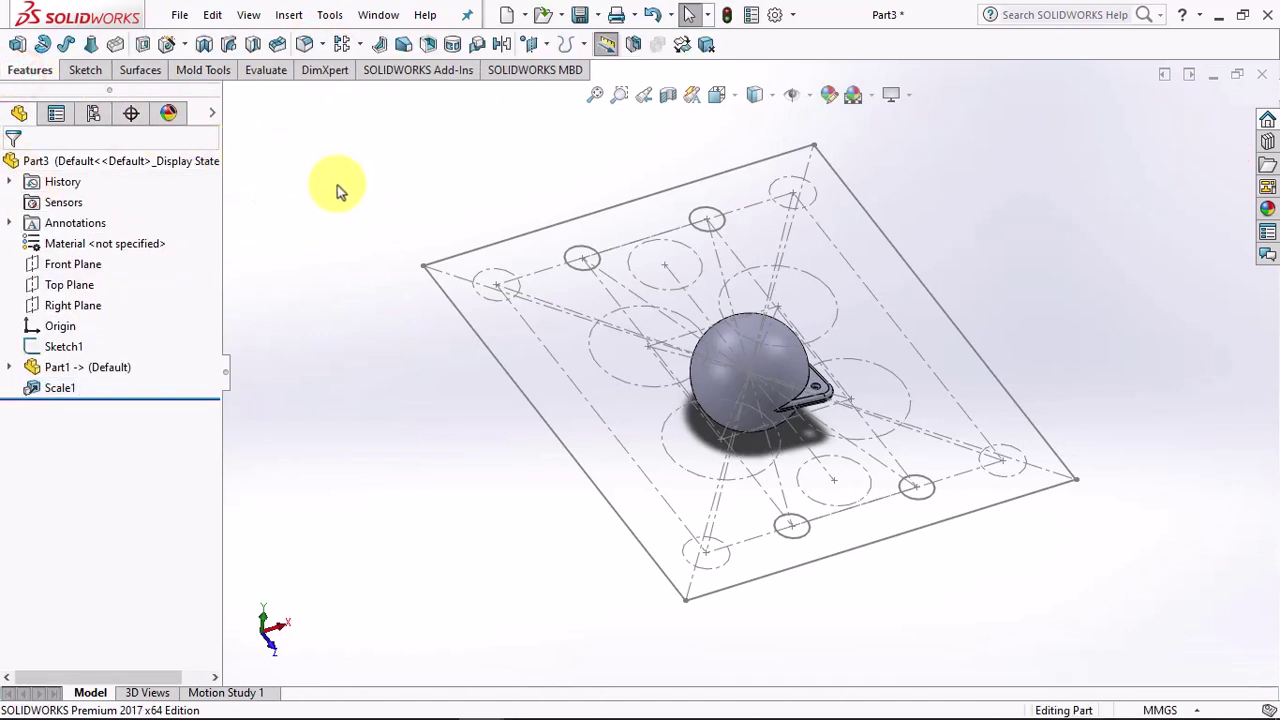
middle_drag(337, 185, 339, 231)
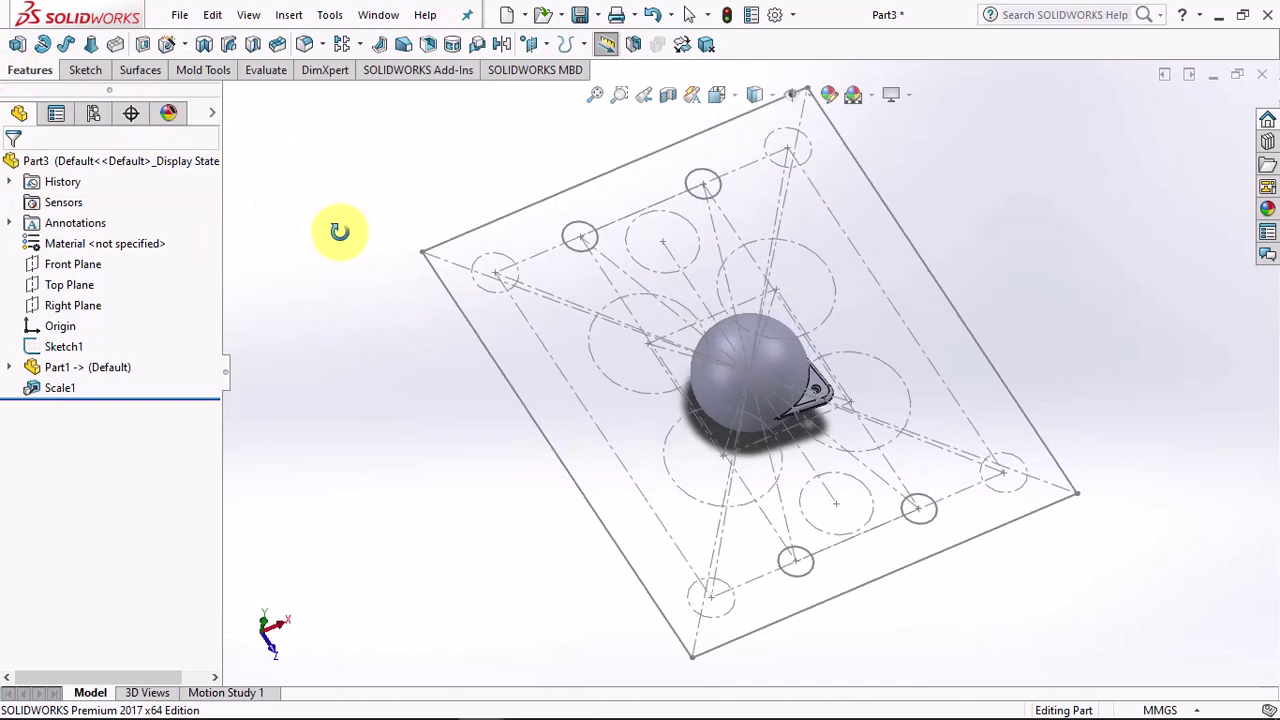
- Preview moving the sphere body 25 mm along Z and 25 mm along X
click(681, 44)
click(750, 340)
scroll(791, 425, down, 3)
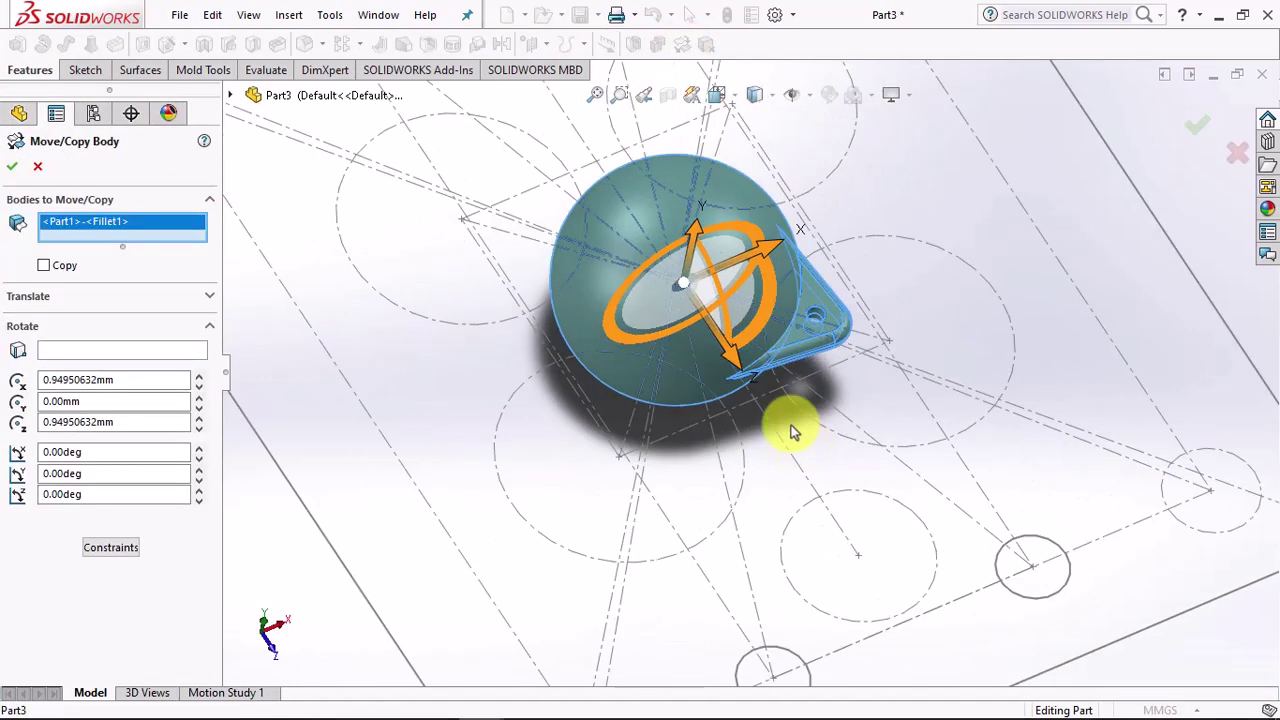
drag(733, 360, 838, 485)
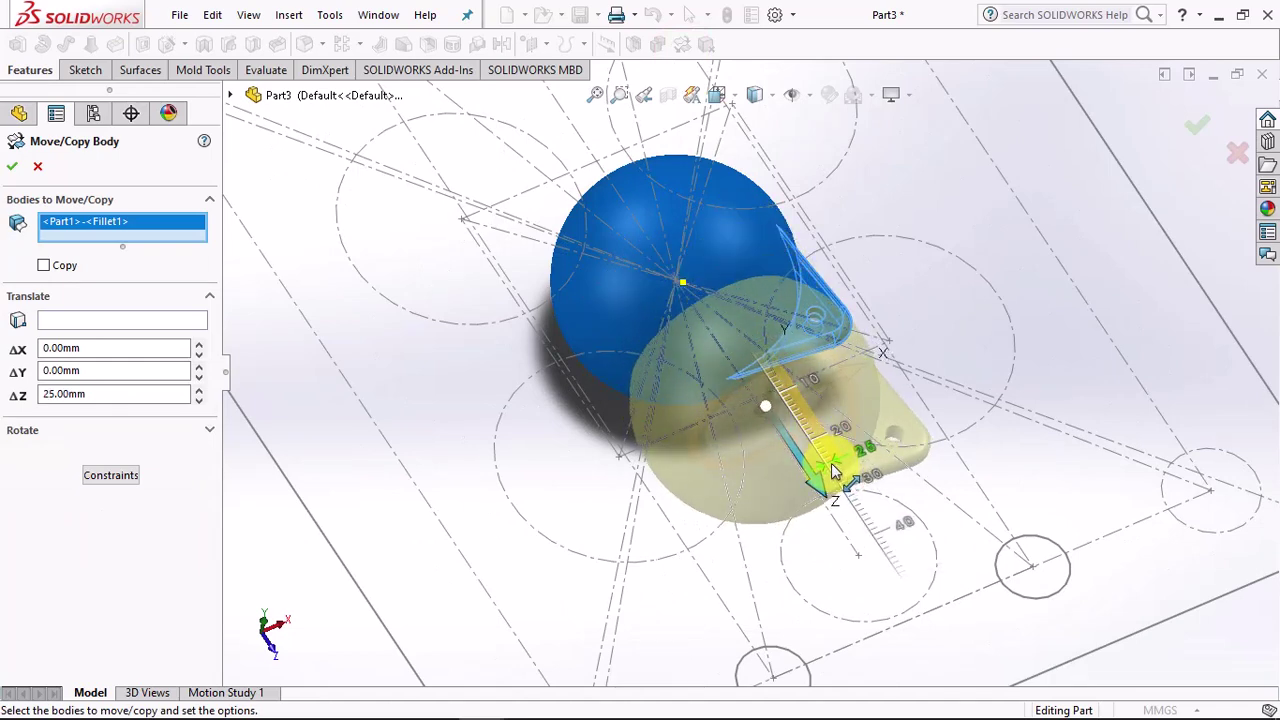
drag(835, 482, 832, 472)
drag(836, 379, 979, 291)
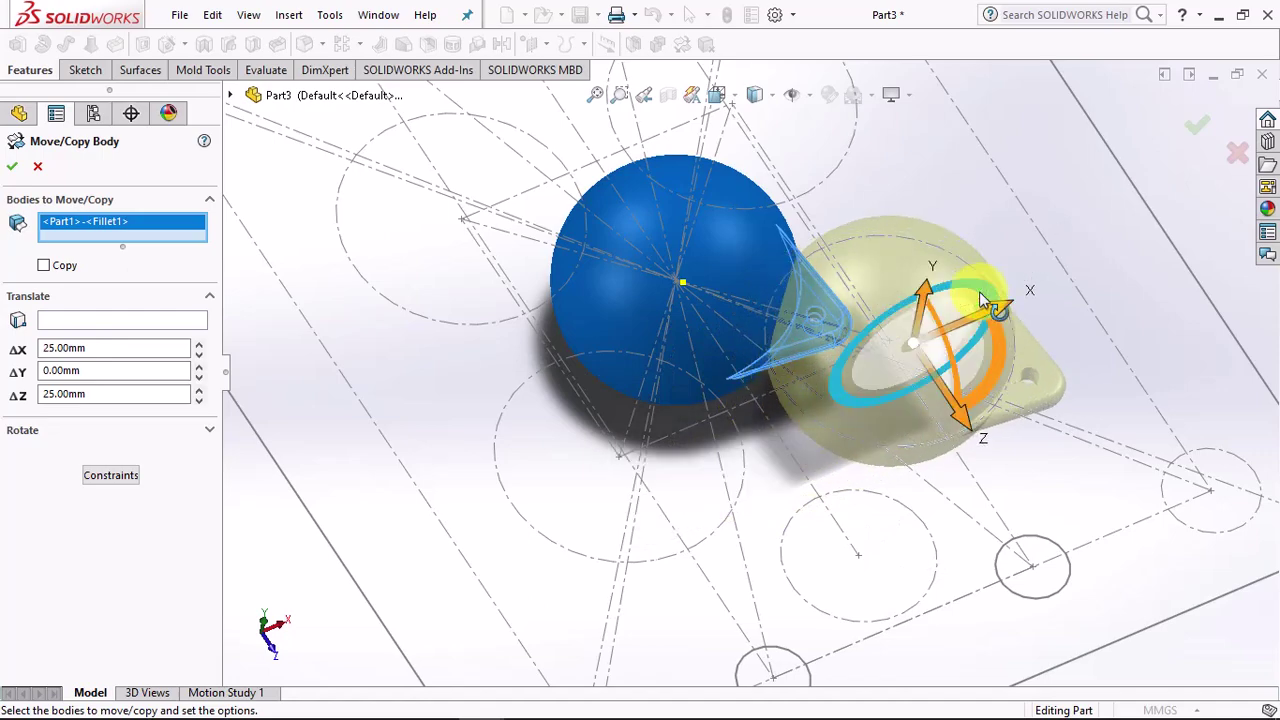
middle_drag(979, 291, 965, 200)
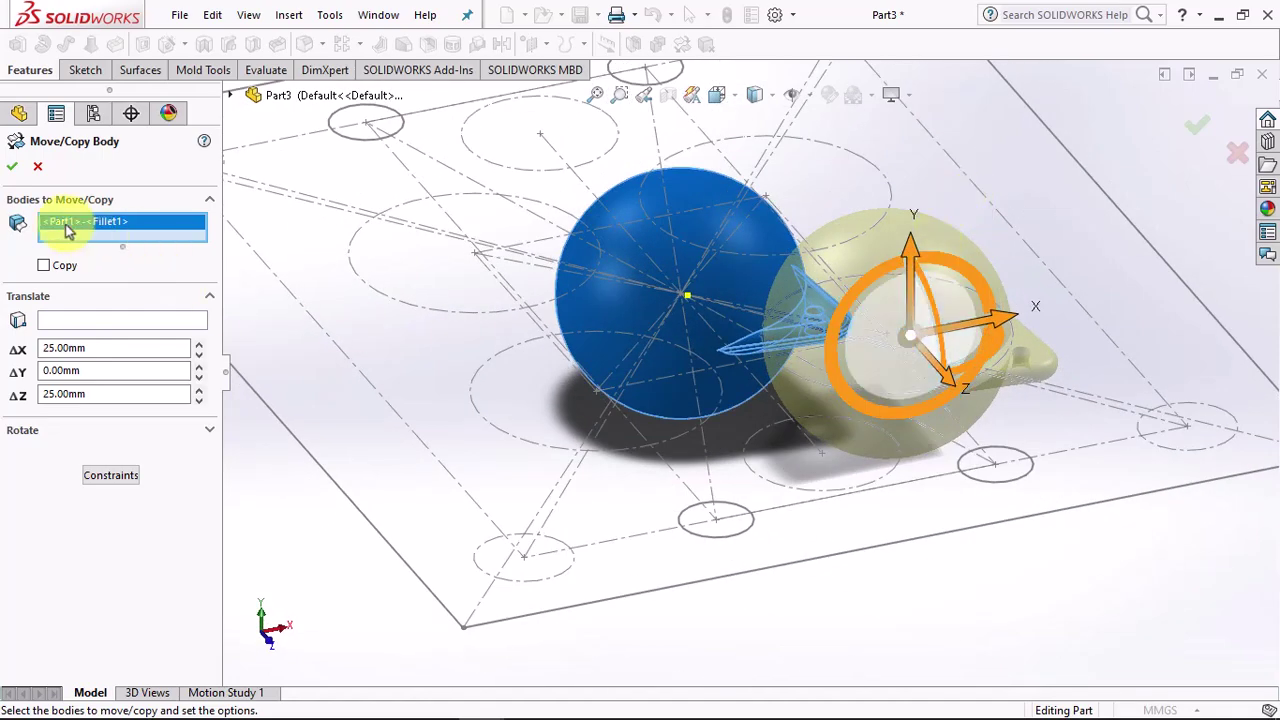
- Apply the sphere move and switch to Top view
click(12, 167)
middle_drag(600, 395, 638, 355)
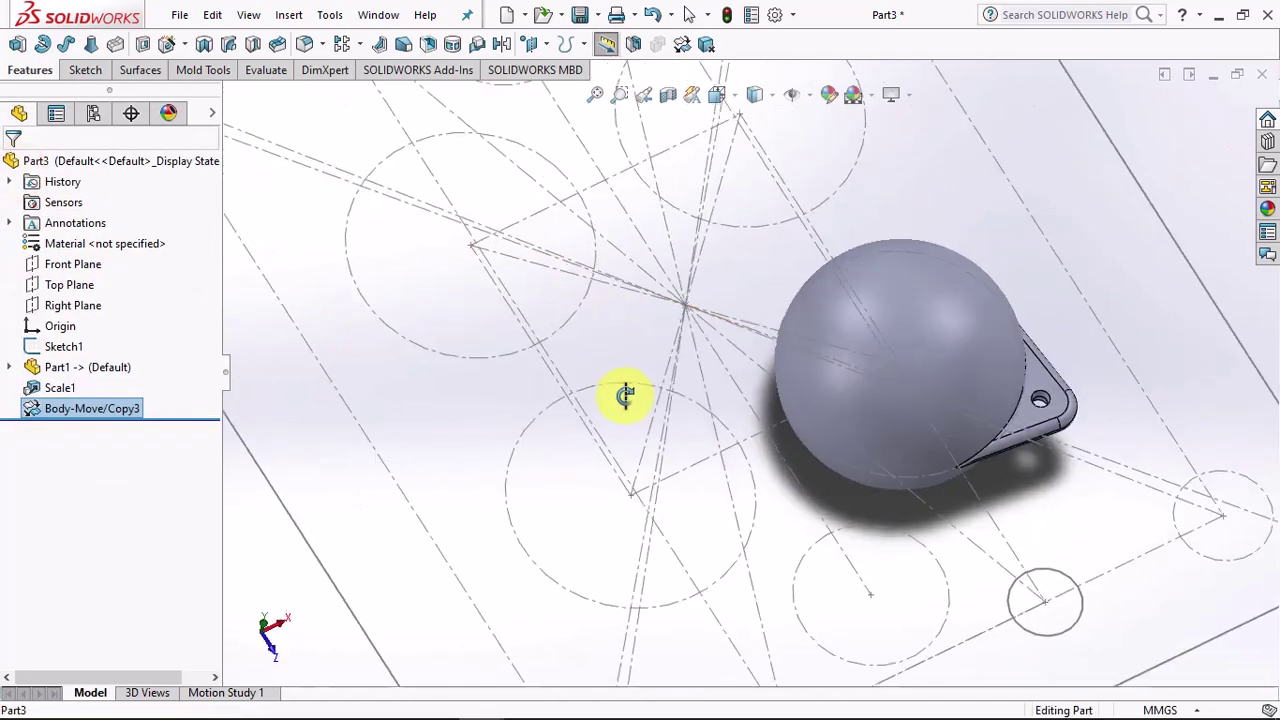
click(718, 94)
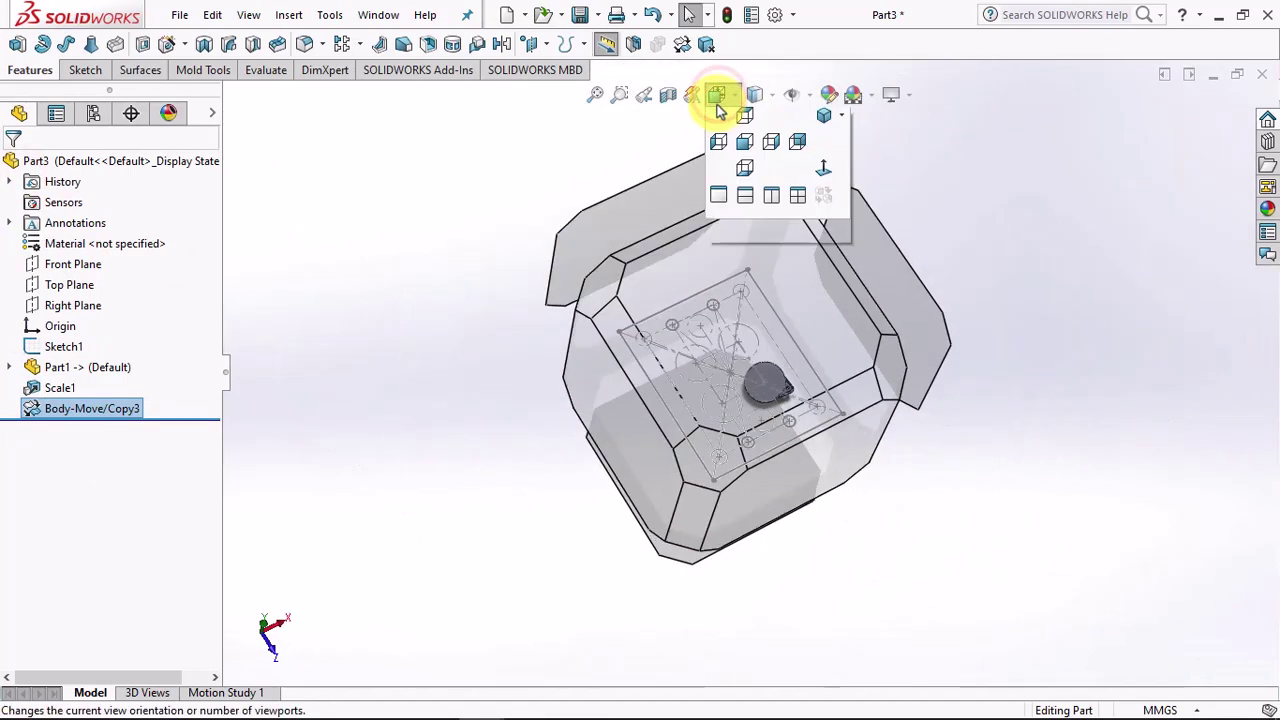
click(742, 157)
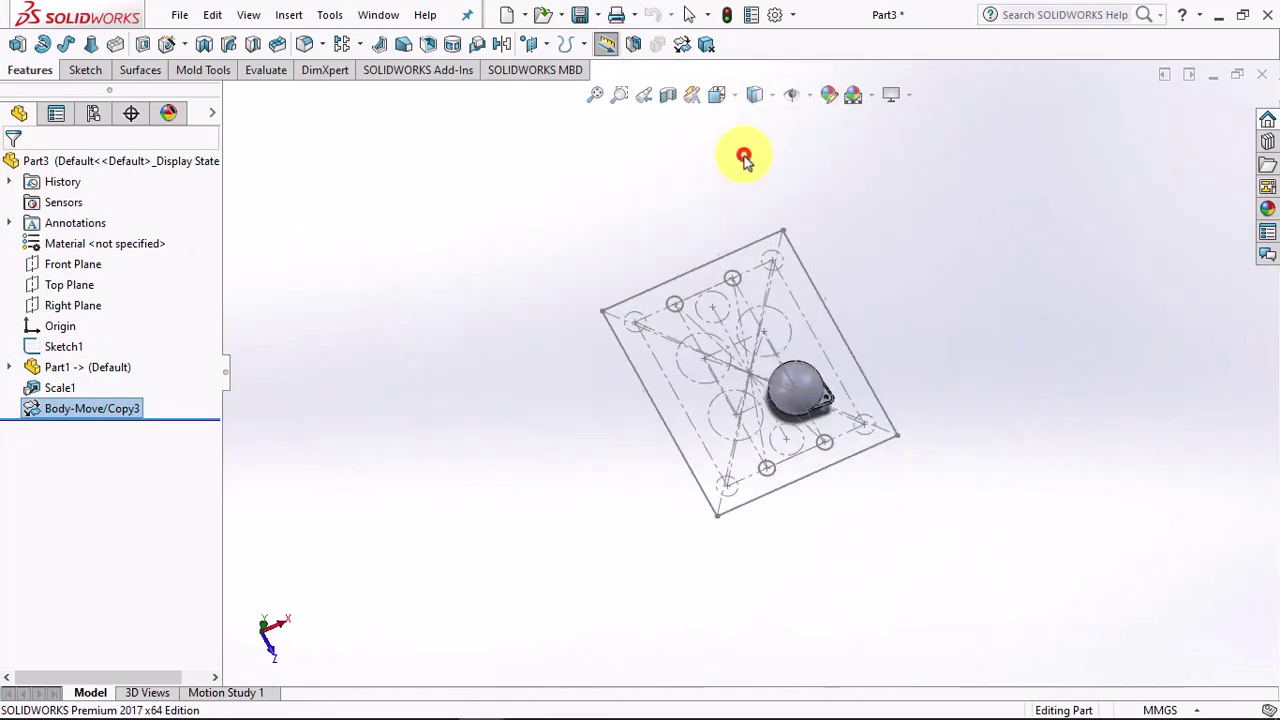
- Create Axis1 at the intersection of the Front and Right planes
click(63, 266)
ctrl+click(57, 305)
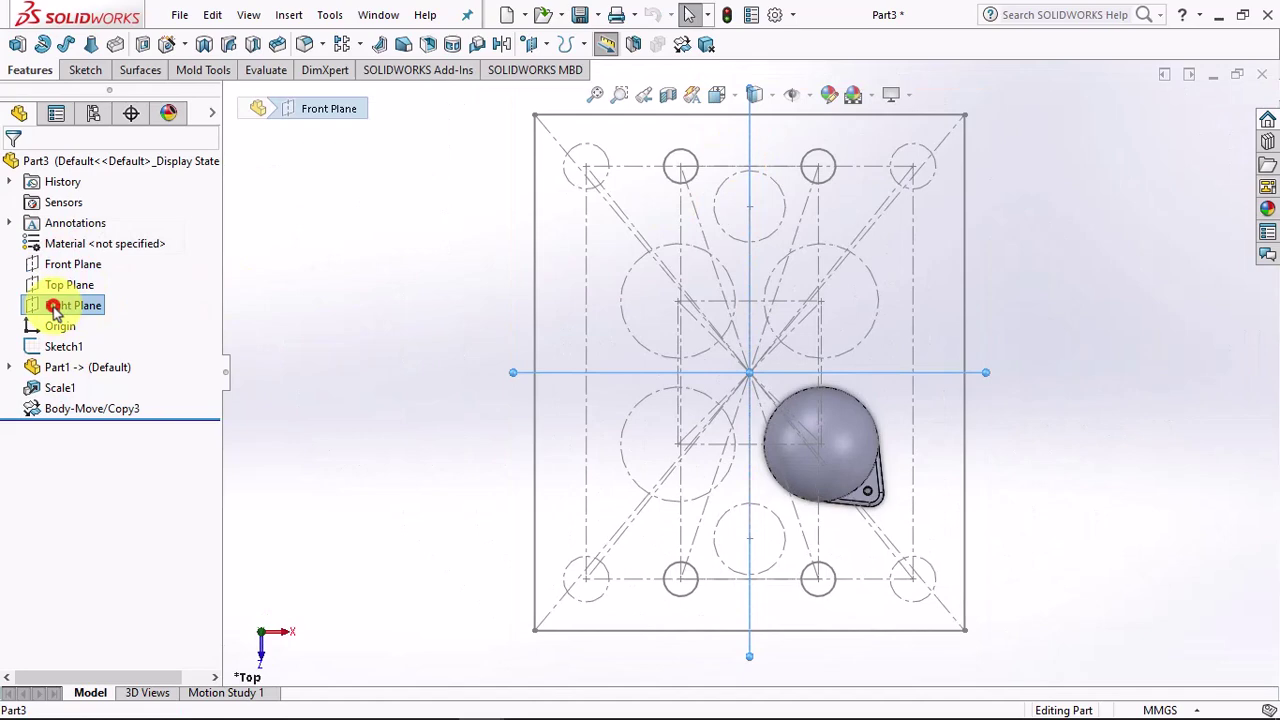
click(545, 45)
click(560, 89)
click(12, 166)
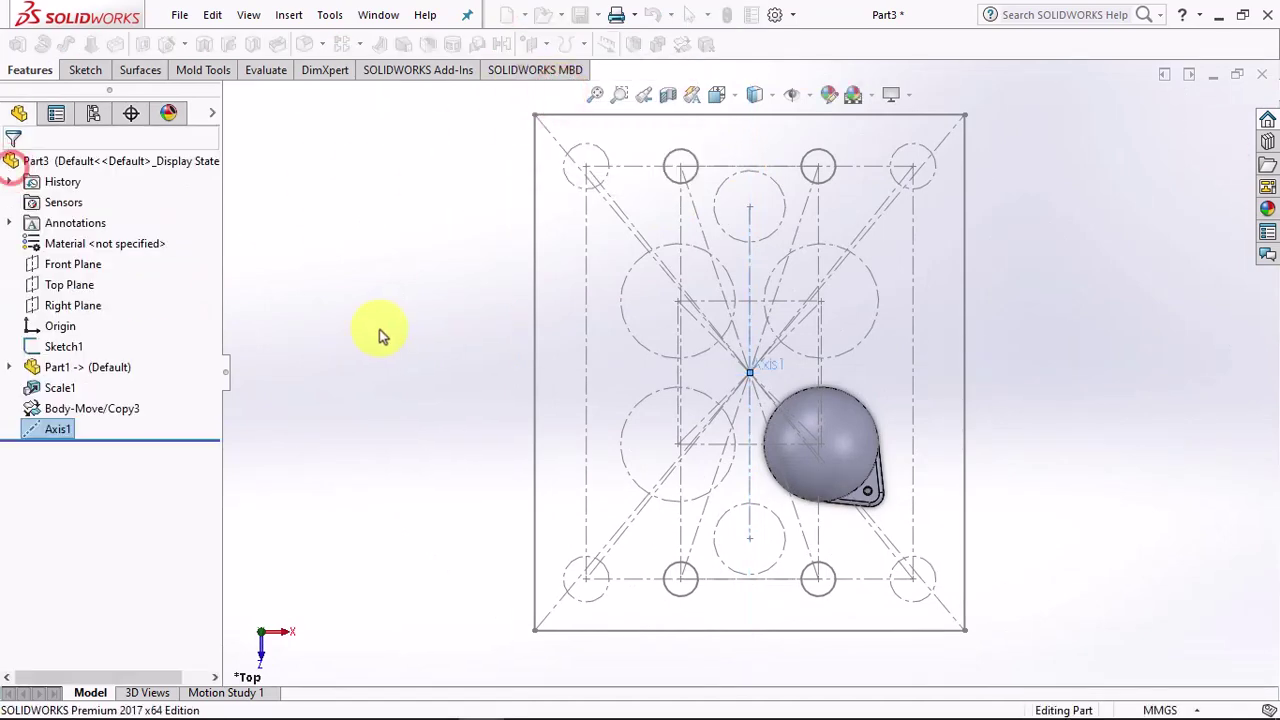
- Circular-pattern the sphere body into four equally spaced copies about Axis1
click(360, 44)
click(383, 92)
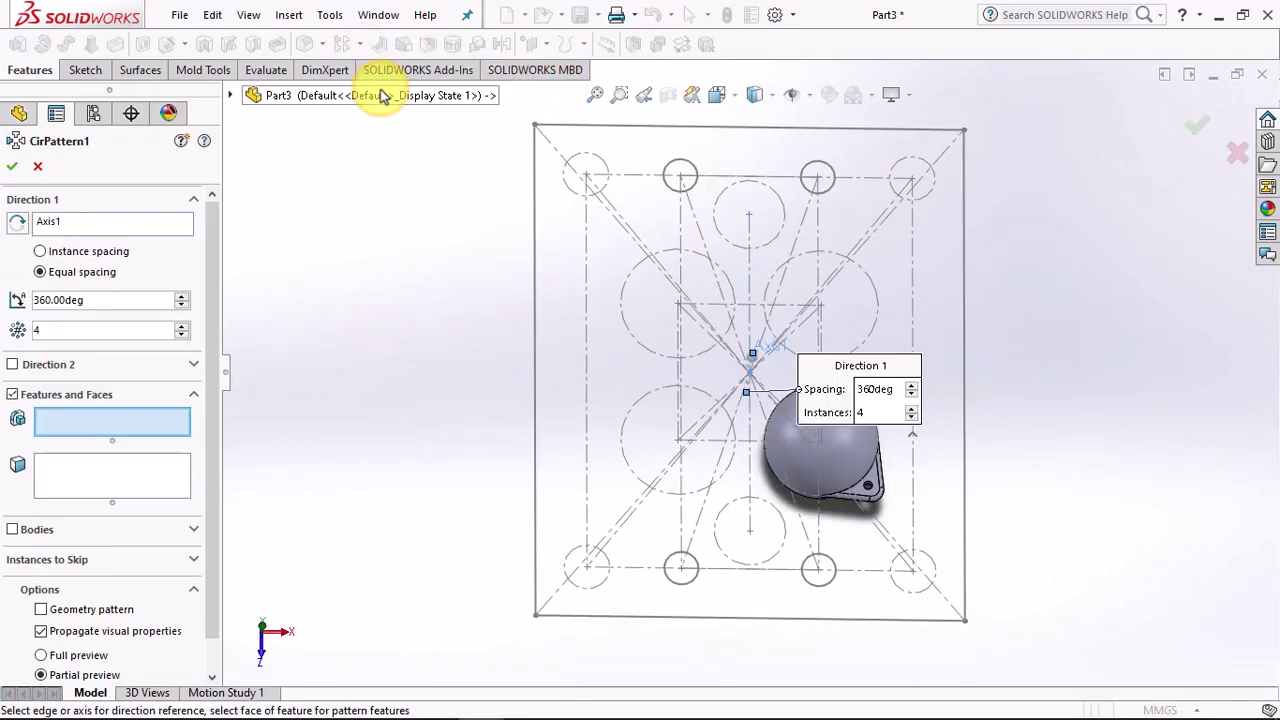
click(11, 530)
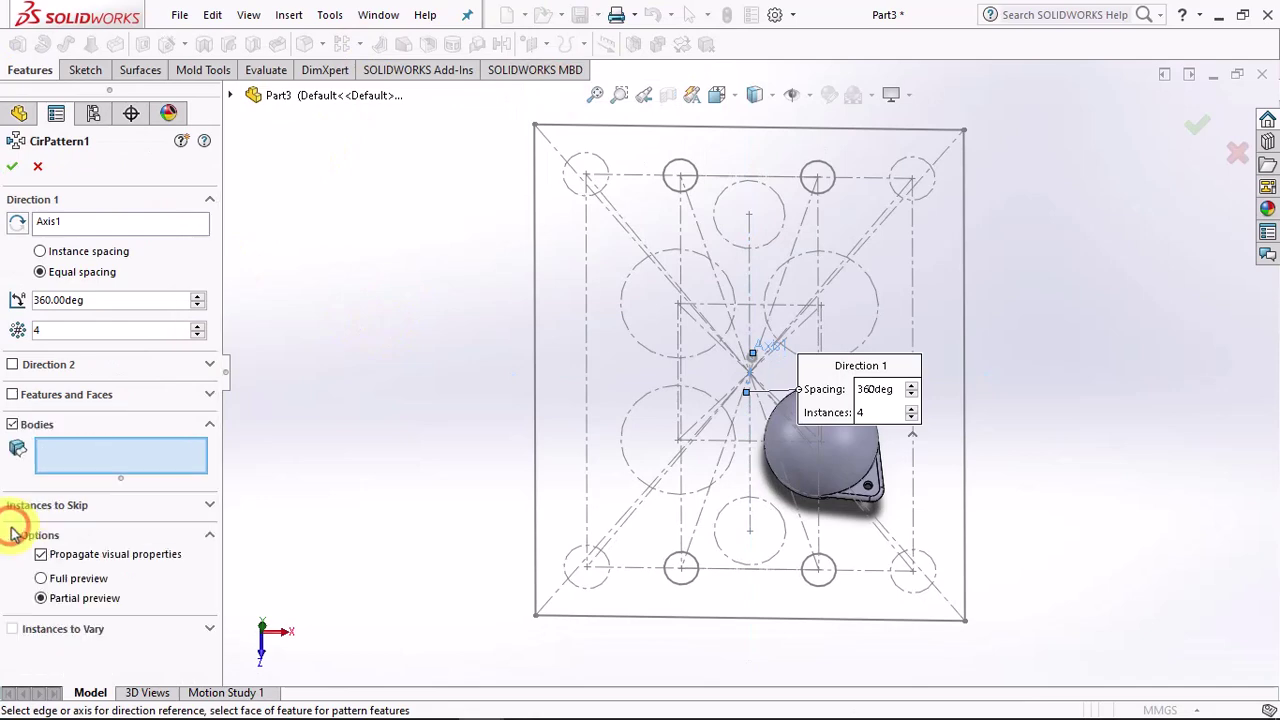
click(869, 456)
middle_drag(866, 457, 853, 478)
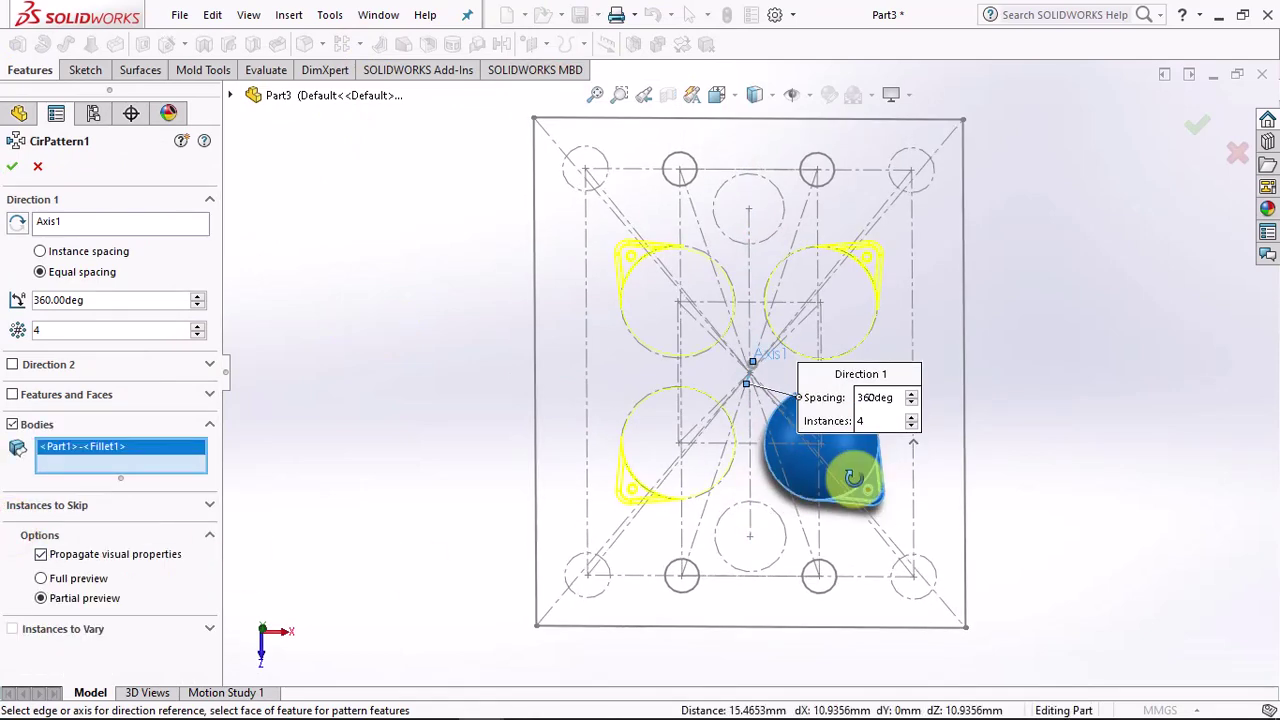
click(1199, 131)
mouse_move(1091, 229)
middle_down()
mouse_move(1080, 286)
mouse_move(1086, 191)
middle_up()
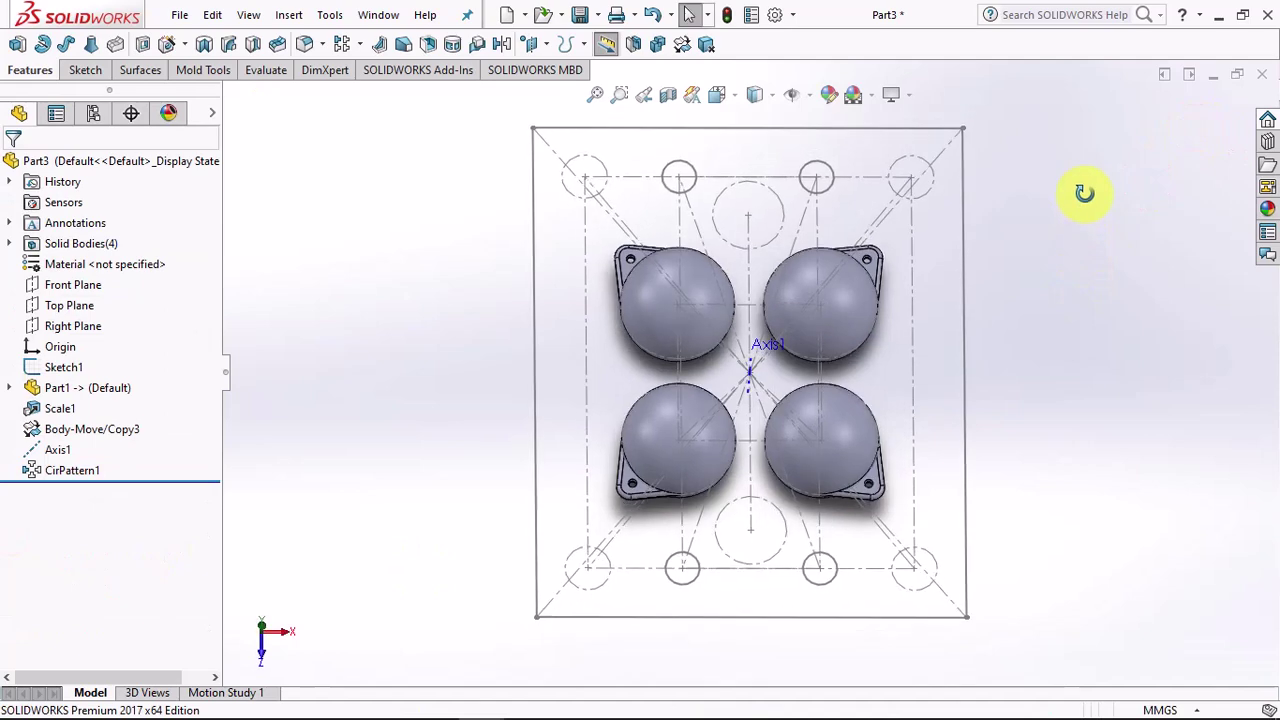
- Insert the ring part Part2.SLDPRT at the origin, rotated 90° about Y
click(290, 15)
click(350, 448)
click(666, 168)
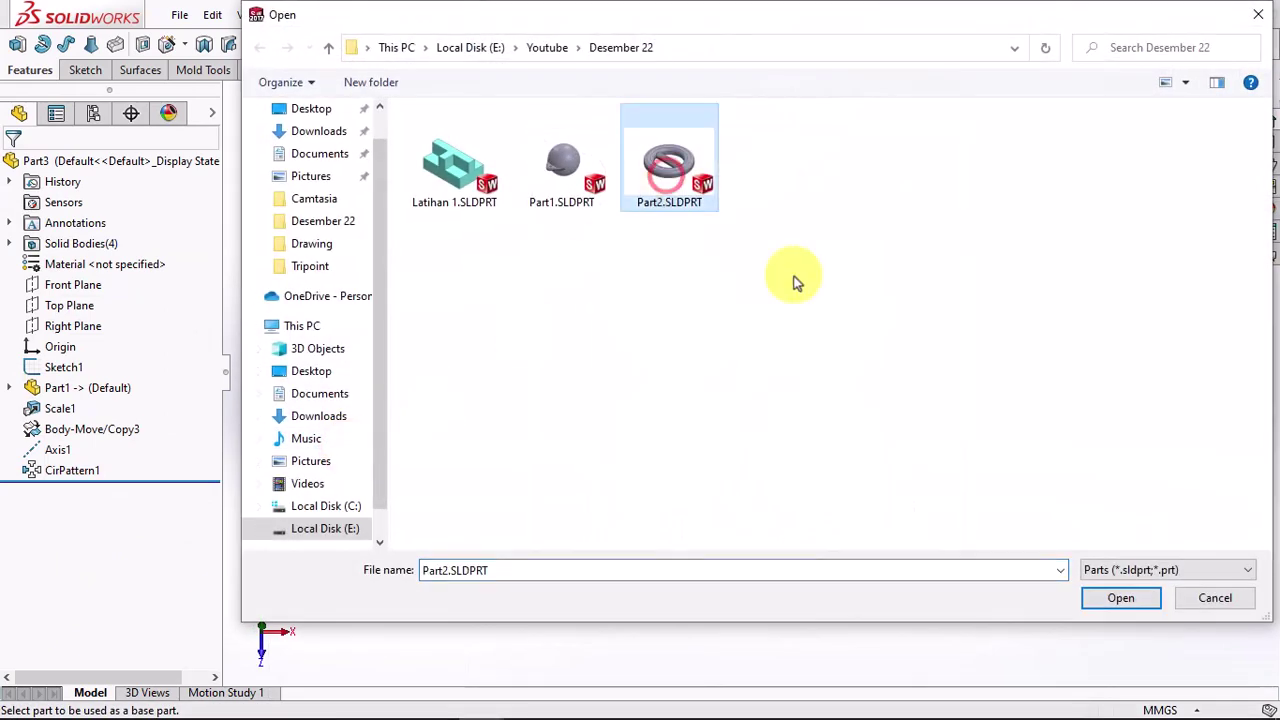
click(1120, 594)
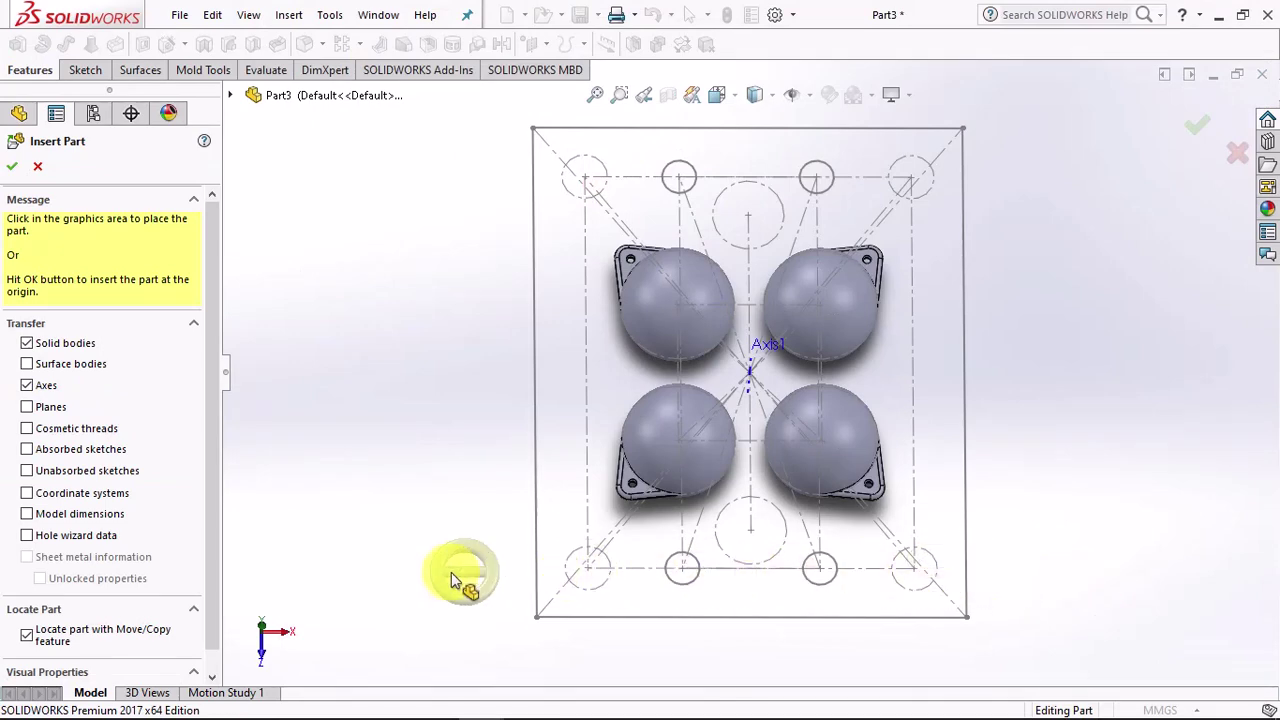
click(12, 166)
click(207, 334)
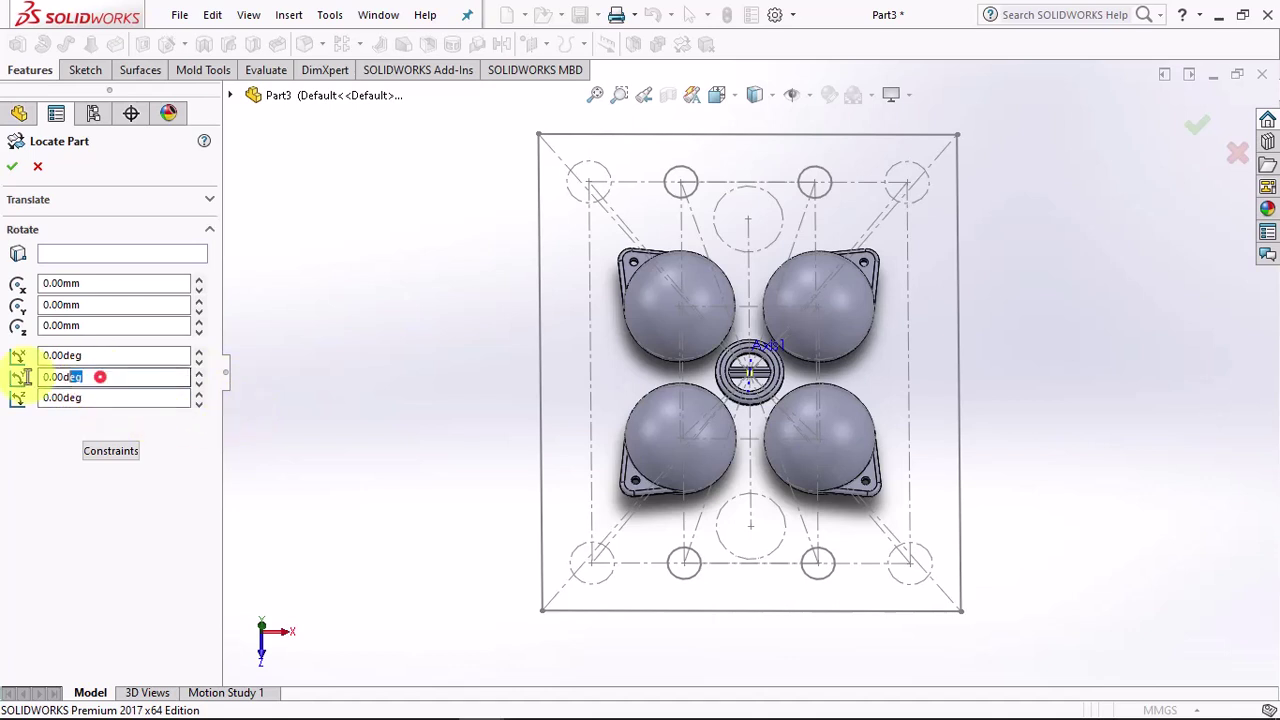
click(12, 166)
middle_drag(371, 310, 412, 347)
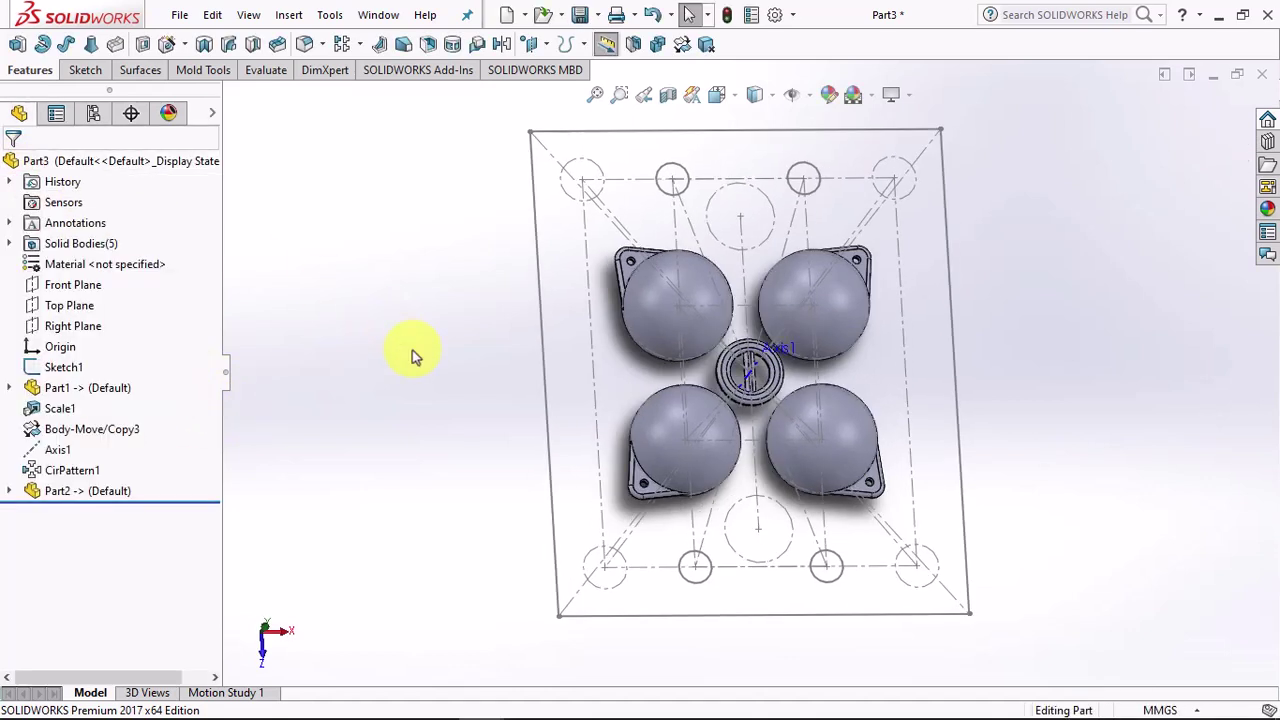
- Scale the ring body by 1.02 about the origin
click(197, 72)
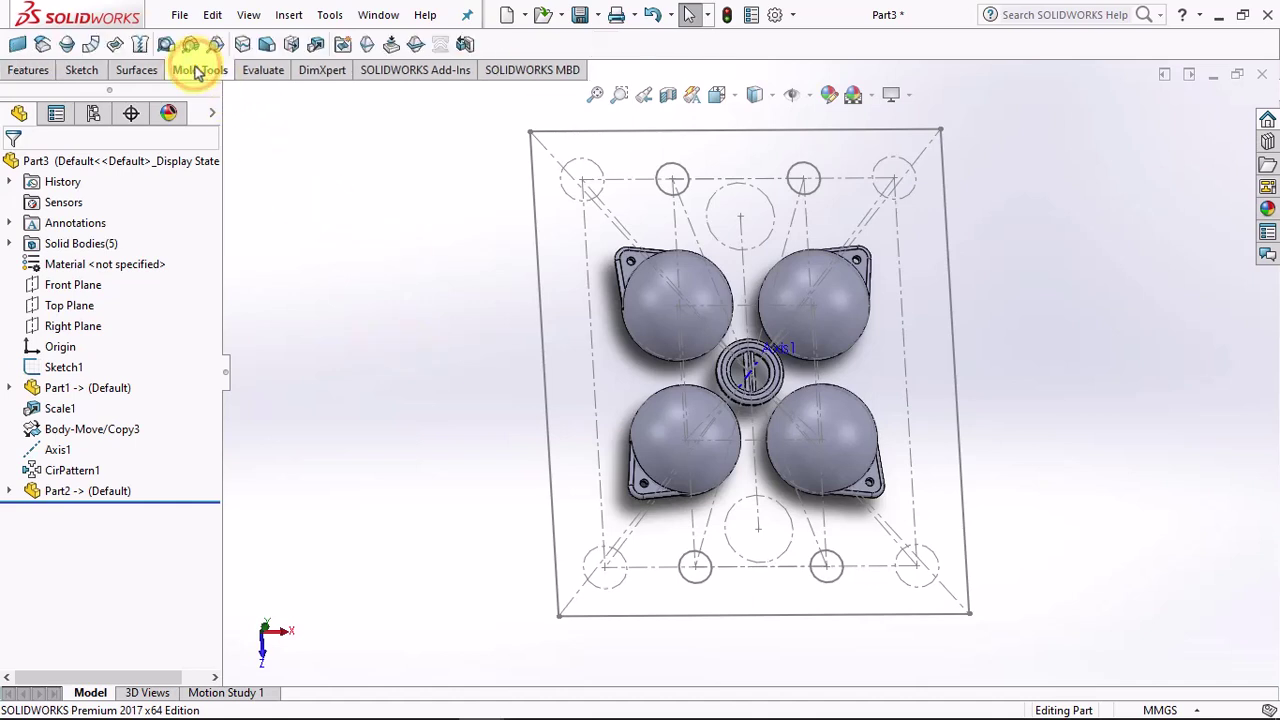
click(334, 44)
click(762, 397)
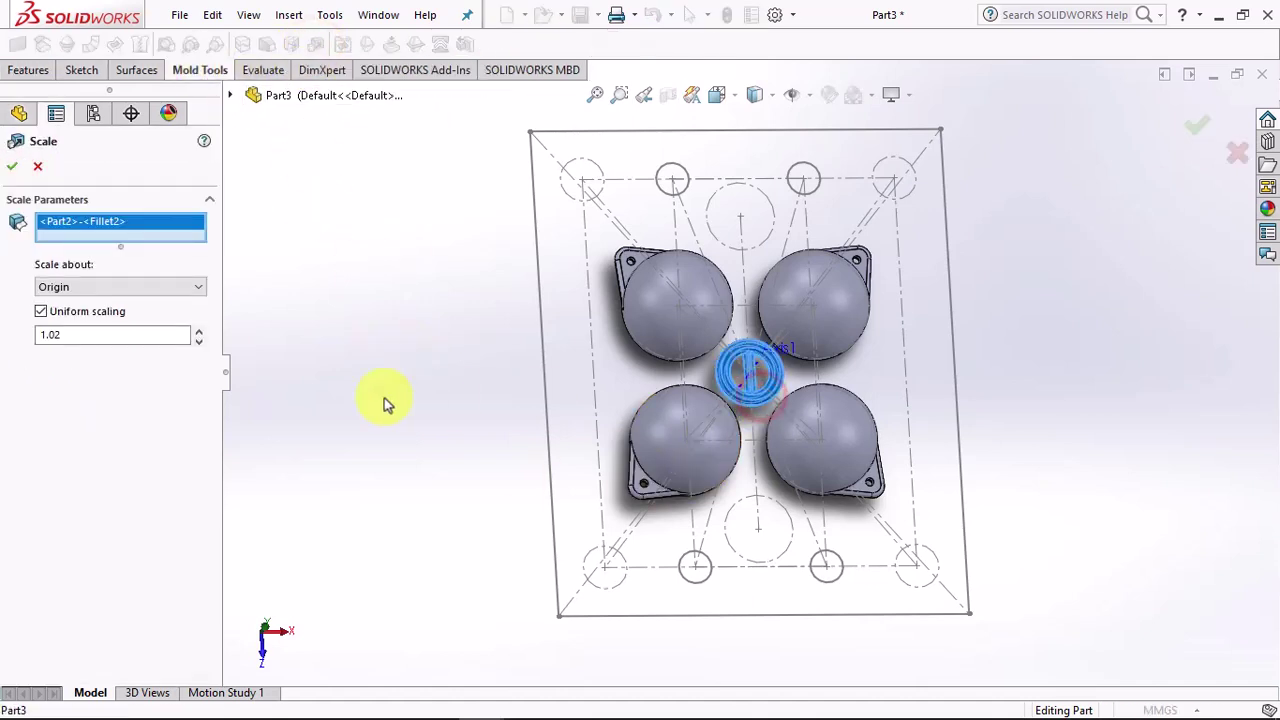
click(112, 290)
click(114, 288)
click(11, 166)
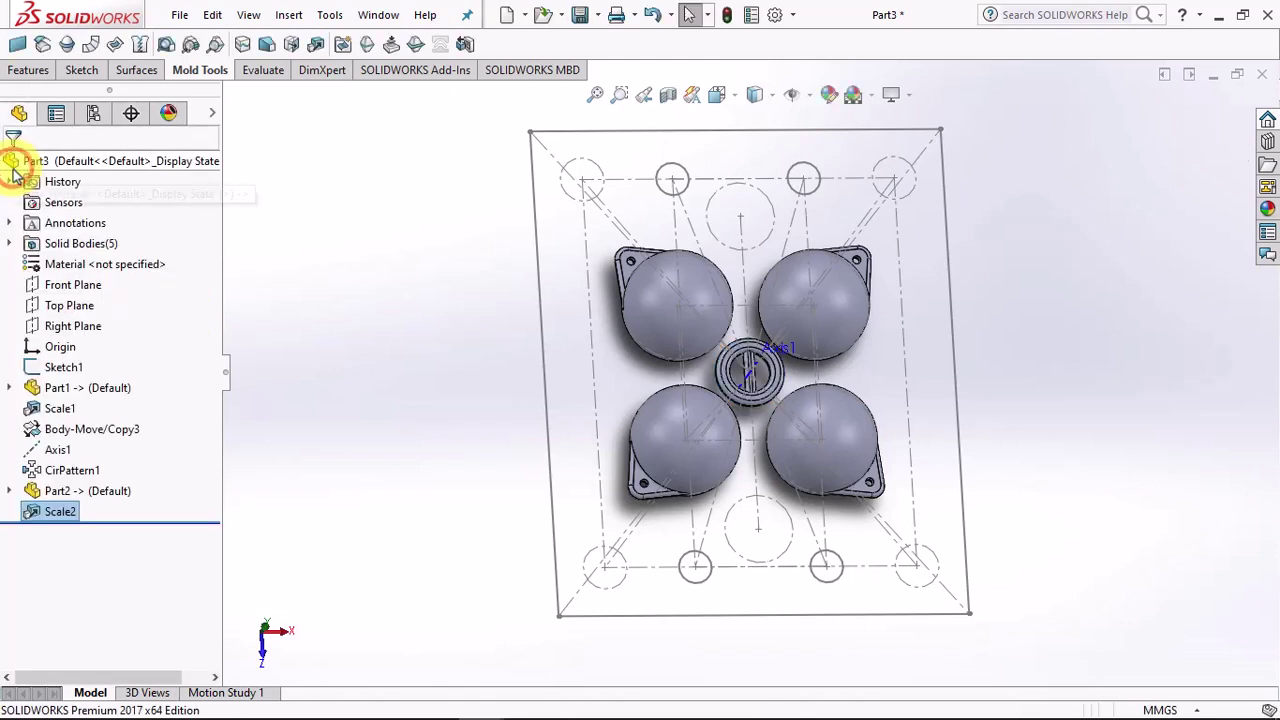
- Move the ring body 58 mm along Z
click(30, 70)
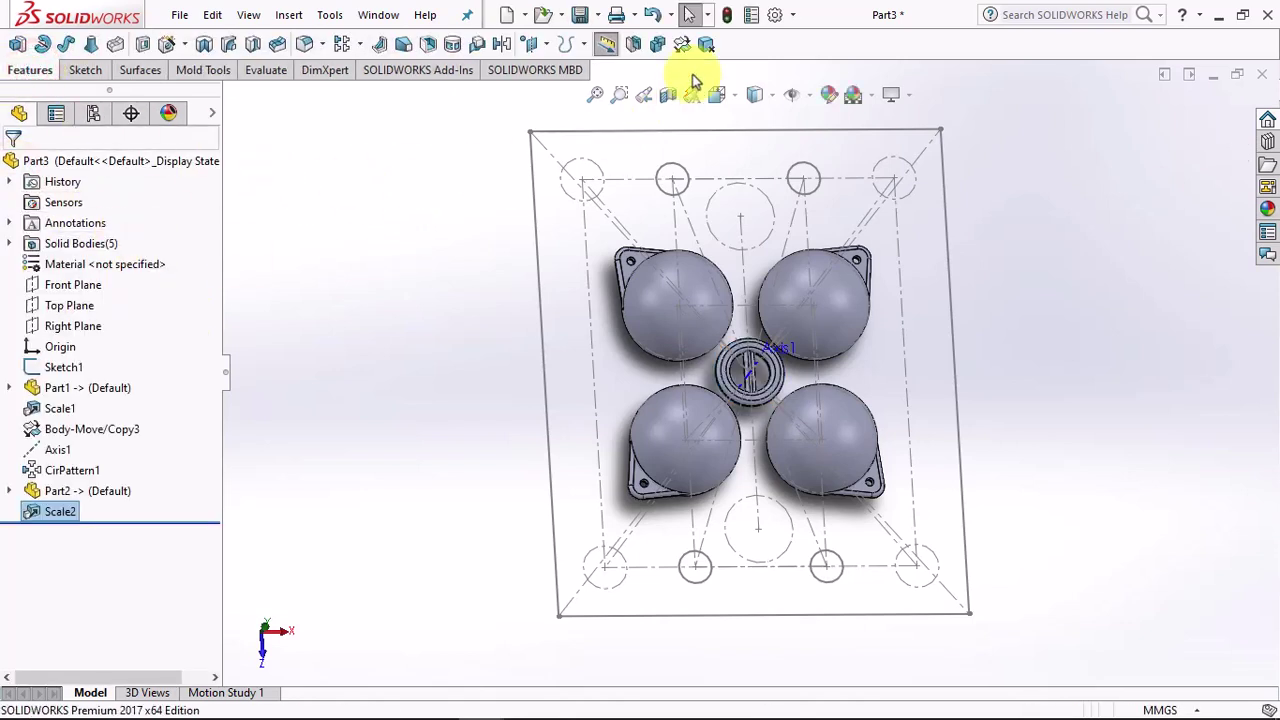
click(681, 46)
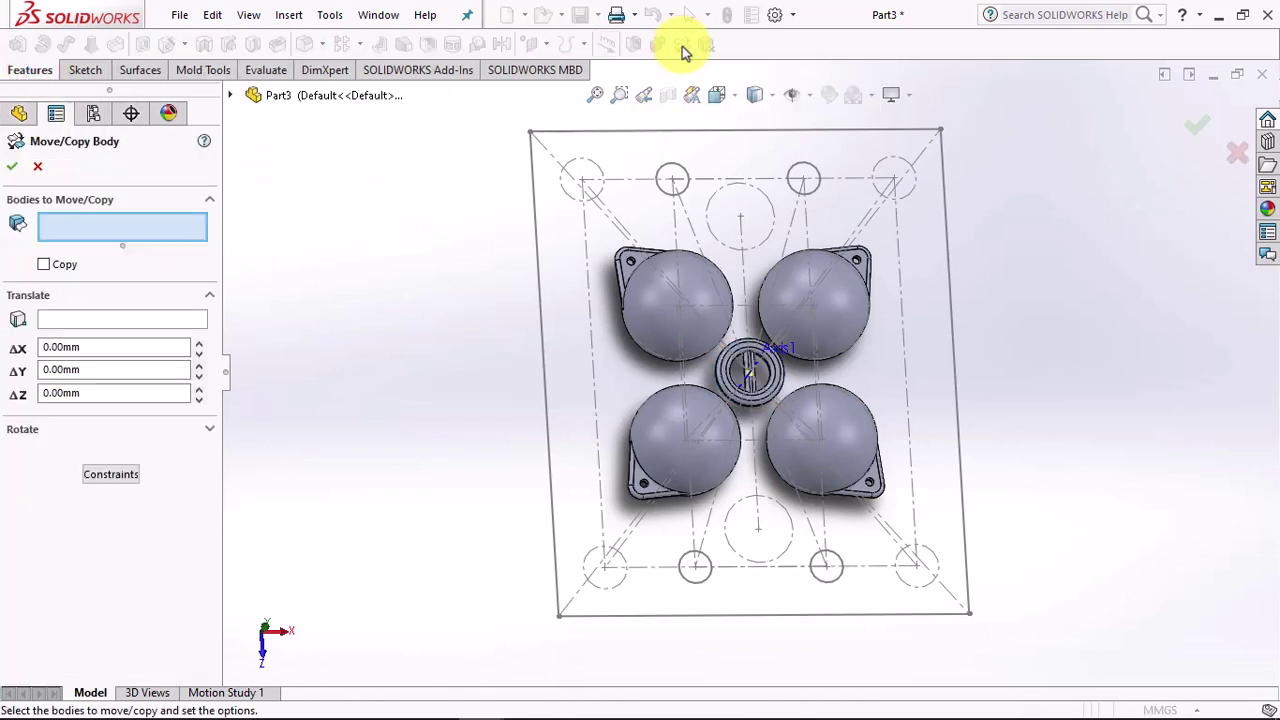
click(798, 413)
mouse_move(750, 415)
mouse_down()
mouse_move(785, 612)
mouse_move(800, 606)
mouse_up()
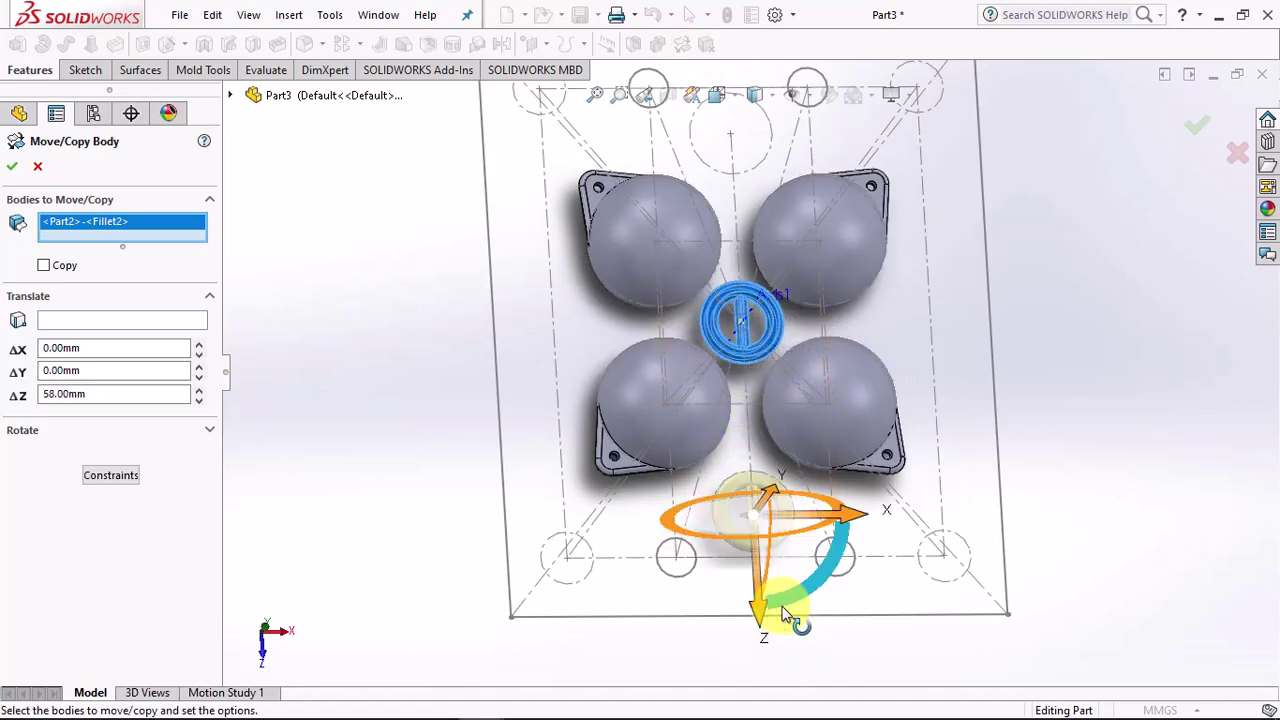
click(1203, 124)
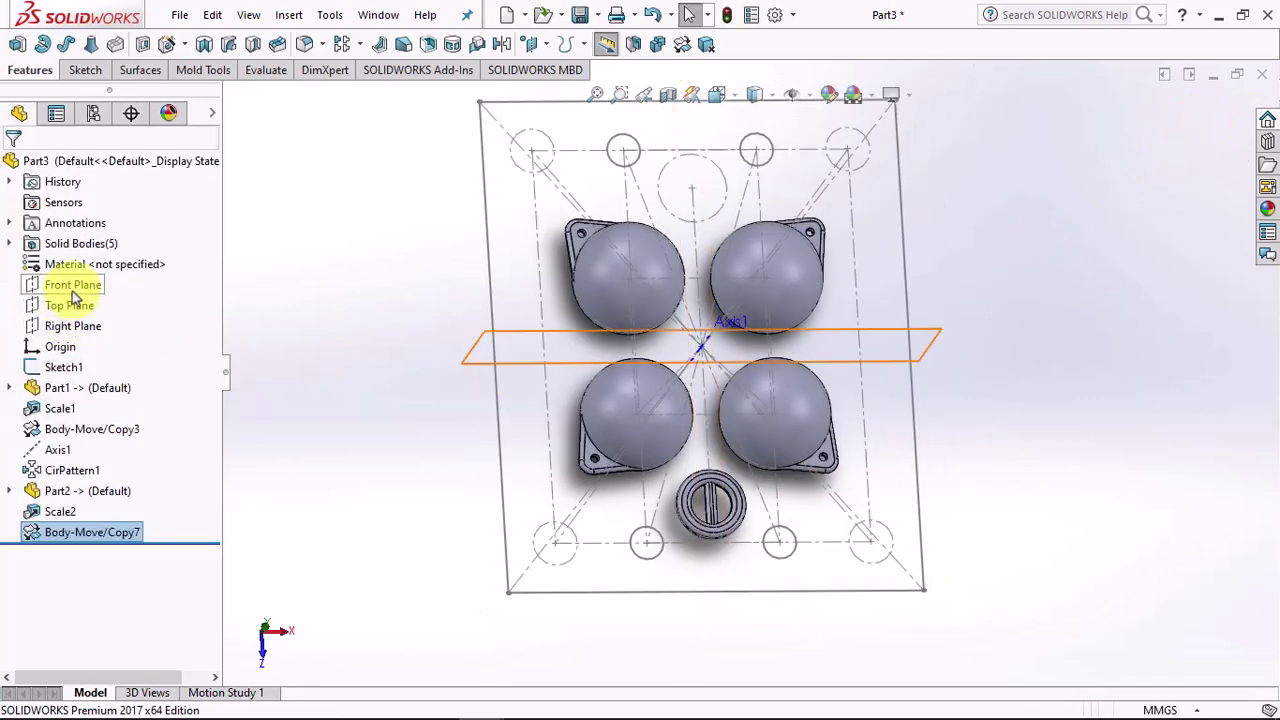
- Mirror the ring body across the Front Plane
click(72, 287)
click(502, 44)
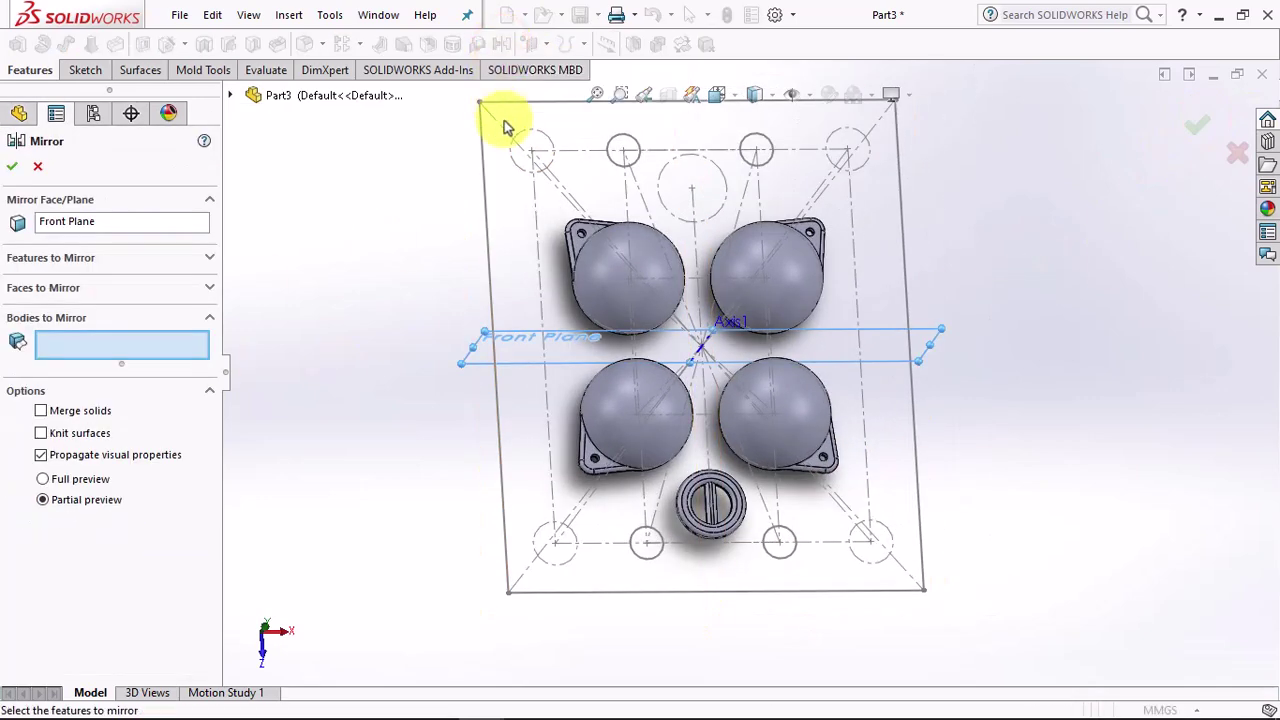
click(712, 478)
key(Return)
middle_drag(858, 447, 967, 233)
scroll(960, 236, down, 2)
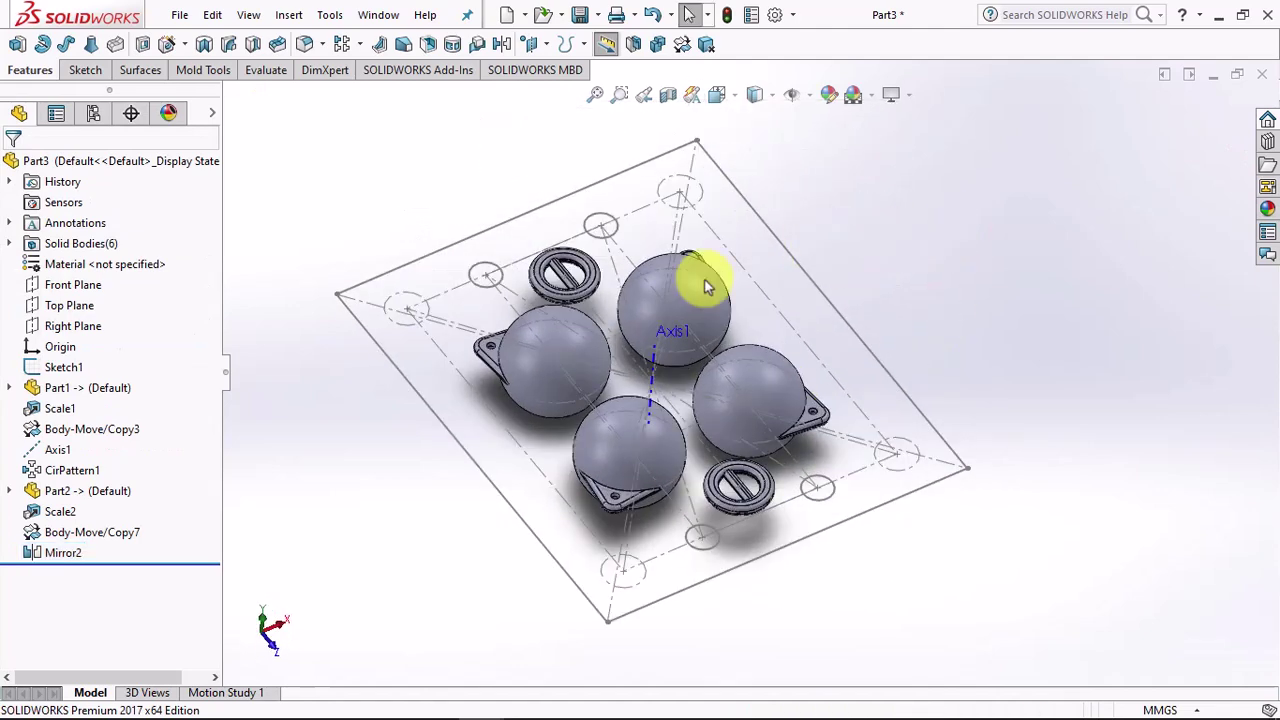
- Extrude Sketch1 100 mm mid-plane into a separate, unmerged block
click(66, 369)
click(19, 46)
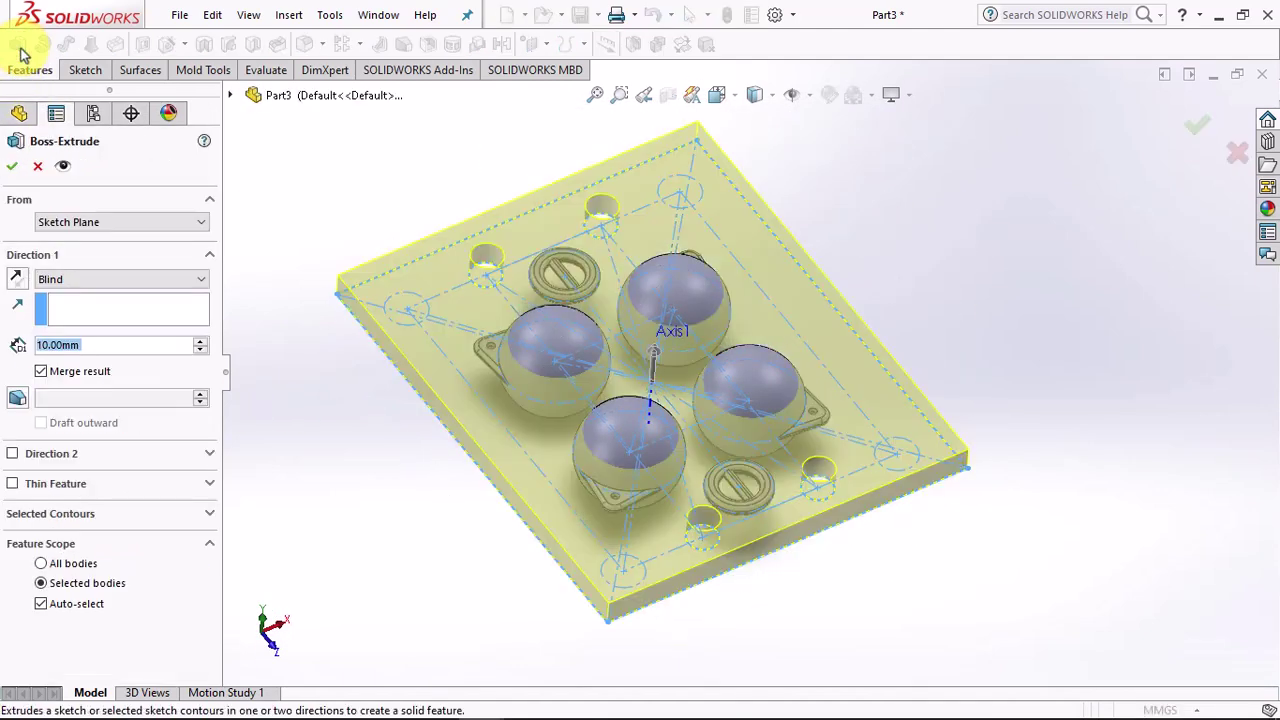
text(100)
key(Return)
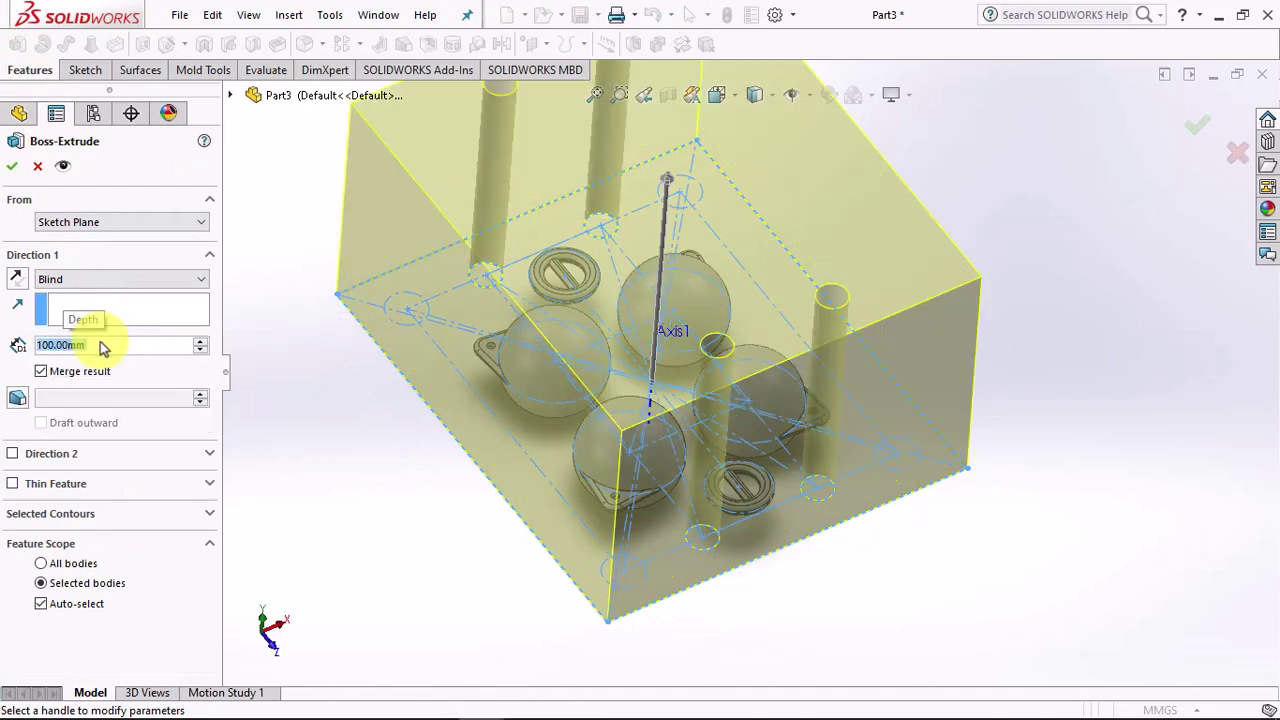
click(110, 279)
click(86, 366)
mouse_move(400, 330)
middle_down()
mouse_move(380, 277)
mouse_move(365, 370)
middle_up()
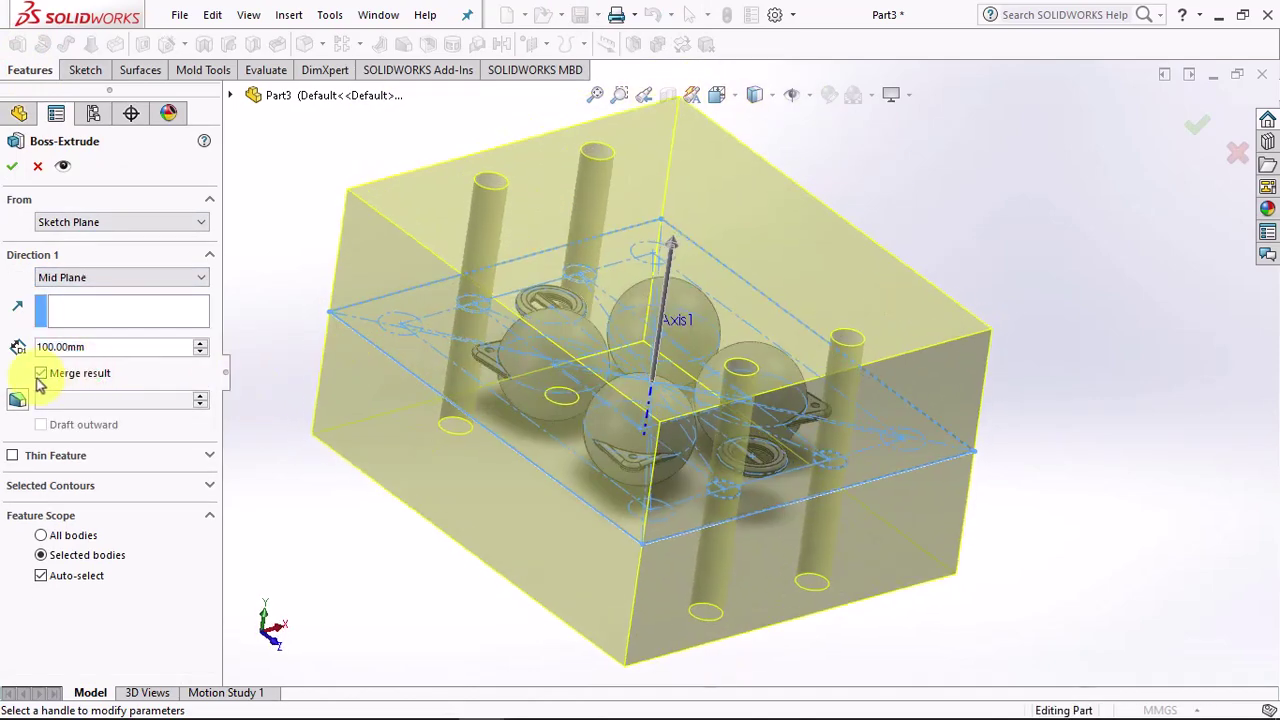
click(10, 170)
mouse_move(285, 218)
middle_down()
mouse_move(406, 278)
mouse_move(559, 186)
middle_up()
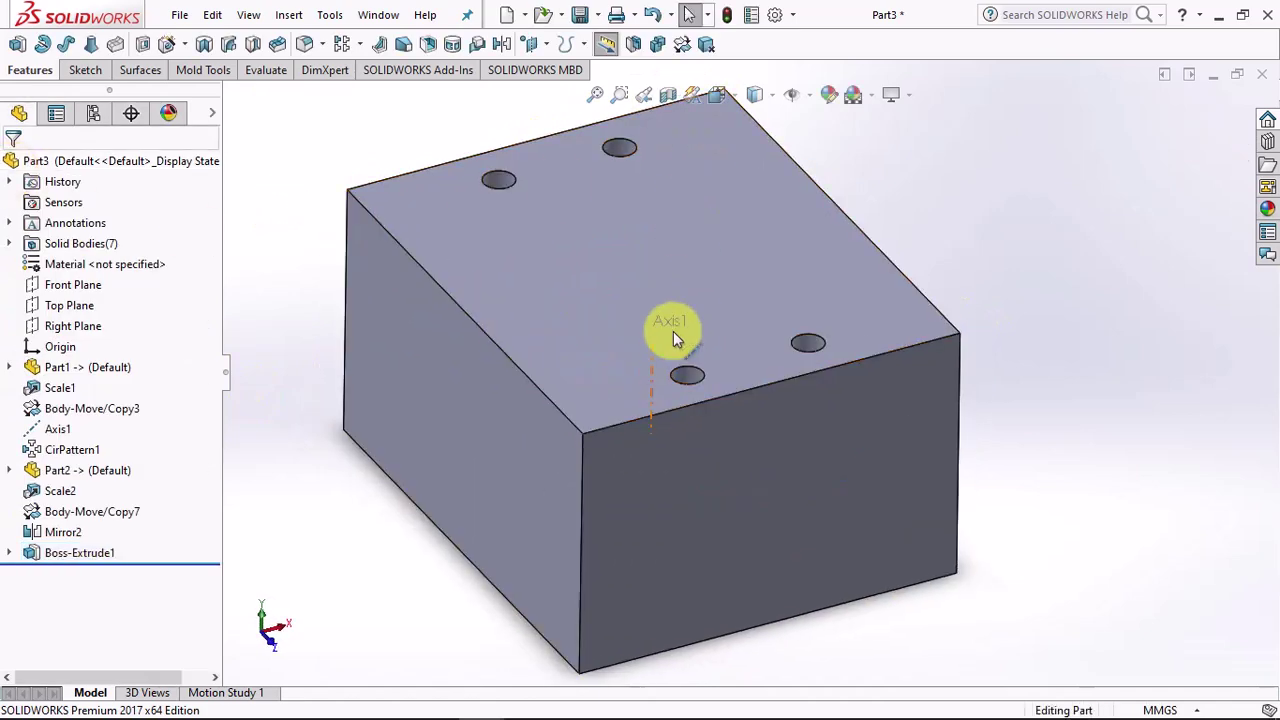
- Hide Axis1 and briefly check the model in wireframe before returning to shaded
click(655, 365)
click(734, 300)
click(757, 94)
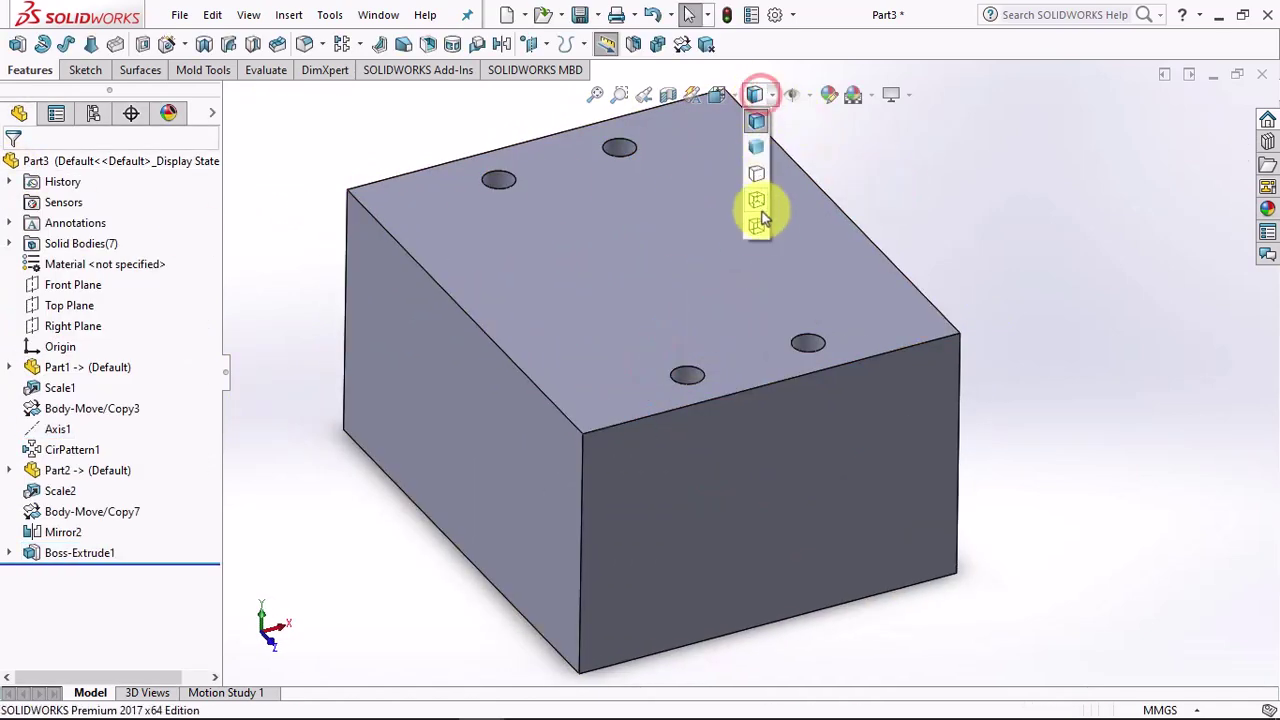
click(757, 224)
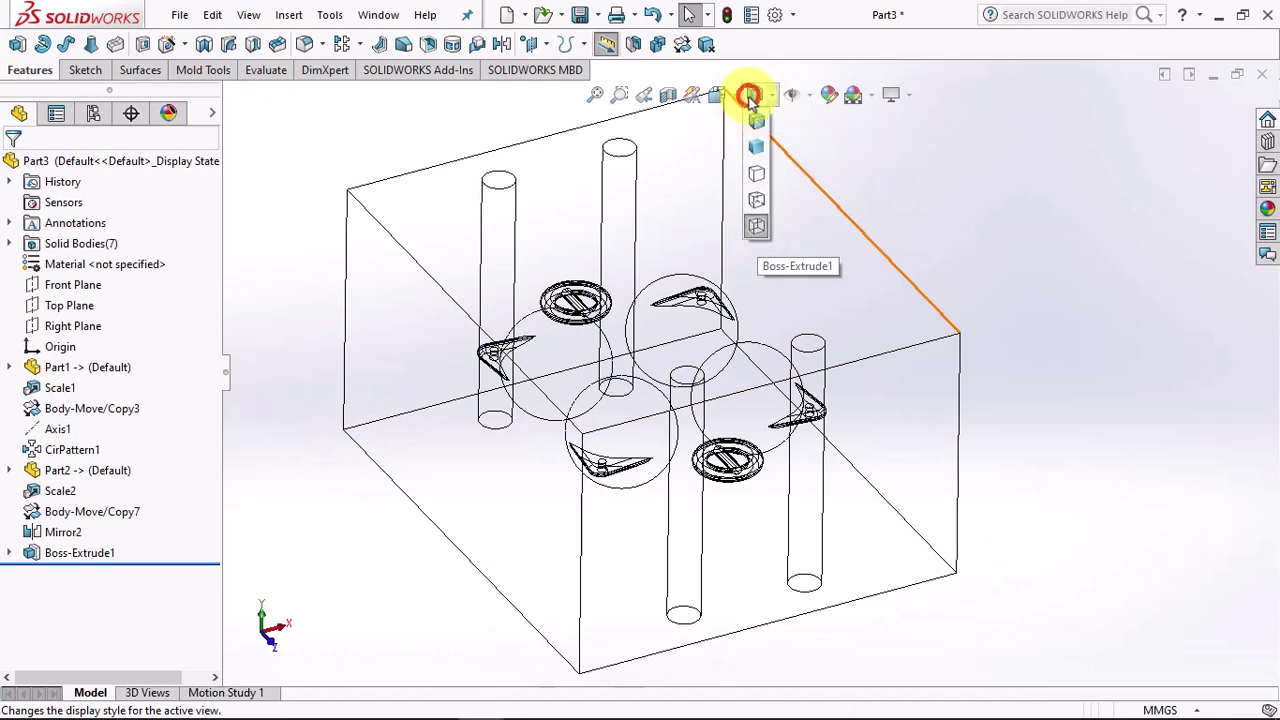
click(756, 147)
- Subtract the sphere, ring and pattern bodies from the Boss-Extrude1 block with Combine
click(657, 44)
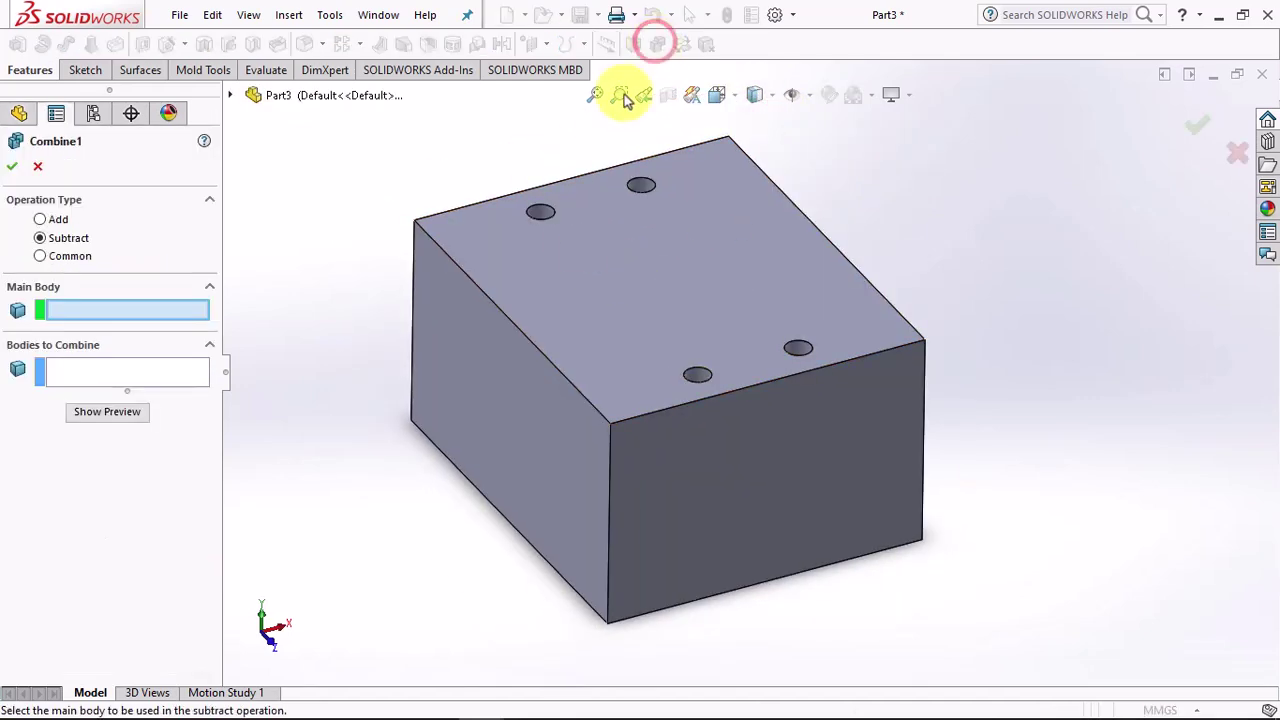
click(418, 288)
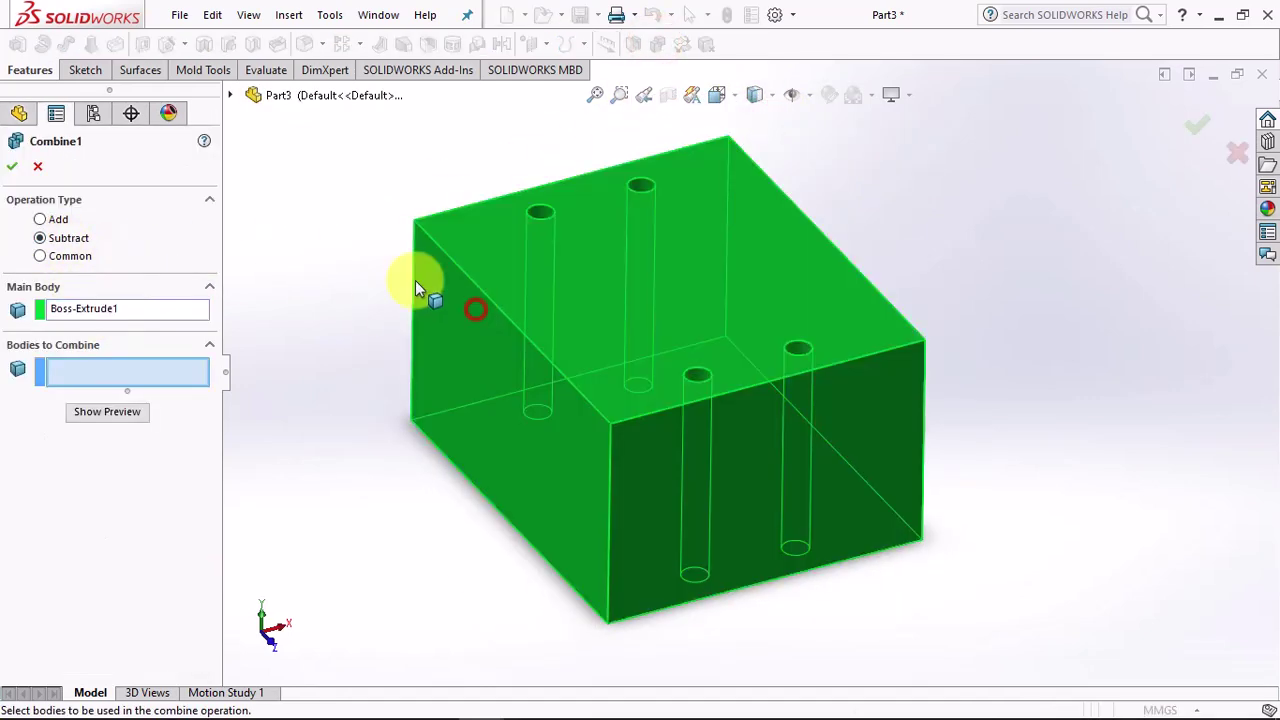
click(230, 96)
click(251, 177)
click(318, 199)
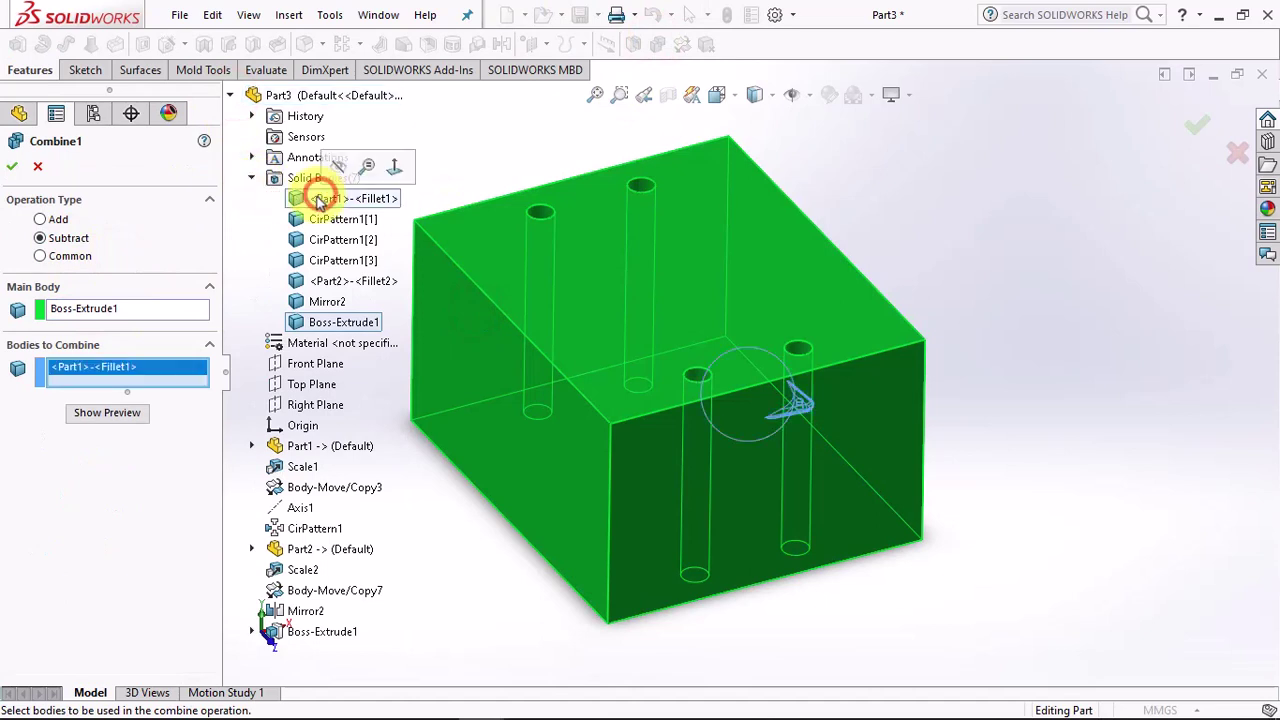
shift+click(319, 303)
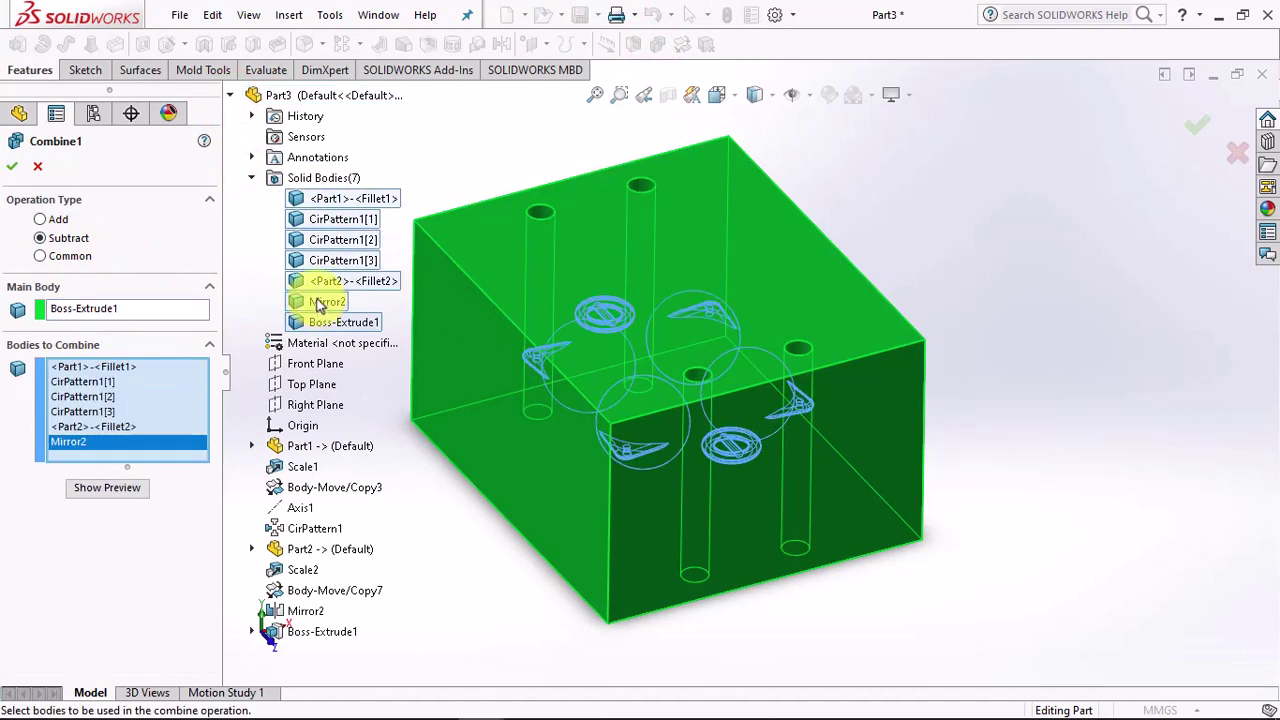
click(107, 488)
mouse_move(741, 474)
middle_down()
mouse_move(794, 414)
mouse_move(630, 444)
middle_up()
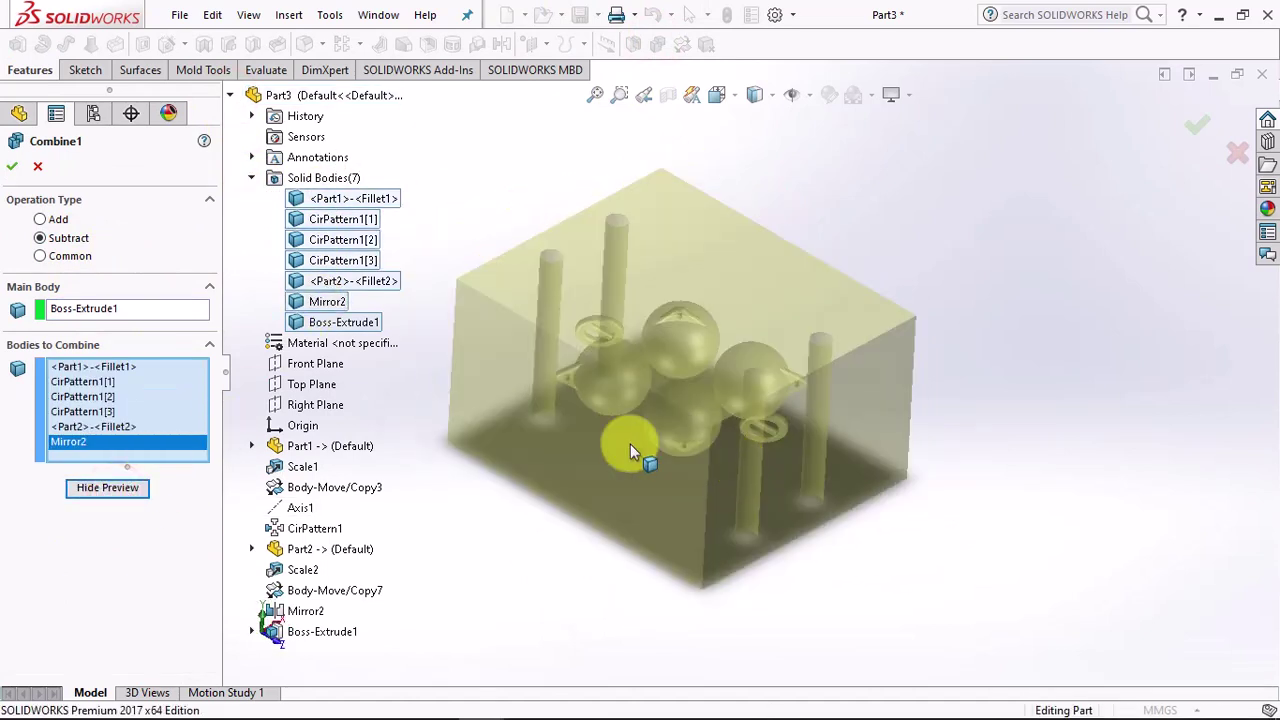
click(15, 170)
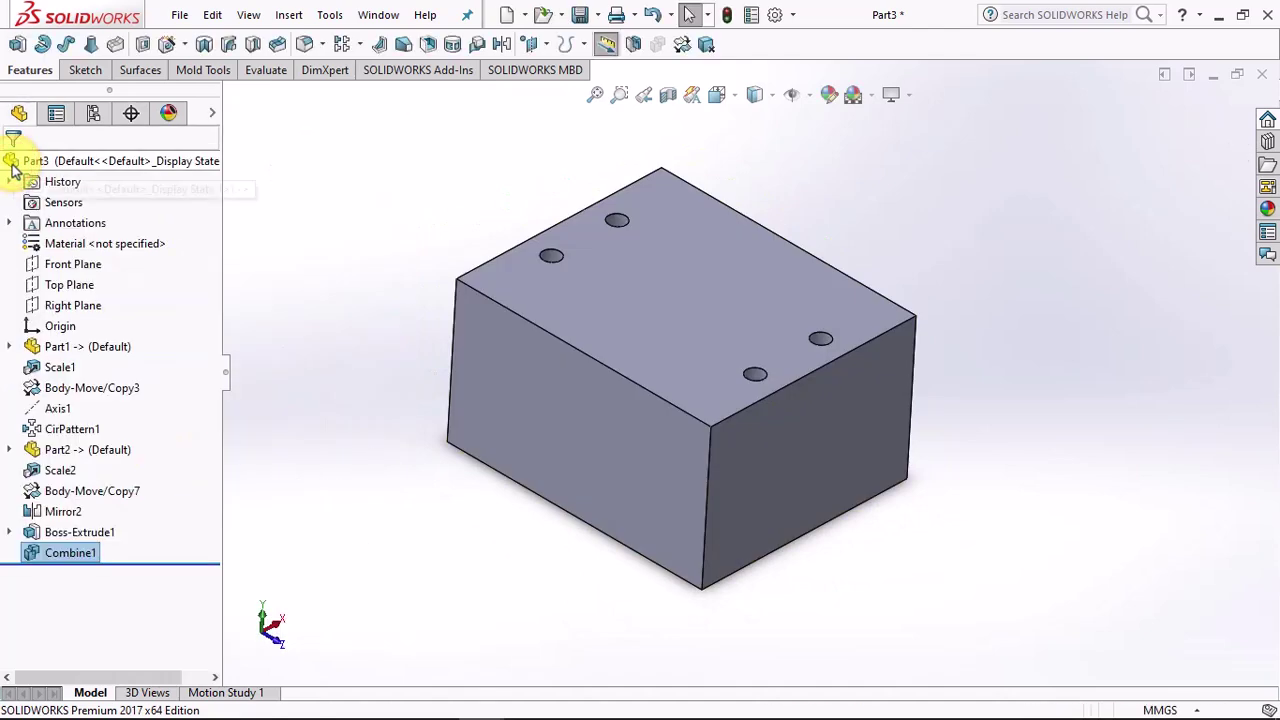
- Split the block at the Top Plane into two bodies
click(60, 285)
click(633, 44)
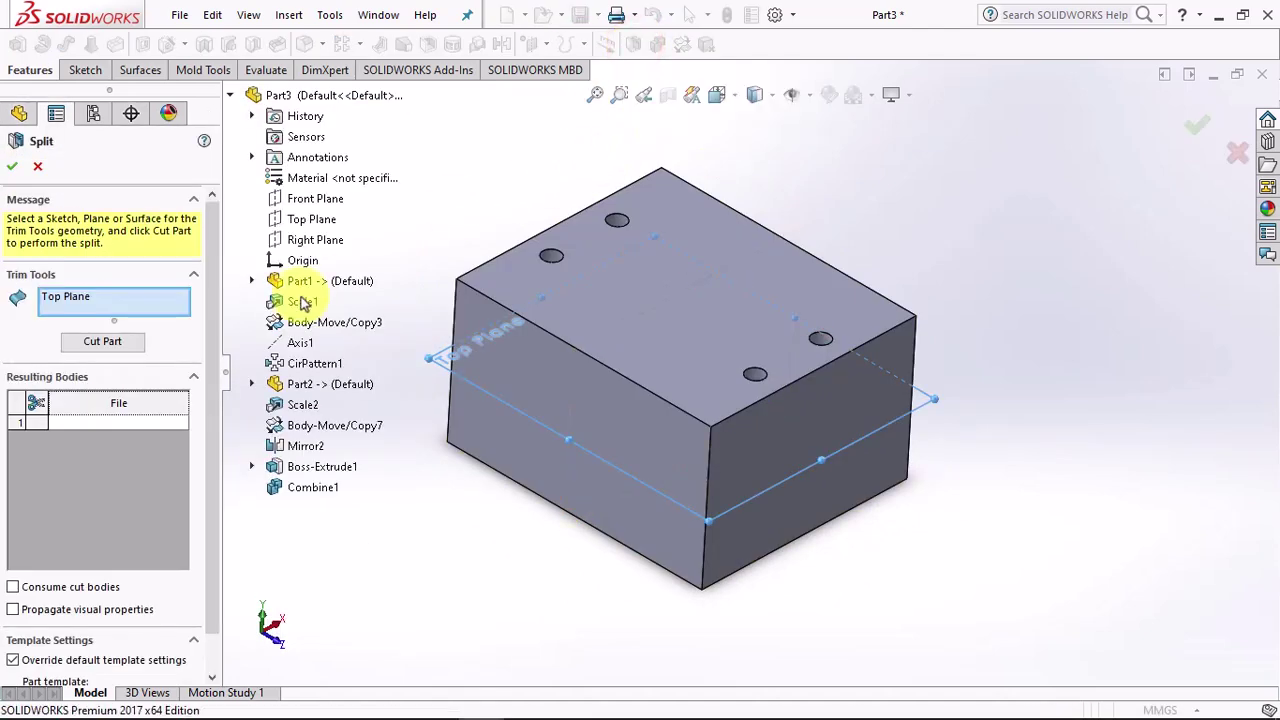
click(104, 344)
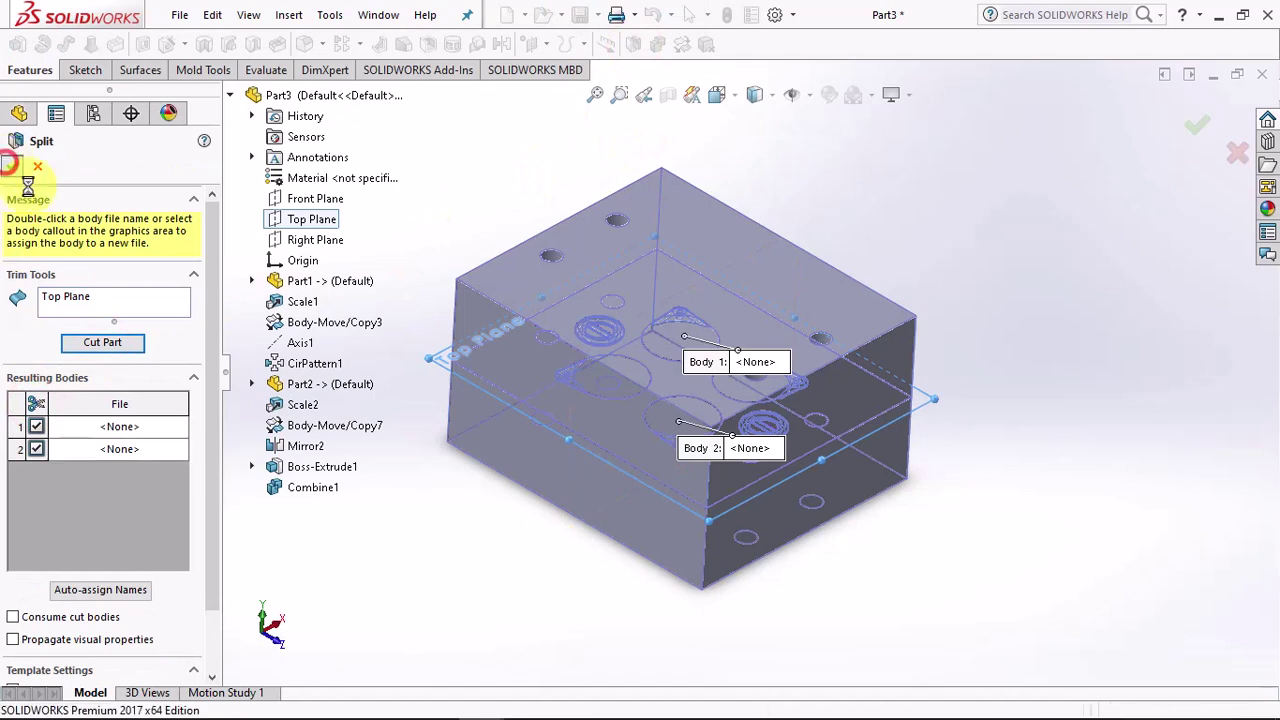
click(9, 163)
- Hide and show each mold half to inspect the cavities on the parting faces
click(609, 286)
click(728, 234)
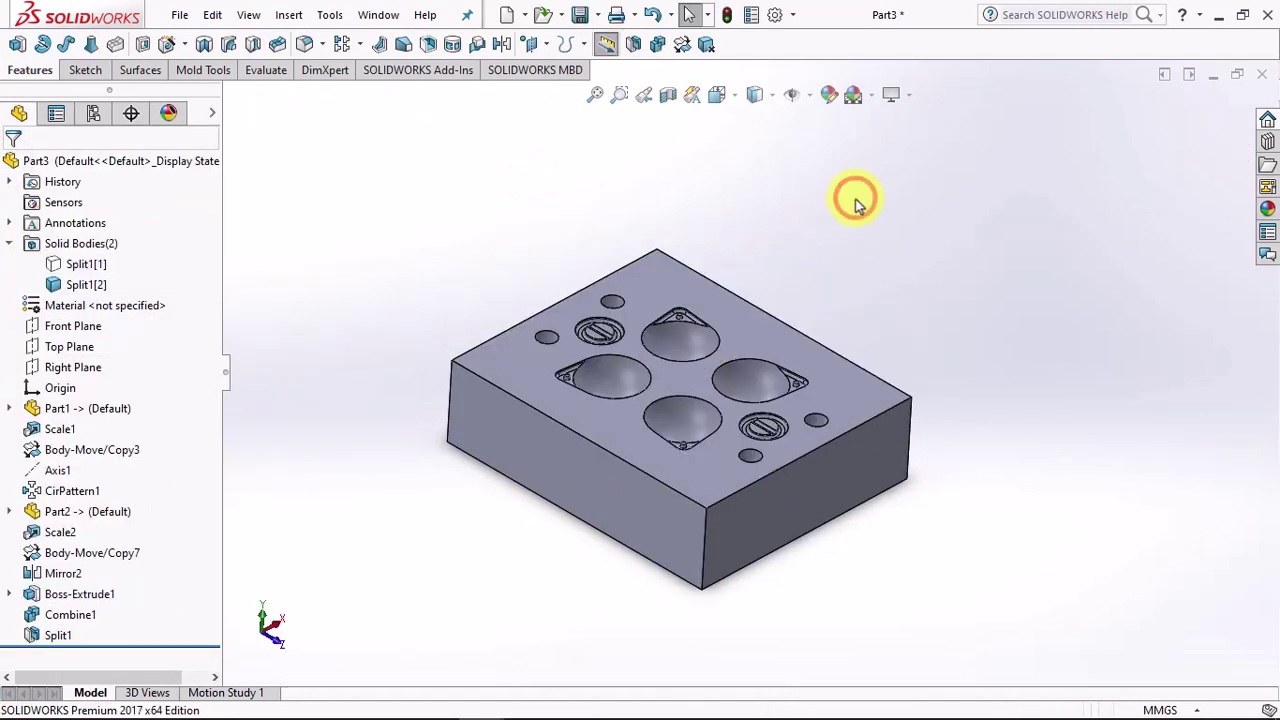
click(652, 14)
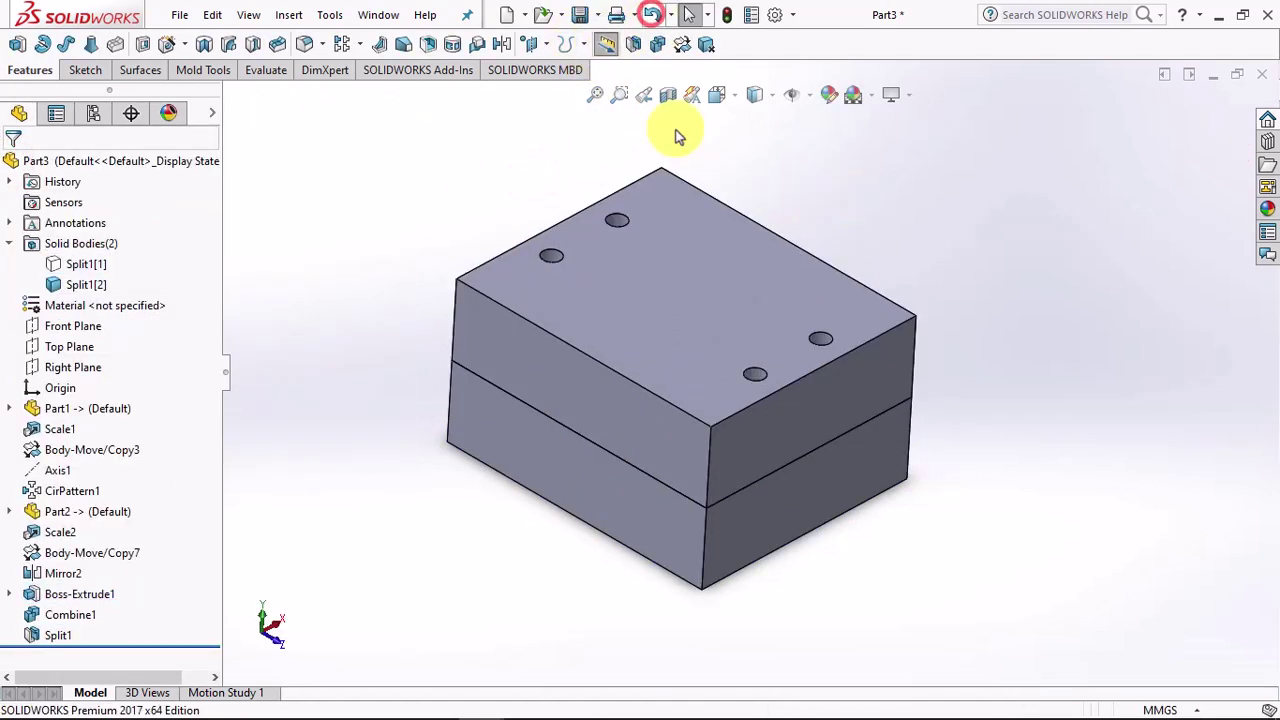
click(615, 497)
click(729, 428)
click(989, 474)
mouse_move(947, 487)
middle_down()
mouse_move(898, 450)
mouse_move(922, 234)
middle_up()
mouse_move(767, 500)
middle_down()
mouse_move(814, 449)
mouse_move(771, 263)
mouse_move(540, 176)
middle_up()
- Patch the four small pin holes in one mold half using Delete Face with Delete and Patch
click(140, 72)
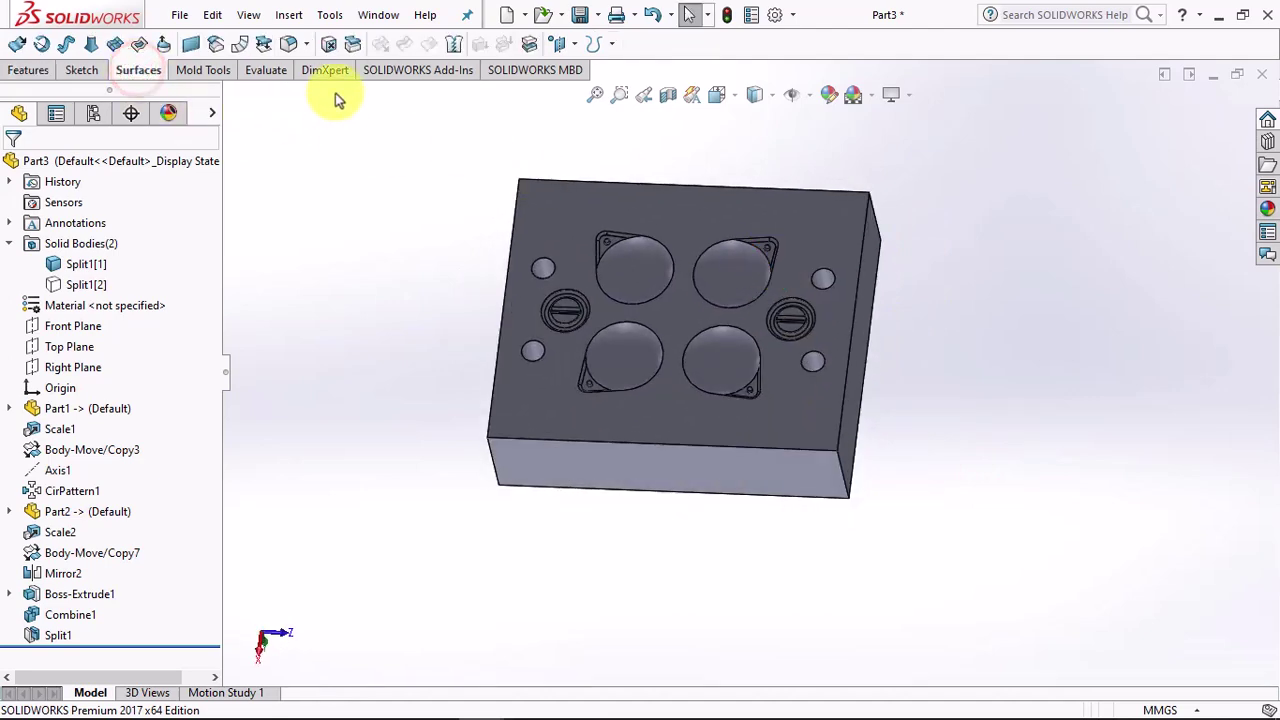
click(323, 43)
scroll(470, 320, down, 2)
click(577, 250)
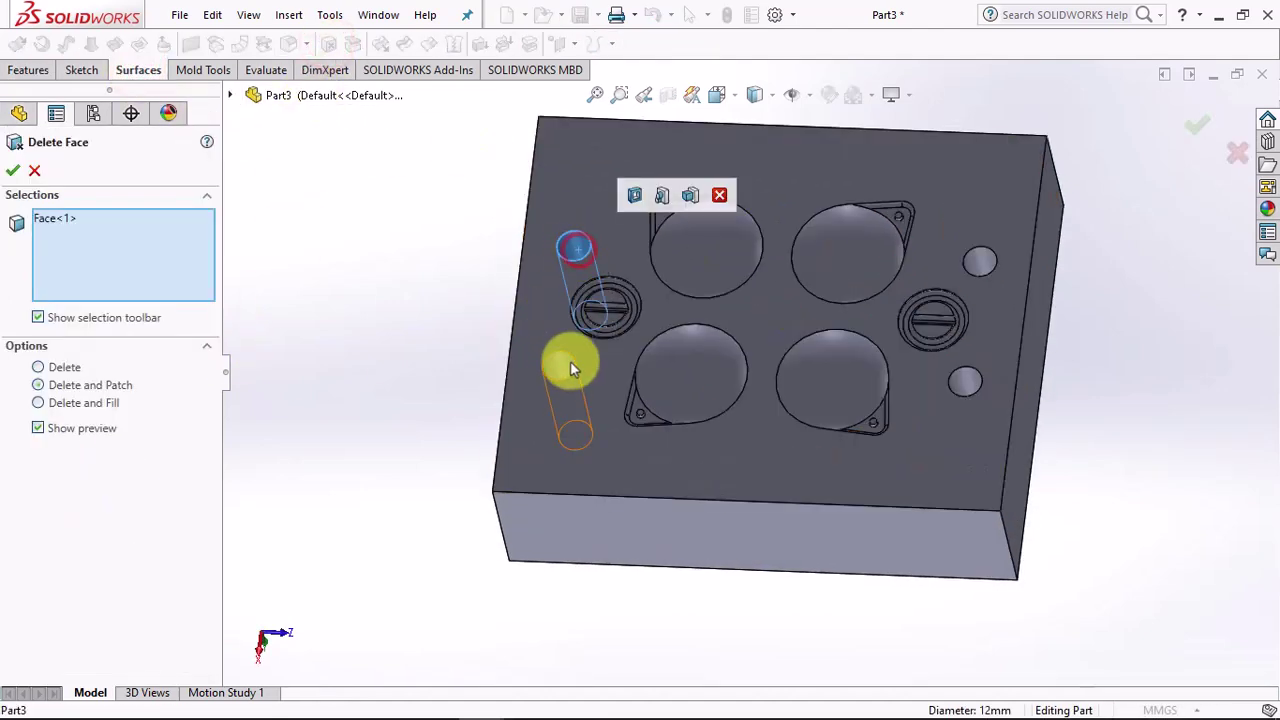
click(560, 366)
click(965, 383)
click(982, 260)
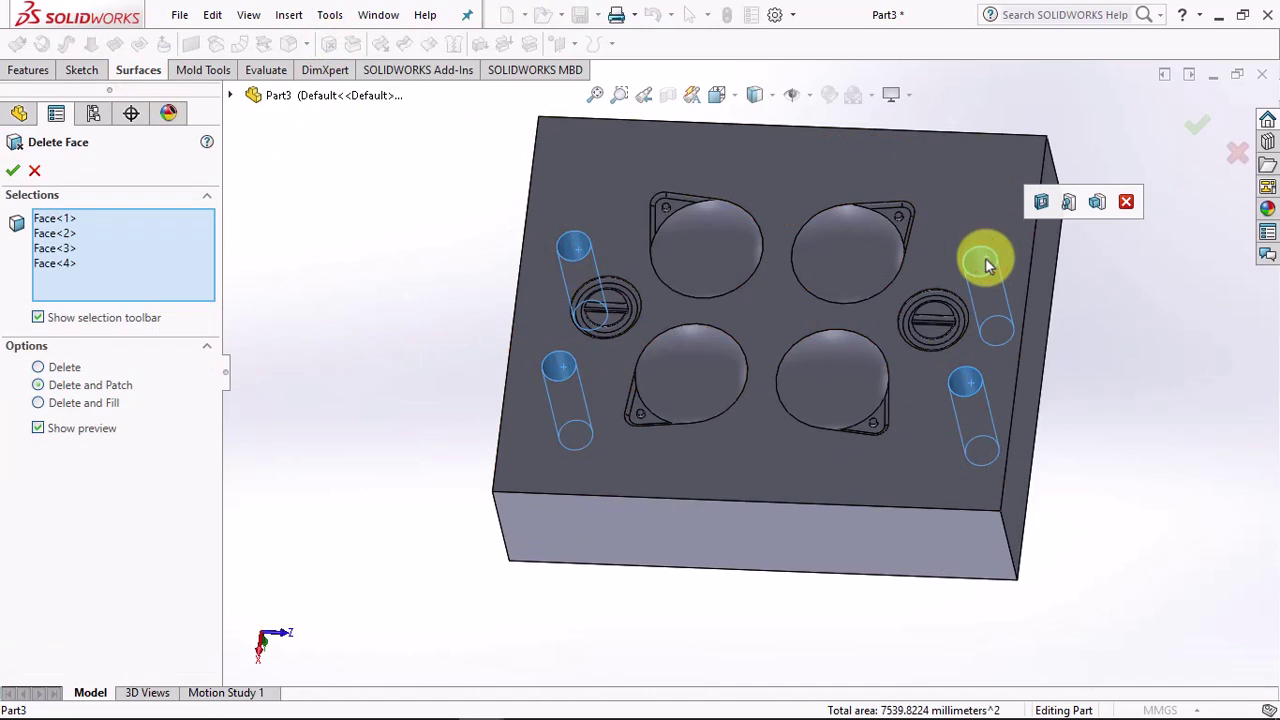
click(1197, 125)
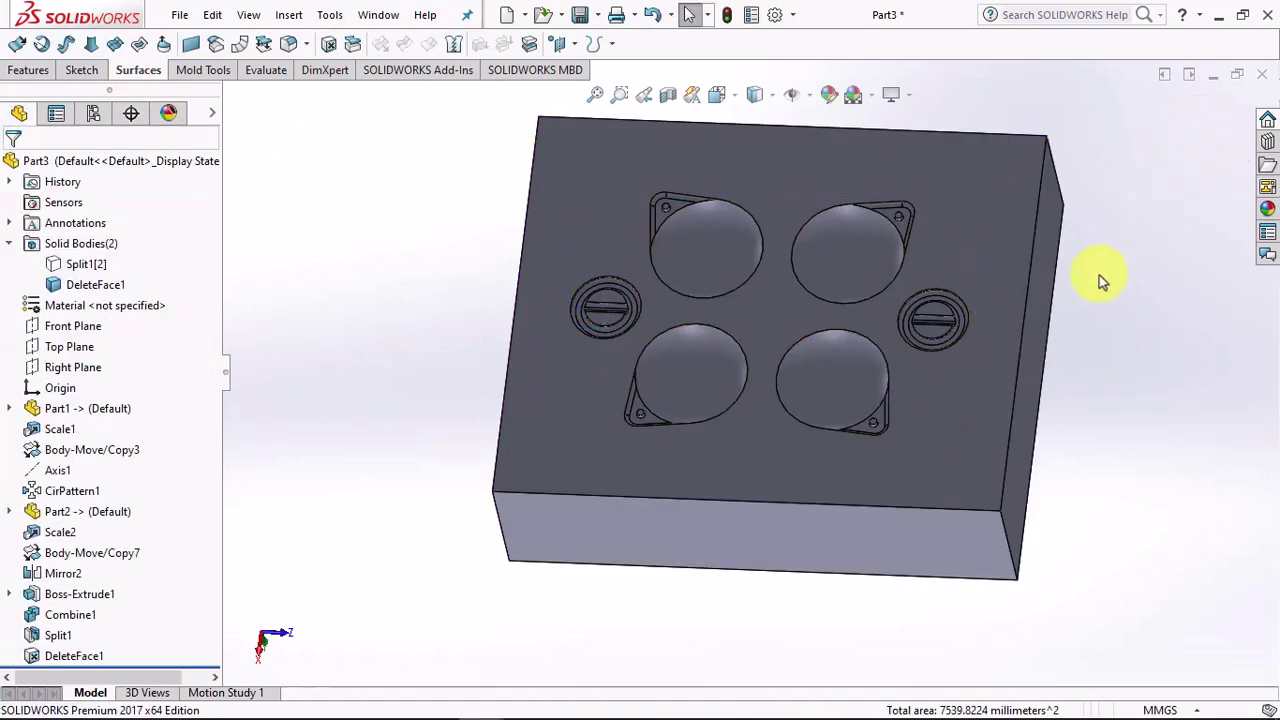
mouse_move(590, 171)
middle_down()
mouse_move(529, 486)
mouse_move(491, 374)
mouse_move(420, 408)
middle_up()
click(86, 263)
- Show the block's Sketch1 and orbit to view the block from below
click(356, 318)
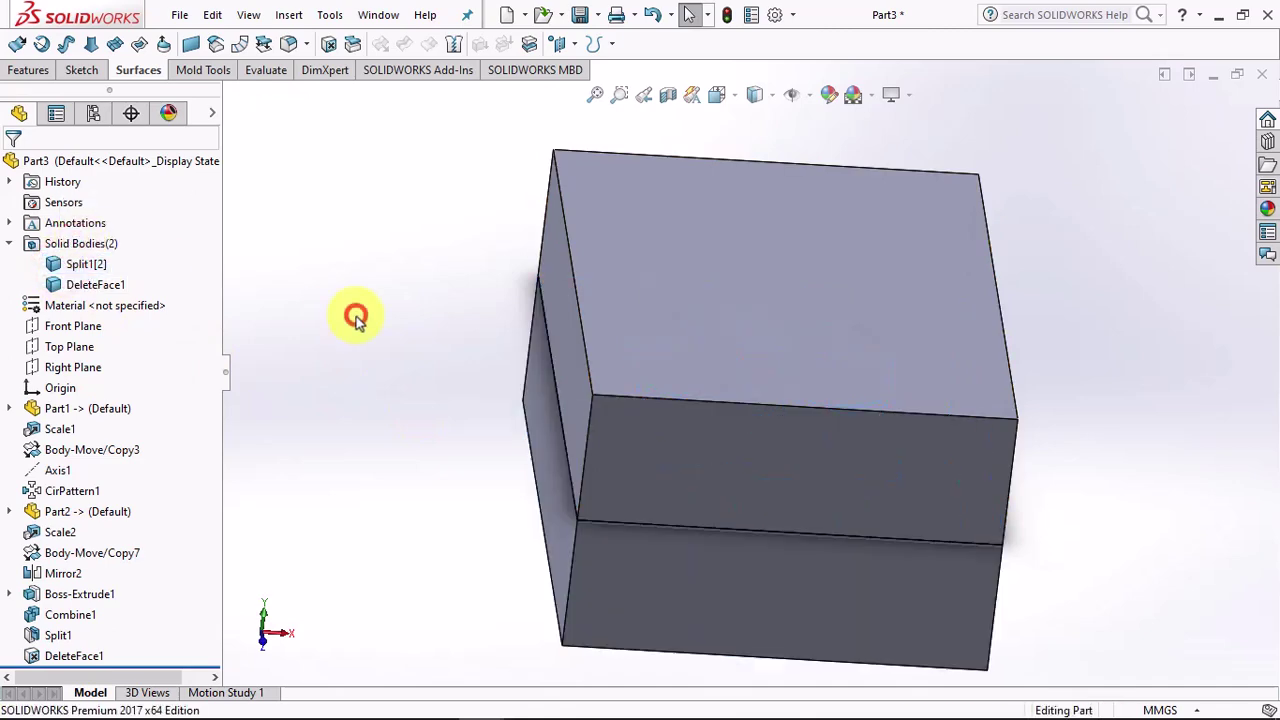
key(z)
click(9, 594)
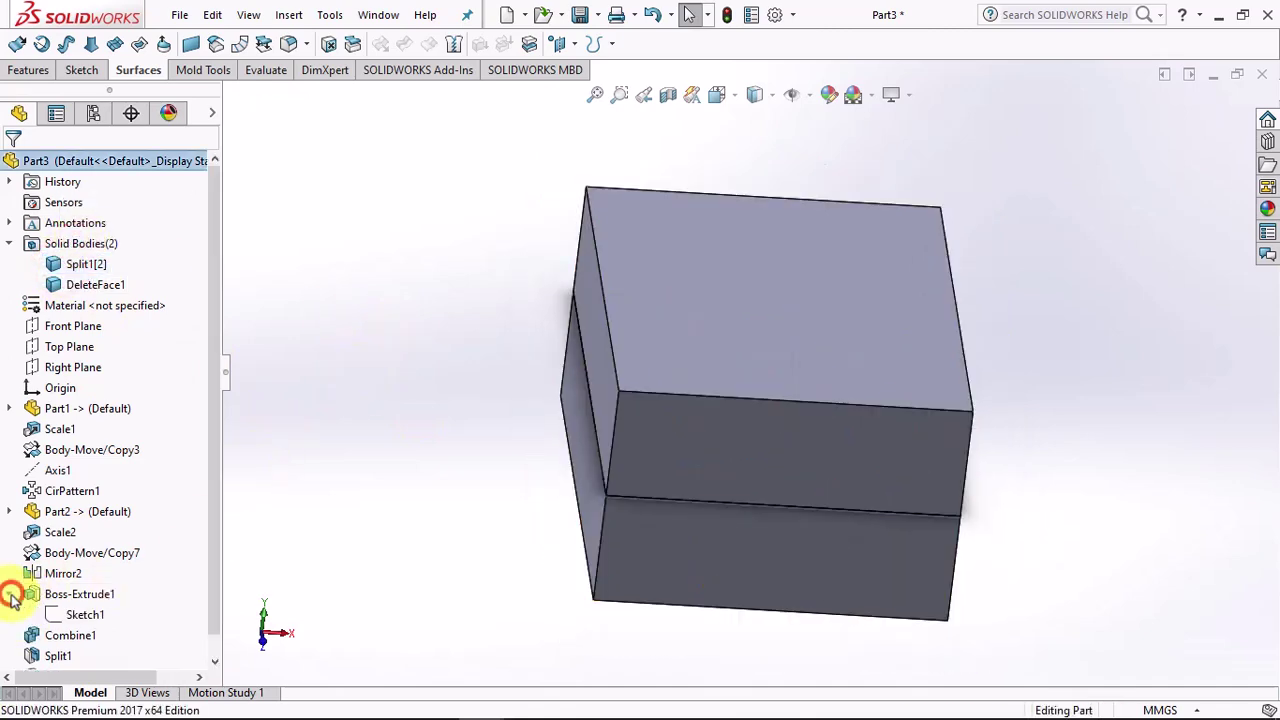
click(85, 614)
click(85, 590)
middle_drag(425, 599, 394, 273)
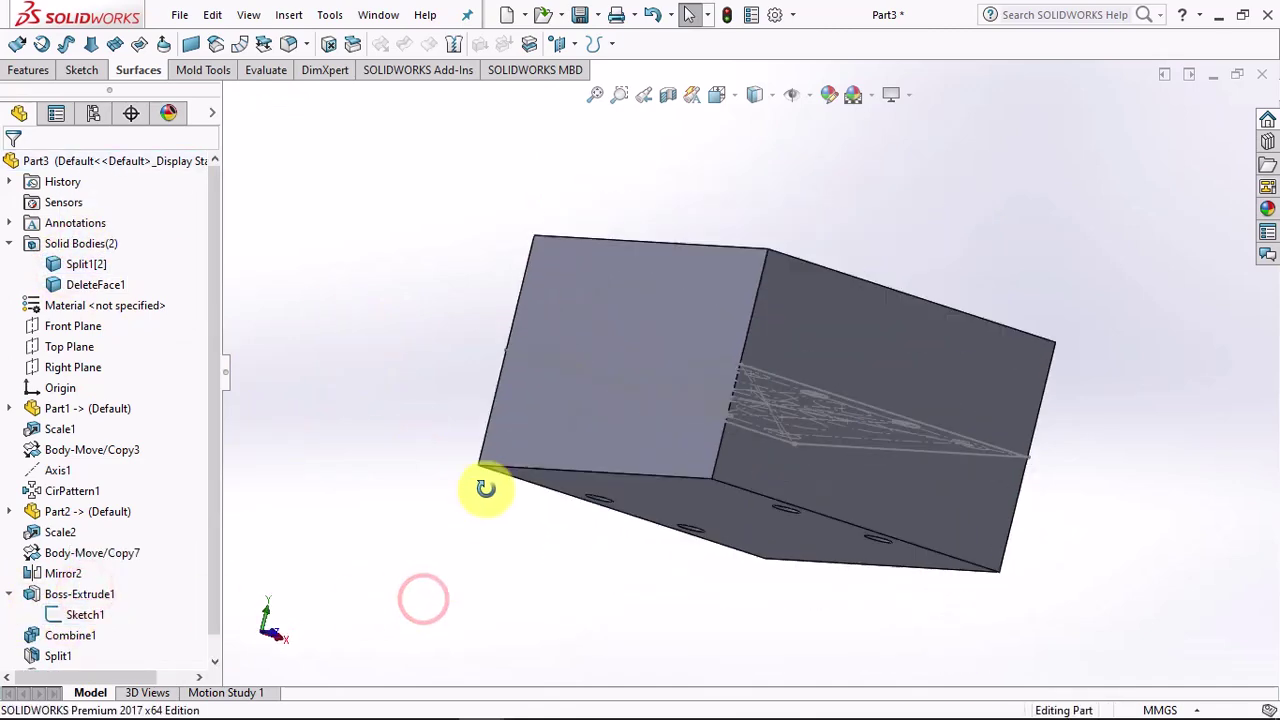
- Define a C-Bored Drilled through hole: Ø16, 21.4 counterbore, 6.3 deep, then start positioning
click(35, 74)
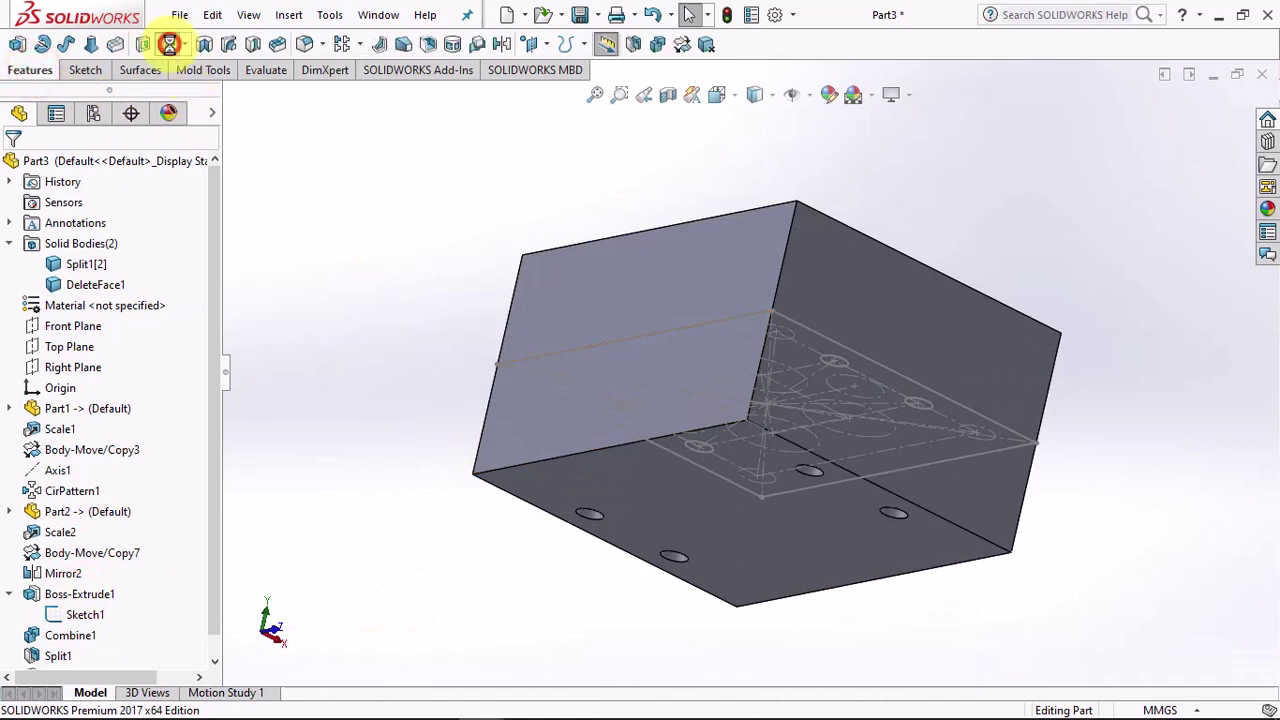
click(128, 435)
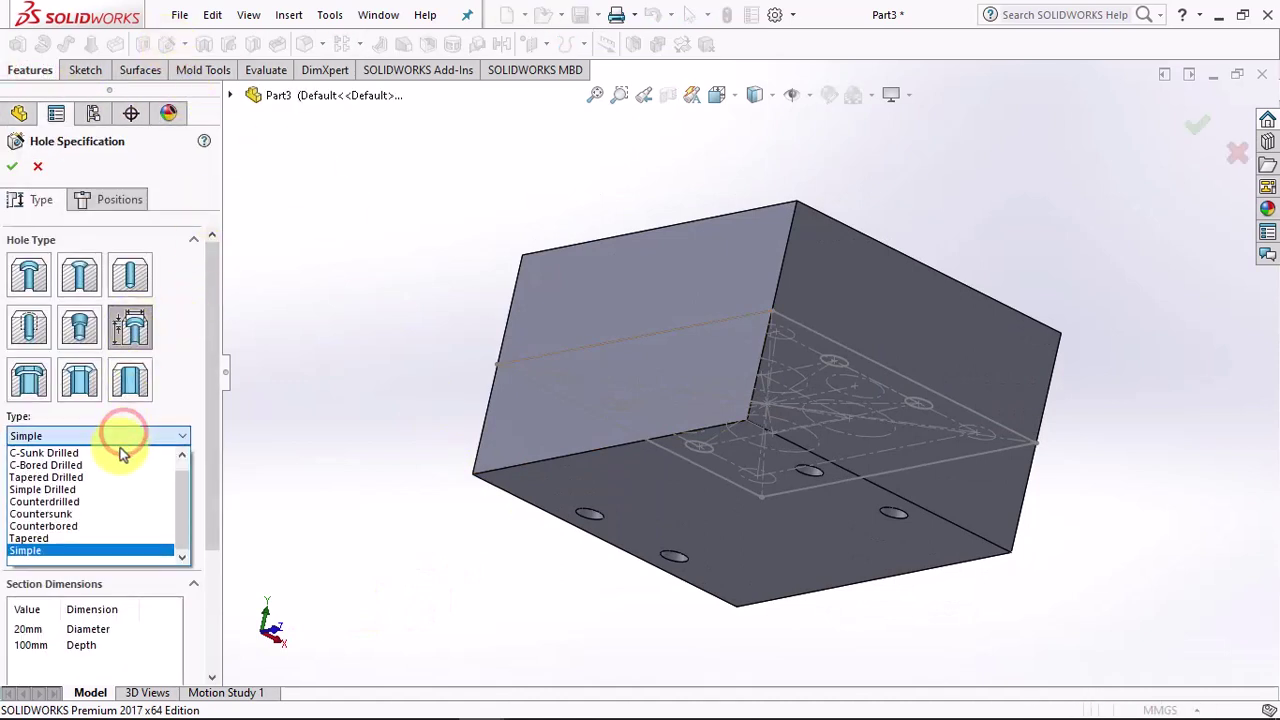
click(114, 454)
drag(211, 500, 213, 625)
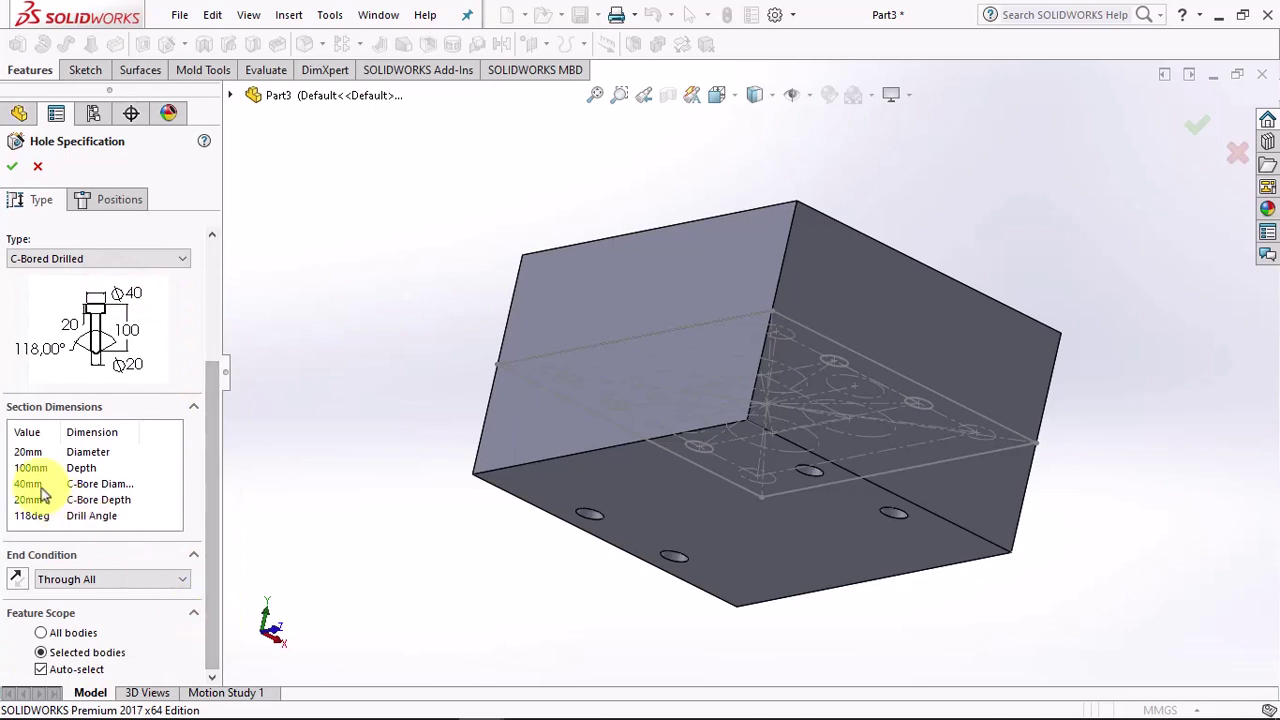
click(30, 451)
text(16)
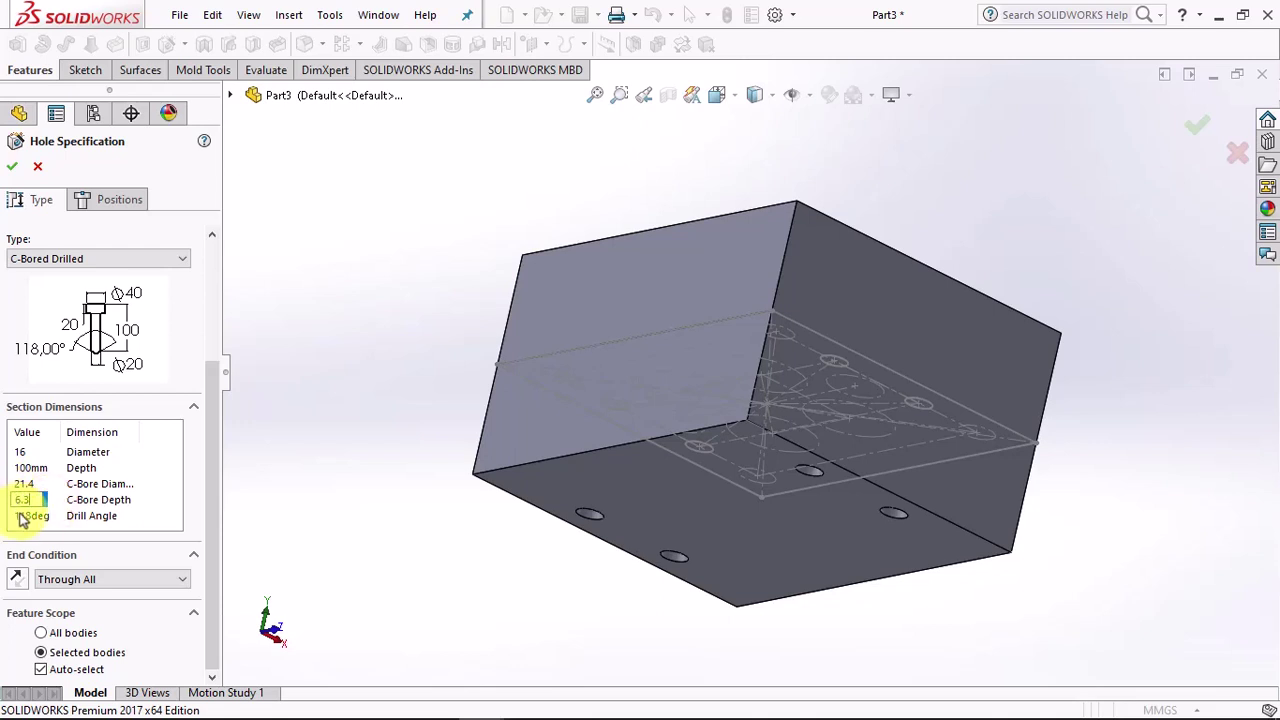
click(115, 199)
click(111, 365)
- Place four hole points near the block's corner guide-pin circles
click(539, 482)
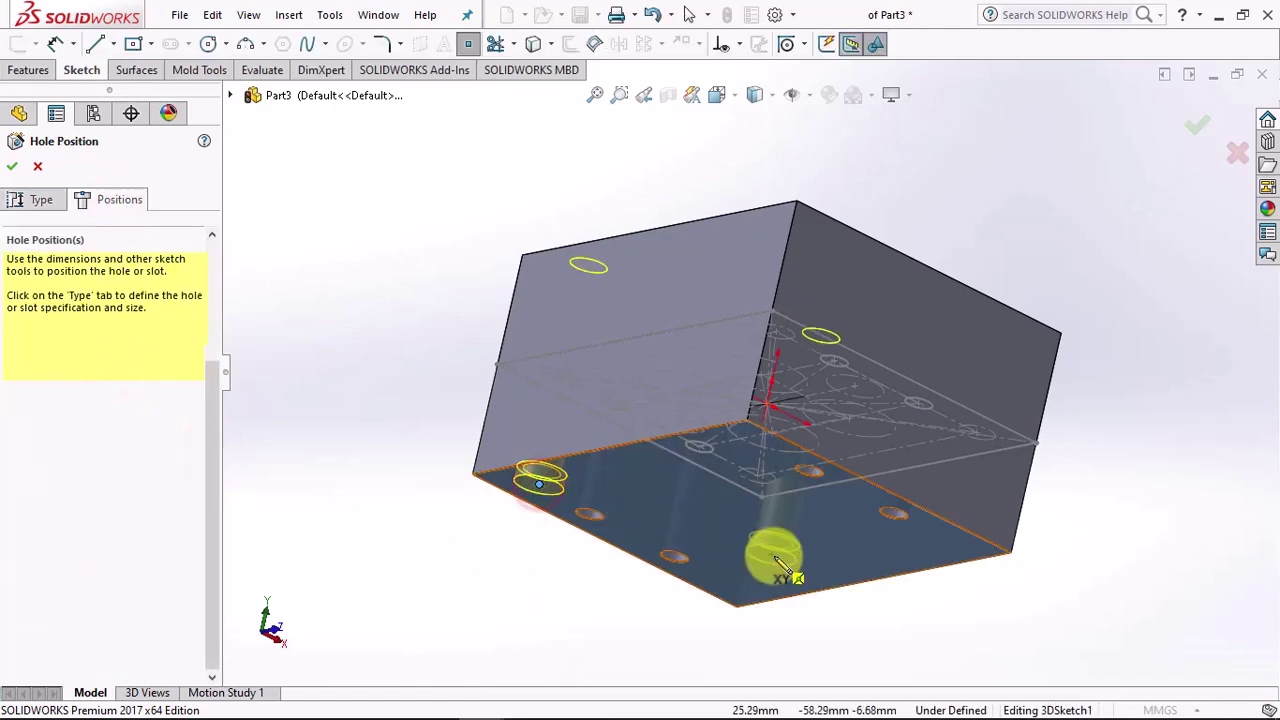
click(741, 634)
click(935, 490)
middle_drag(940, 505, 943, 194)
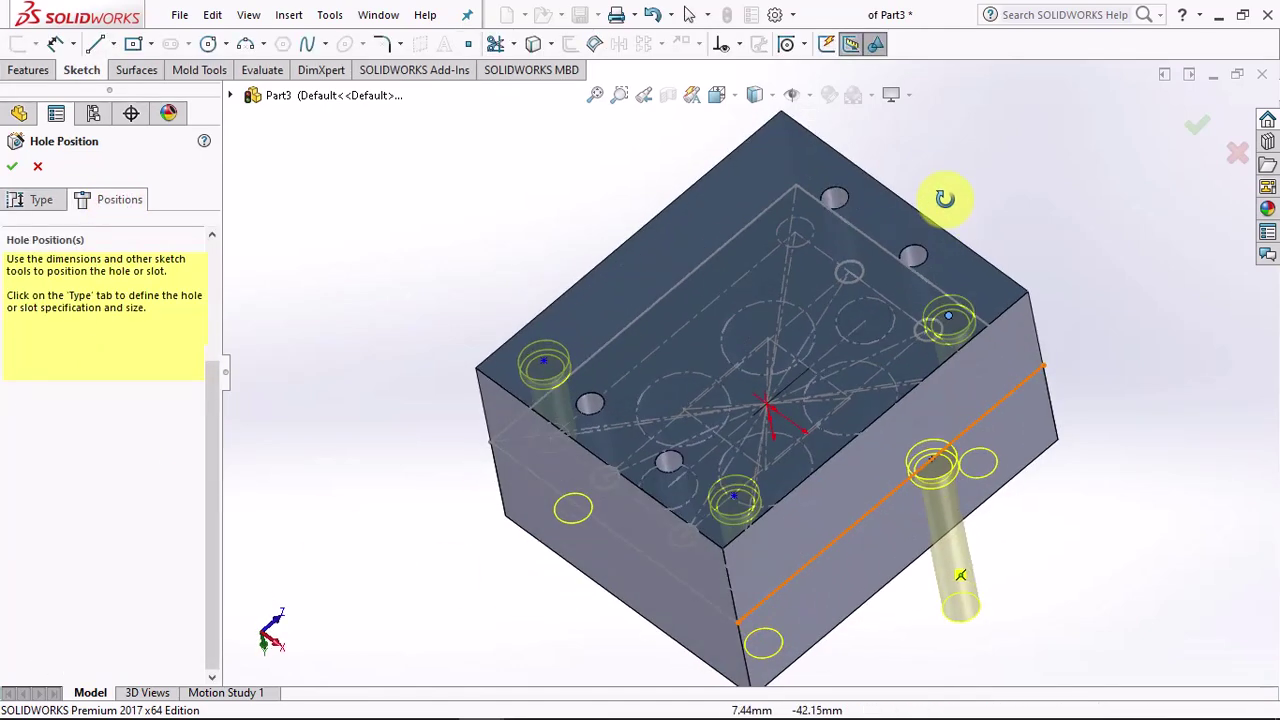
click(768, 150)
- Make the first two hole points concentric with their corner pin circles
click(738, 43)
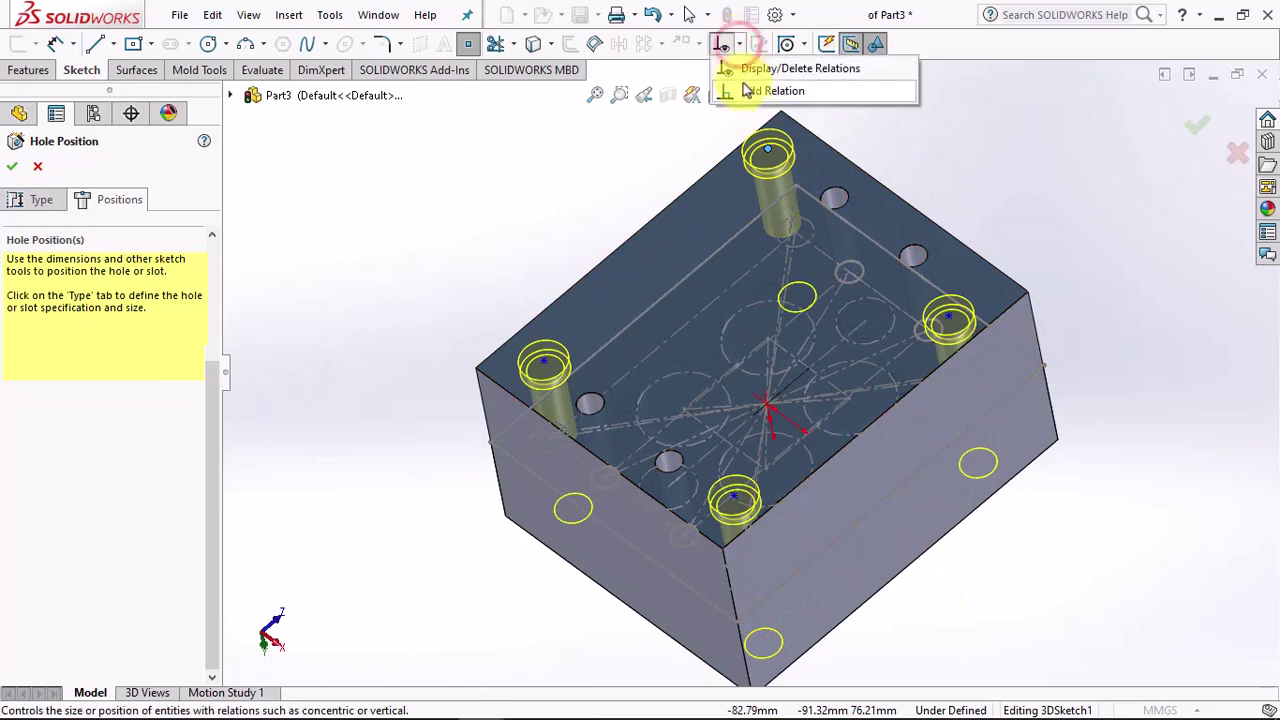
click(775, 86)
middle_drag(801, 237, 821, 240)
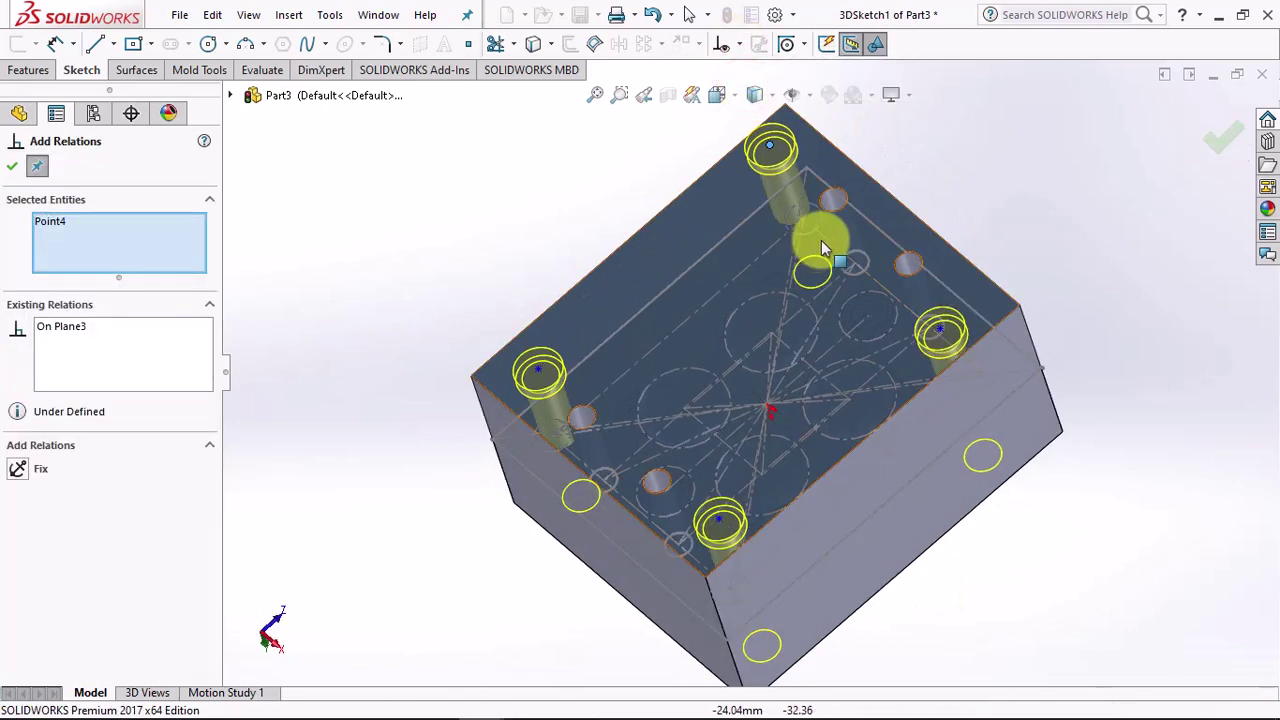
click(821, 226)
click(17, 468)
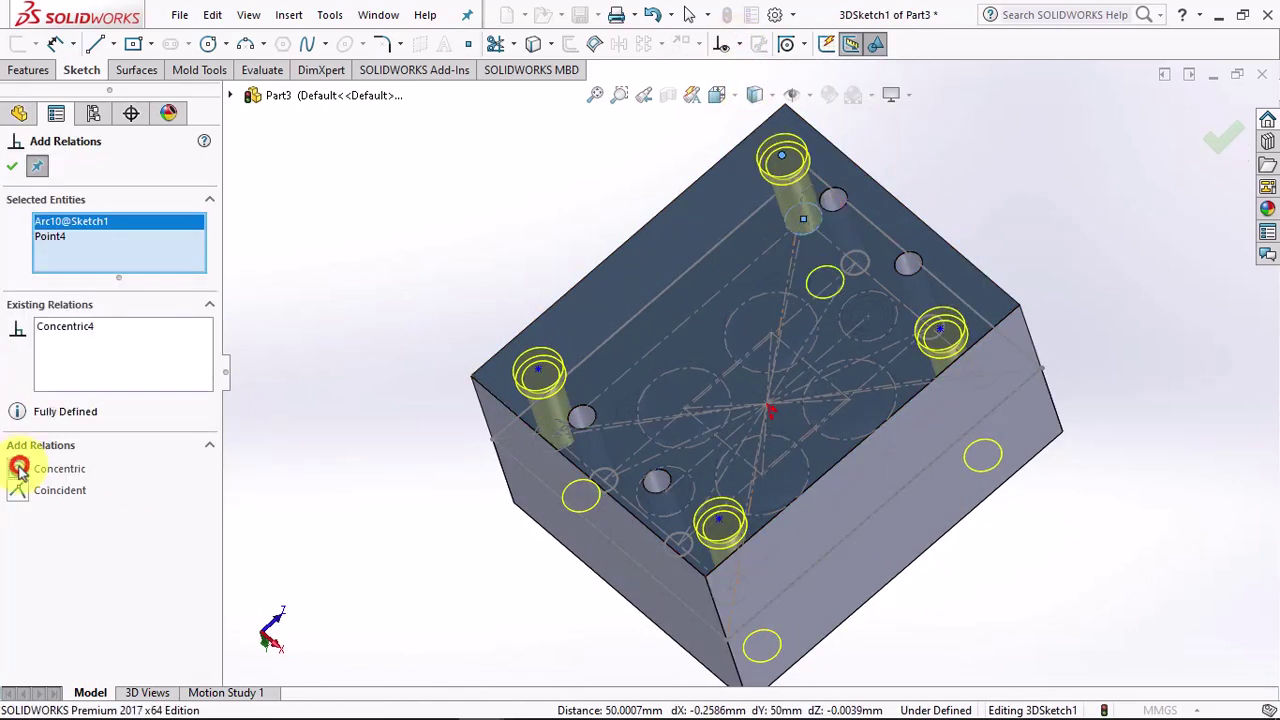
click(538, 369)
middle_drag(543, 378, 557, 452)
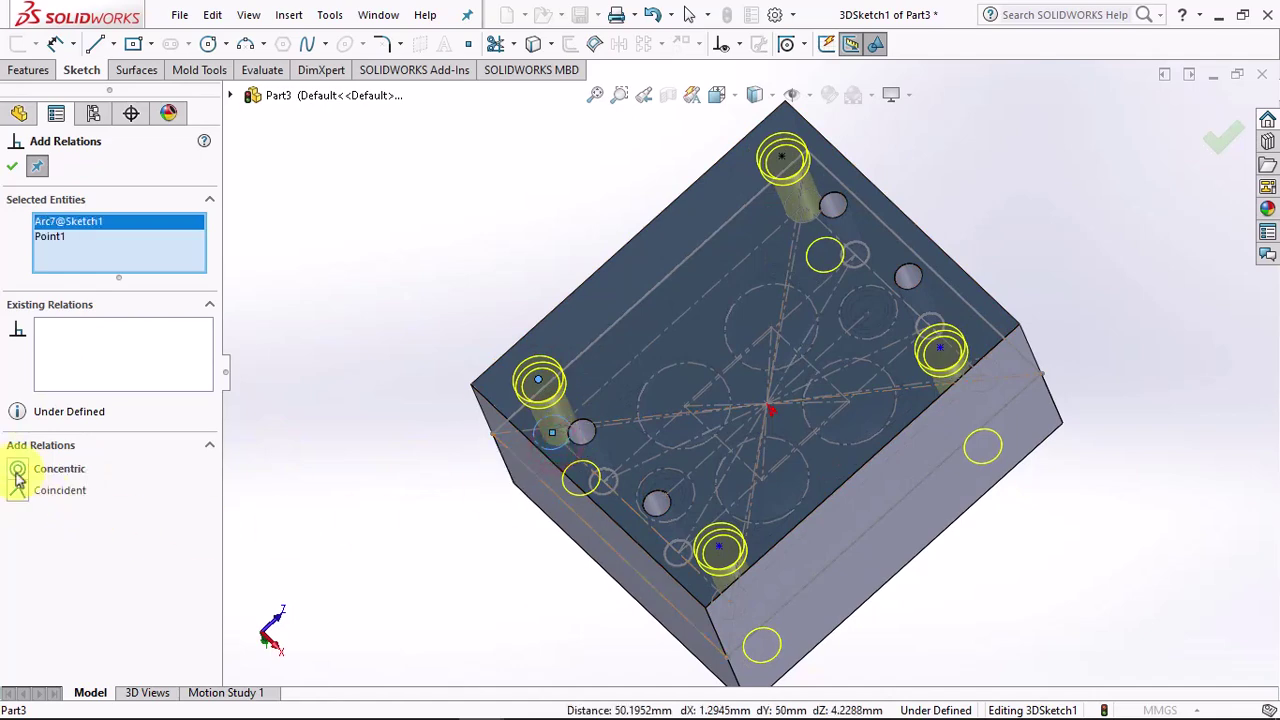
click(17, 468)
- Make the last two hole points concentric with their pin circles and finish Hole1
click(719, 546)
middle_drag(714, 543, 731, 630)
scroll(725, 610, up, 4)
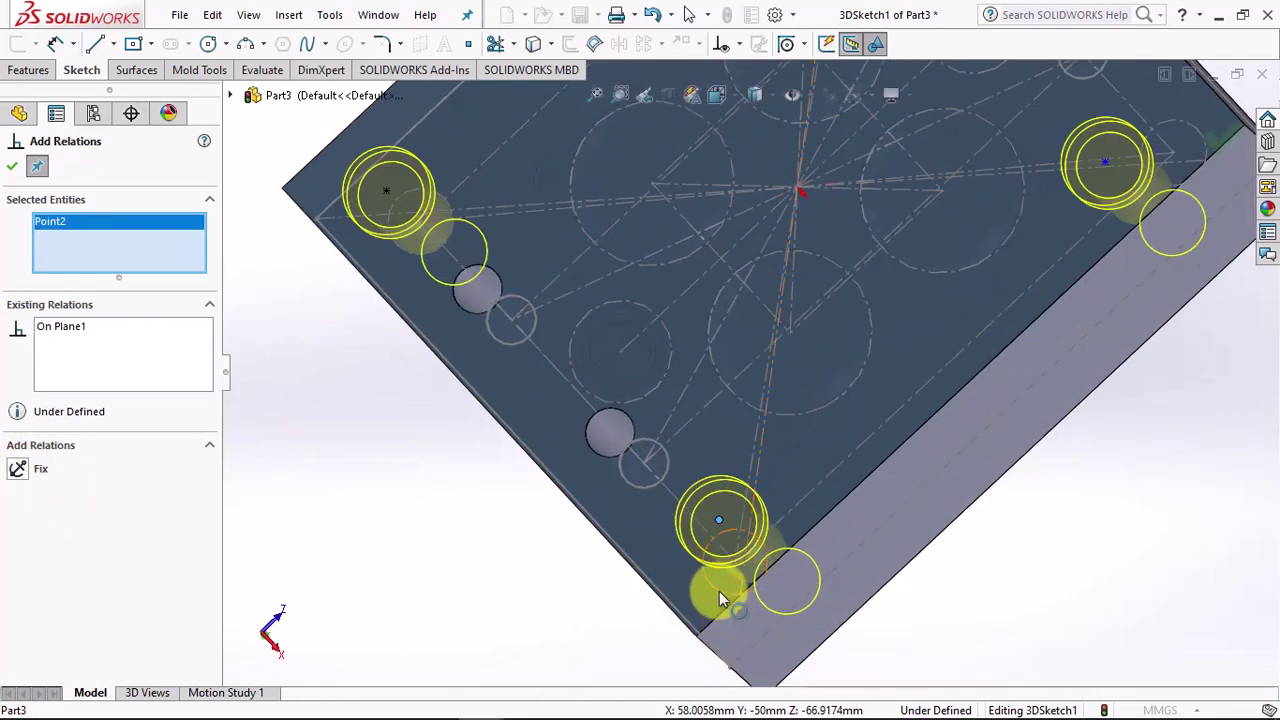
click(719, 591)
click(17, 468)
scroll(700, 400, up, 2)
click(918, 248)
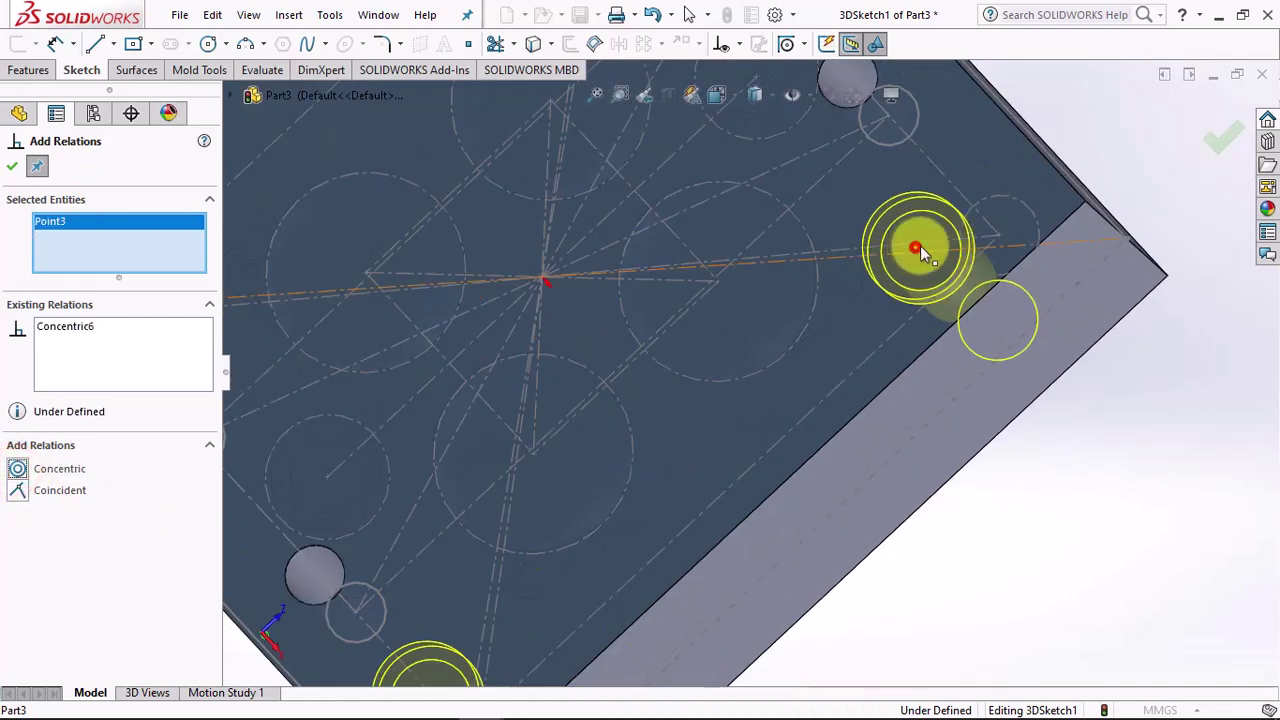
click(1010, 200)
click(17, 468)
scroll(607, 416, down, 3)
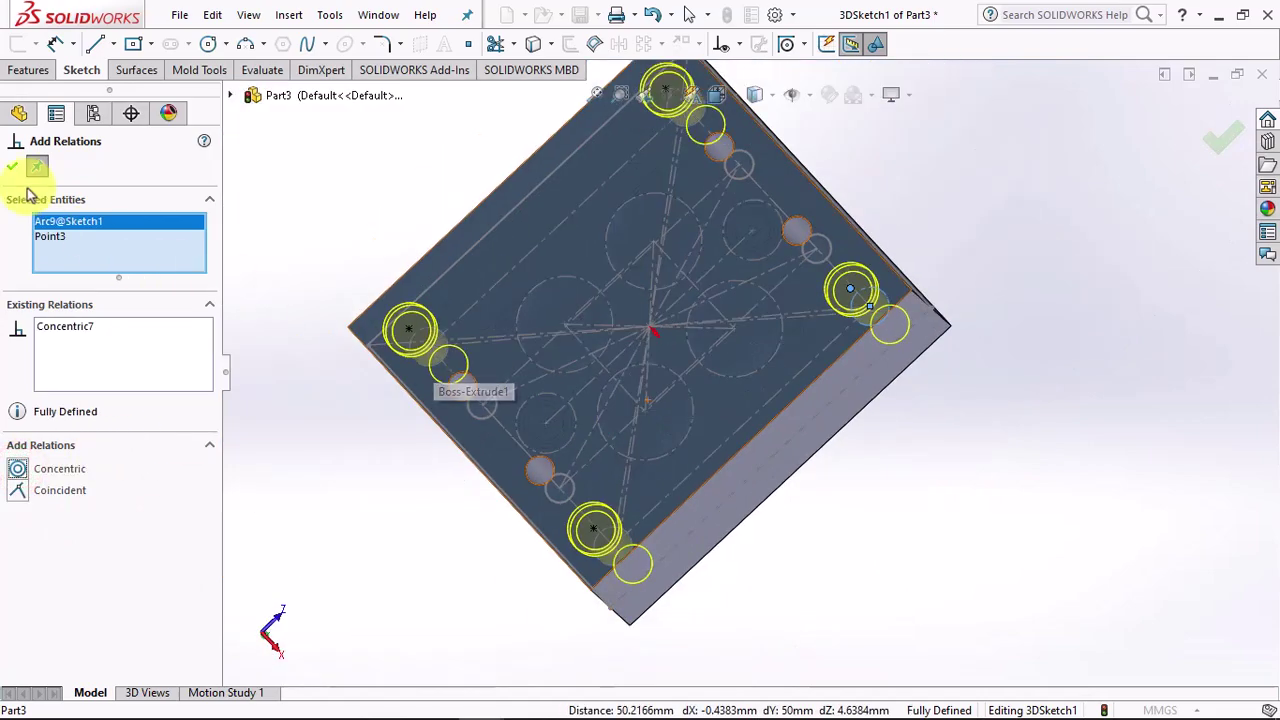
click(12, 166)
click(12, 166)
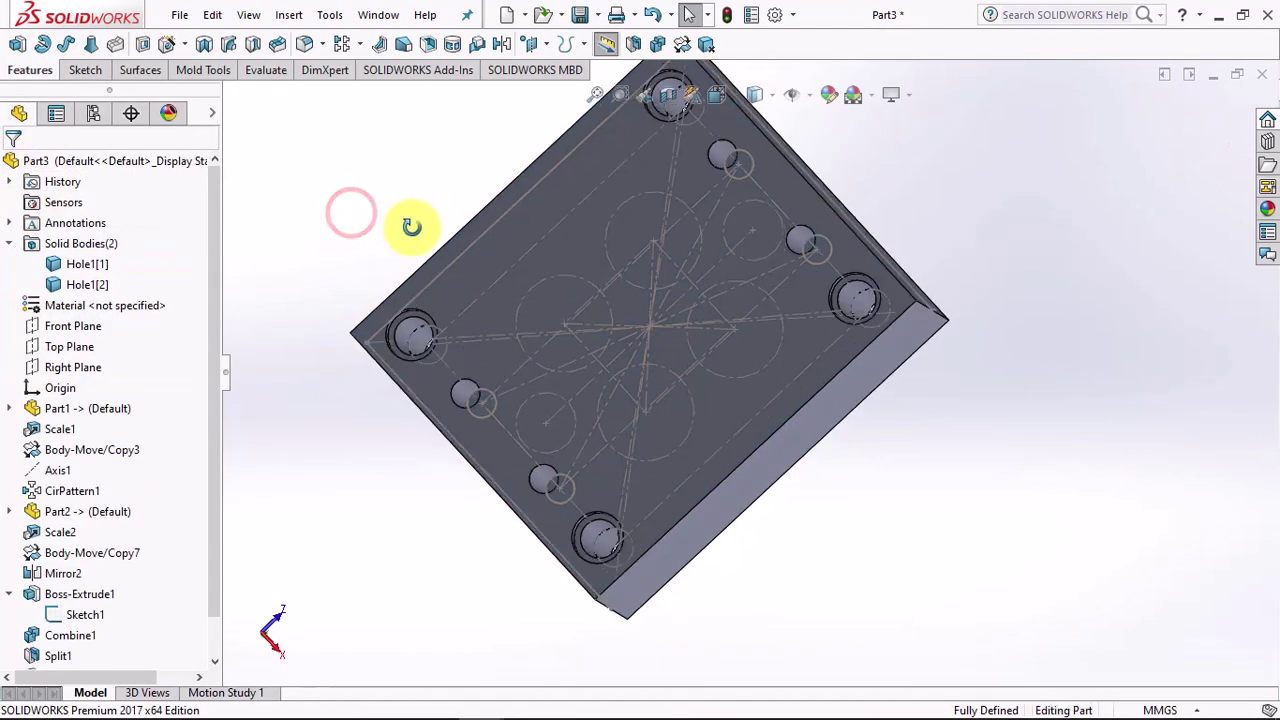
- Hide the lower mold half body Hole1[1] so only the upper block shows
mouse_move(411, 226)
middle_down()
mouse_move(571, 466)
mouse_move(614, 506)
middle_up()
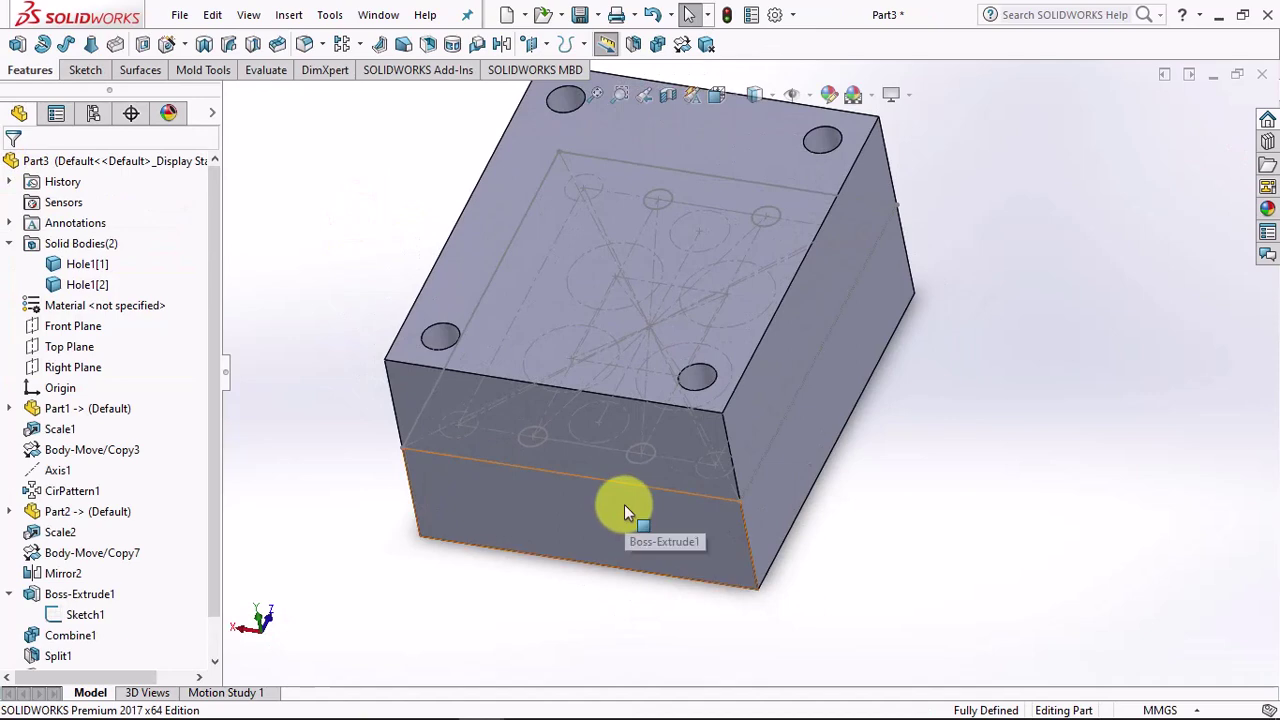
click(634, 480)
click(720, 434)
click(932, 482)
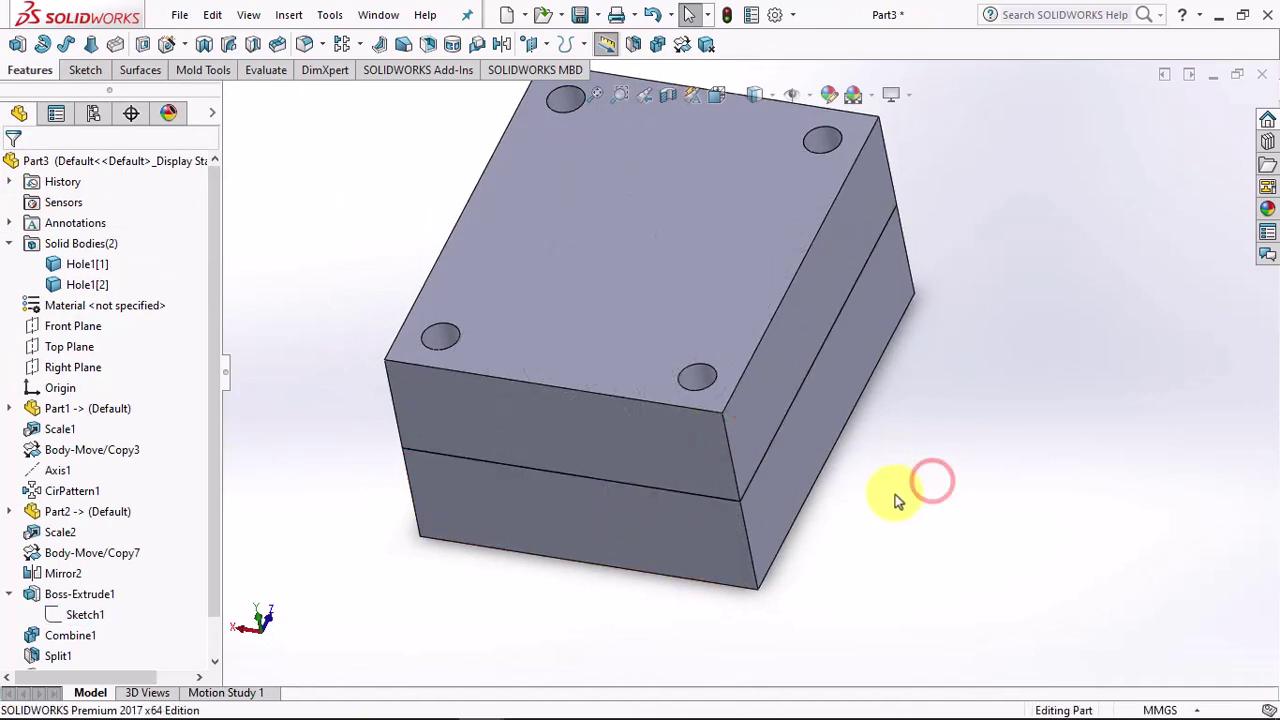
click(663, 518)
click(781, 463)
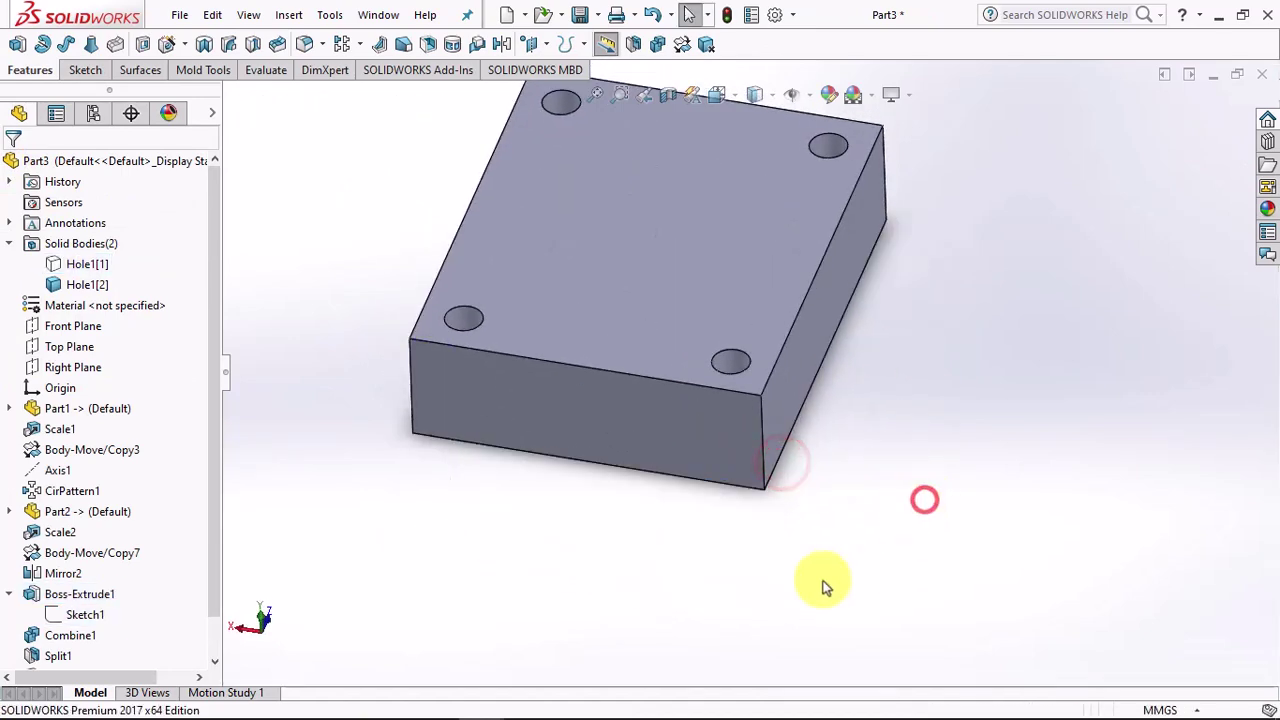
mouse_move(822, 588)
middle_down()
mouse_move(886, 297)
mouse_move(777, 531)
mouse_move(741, 541)
middle_up()
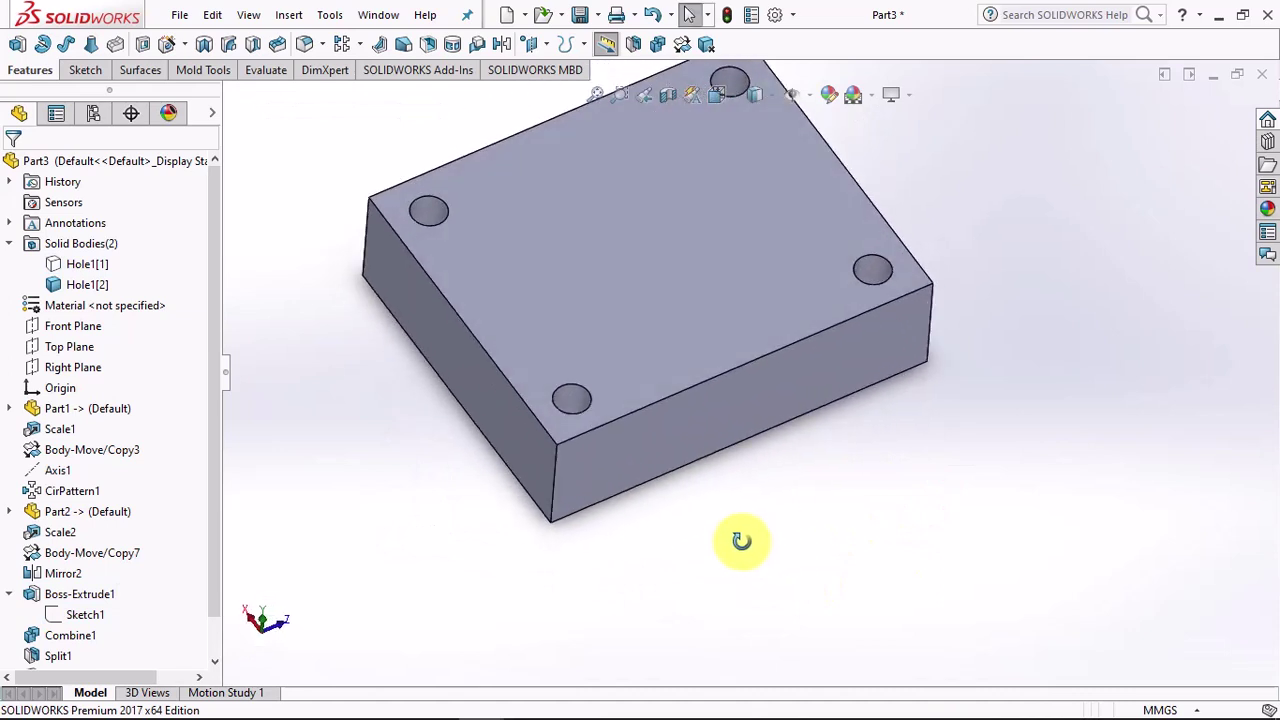
- Define a C-Bored Drilled through hole with Ø25 diameter and 30.3 x 6.3 counterbore
click(168, 46)
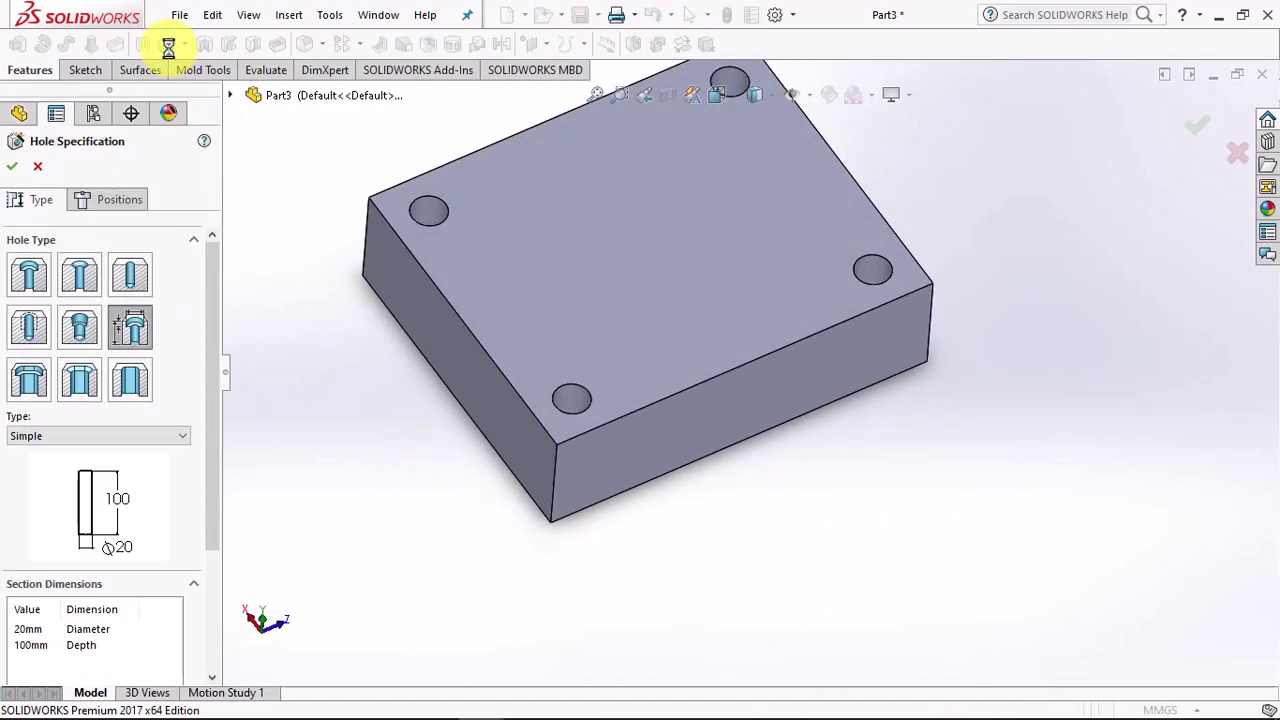
click(130, 327)
click(105, 436)
click(105, 468)
drag(211, 480, 211, 575)
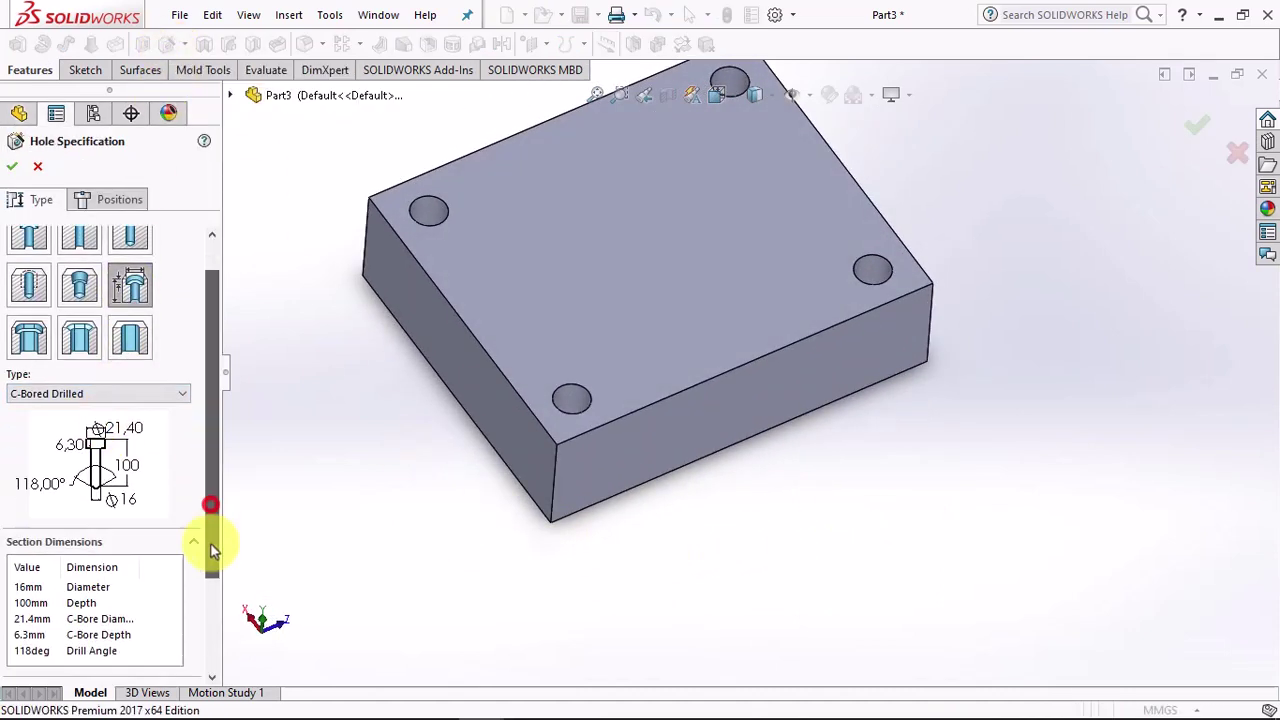
click(27, 492)
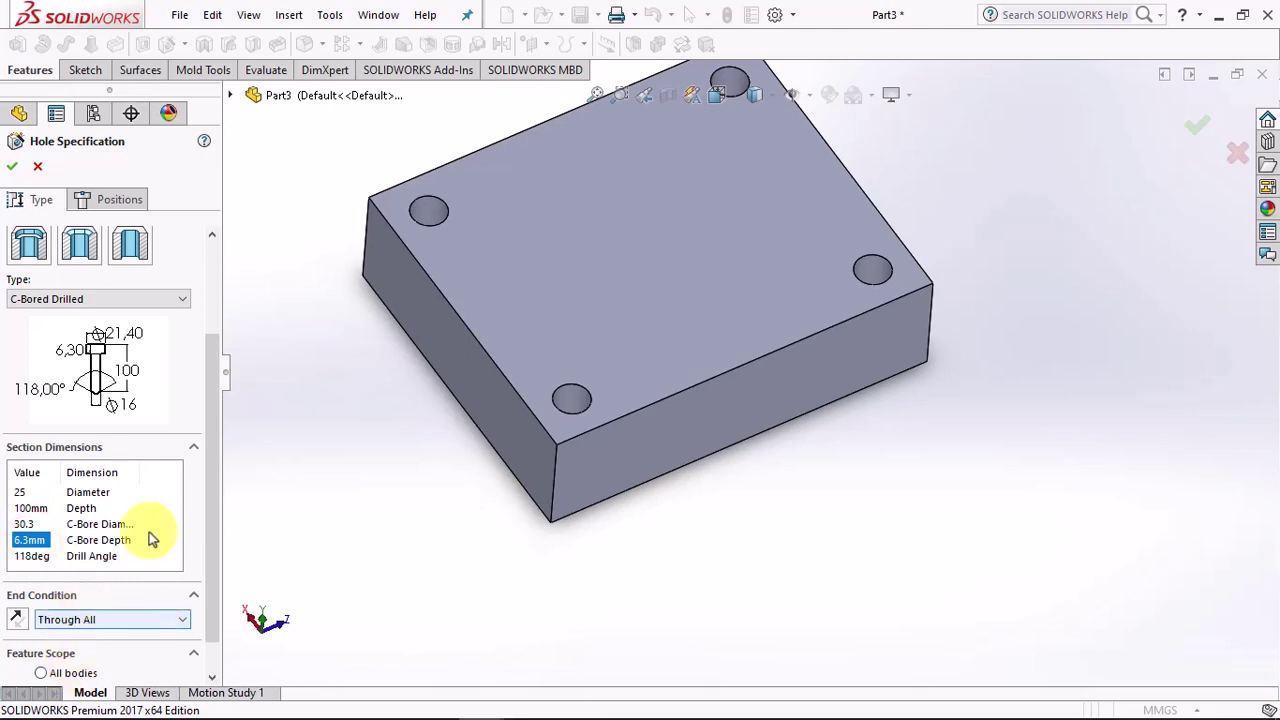
- Place the corner hole points and create the Hole2 counterbored holes
click(108, 199)
click(114, 368)
scroll(429, 210, down, 3)
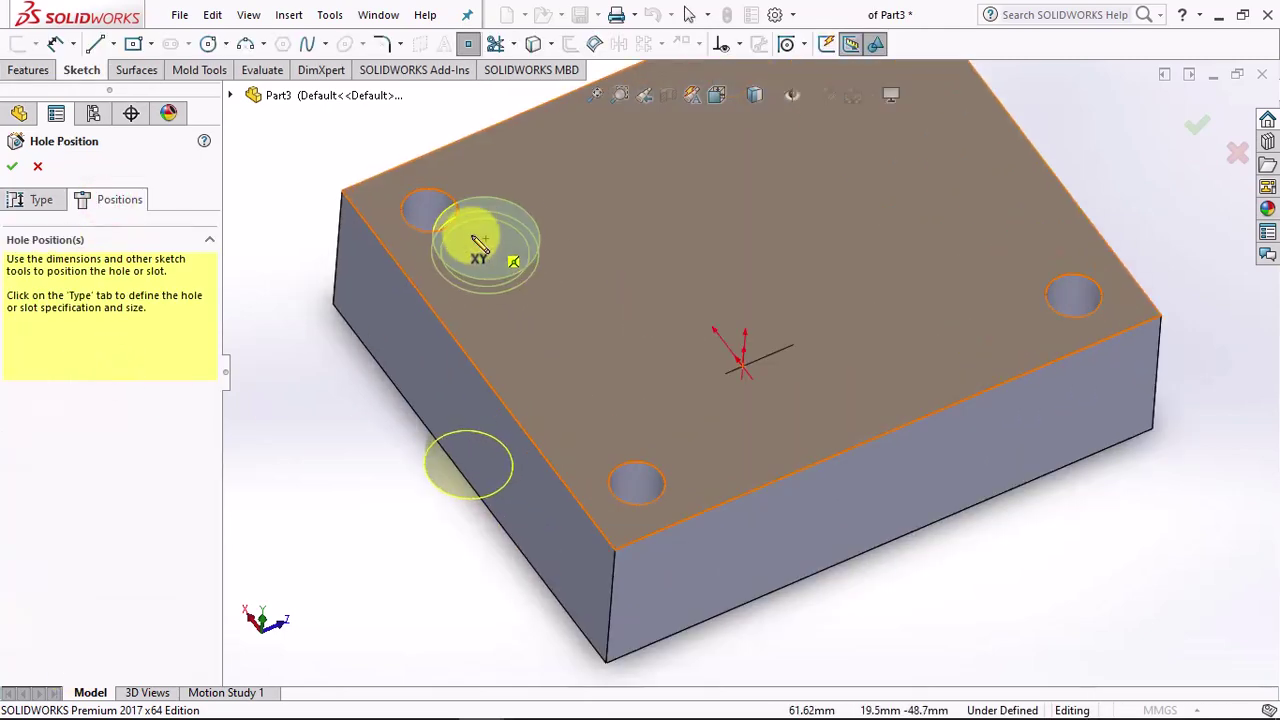
click(636, 483)
click(1073, 298)
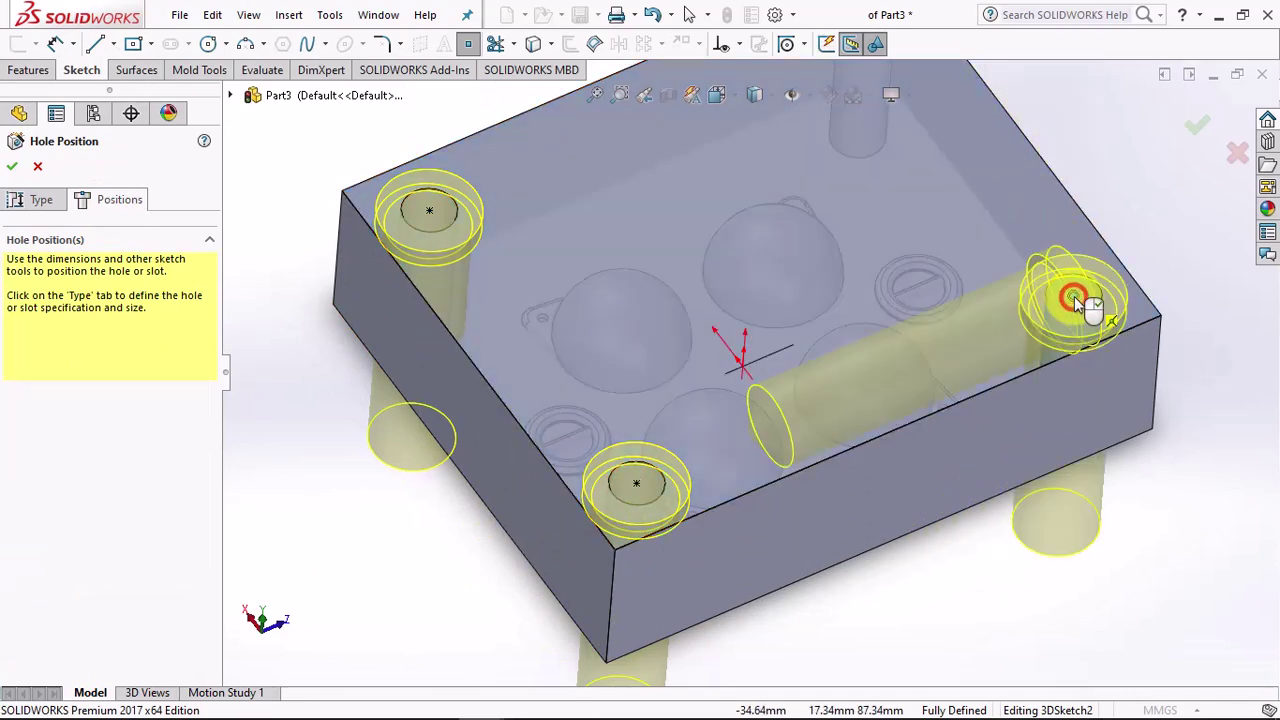
middle_drag(1074, 294, 813, 160)
click(813, 160)
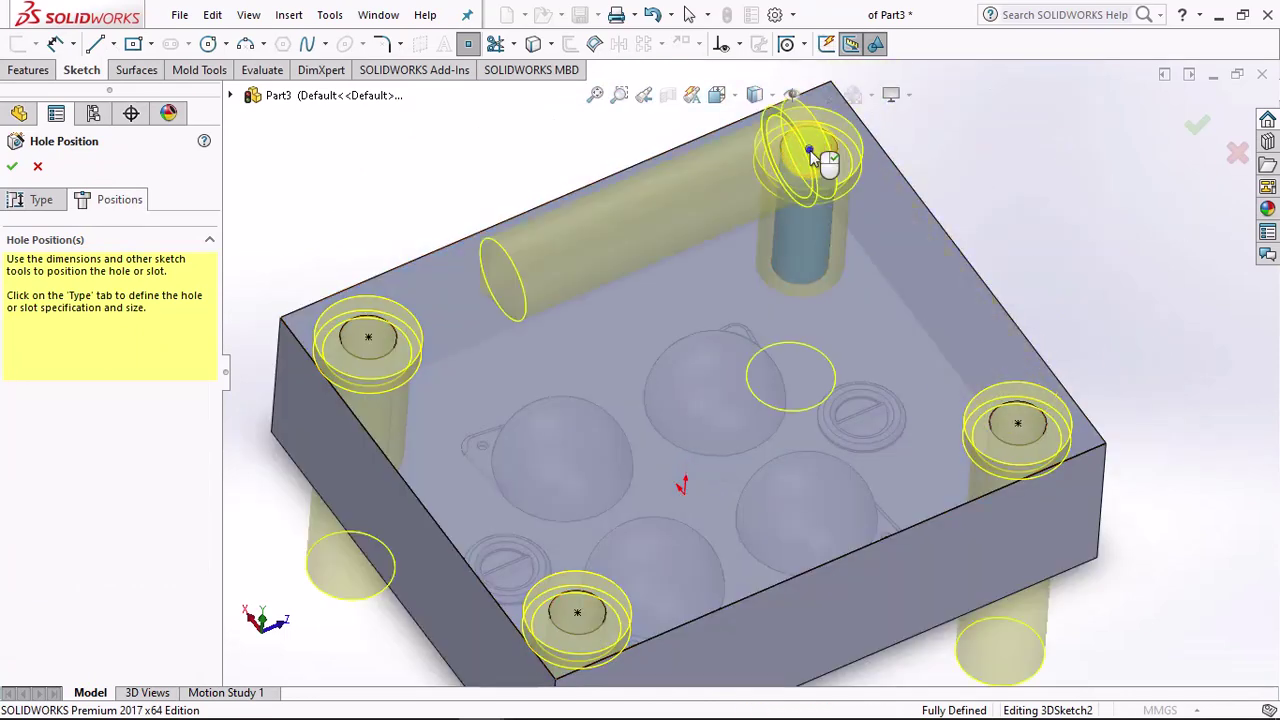
key(Return)
scroll(966, 209, up, 3)
mouse_move(966, 209)
middle_down()
mouse_move(735, 428)
mouse_move(934, 223)
mouse_move(737, 286)
mouse_move(766, 337)
mouse_move(685, 395)
middle_up()
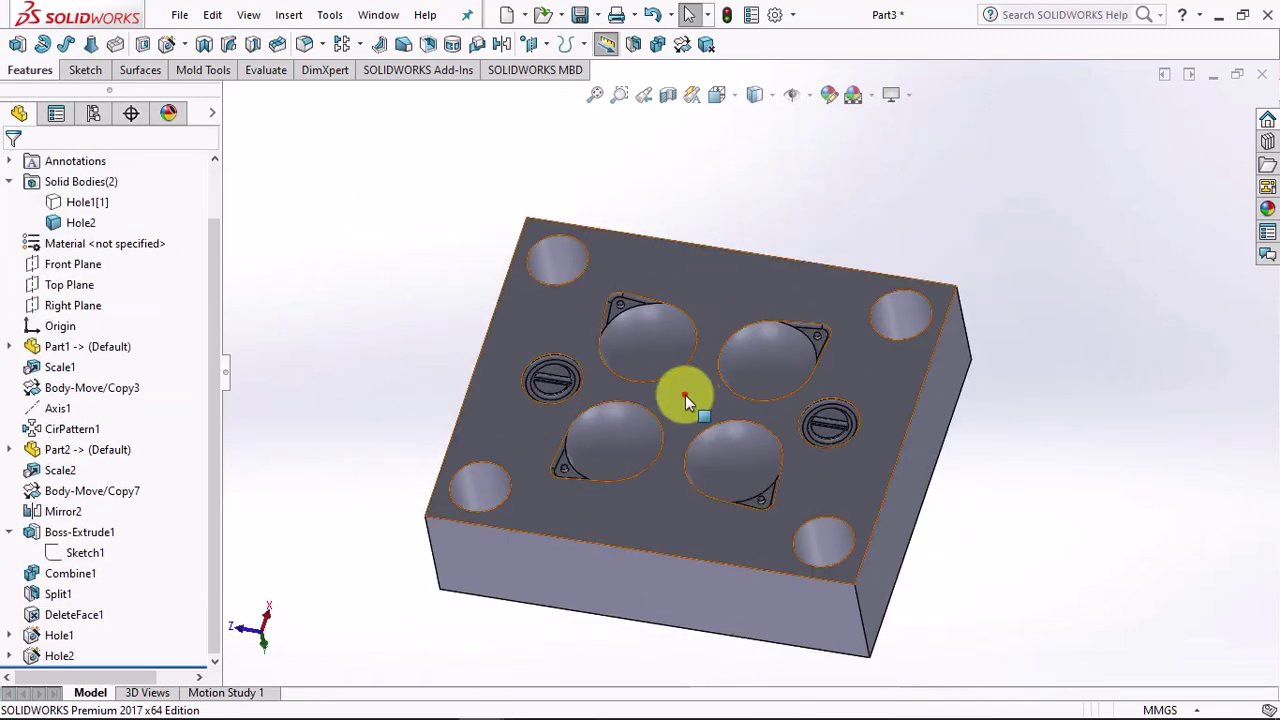
- Sketch on the cavity face, offsetting the cavity and gate-ring edges by 1.5 mm
click(690, 390)
click(768, 337)
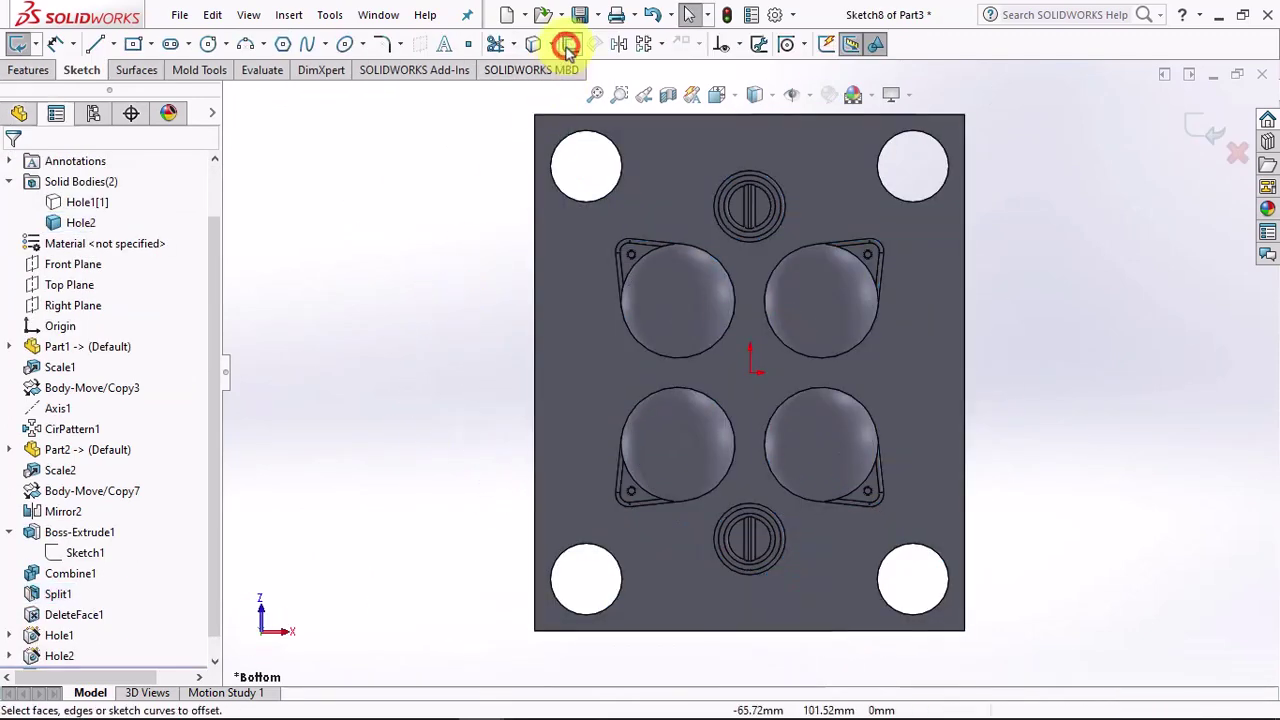
click(570, 43)
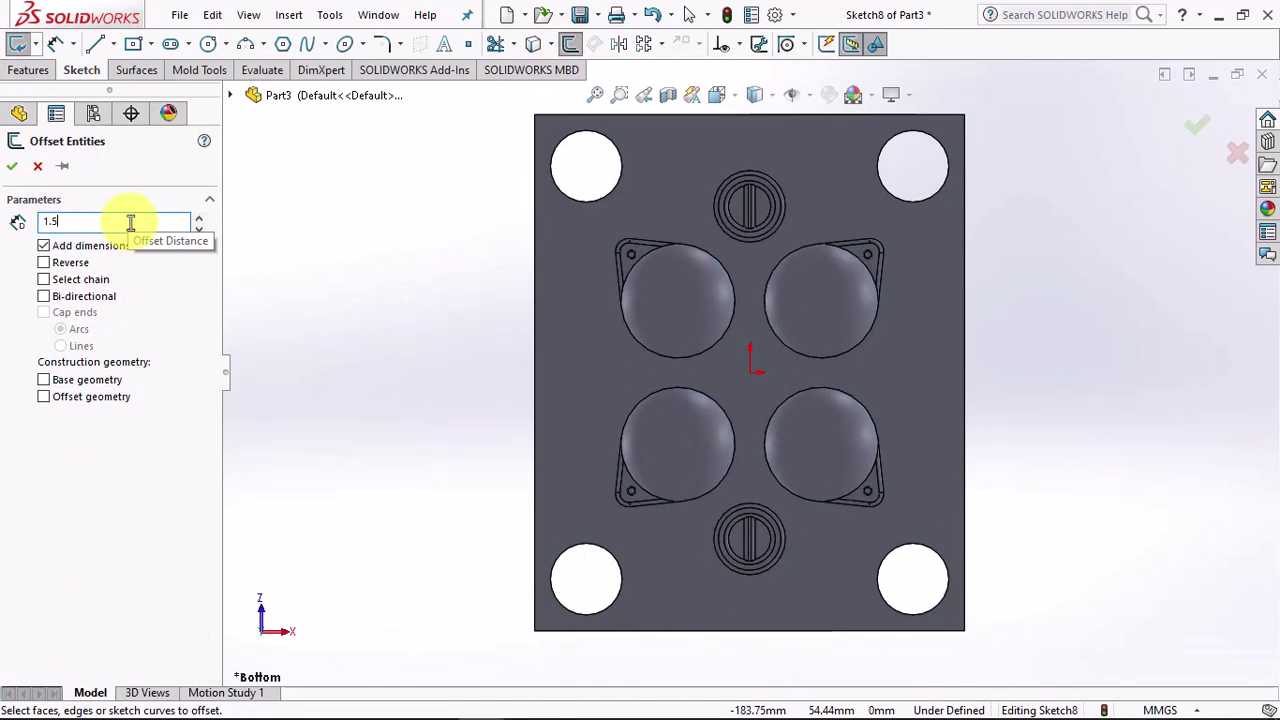
click(62, 165)
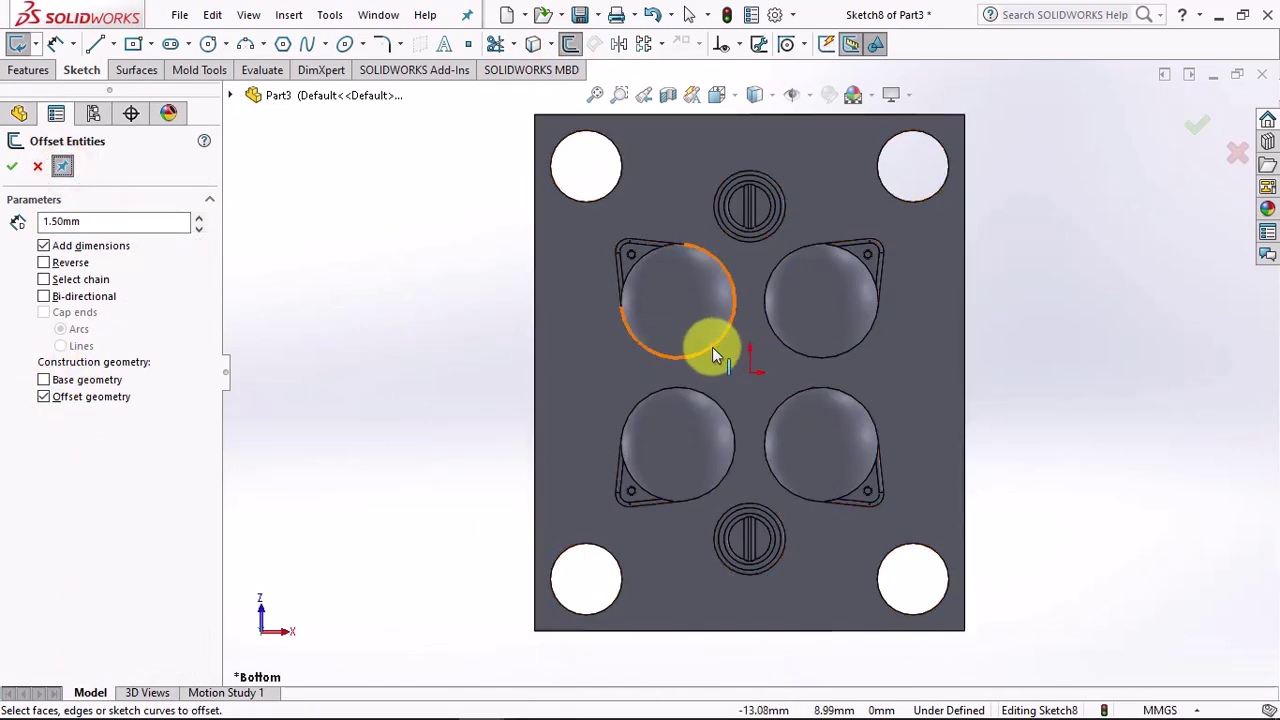
click(712, 347)
click(713, 348)
click(790, 346)
click(788, 340)
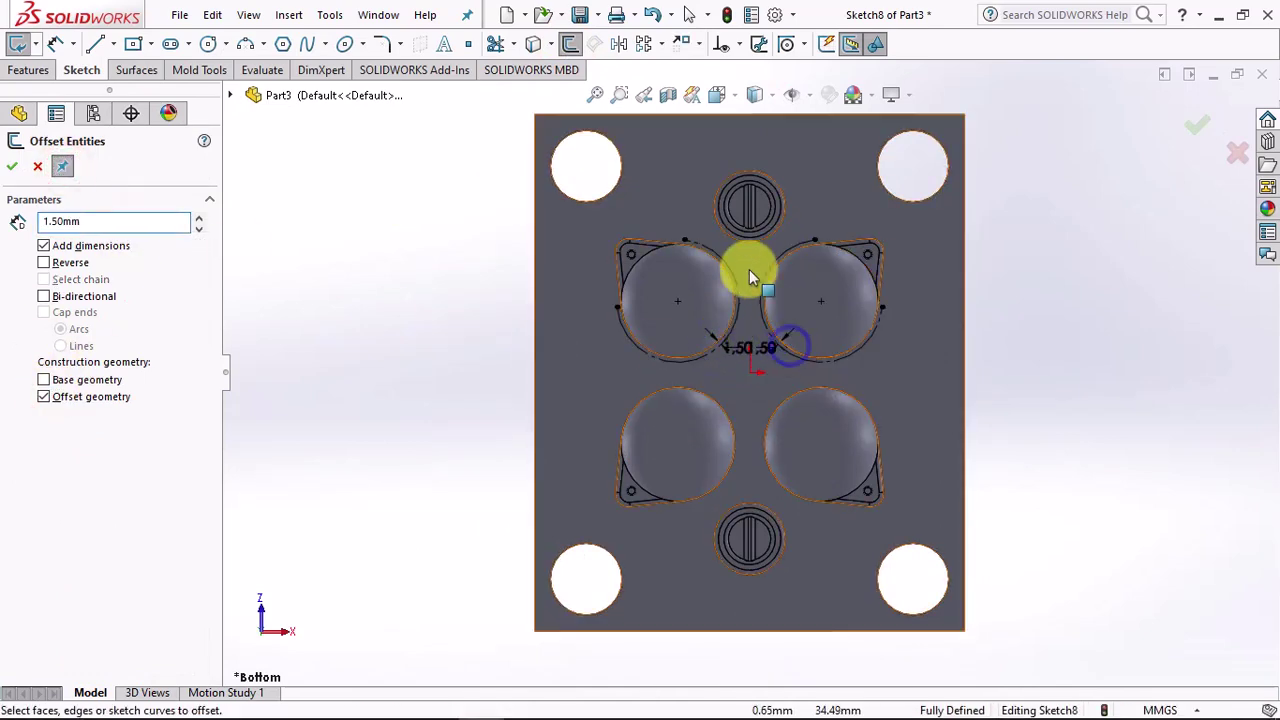
click(749, 243)
click(749, 247)
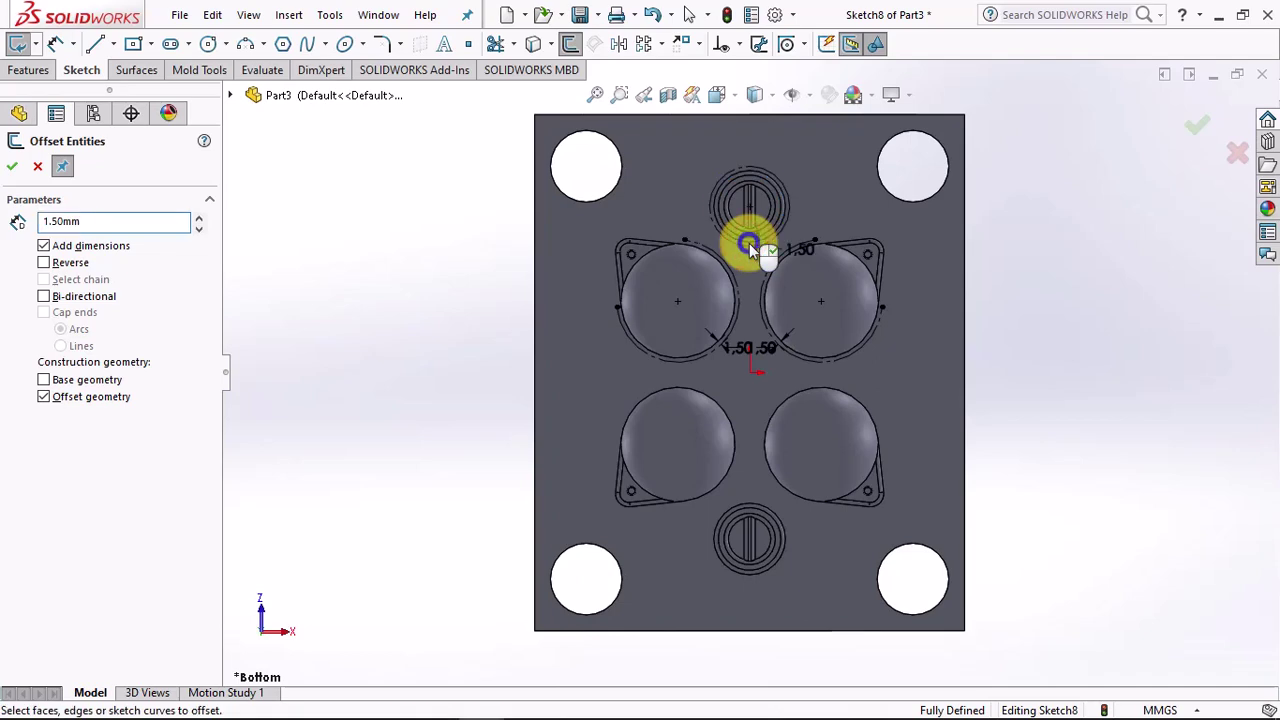
click(12, 165)
- Draw a vertical line plus 45° and 135° diagonal midpoint runner lines through the centre
click(113, 43)
click(140, 112)
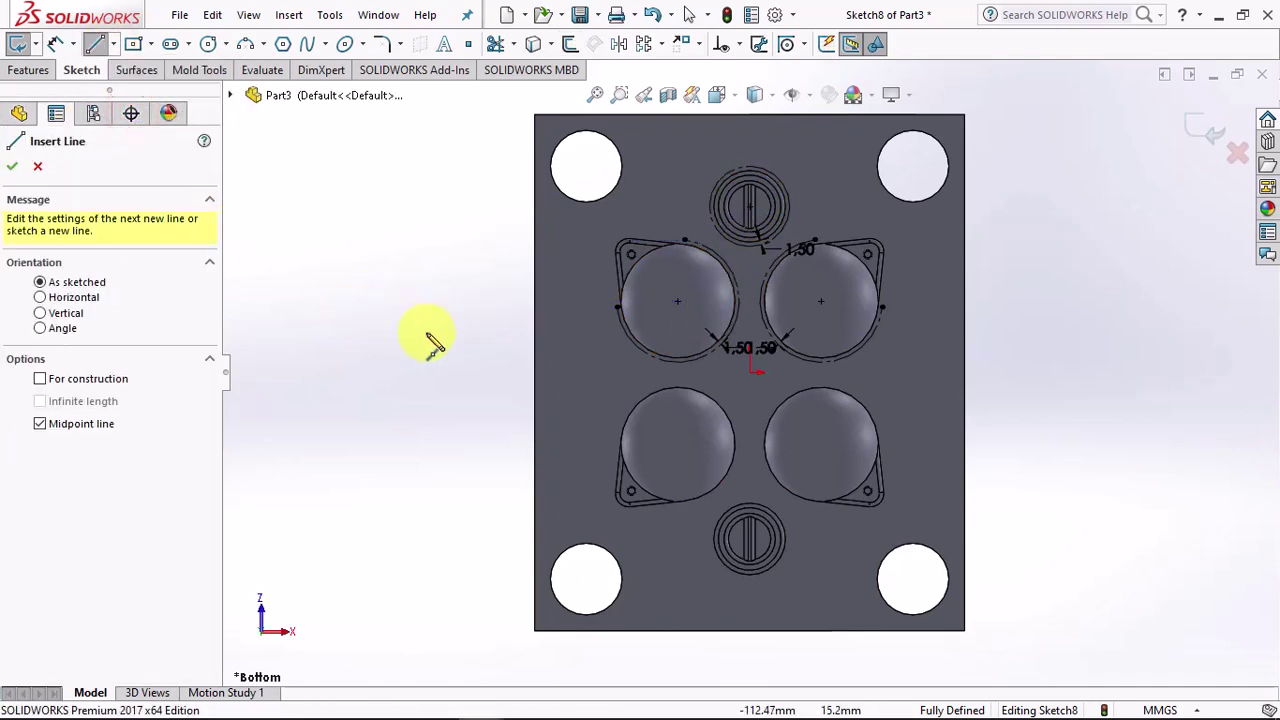
click(757, 370)
scroll(757, 312, down, 3)
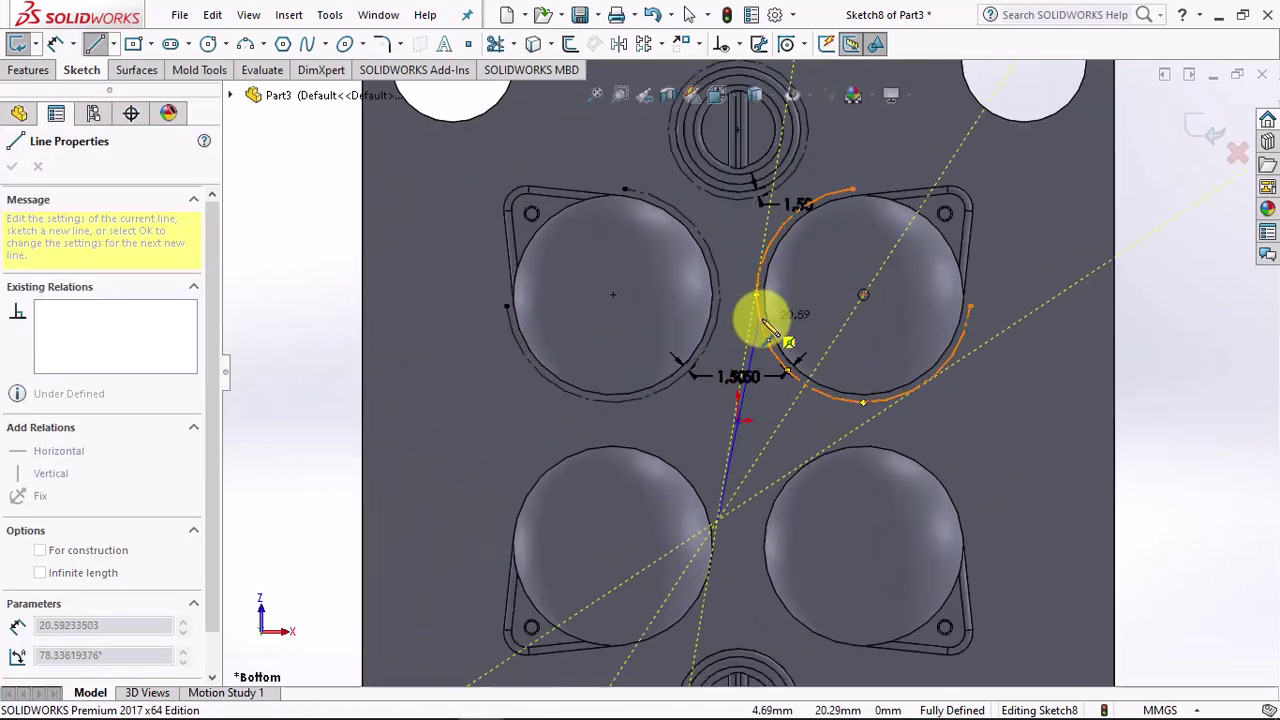
click(739, 202)
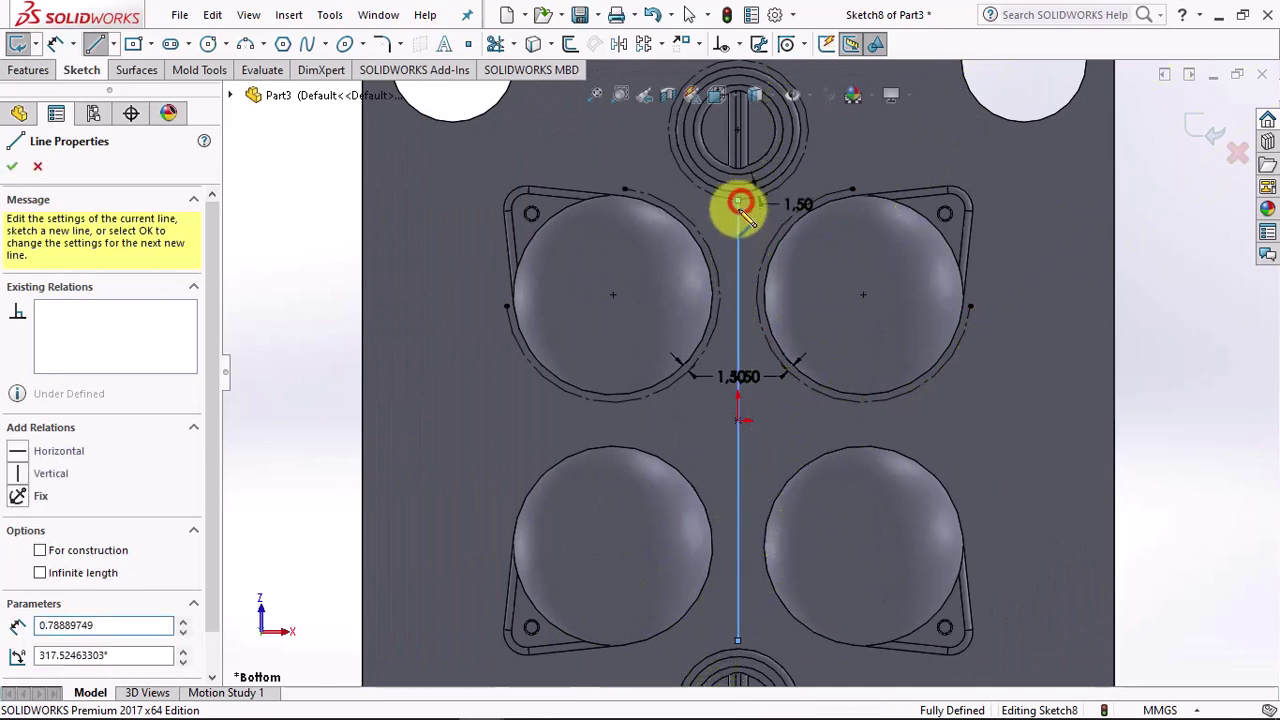
click(740, 422)
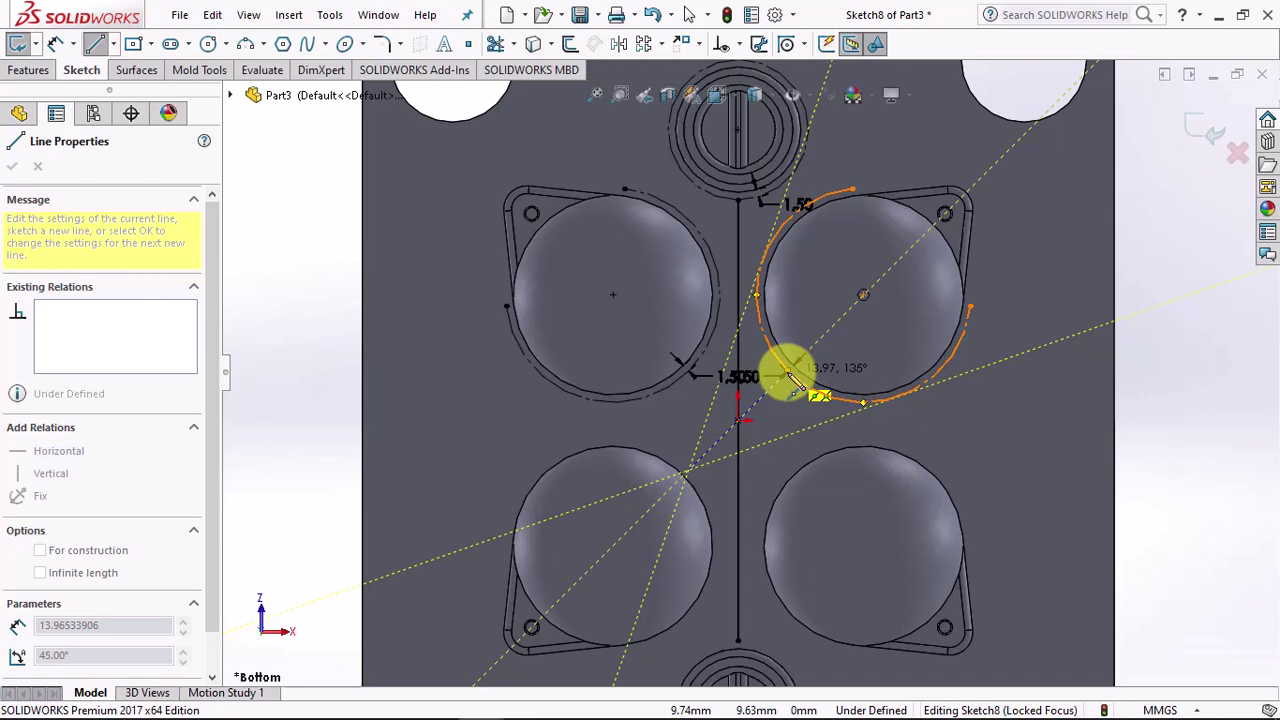
click(790, 376)
click(740, 421)
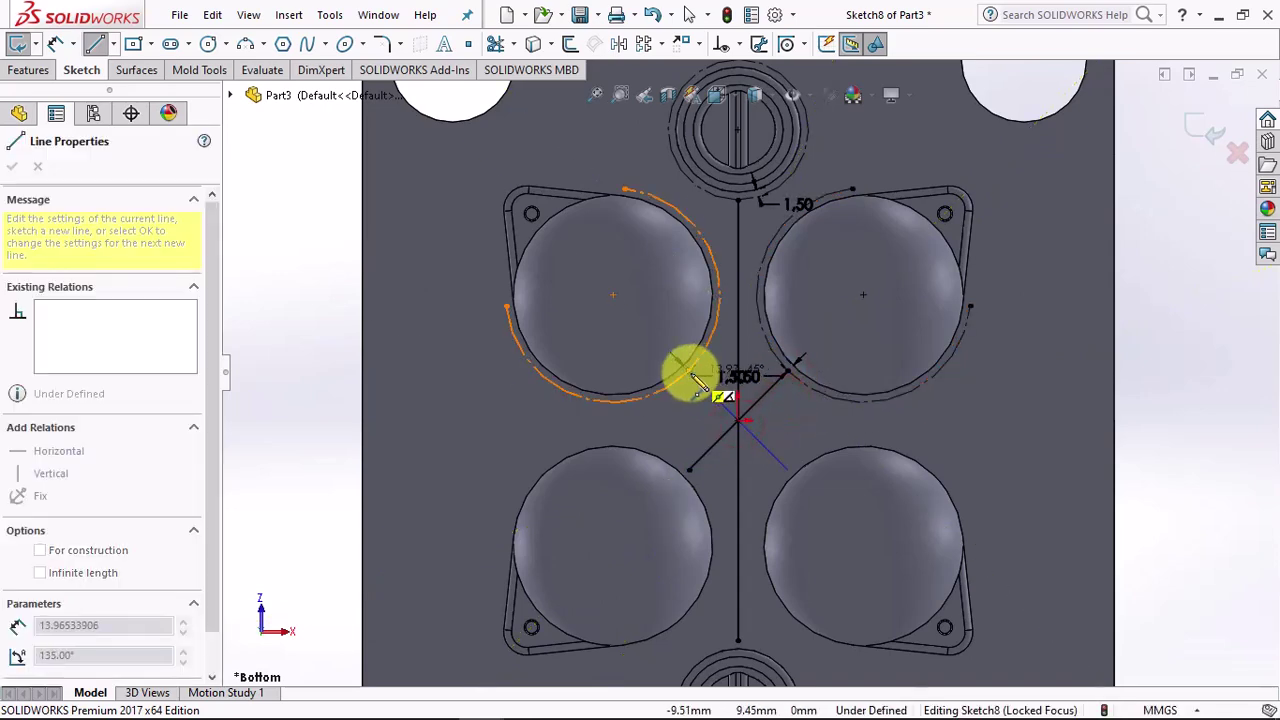
click(692, 381)
scroll(686, 394, up, 2)
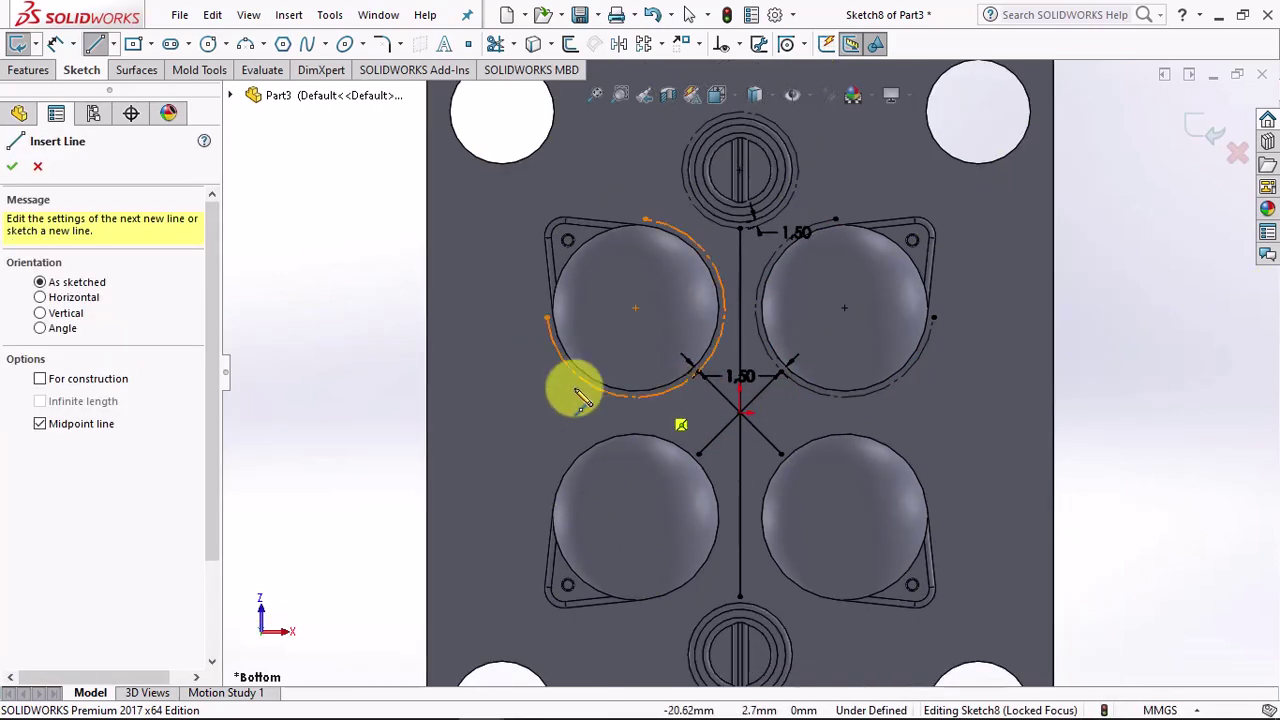
click(12, 166)
- Cut-extrude the runner lines as a 7 mm mid-plane thin feature, 3.50 mm deep
click(29, 71)
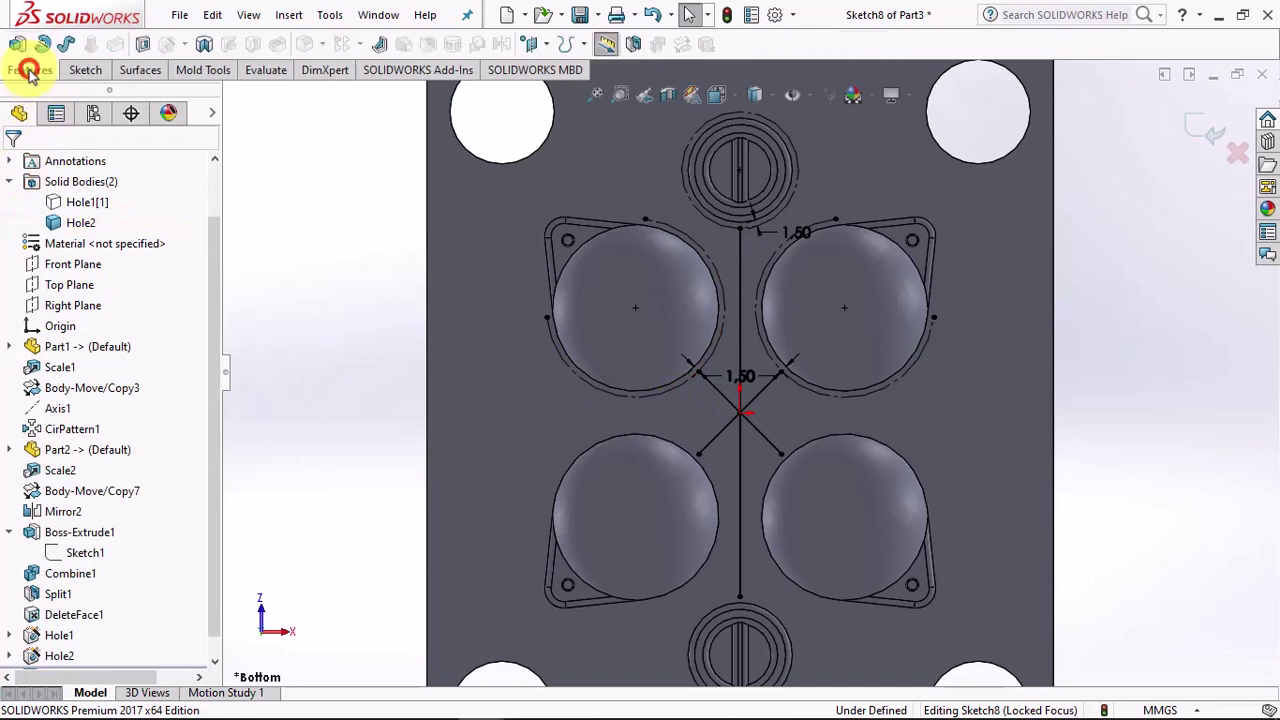
click(142, 44)
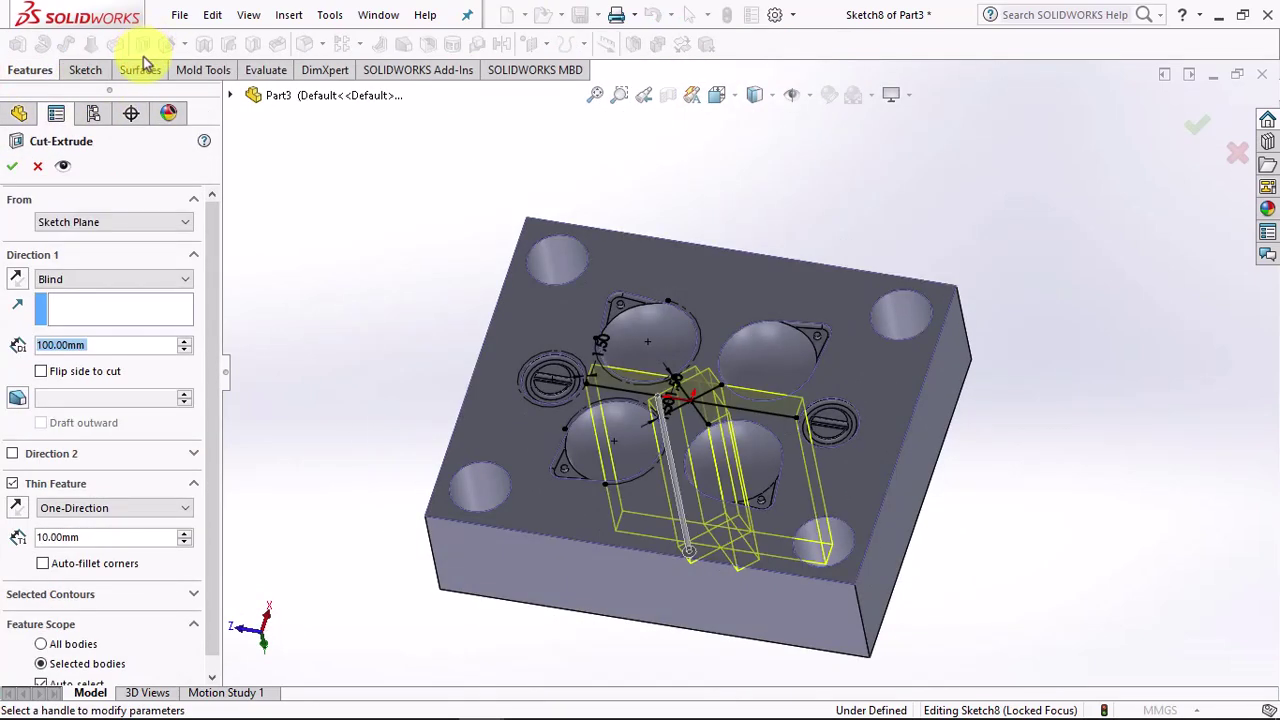
text(.5)
key(Return)
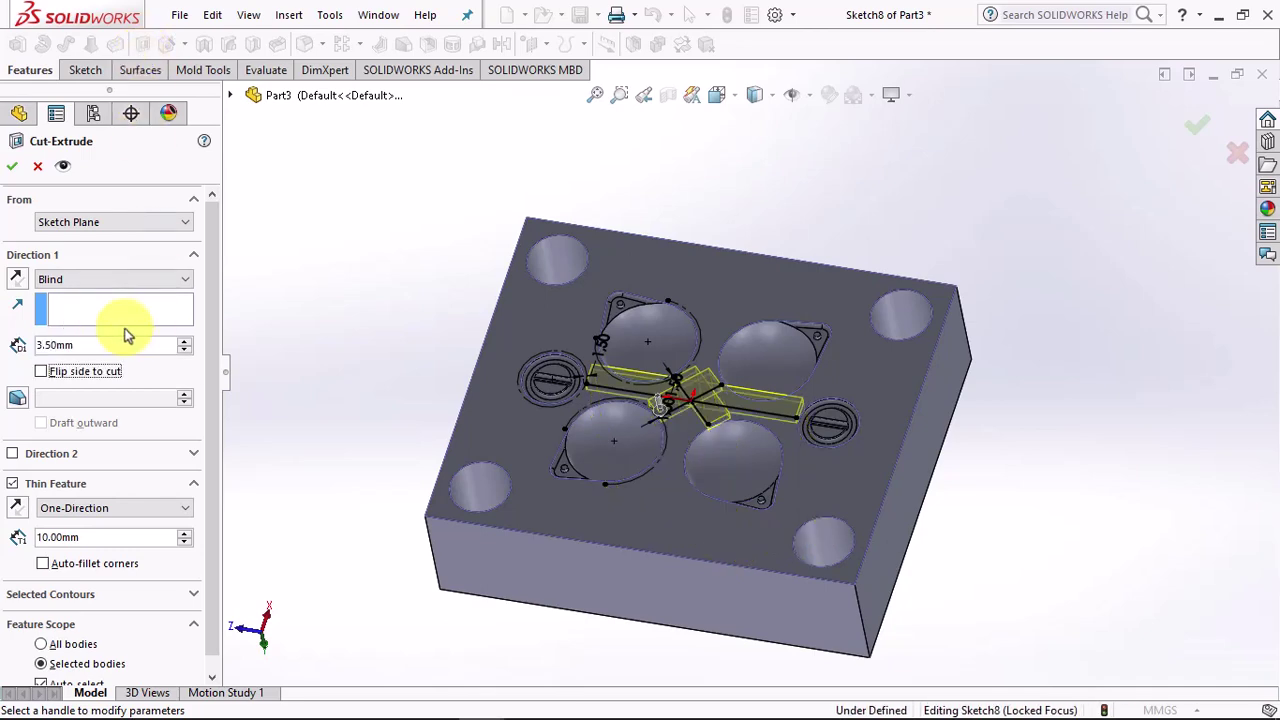
scroll(604, 413, down, 5)
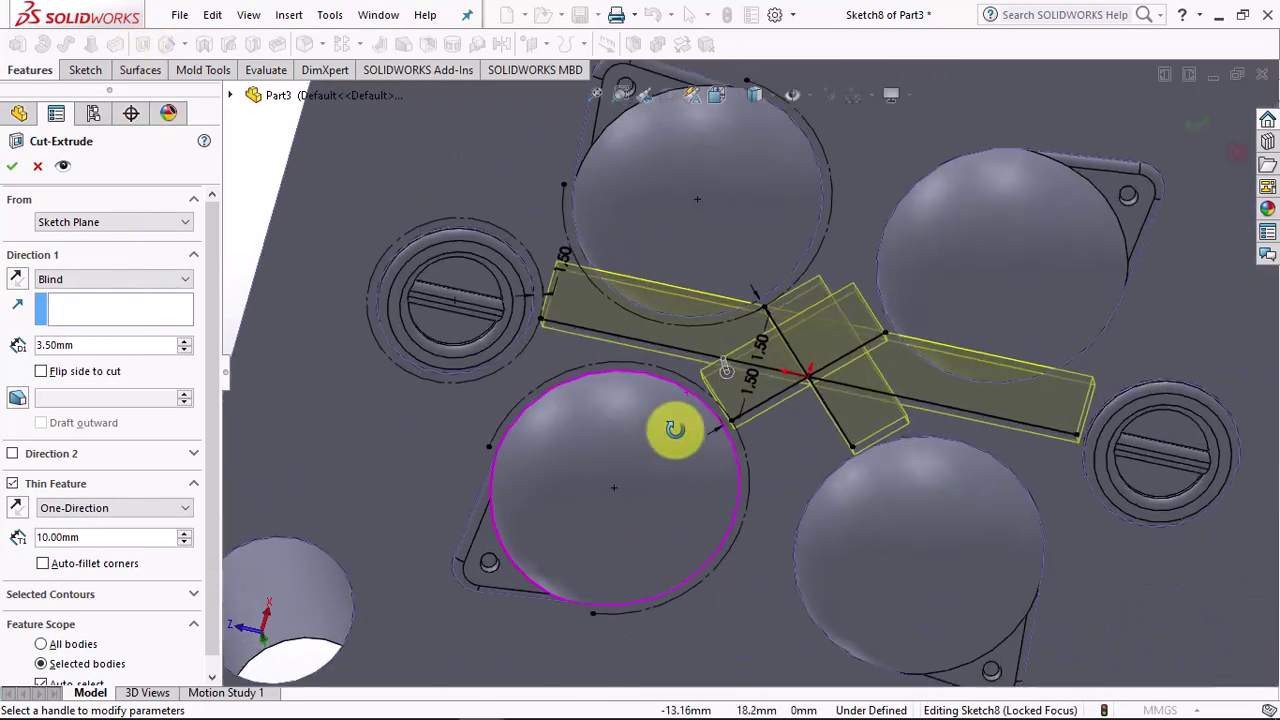
click(100, 508)
click(66, 538)
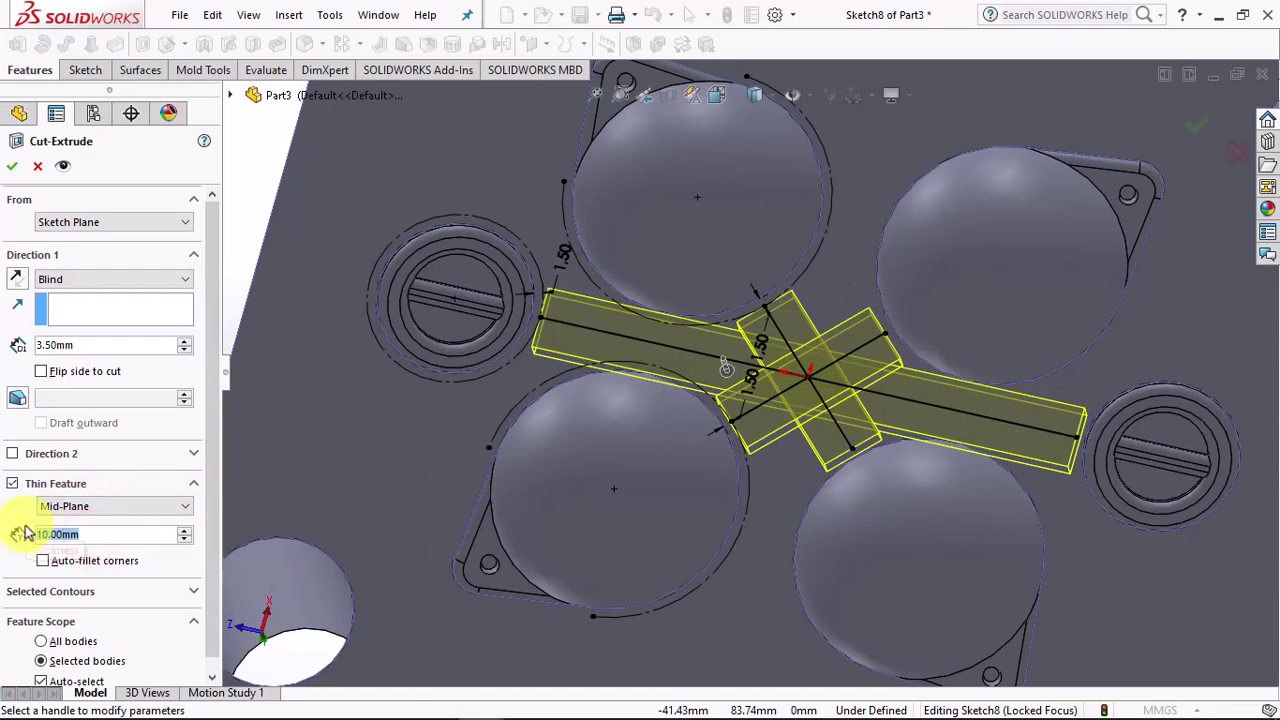
text(7)
key(Return)
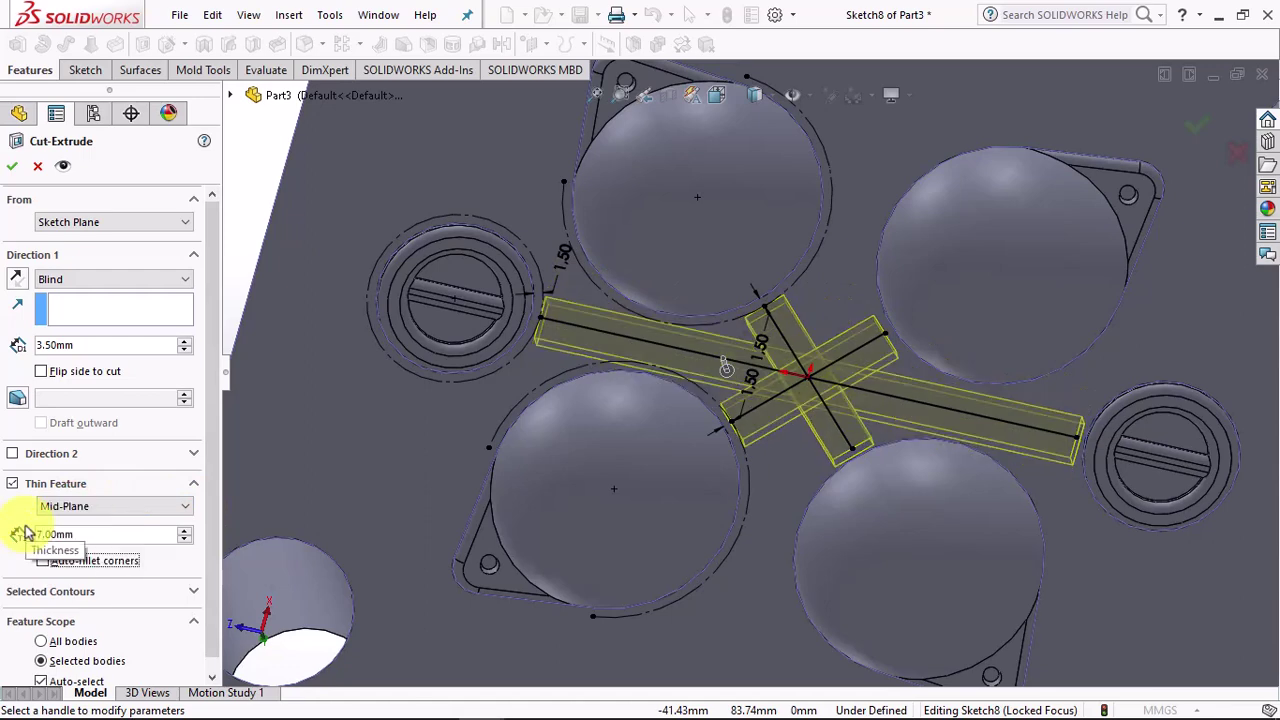
middle_drag(322, 462, 343, 557)
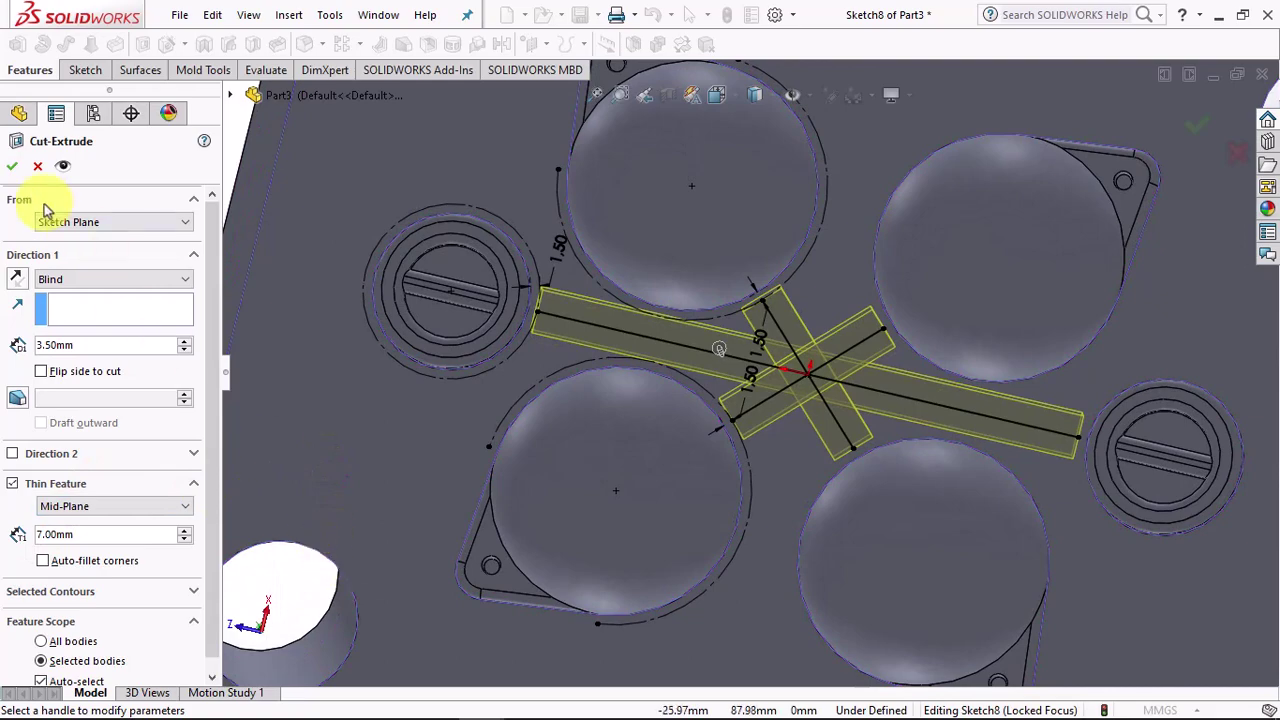
click(12, 170)
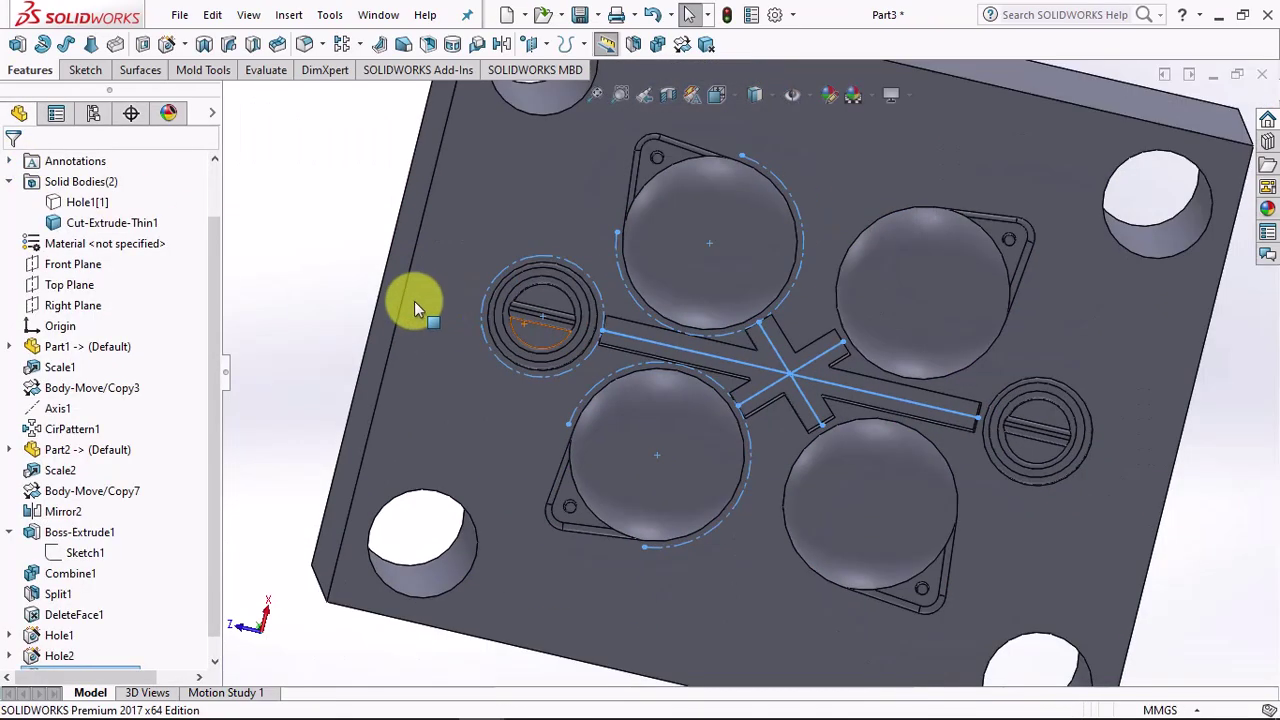
- Start a 3.5 mm fillet on the channel floor and its first edges
mouse_move(417, 297)
middle_down()
mouse_move(469, 414)
mouse_move(474, 335)
mouse_move(877, 423)
middle_up()
scroll(877, 423, down, 3)
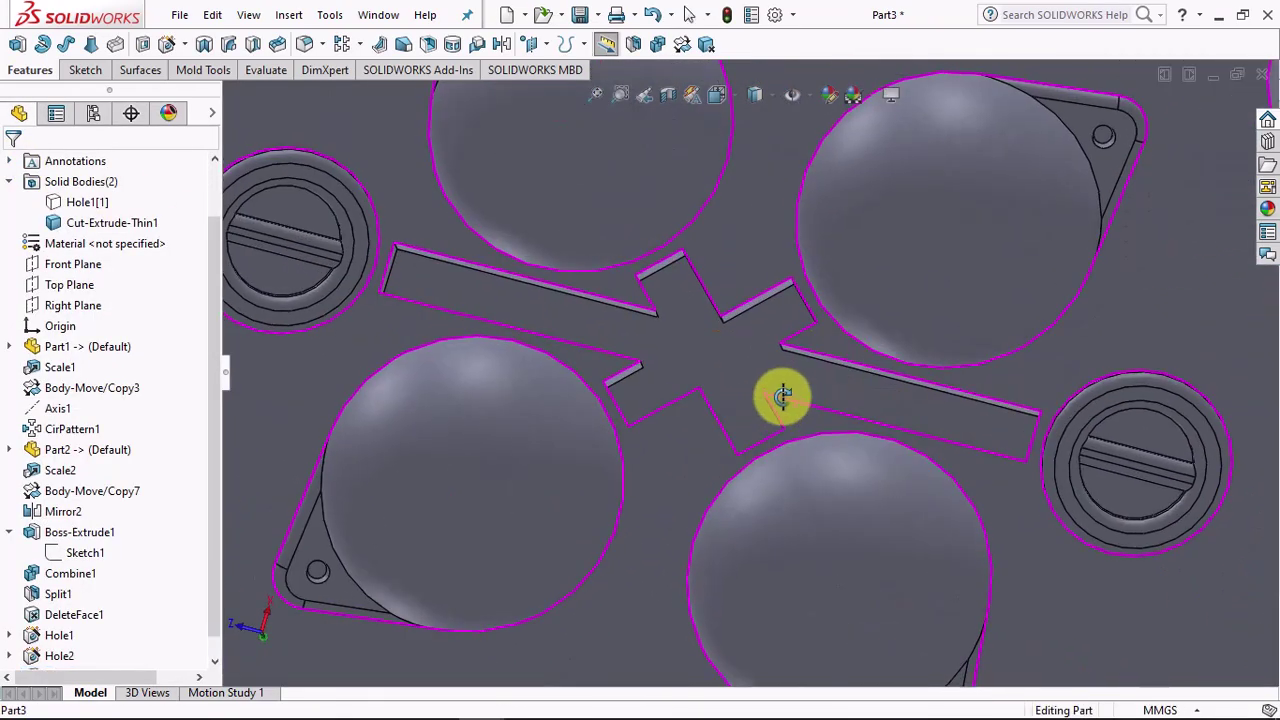
scroll(786, 394, down, 2)
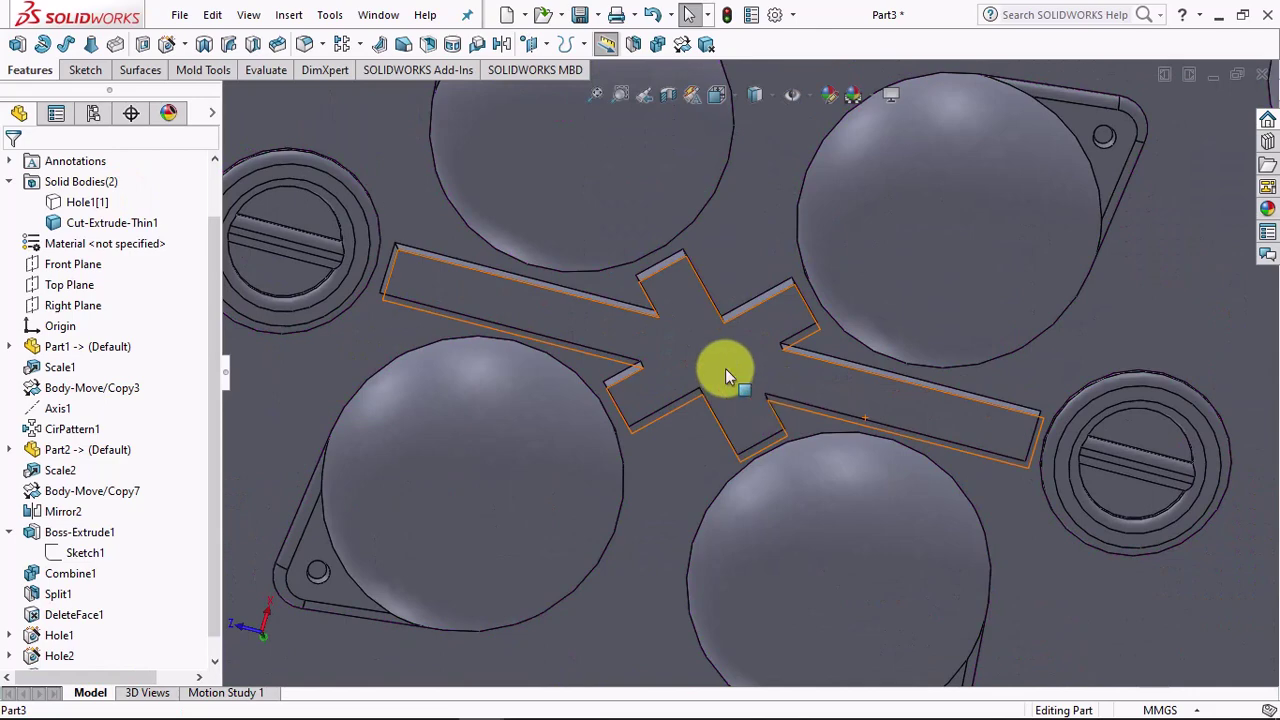
click(305, 43)
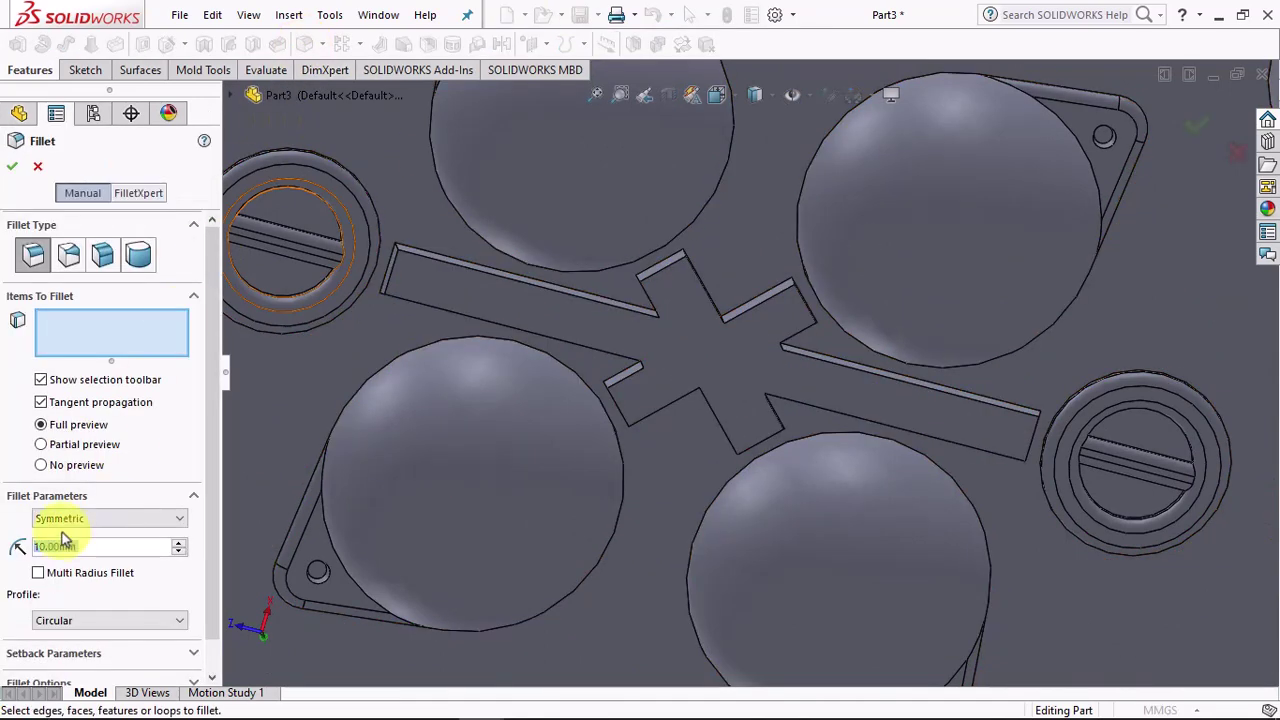
click(671, 366)
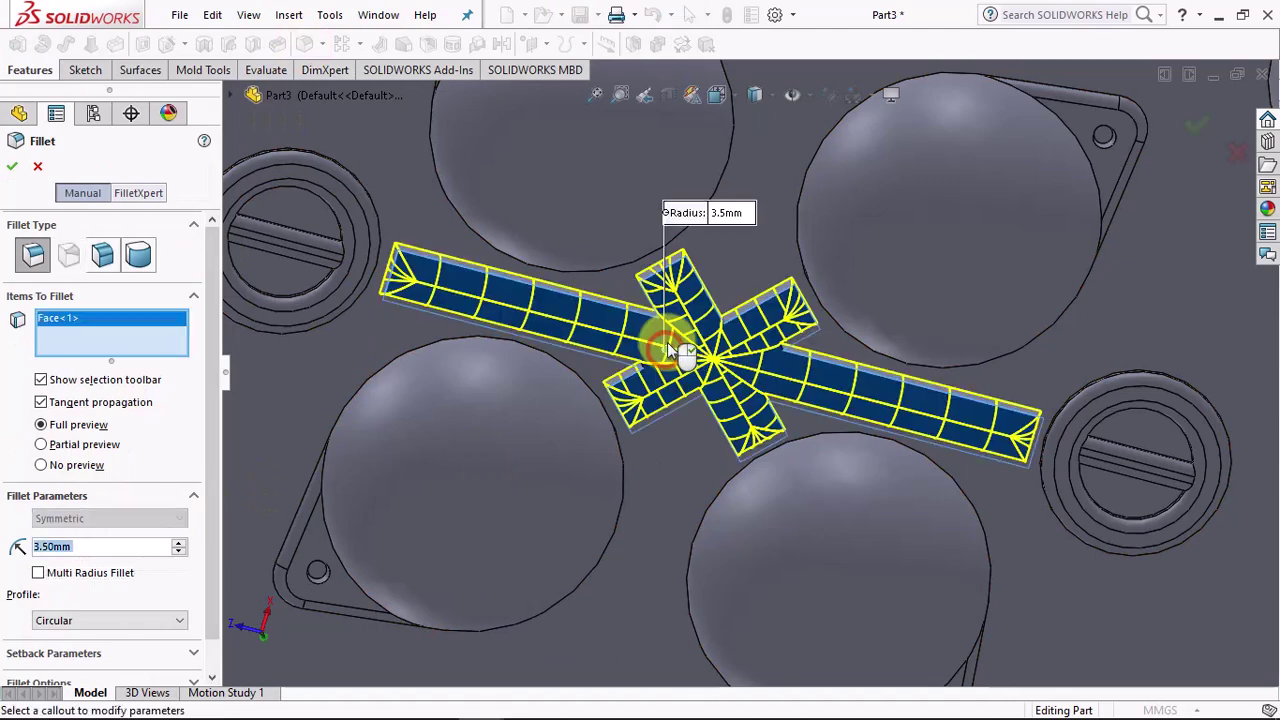
scroll(667, 342, down, 3)
mouse_move(457, 286)
middle_down()
mouse_move(420, 245)
mouse_move(387, 324)
middle_up()
click(417, 235)
click(387, 324)
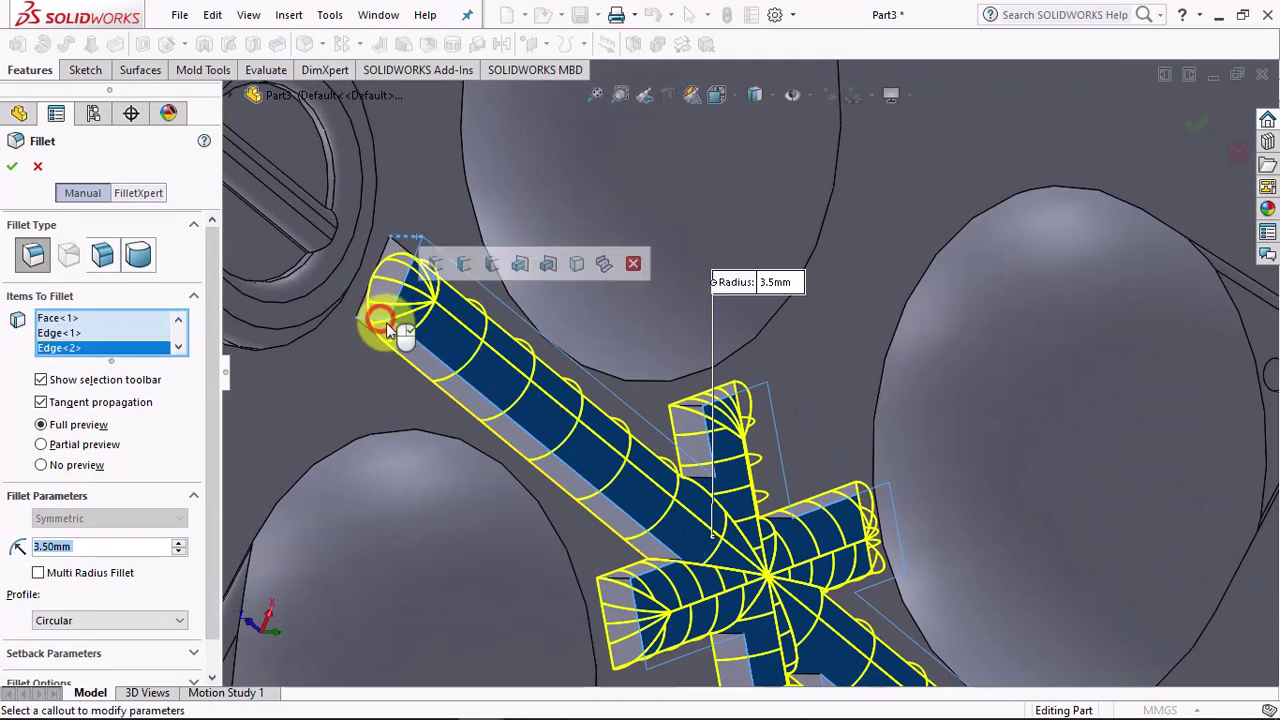
click(681, 418)
middle_drag(691, 405, 771, 349)
click(771, 371)
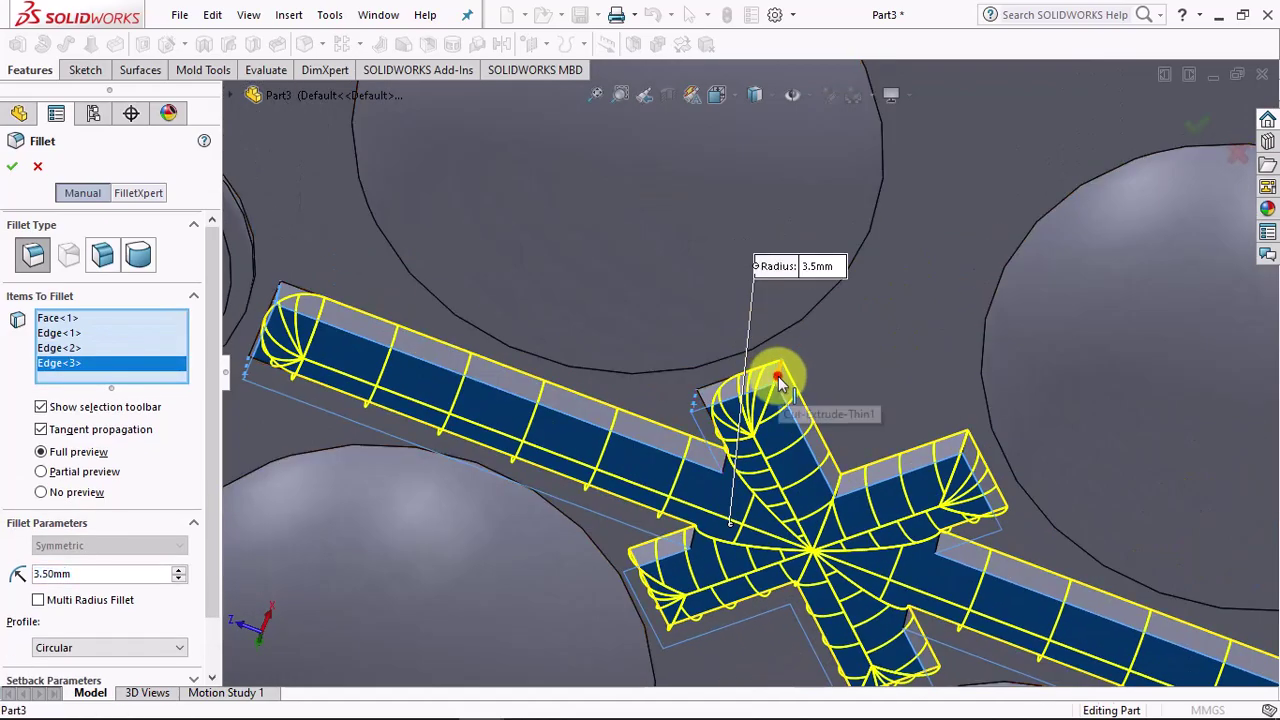
click(962, 458)
- Add the remaining channel and gate arm edges and apply the 3.5 mm fillet
middle_drag(966, 449, 1020, 551)
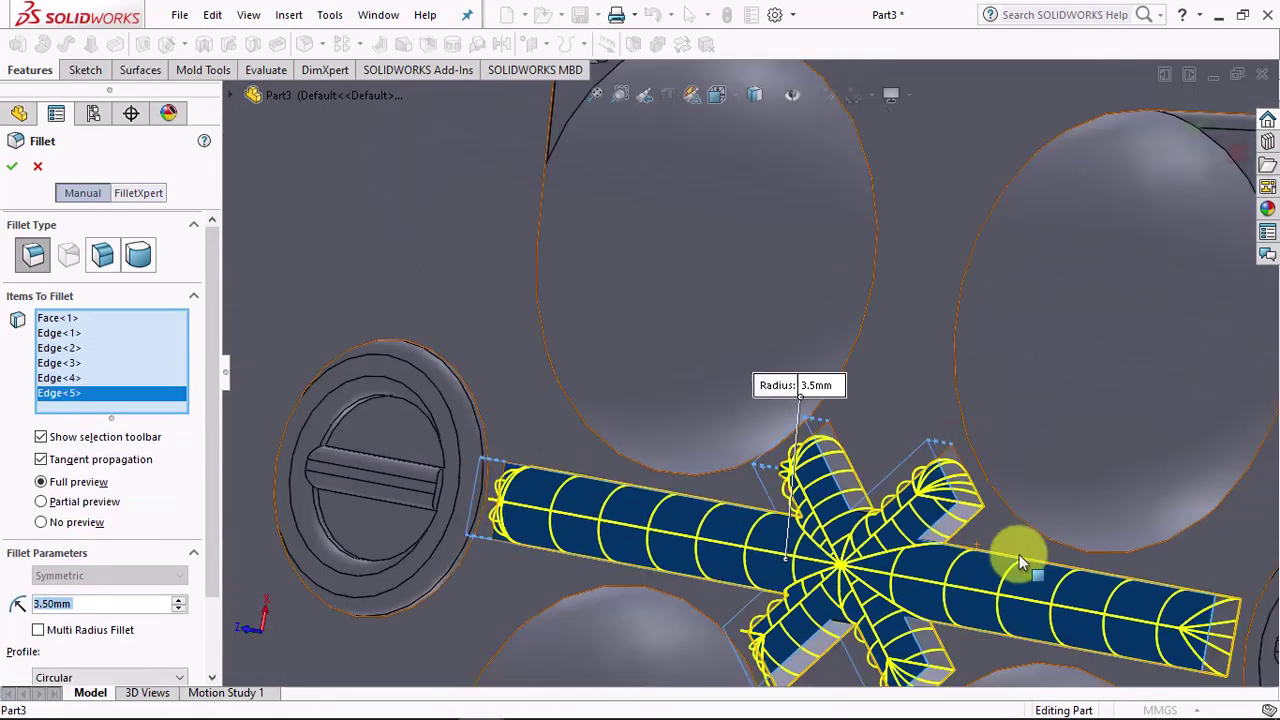
scroll(931, 495, down, 3)
click(926, 456)
mouse_move(920, 449)
middle_down()
mouse_move(797, 553)
mouse_move(703, 674)
middle_up()
click(800, 580)
click(423, 679)
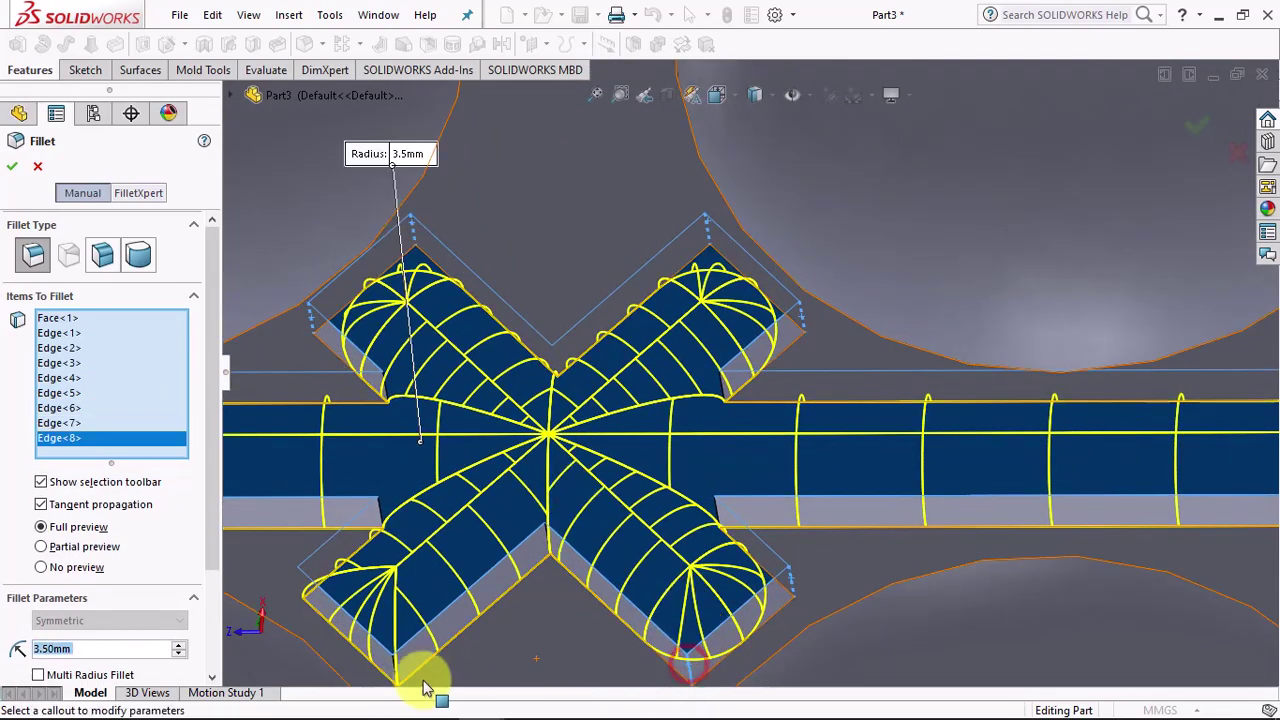
click(397, 673)
mouse_move(400, 614)
middle_down()
mouse_move(284, 583)
mouse_move(741, 496)
mouse_move(926, 395)
middle_up()
click(287, 585)
scroll(980, 285, down, 5)
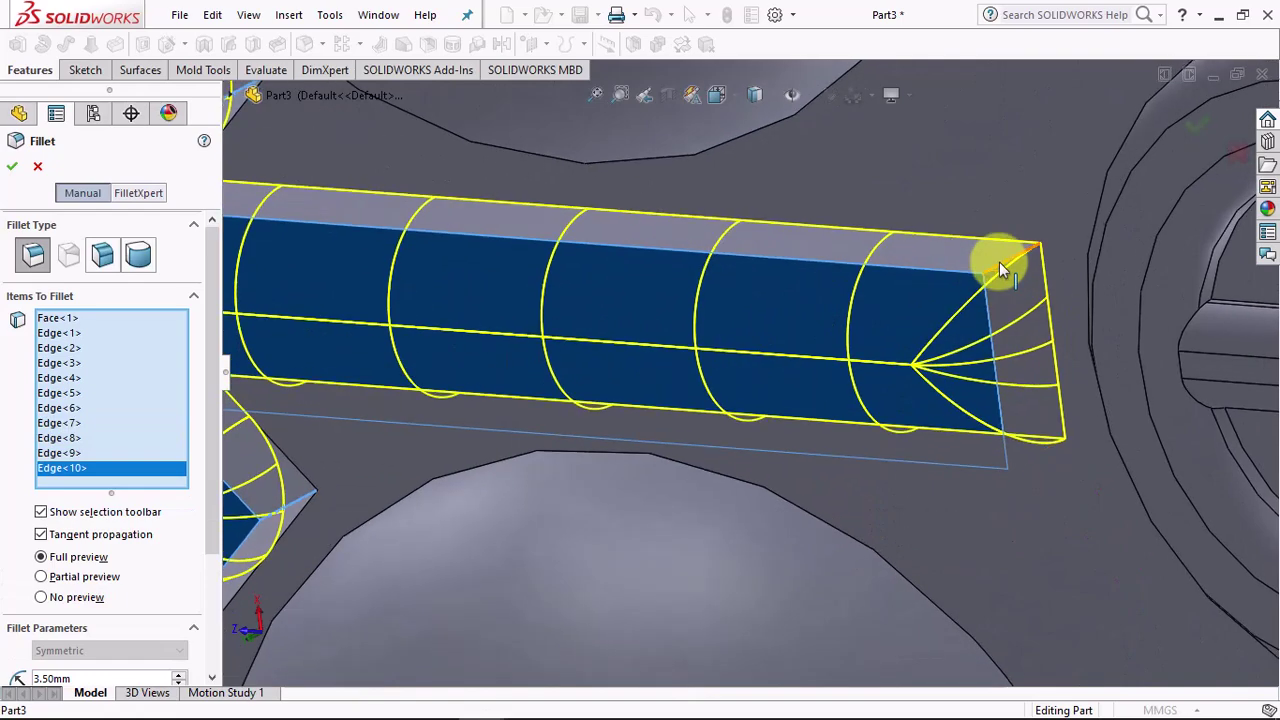
click(999, 262)
mouse_move(999, 262)
middle_down()
mouse_move(1014, 395)
mouse_move(999, 447)
middle_up()
click(997, 448)
scroll(1015, 414, up, 5)
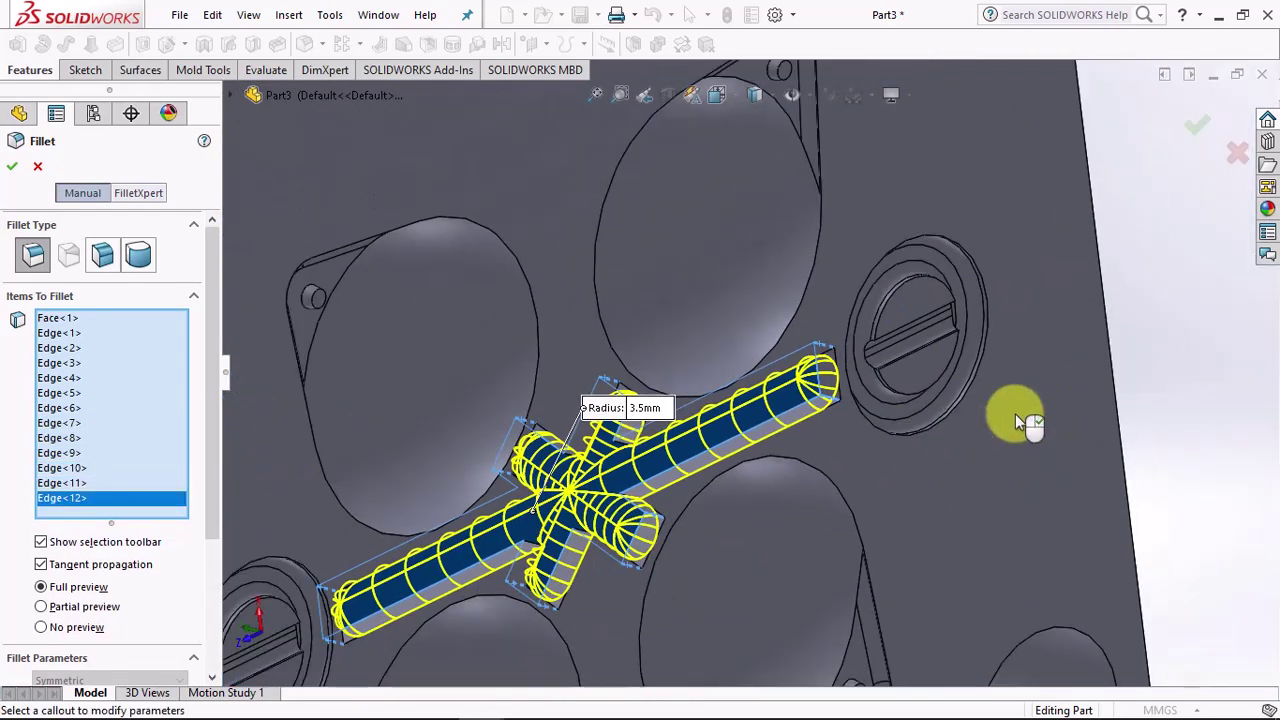
click(1199, 137)
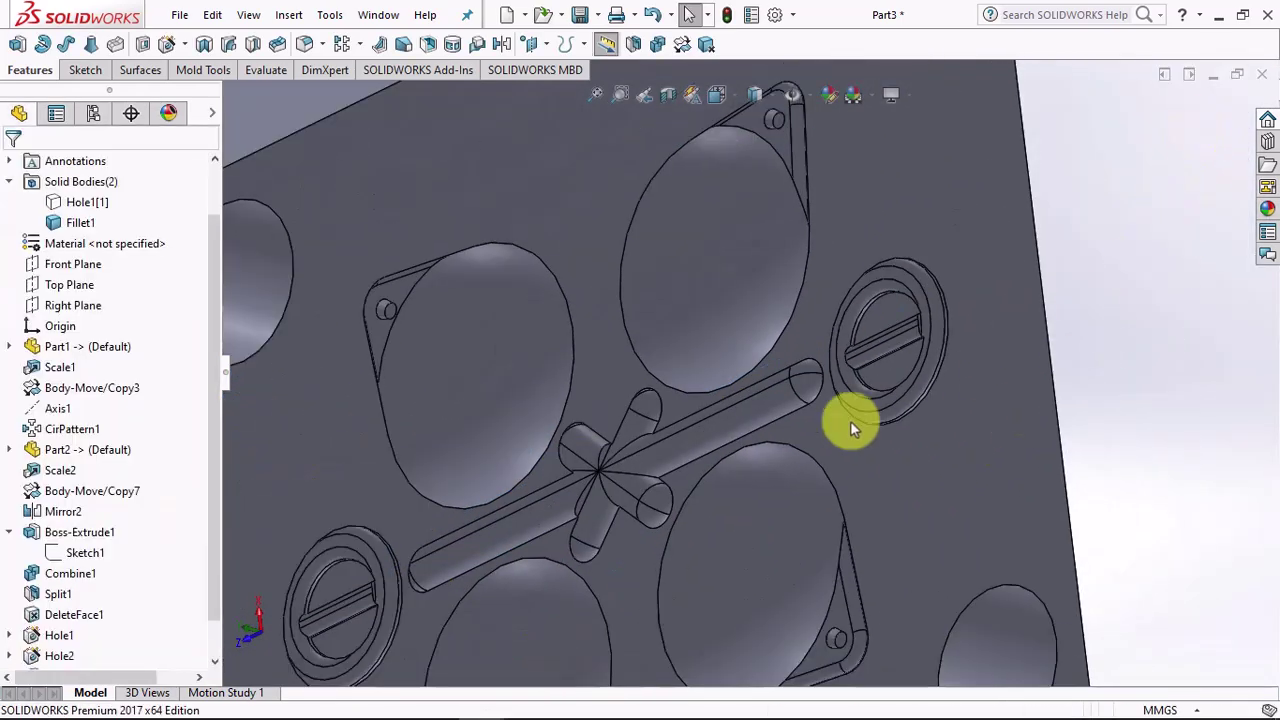
- Start a new sketch on the block face holding the four sphere cavities
middle_drag(850, 421, 794, 354)
scroll(788, 355, up, 1)
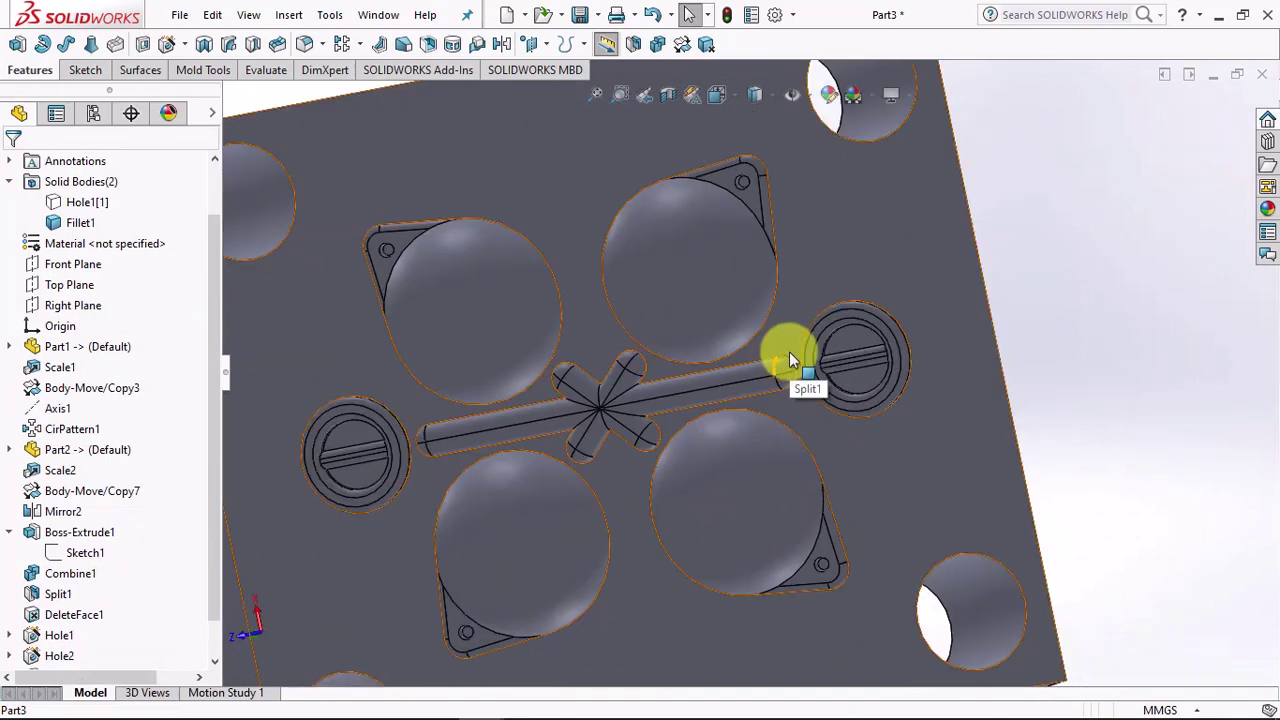
click(796, 320)
click(877, 263)
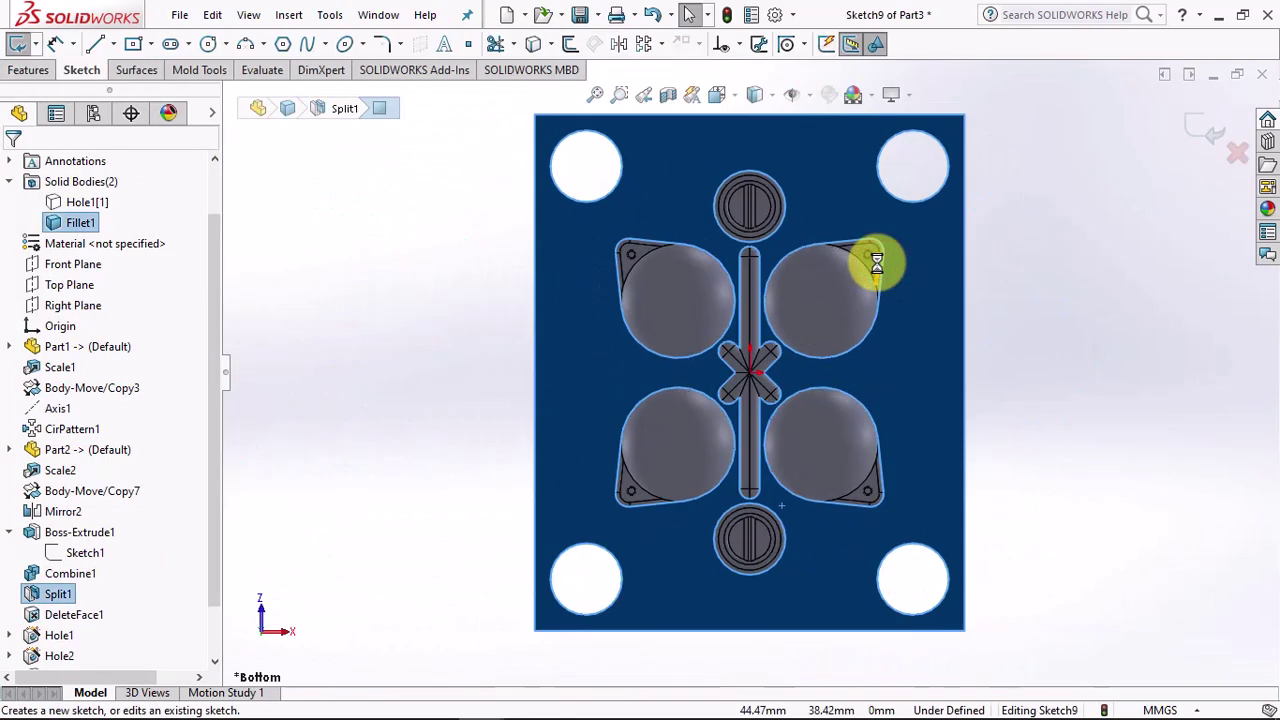
scroll(875, 265, down, 2)
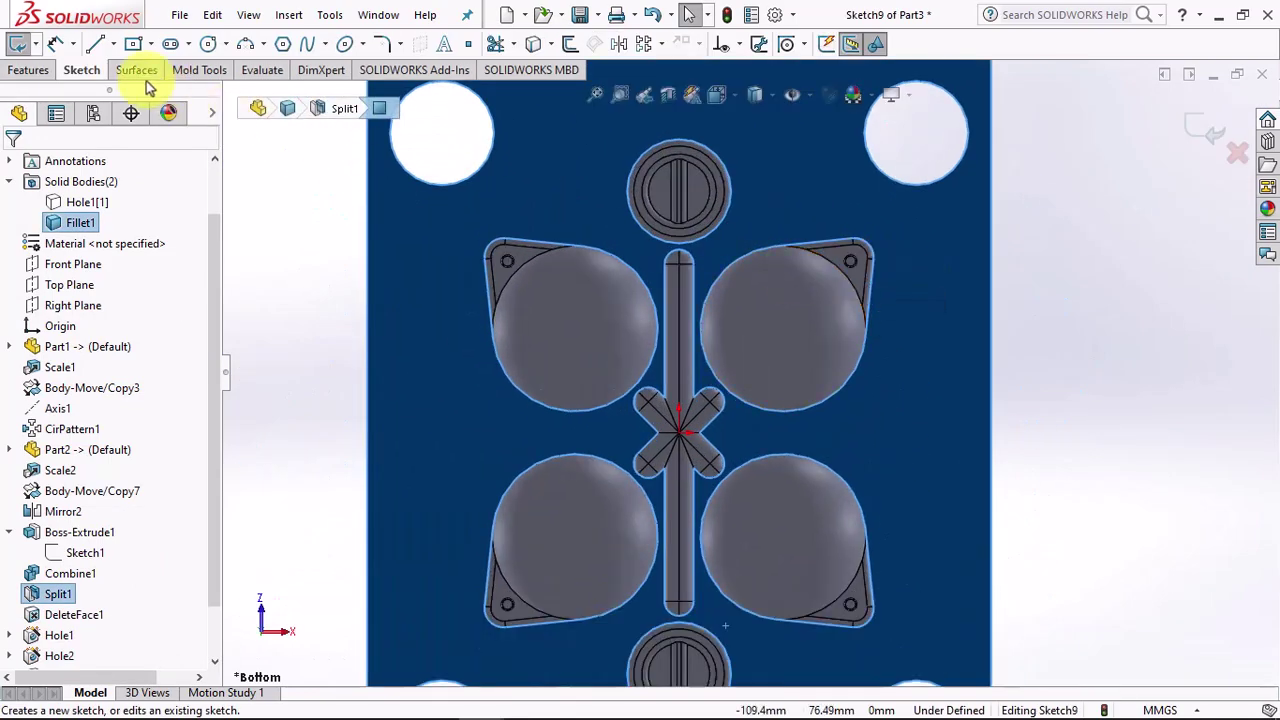
- Draw a centred vertical runner line and two 45° diagonal lines crossing at the origin
click(113, 44)
click(145, 114)
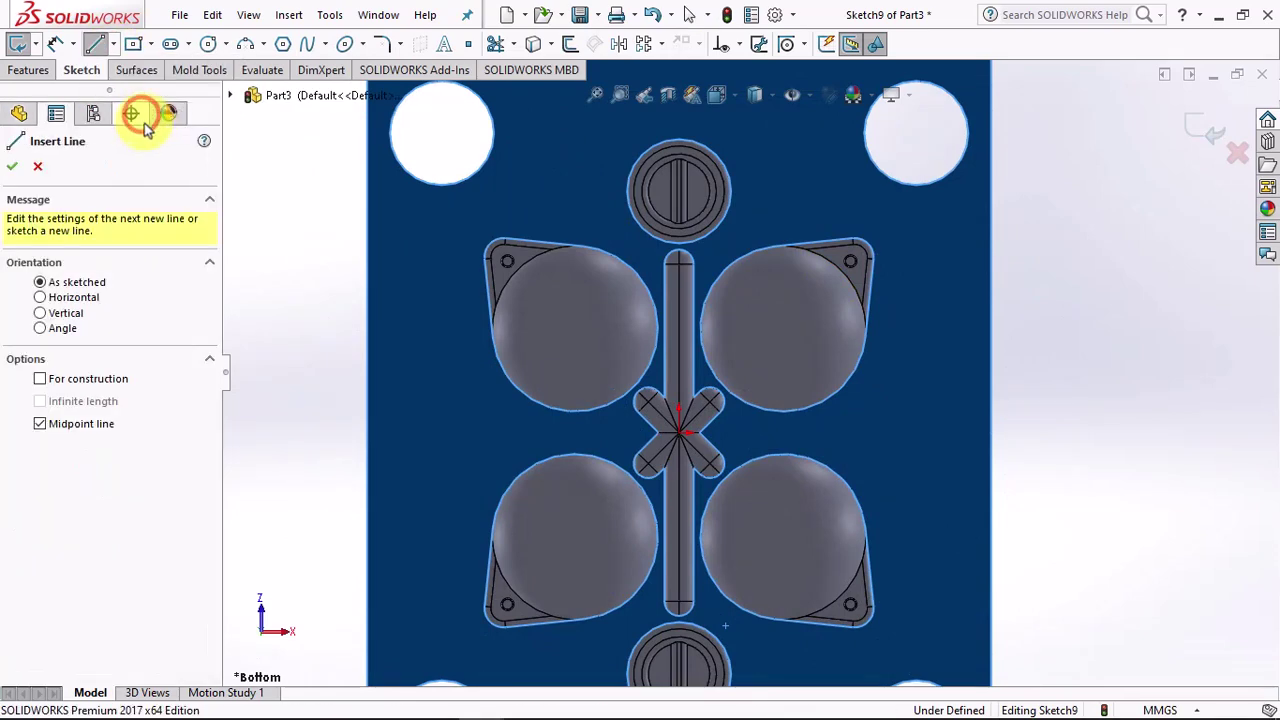
click(679, 437)
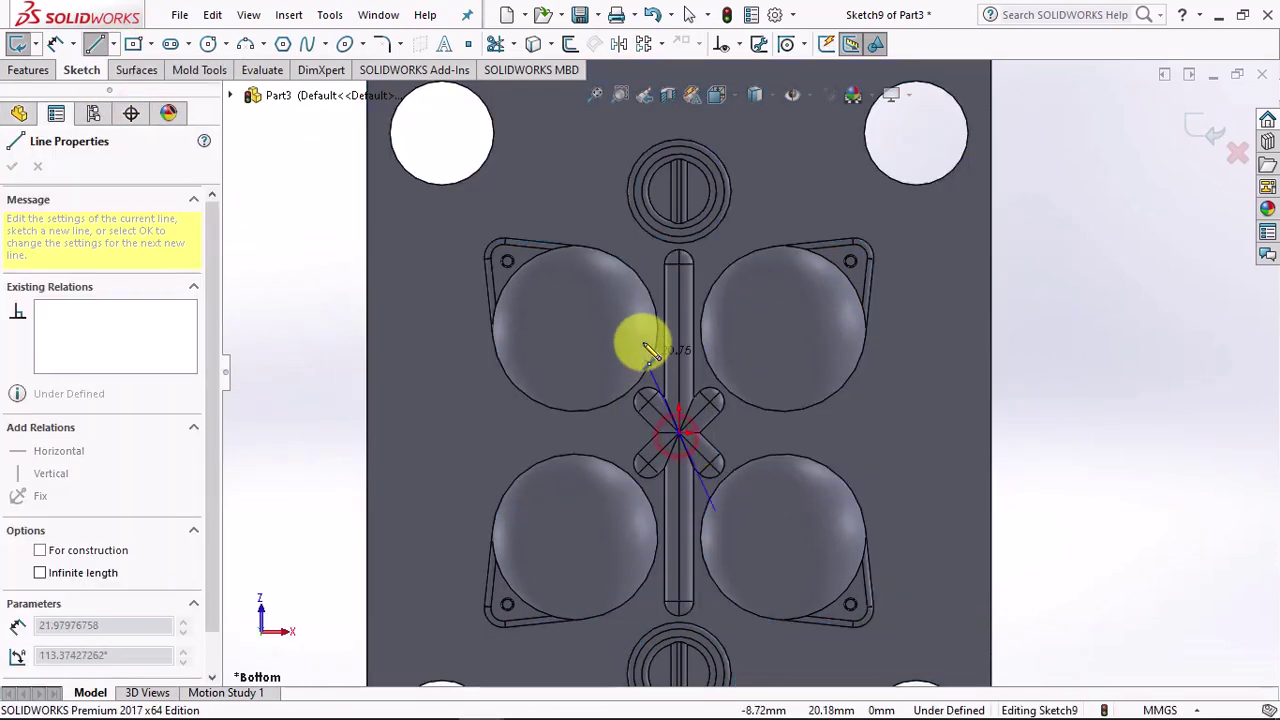
scroll(680, 270, down, 2)
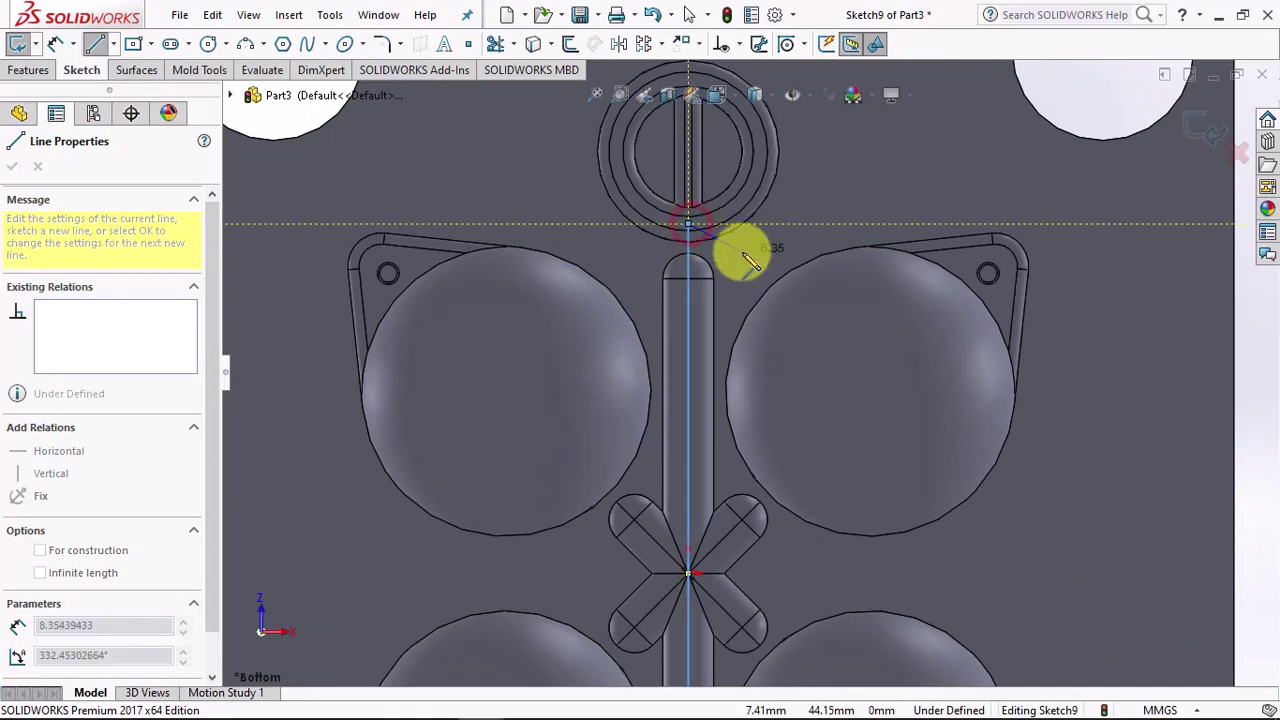
click(688, 222)
click(688, 572)
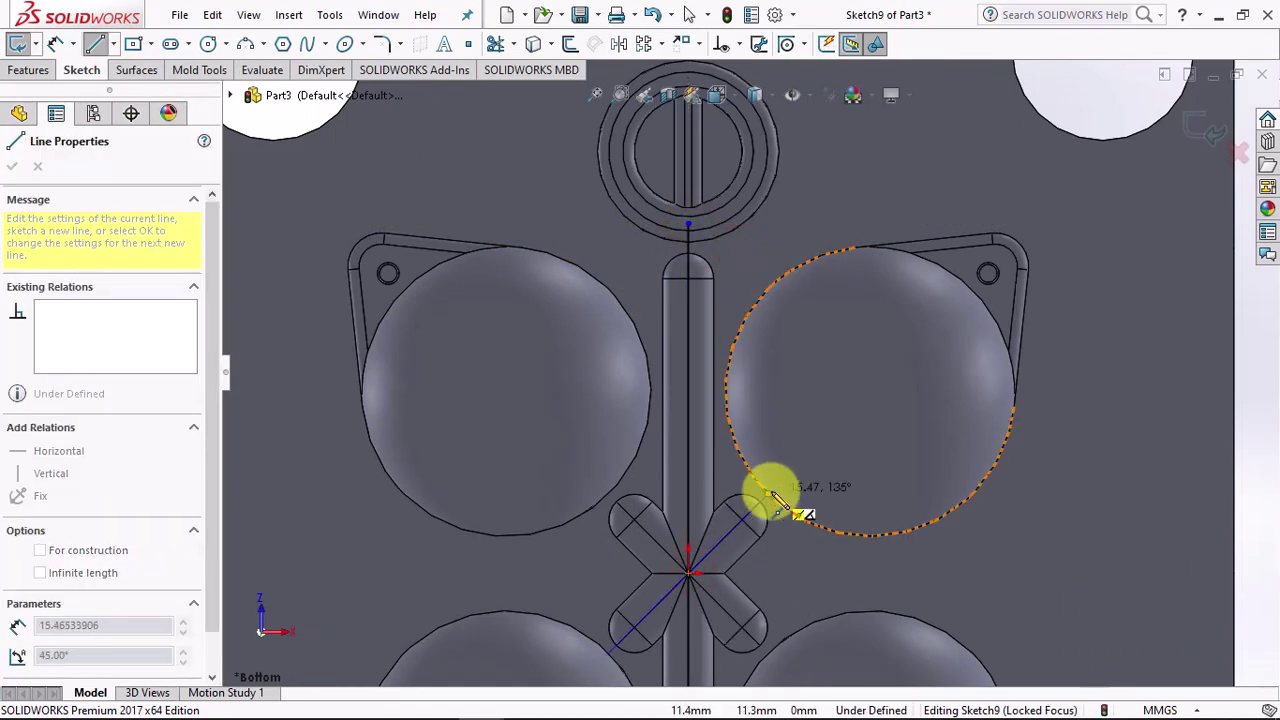
click(781, 485)
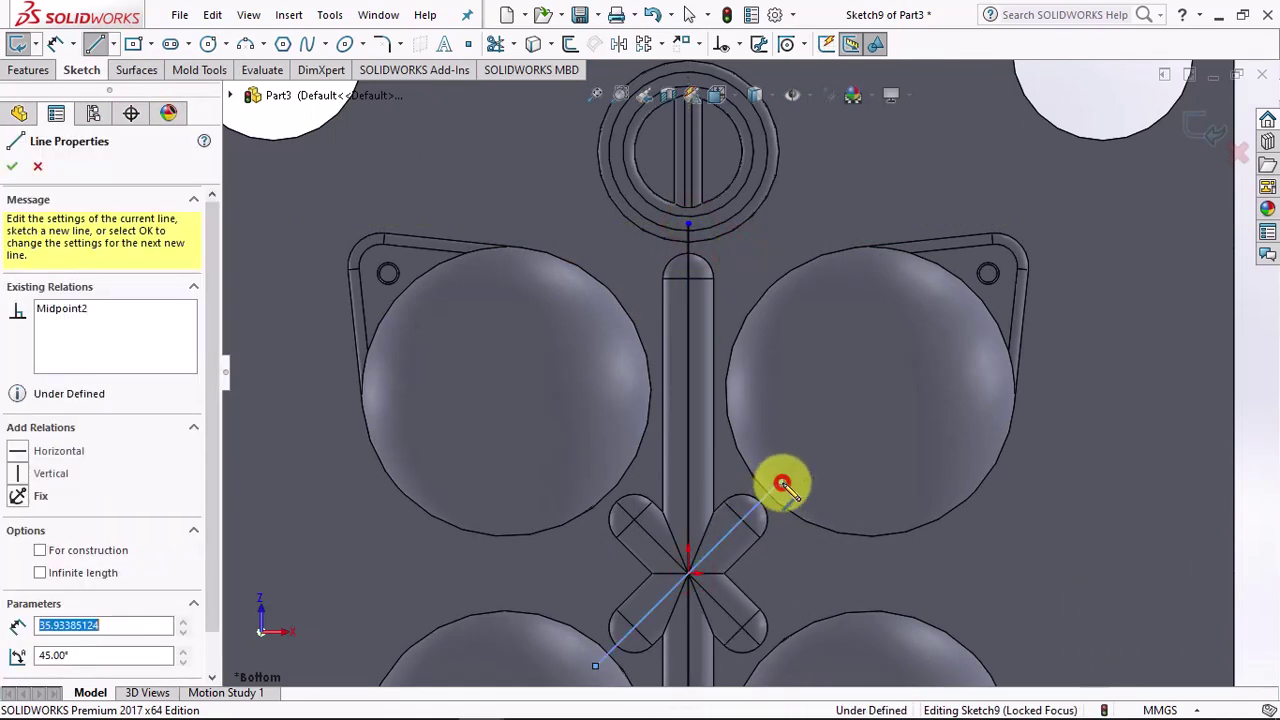
click(689, 573)
click(596, 484)
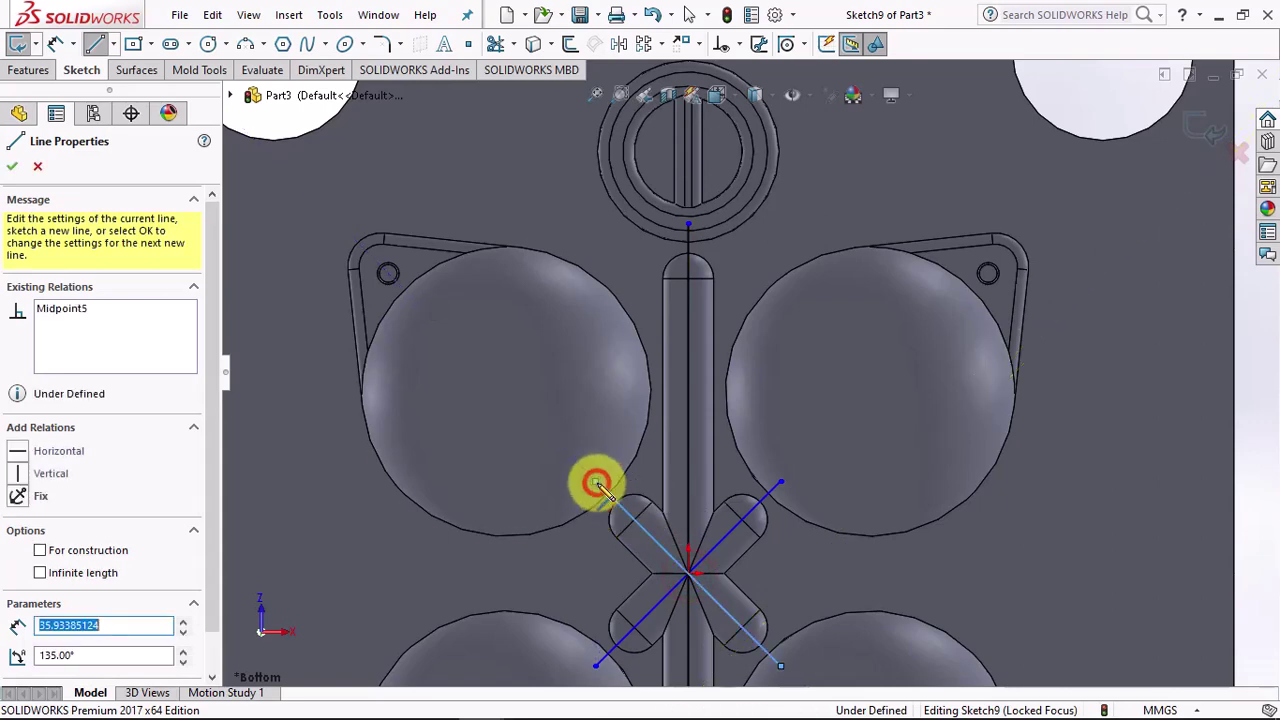
right_click(563, 495)
click(588, 500)
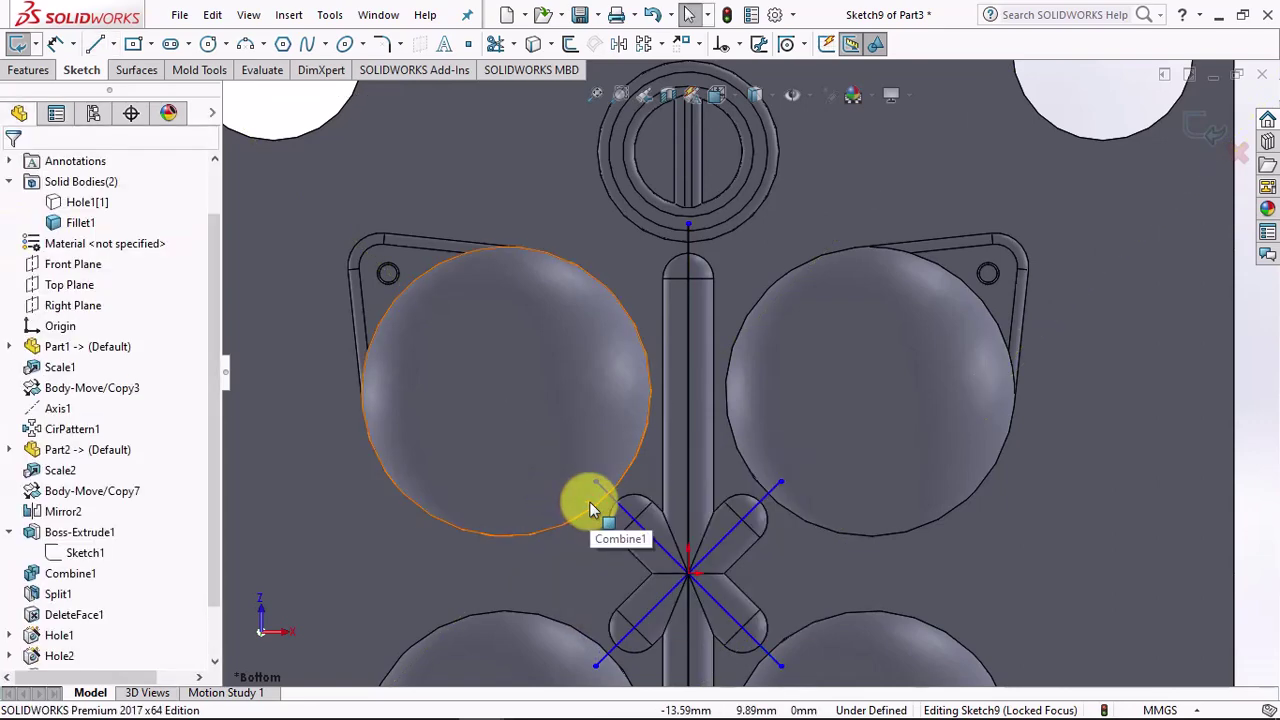
- Relate the two diagonal lines and make the diagonal's endpoint coincident with the runner point
click(748, 516)
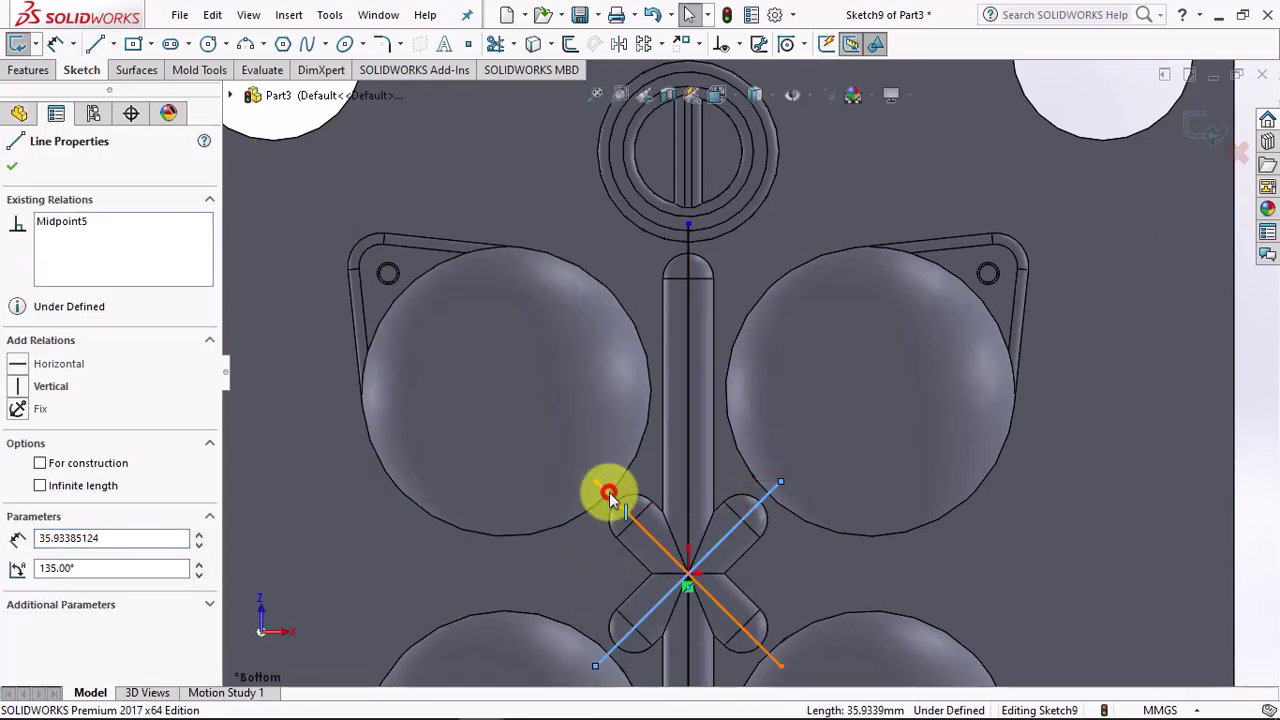
ctrl+click(608, 494)
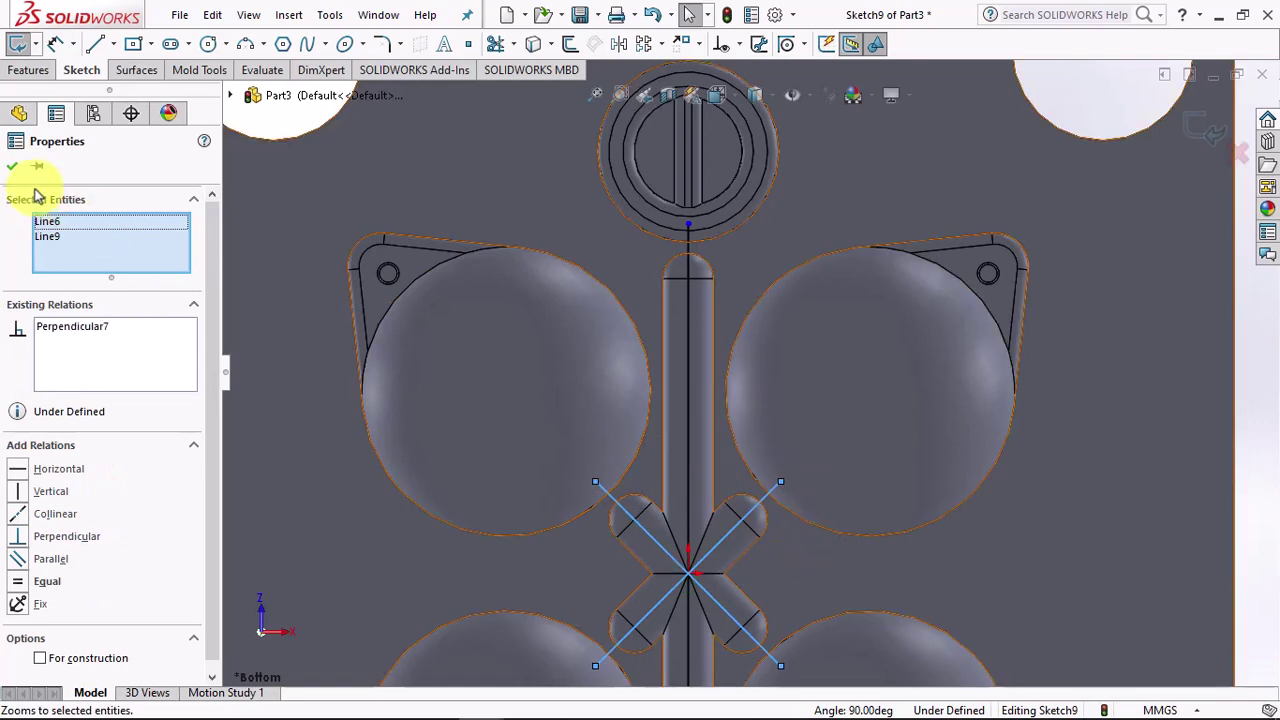
click(11, 166)
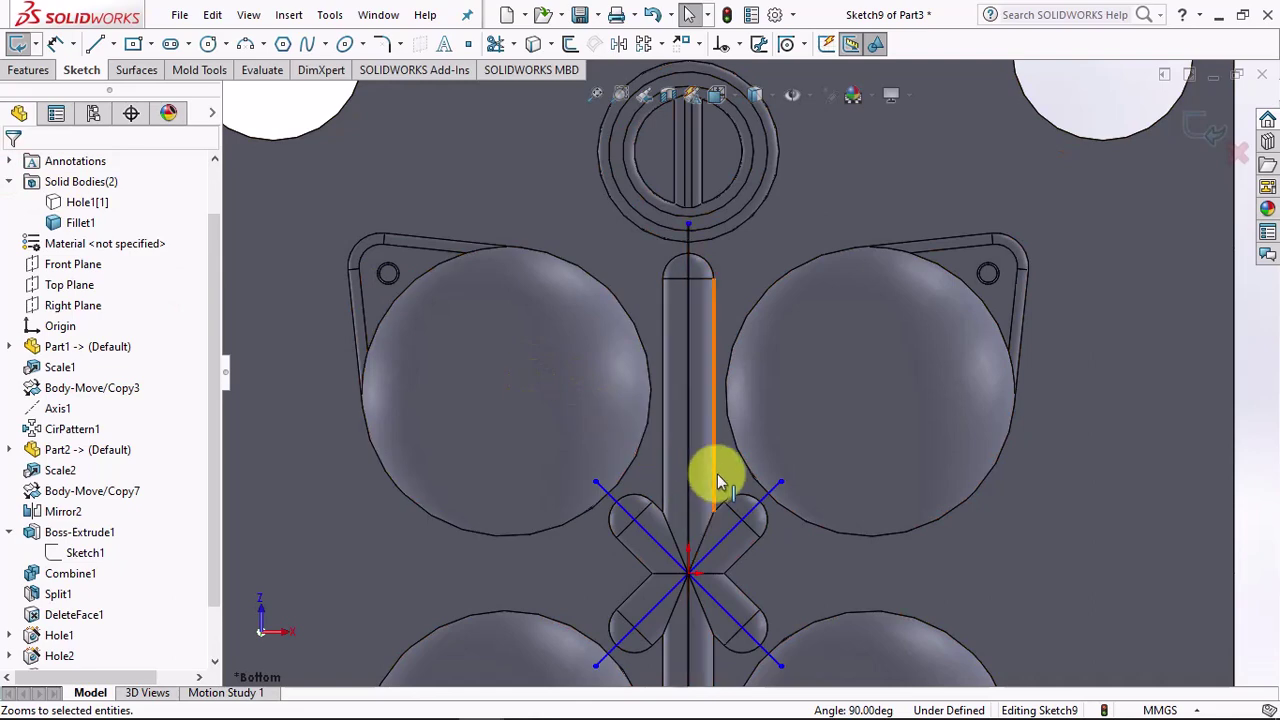
click(772, 502)
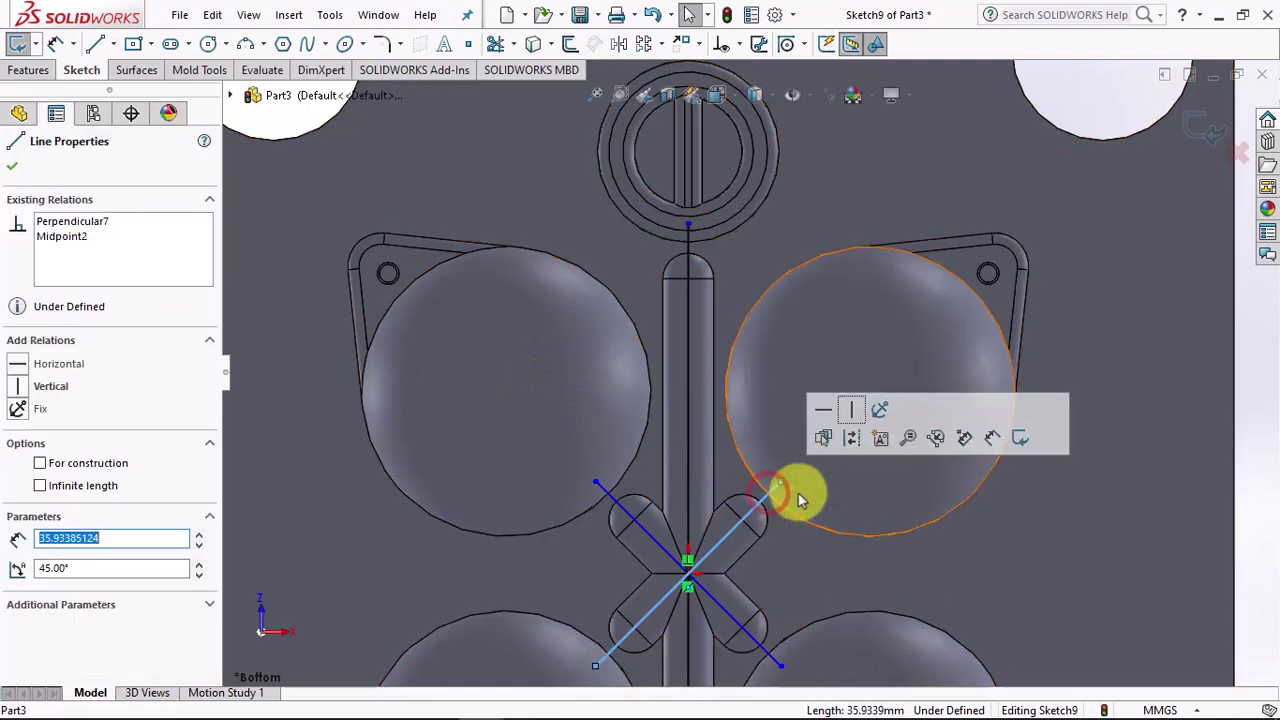
ctrl+click(742, 523)
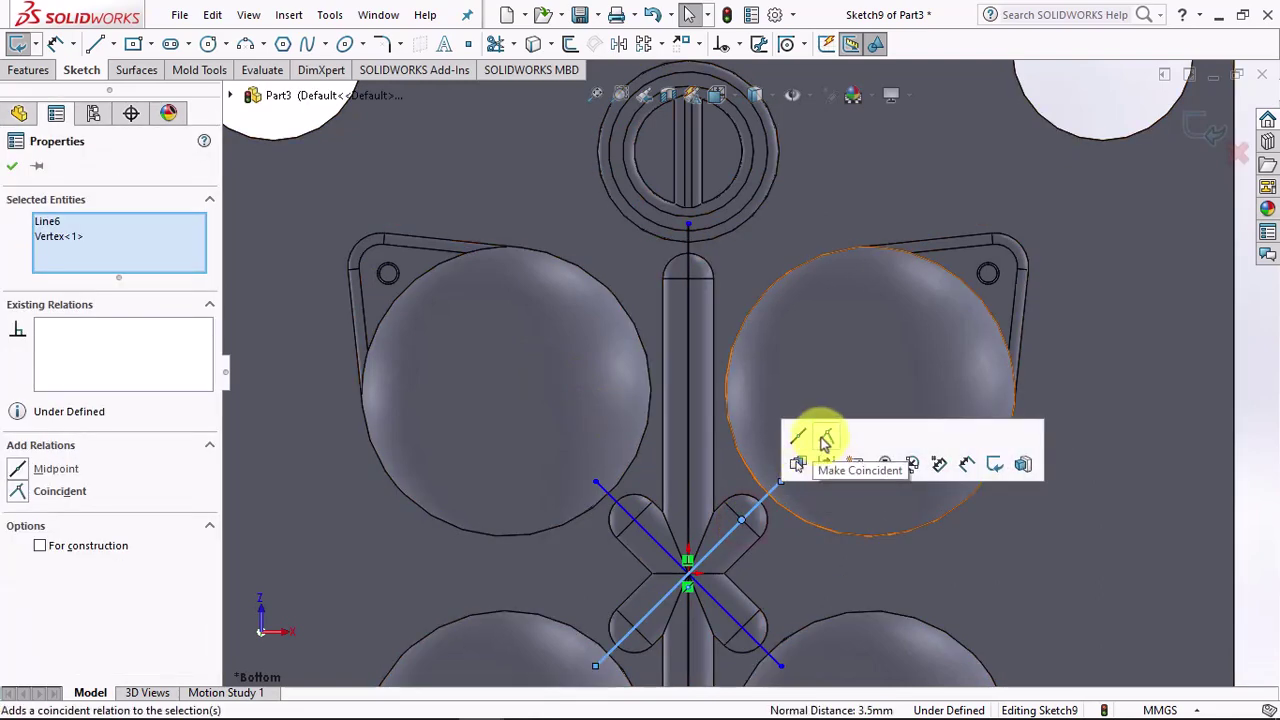
click(821, 440)
click(11, 165)
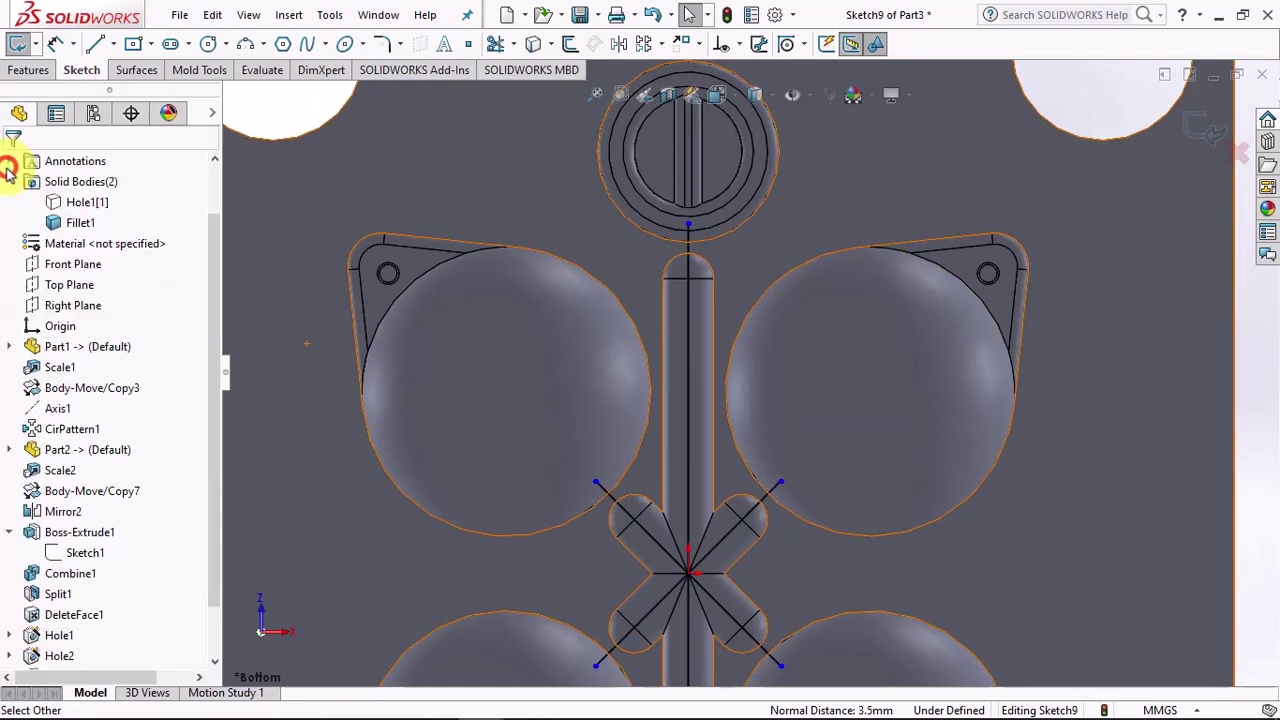
scroll(600, 330, up, 1)
key(f)
click(29, 70)
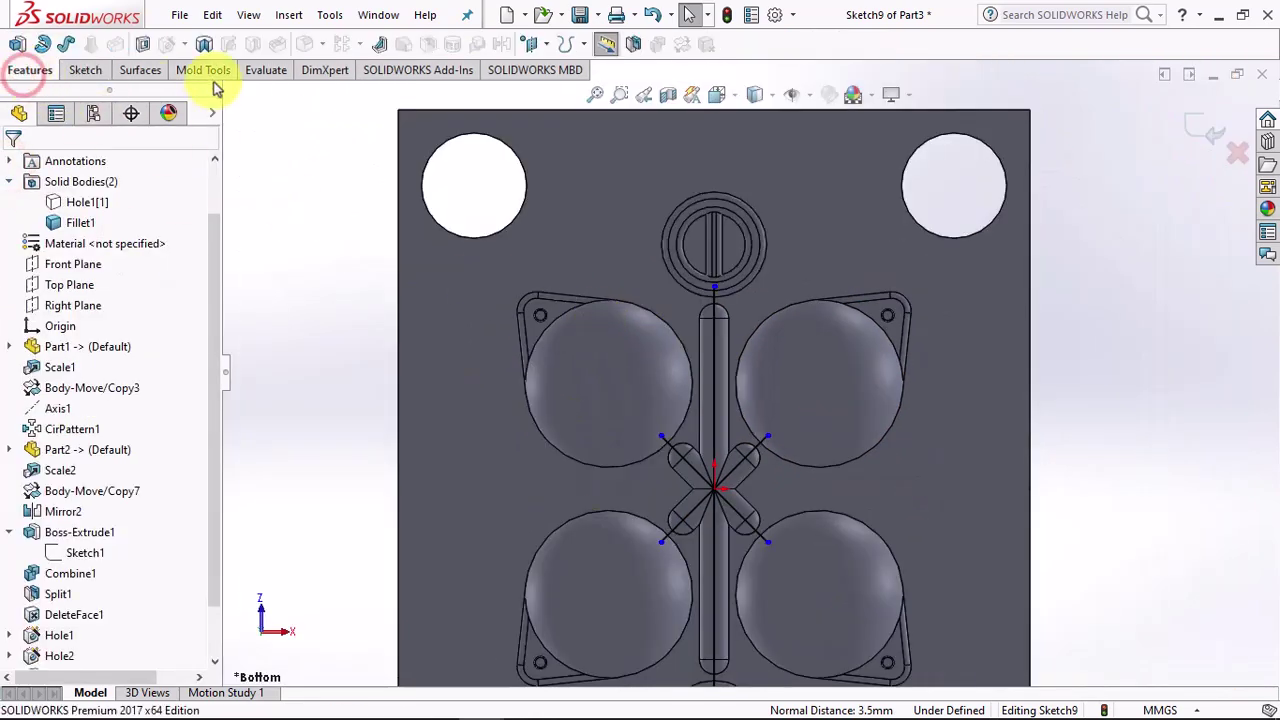
- Cut 1 mm deep, 2 mm wide mid-plane thin runner channels along Sketch9's lines
click(146, 46)
text(1)
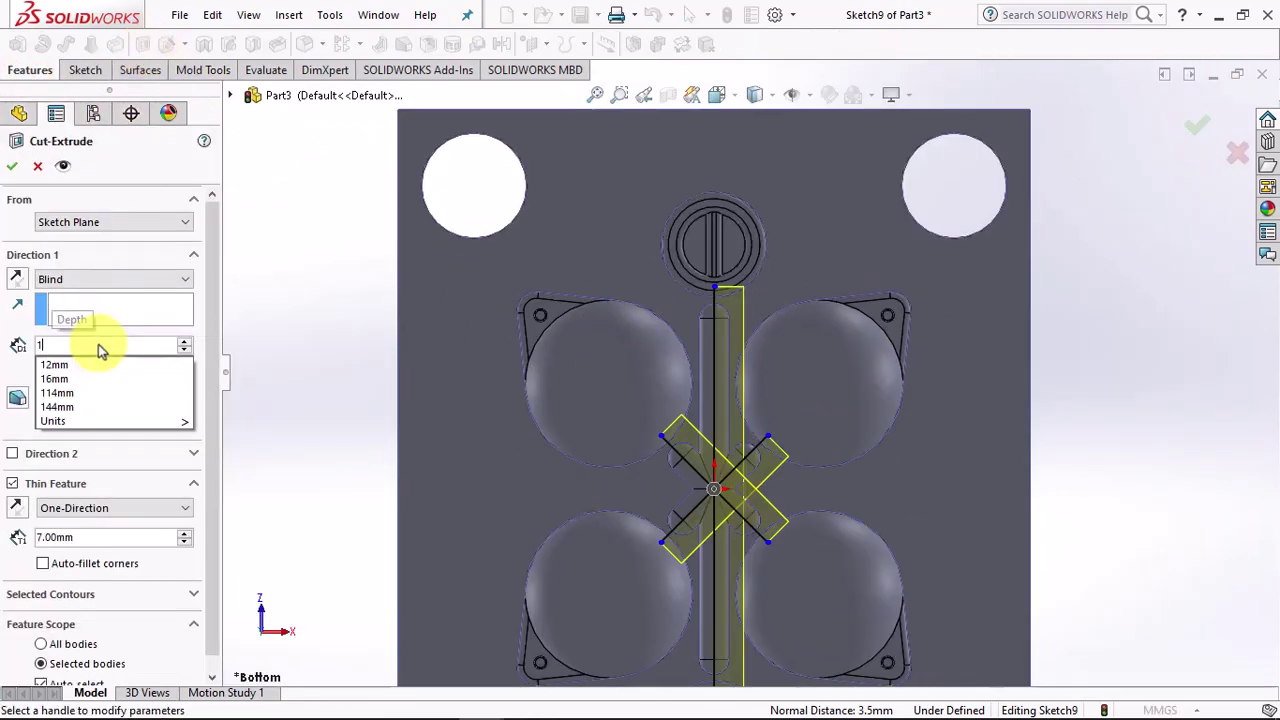
key(Tab)
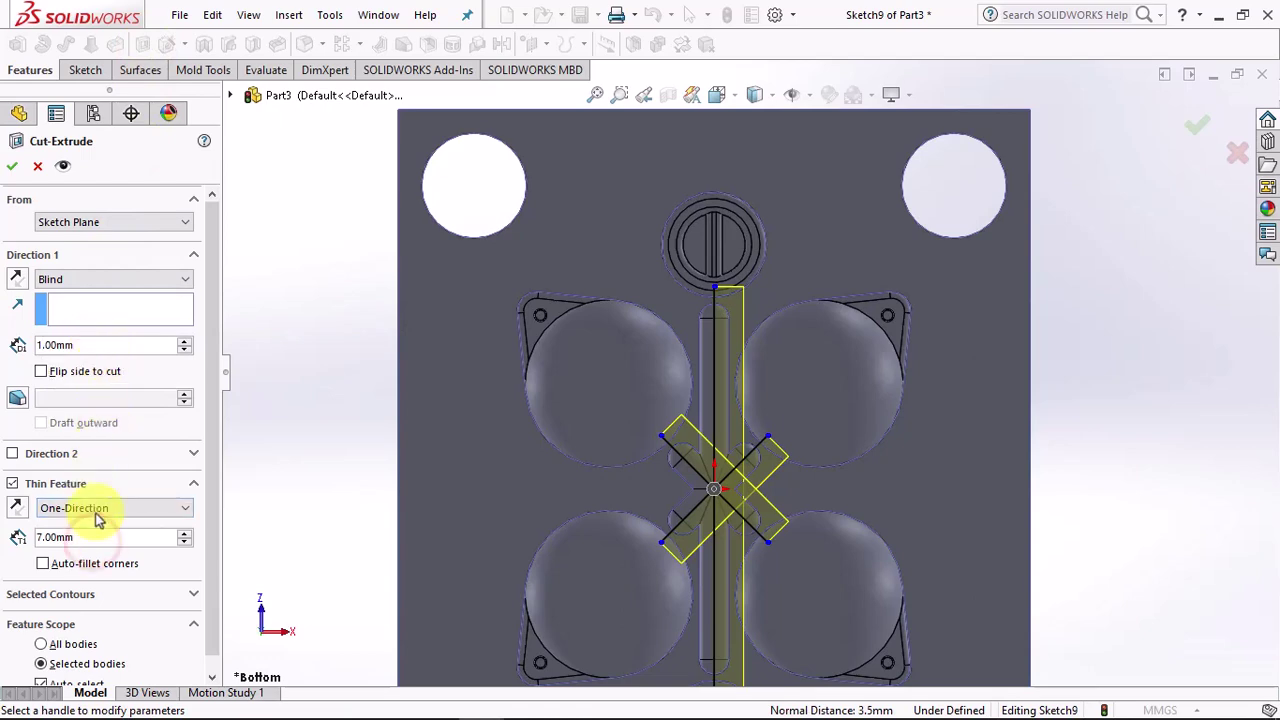
click(97, 512)
click(97, 530)
text(2)
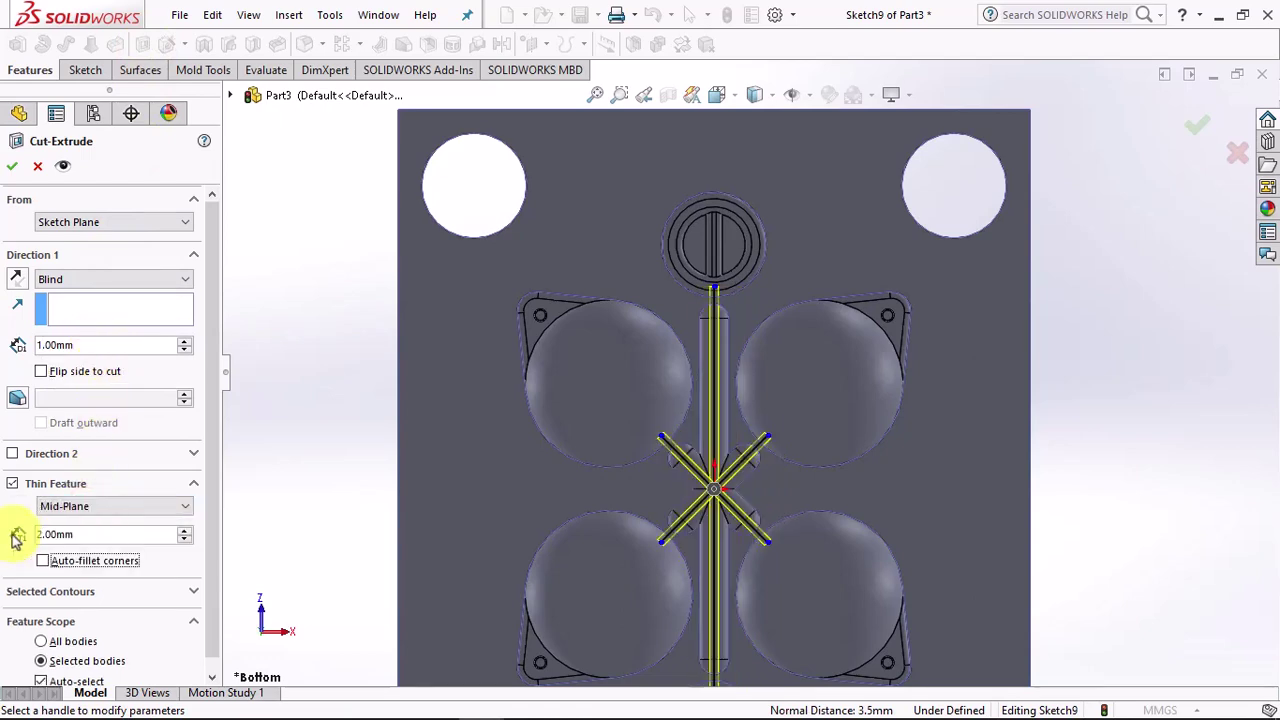
mouse_move(691, 514)
middle_down()
mouse_move(820, 437)
mouse_move(668, 385)
middle_up()
scroll(668, 385, down, 3)
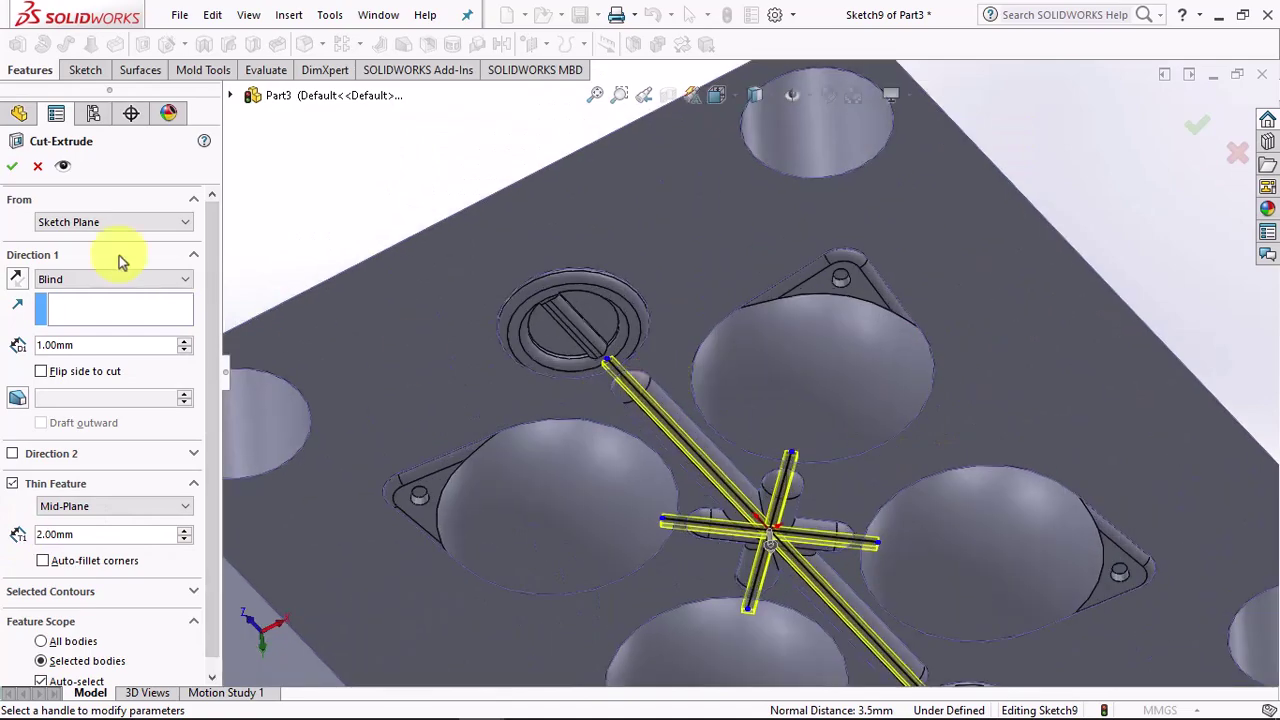
click(13, 167)
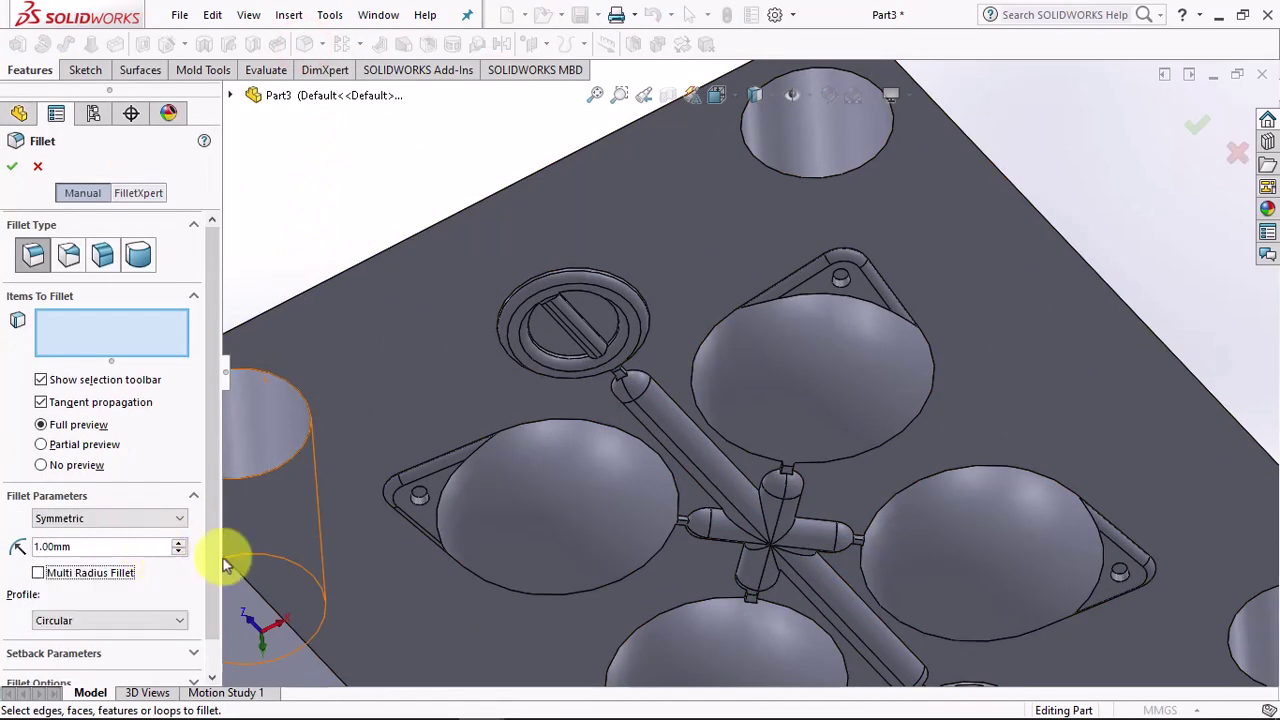
- Pick a runner edge and add all twelve internal channel edges for 1 mm fillets
scroll(678, 410, down, 4)
middle_drag(678, 410, 708, 390)
click(533, 298)
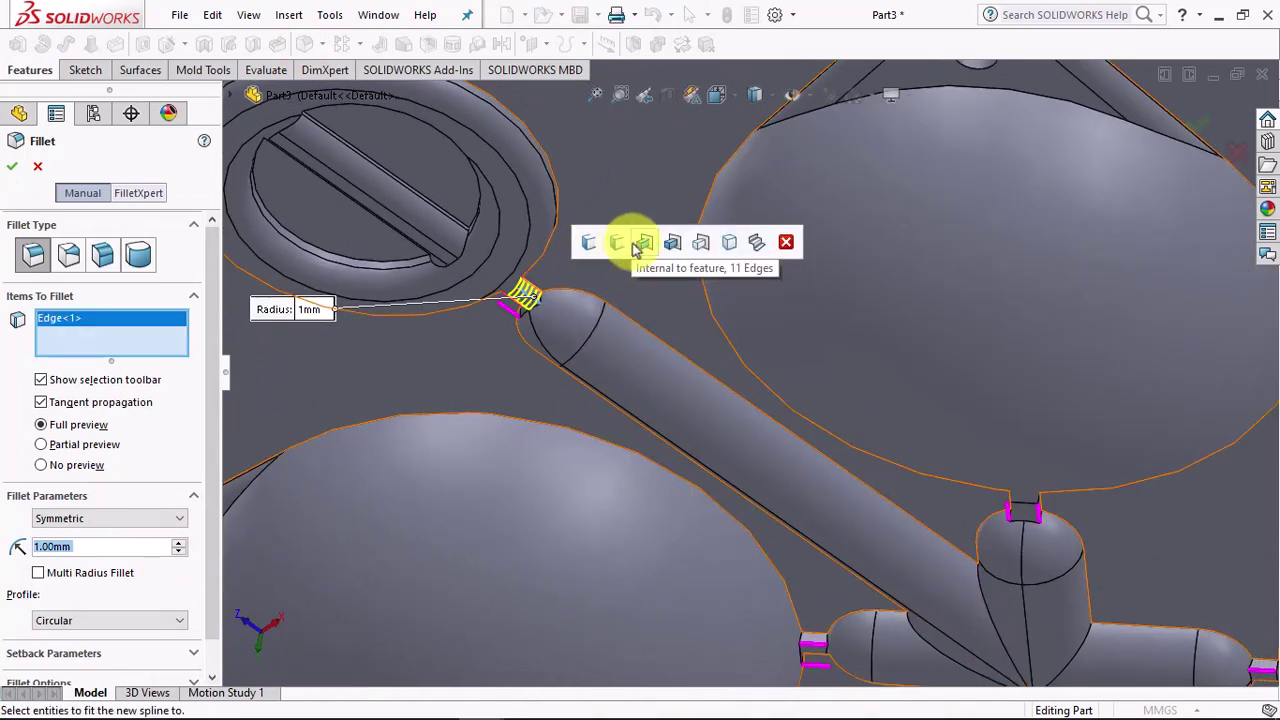
click(640, 247)
scroll(634, 246, up, 5)
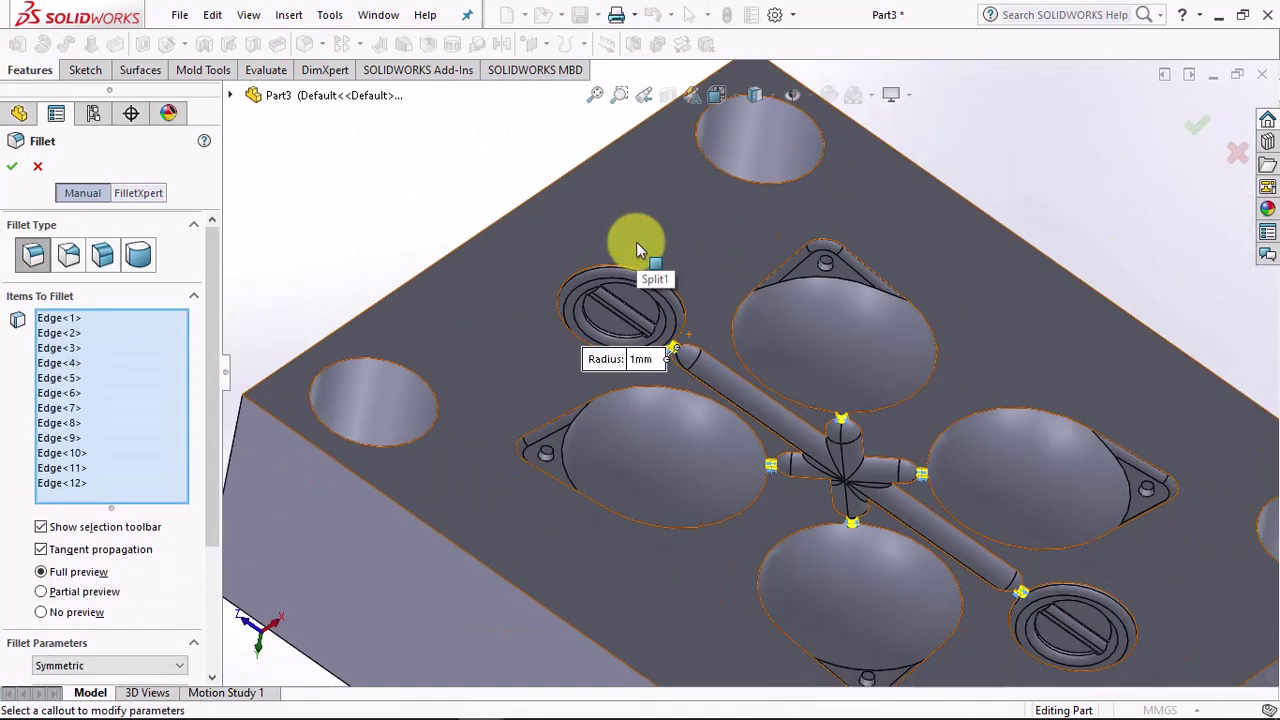
scroll(1163, 149, up, 3)
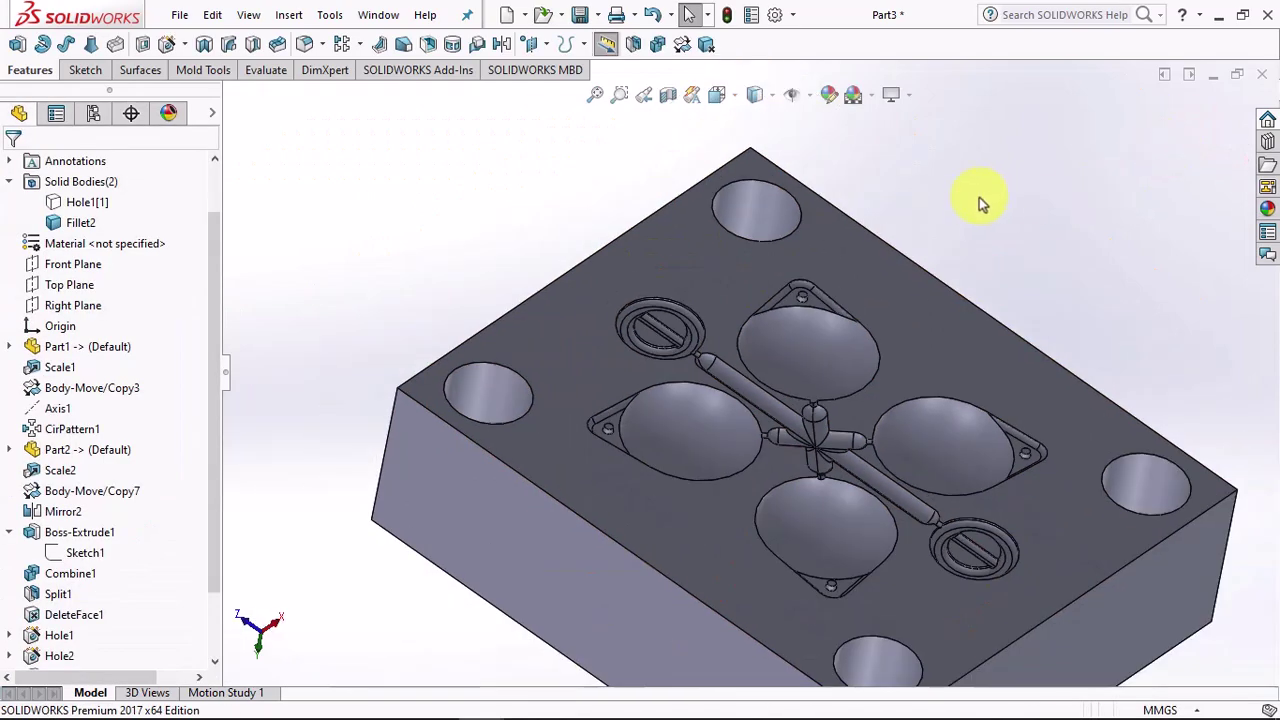
middle_drag(980, 200, 962, 260)
scroll(962, 260, up, 3)
scroll(966, 248, up, 2)
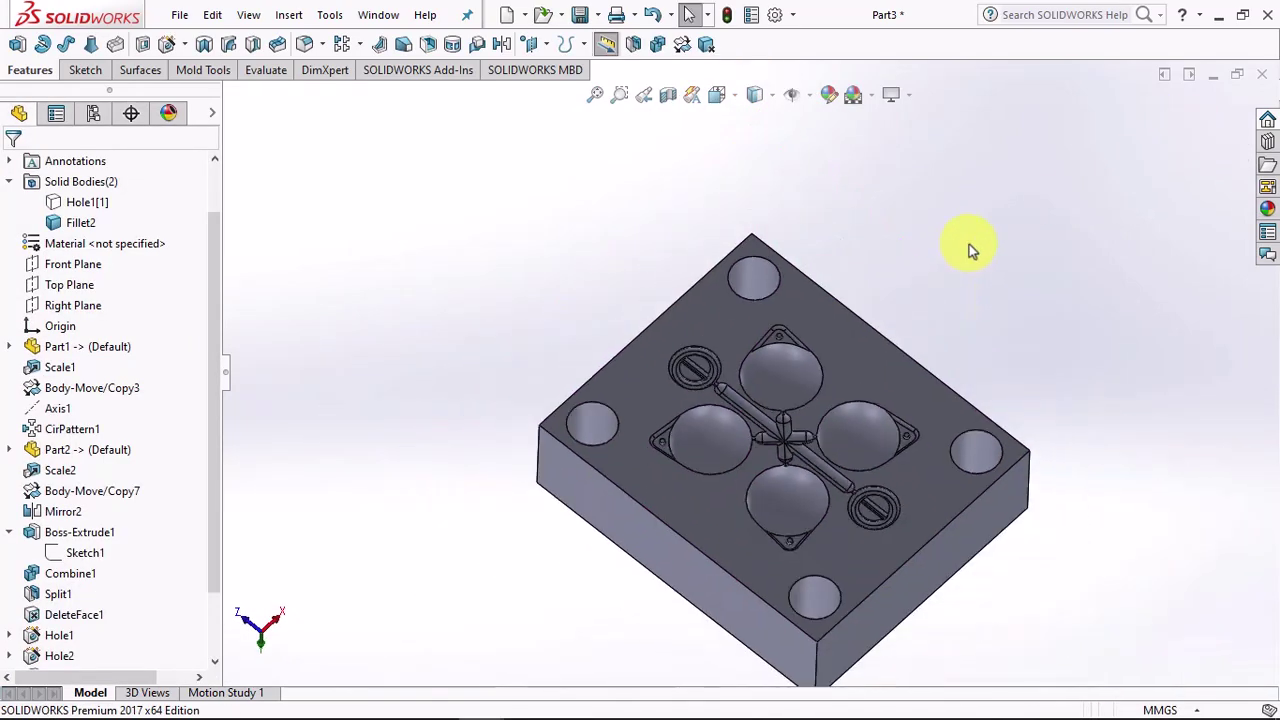
click(100, 202)
click(114, 175)
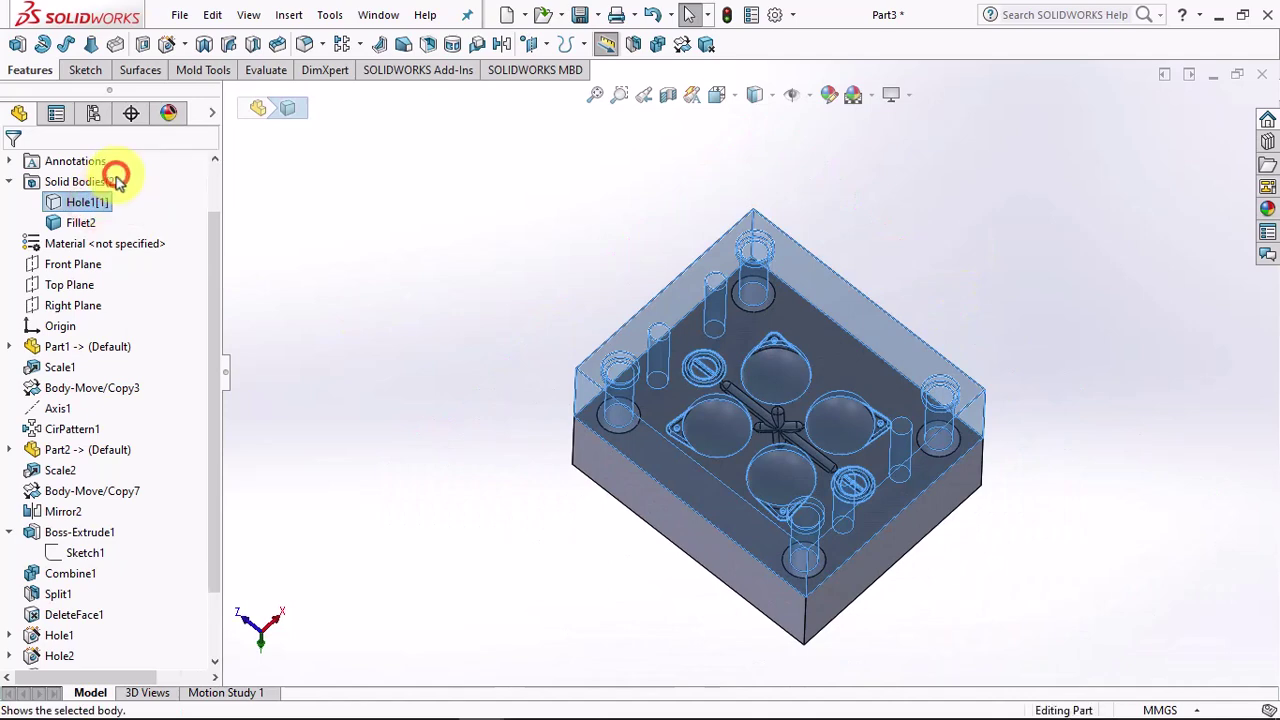
click(407, 263)
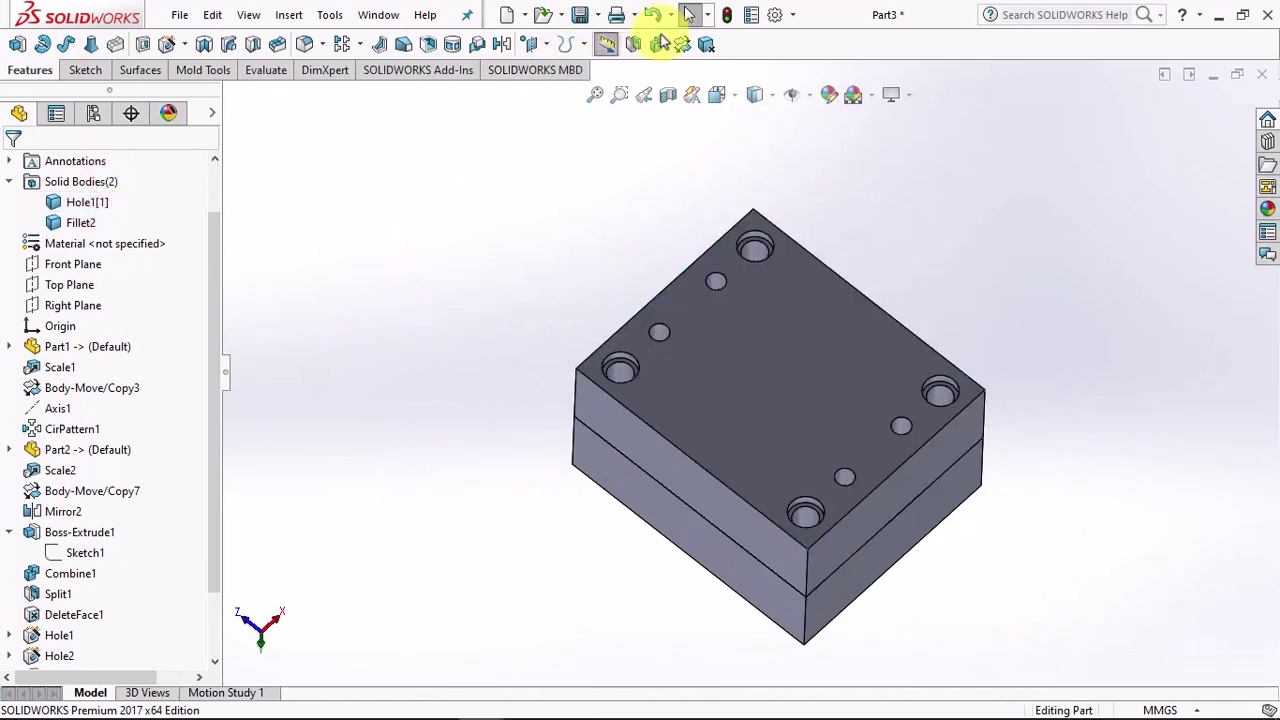
click(653, 18)
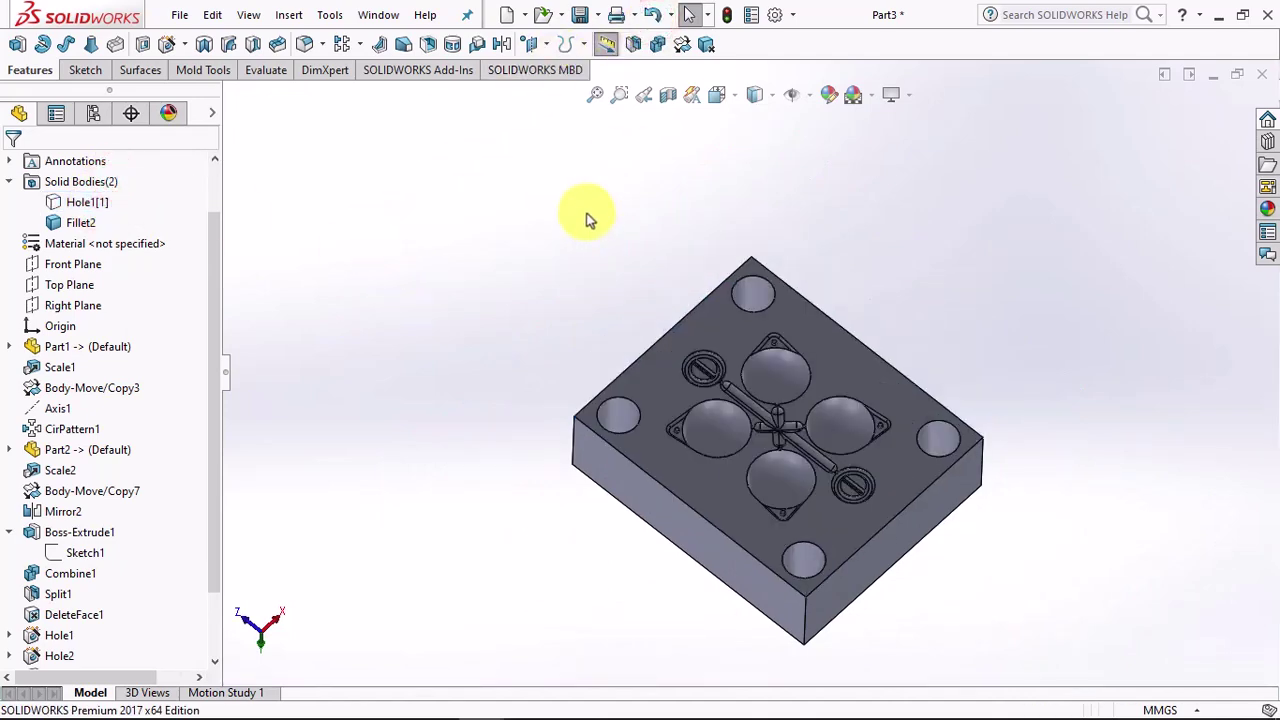
middle_drag(586, 214, 337, 133)
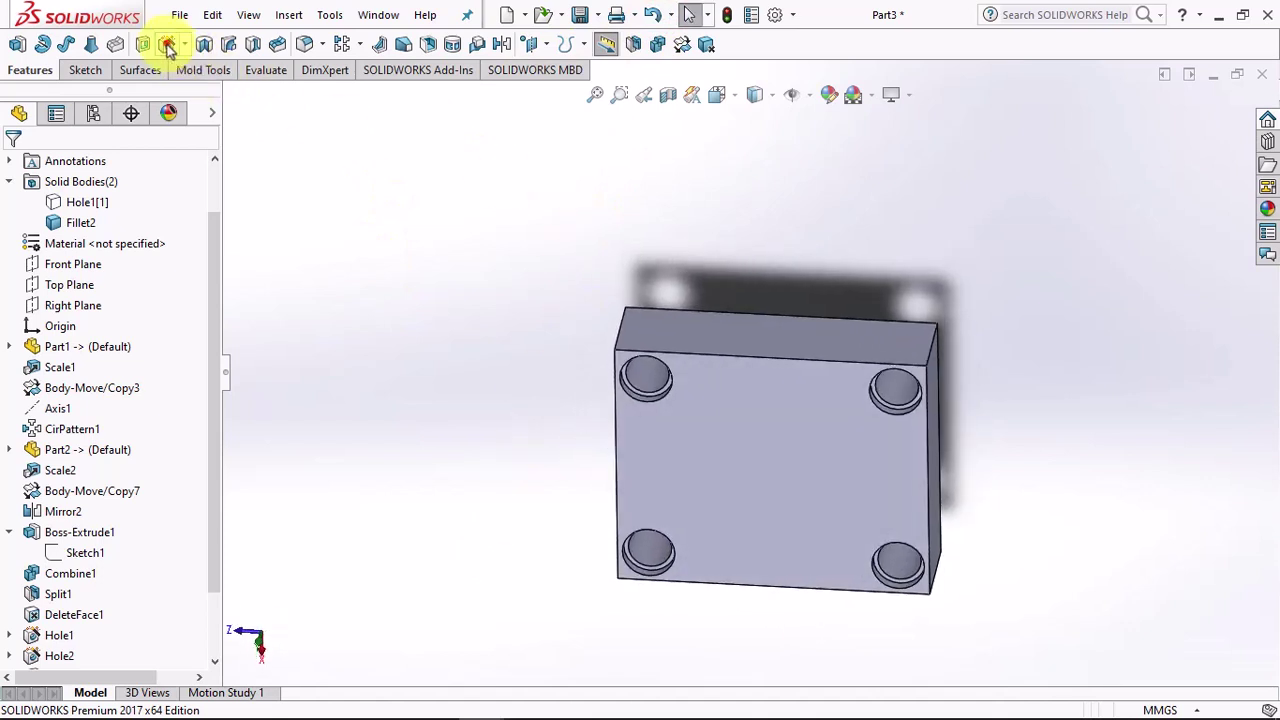
click(168, 45)
- Set up a C-Bored Drilled hole, 12 mm diameter, 30 mm counterbore, Through All
click(105, 435)
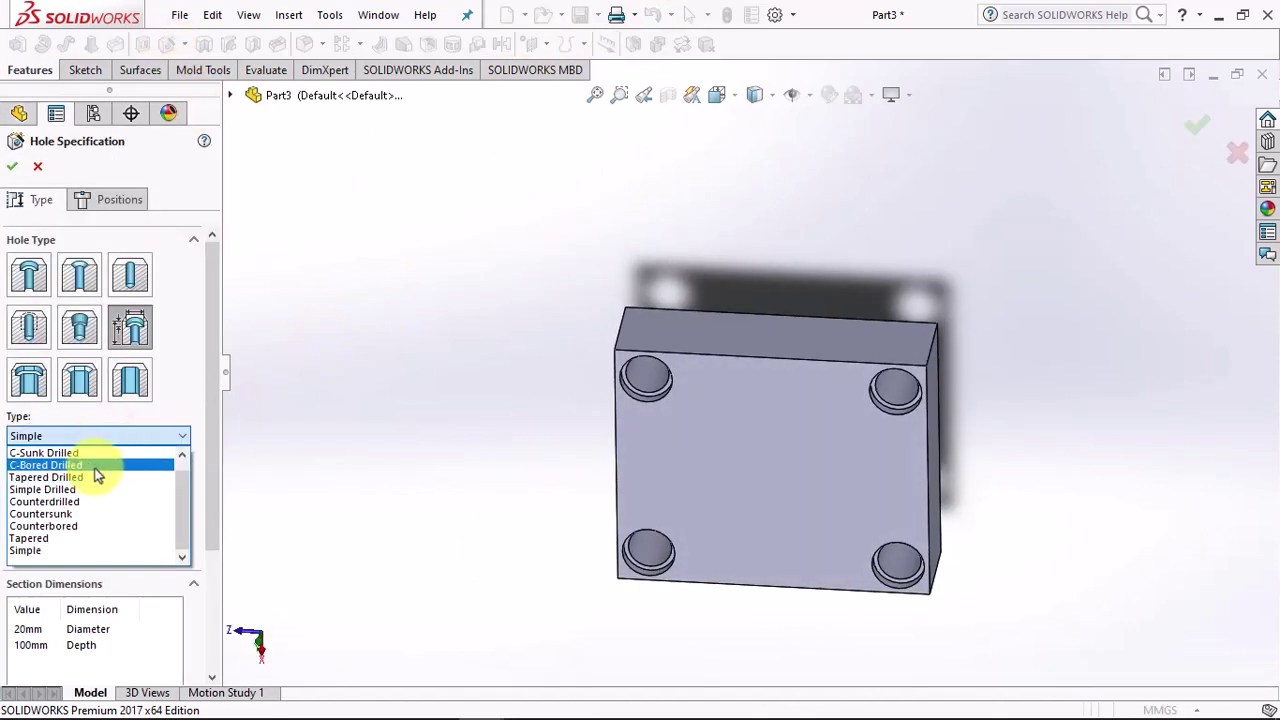
click(95, 466)
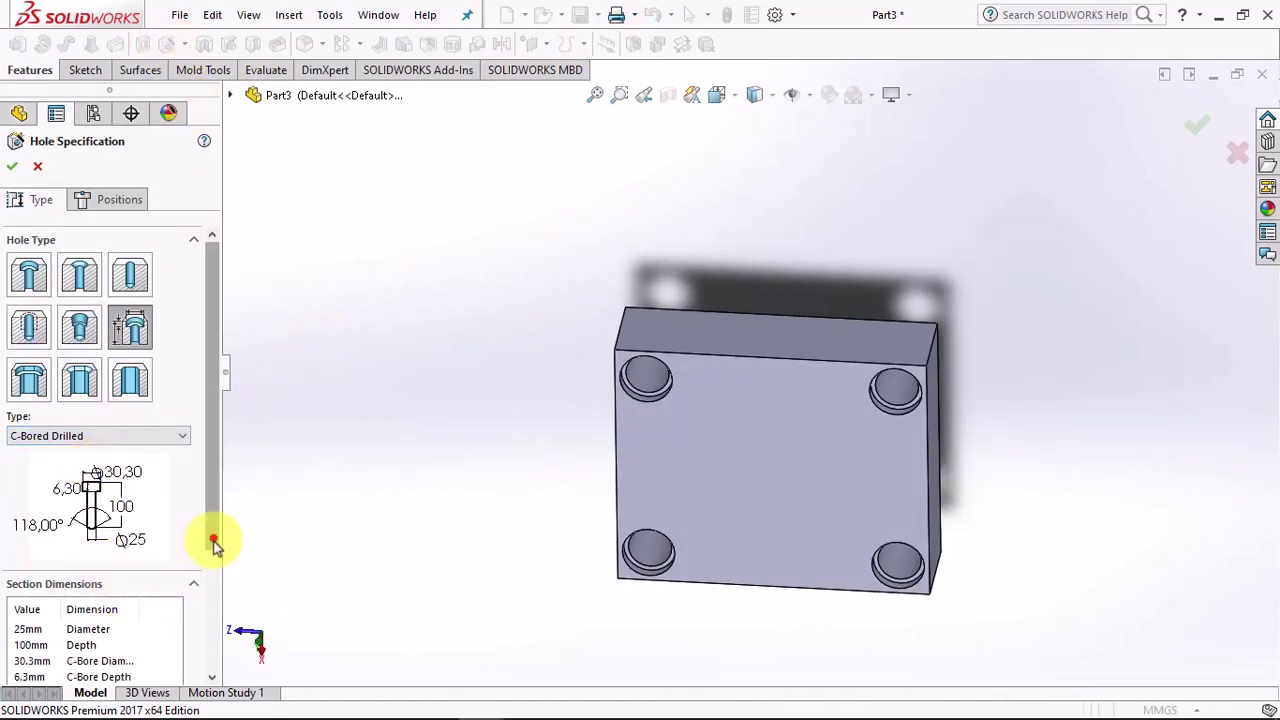
scroll(213, 543, down, 3)
click(31, 510)
text(15)
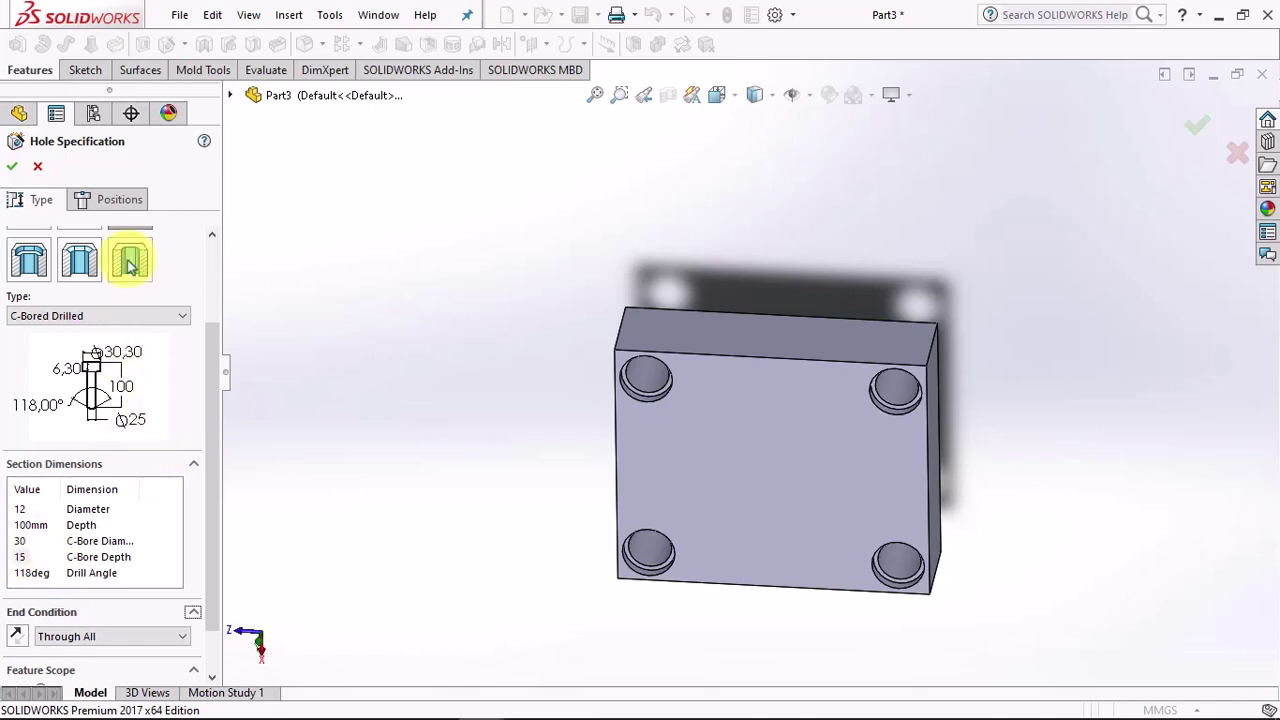
- Place the hole point at the block centre, align it with the origin along Y, and create it
click(119, 199)
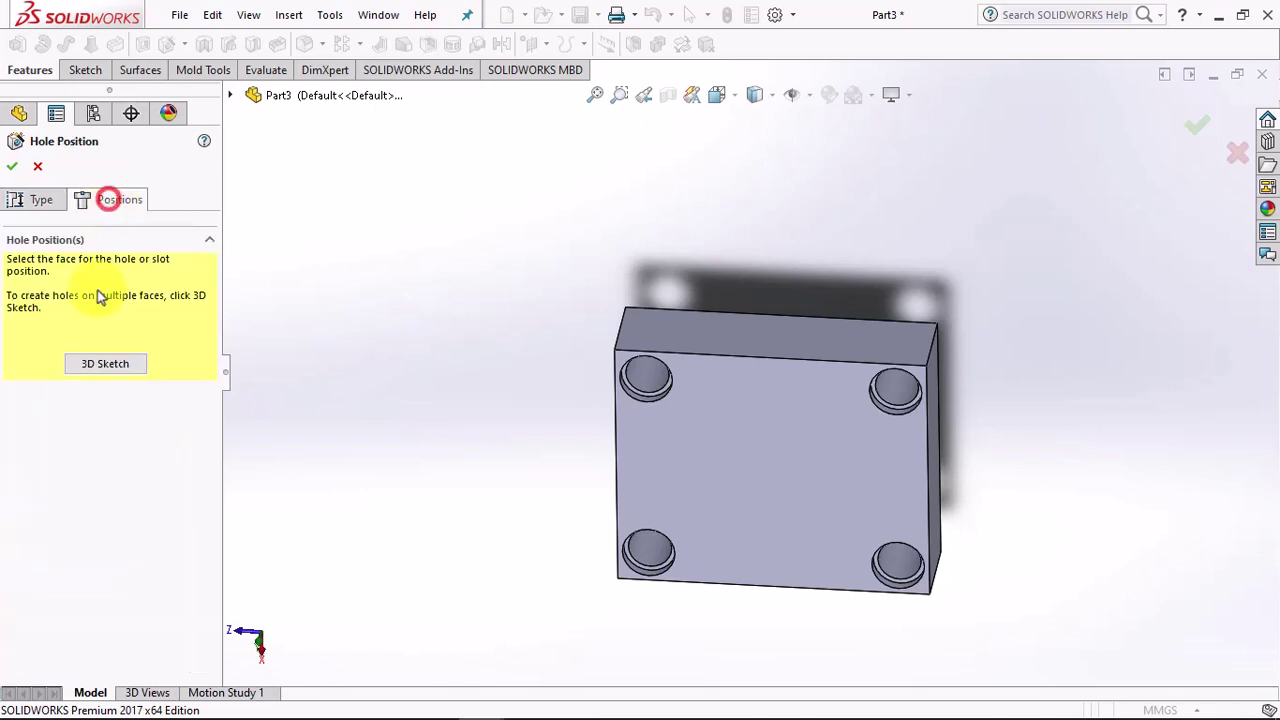
click(757, 477)
mouse_move(757, 477)
middle_down()
mouse_move(717, 390)
mouse_move(726, 400)
middle_up()
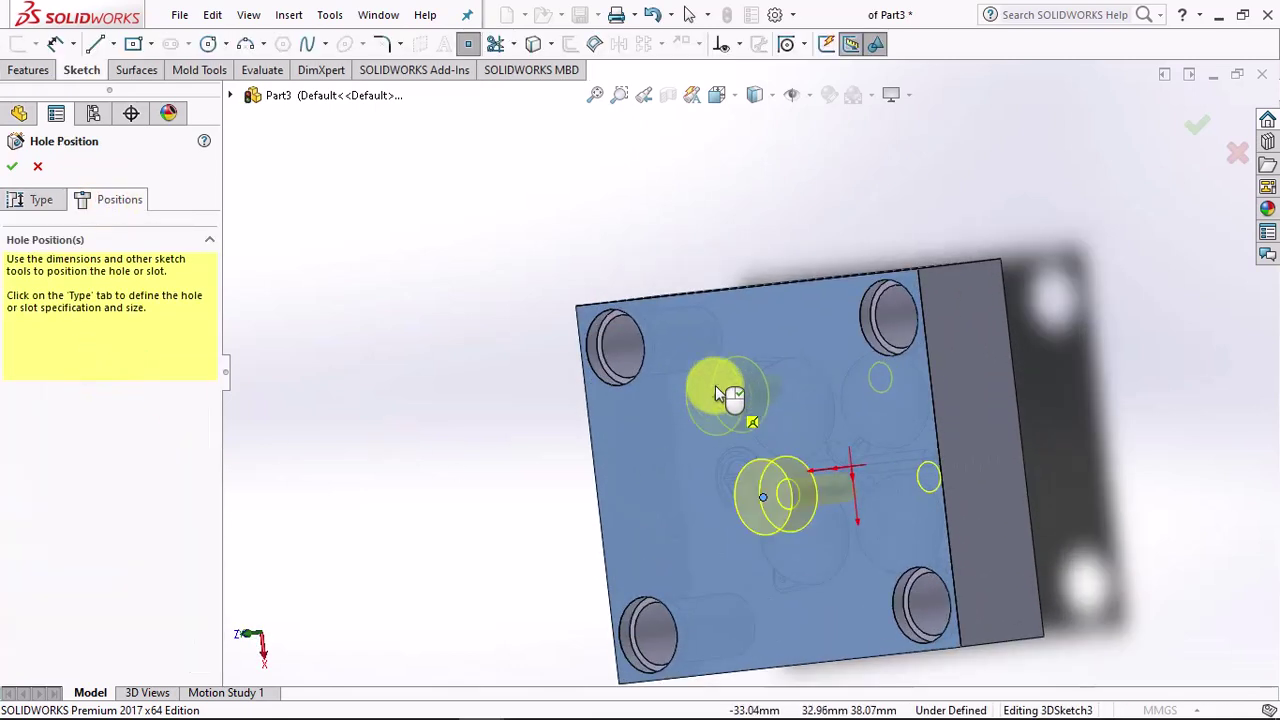
click(735, 43)
click(765, 89)
click(849, 458)
click(833, 487)
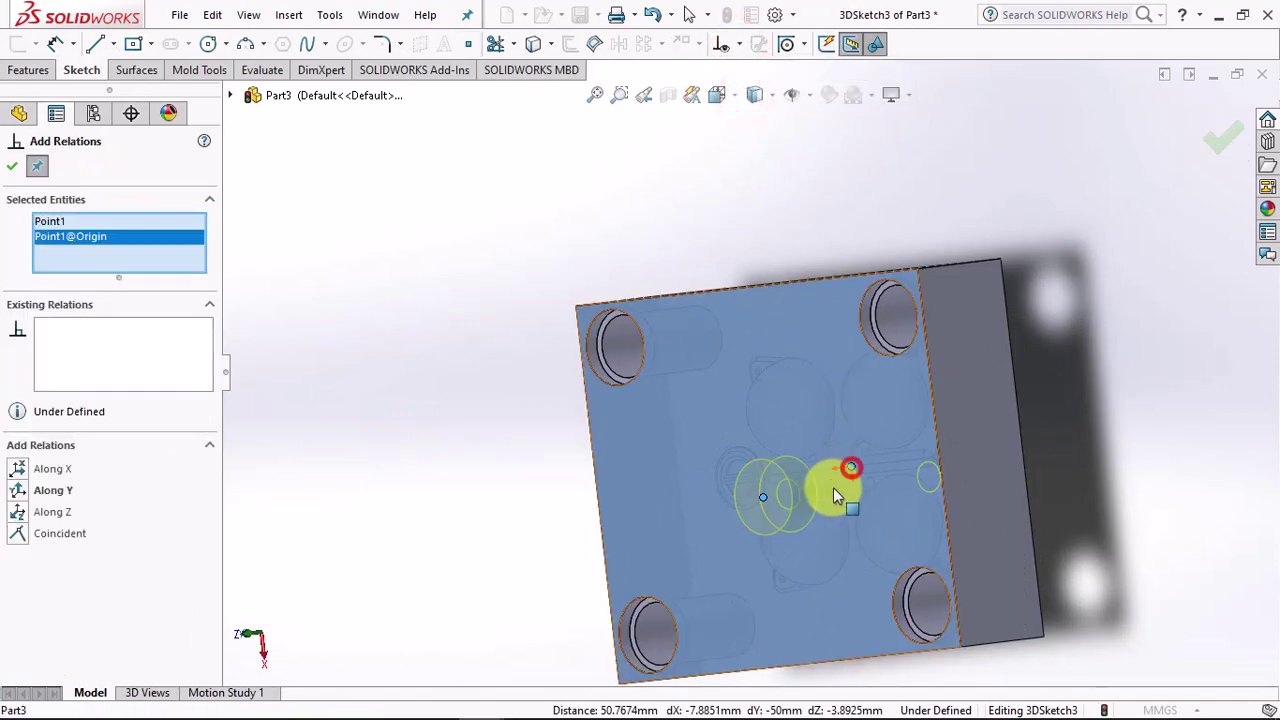
click(20, 489)
click(12, 166)
click(12, 166)
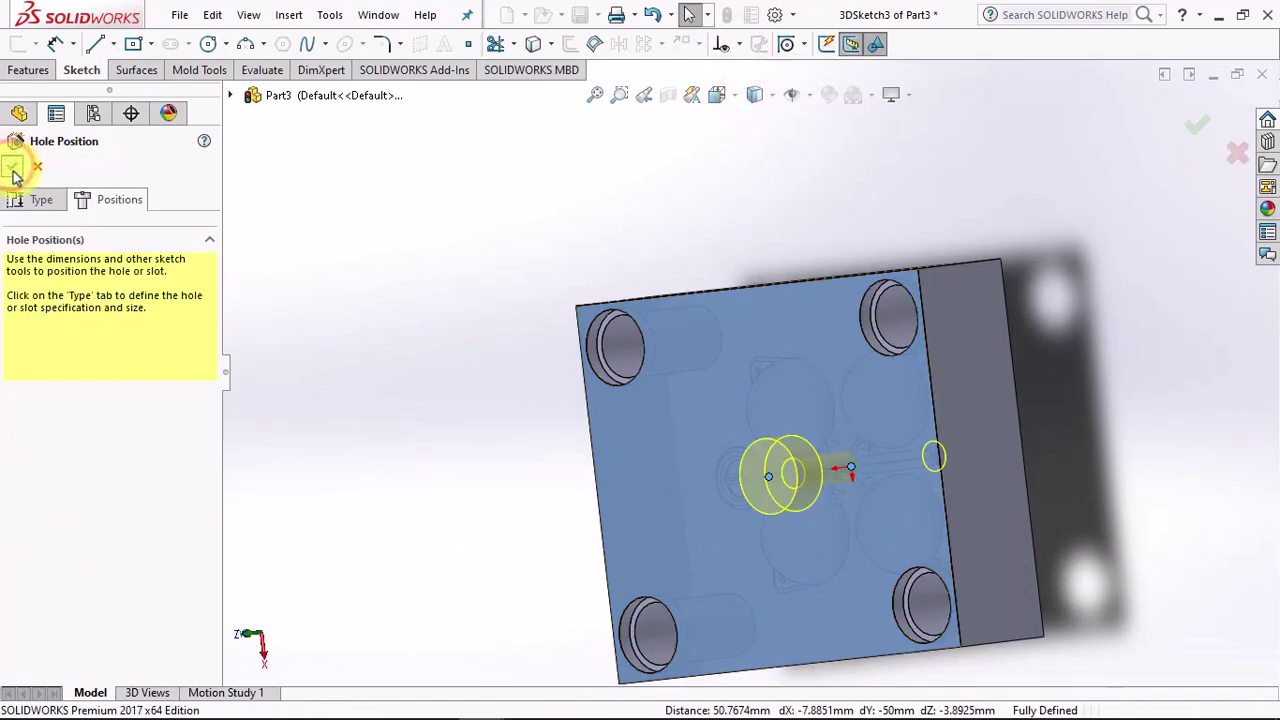
mouse_move(451, 437)
middle_down()
mouse_move(563, 477)
mouse_move(603, 440)
middle_up()
key(ctrl+6)
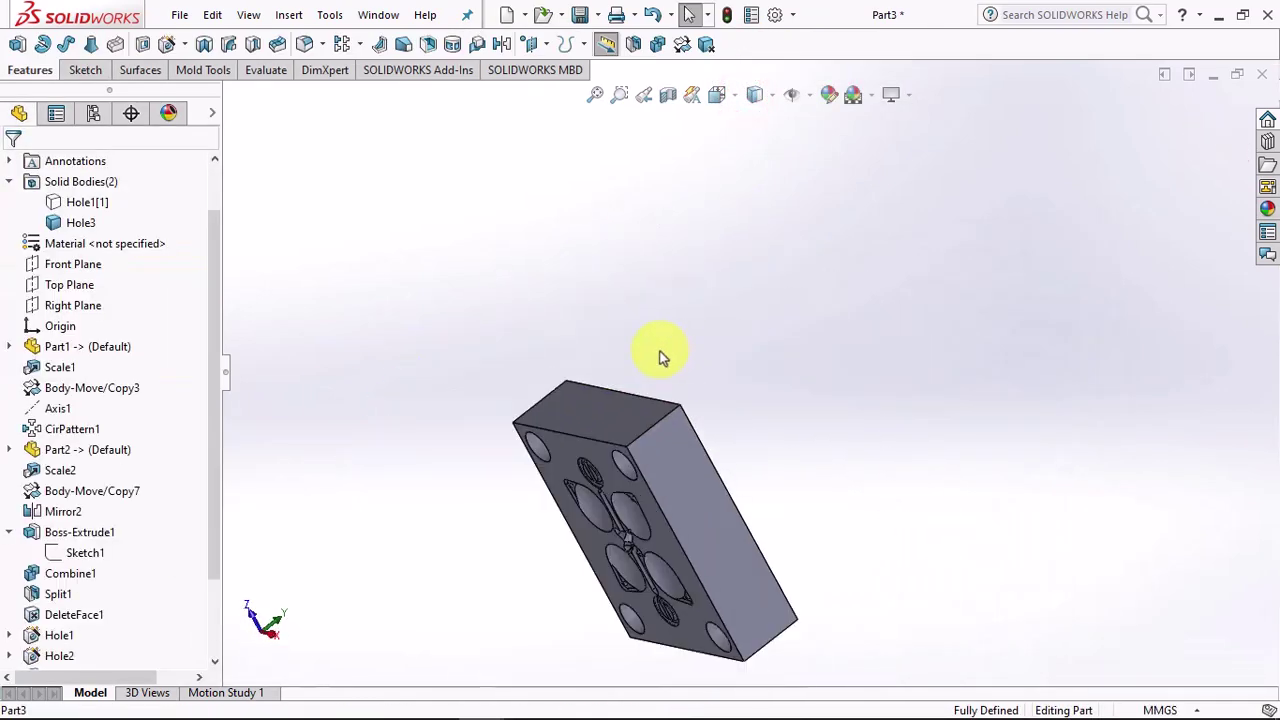
- Show the Hole1[1] upper plate, briefly hide it to inspect the cavities, then view both halves
click(87, 202)
mouse_move(366, 280)
middle_down()
mouse_move(315, 556)
mouse_move(577, 463)
middle_up()
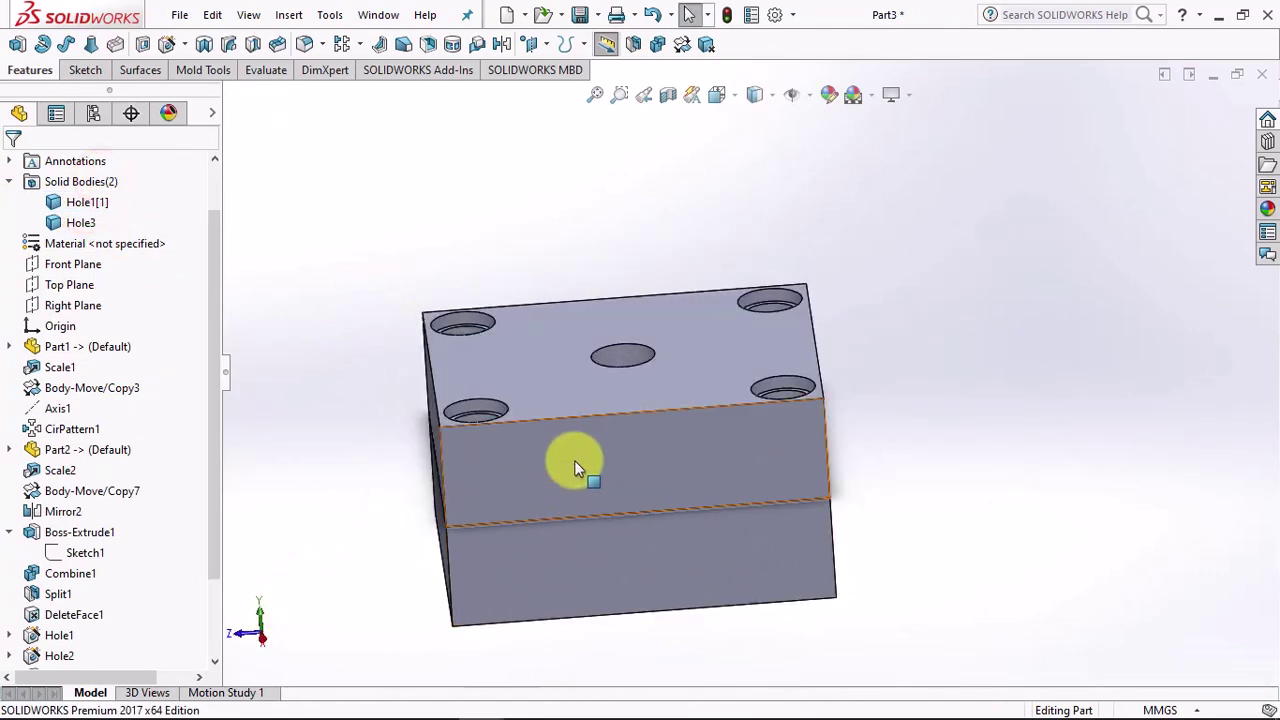
click(577, 463)
click(686, 410)
mouse_move(894, 414)
middle_down()
mouse_move(858, 516)
mouse_move(870, 518)
middle_up()
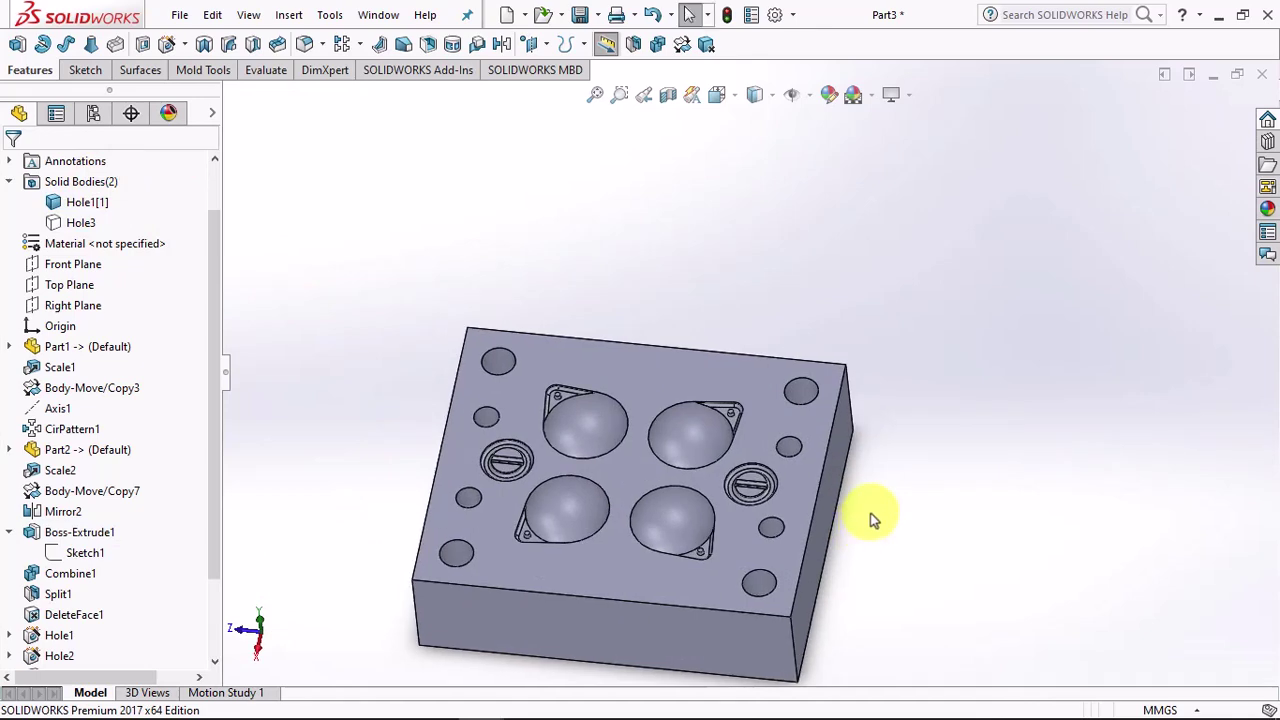
click(652, 16)
mouse_move(646, 236)
middle_down()
mouse_move(543, 357)
mouse_move(606, 343)
middle_up()
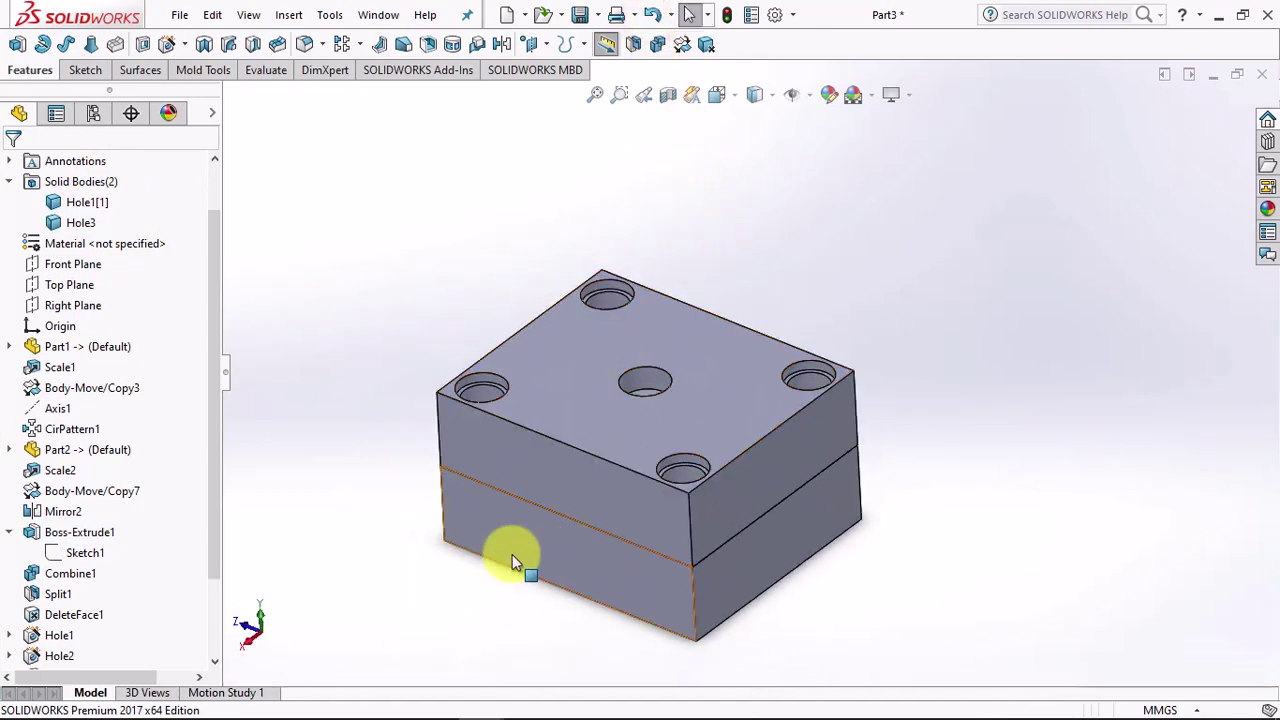